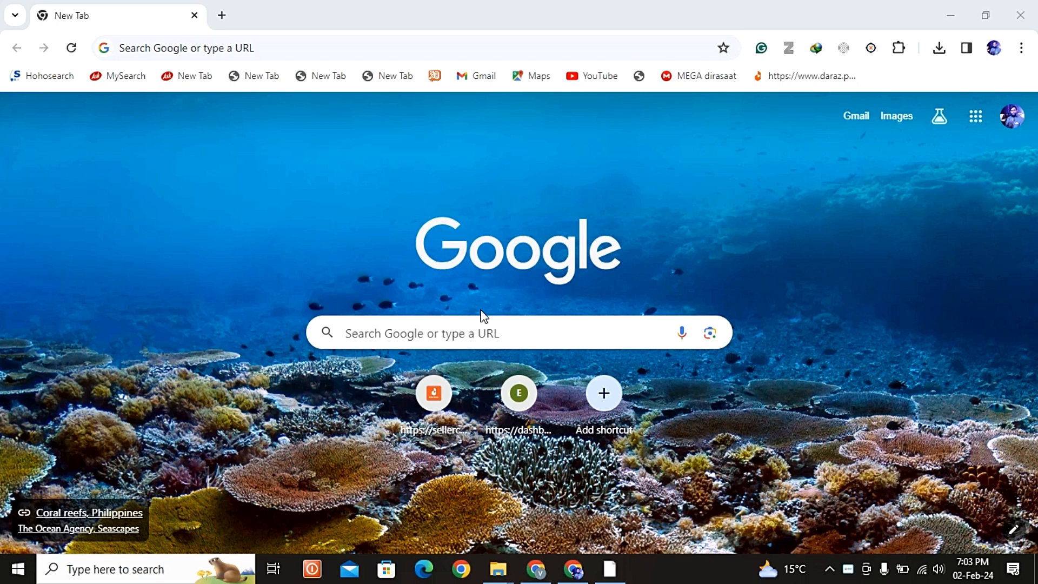
Step: Go to xenonhunt.com and open the XenonHunt Chrome extension's page in the Chrome Web Store
{"action": "left_click", "coordinate": [341, 54]}
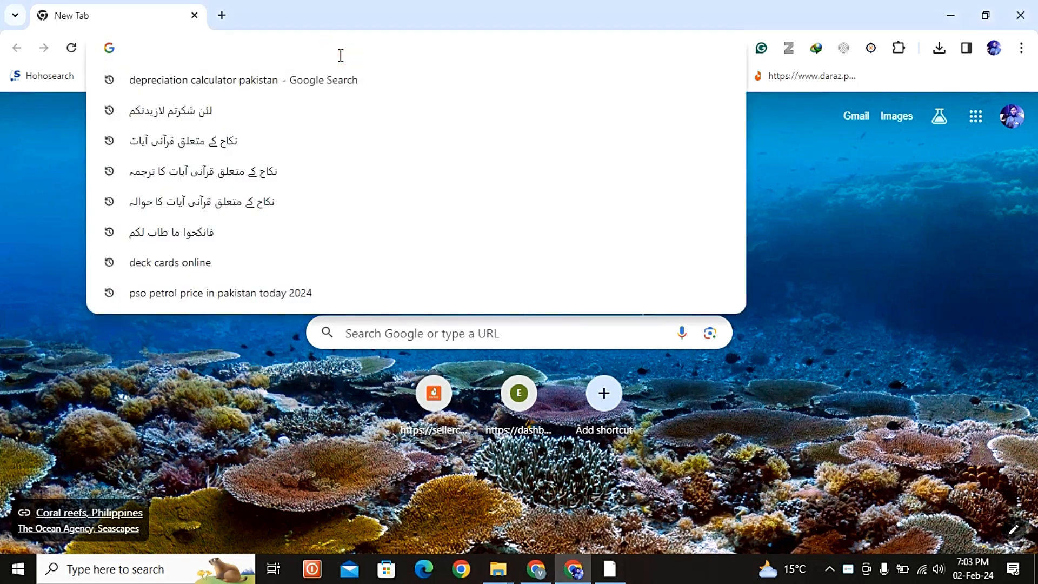
{"action": "type", "text": "xenonhunt.com"}
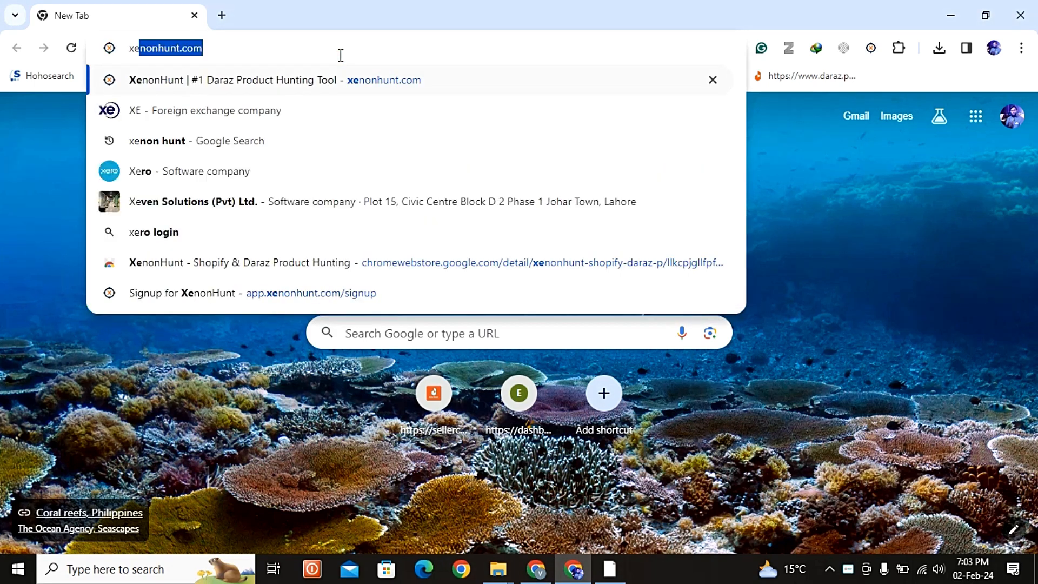
{"action": "left_click", "coordinate": [394, 81]}
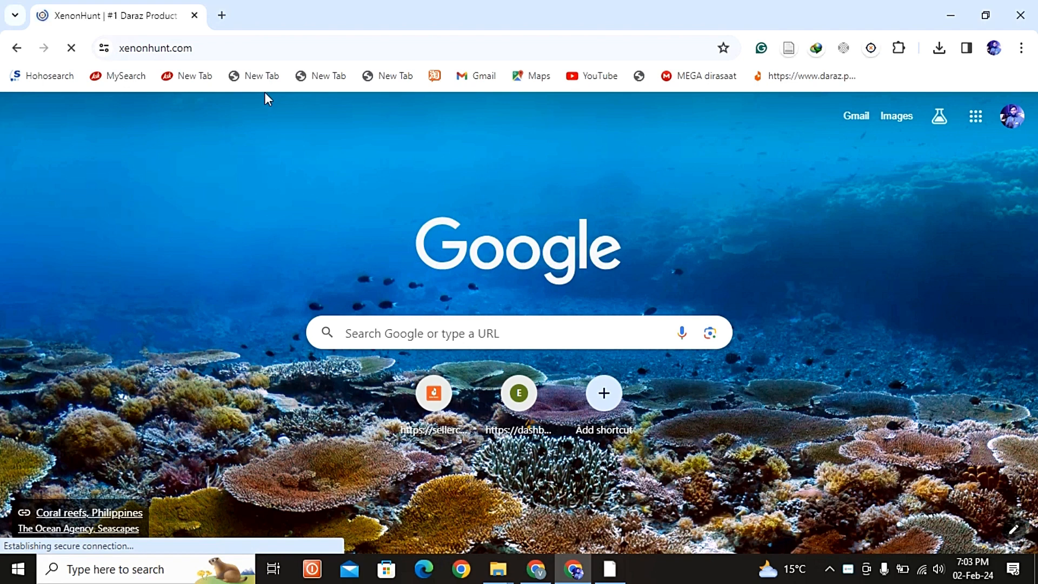
{"action": "scroll", "coordinate": [384, 354], "scroll_direction": "down", "scroll_amount": 1}
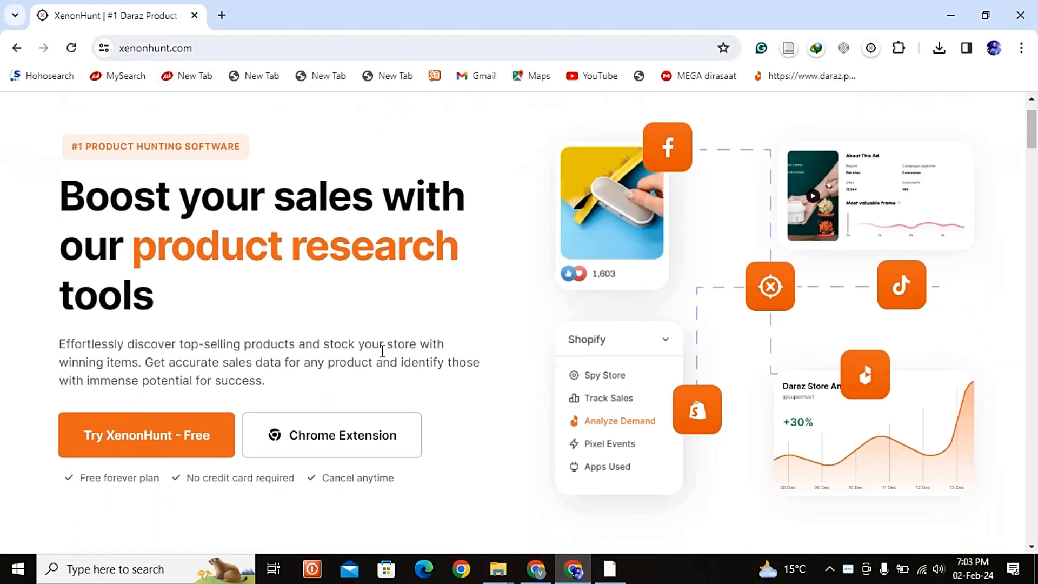
{"action": "left_click", "coordinate": [352, 457]}
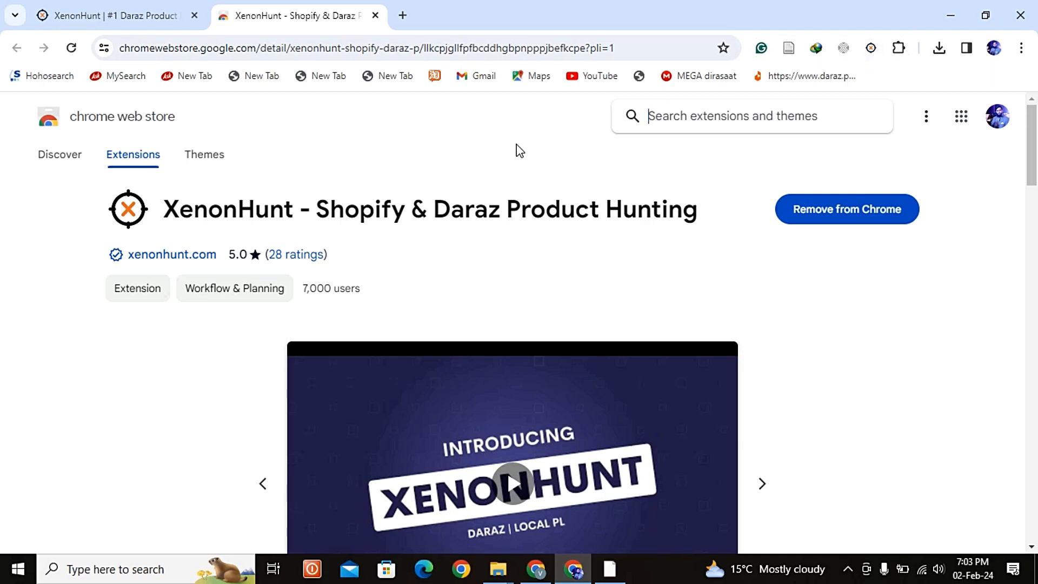
Step: Open linktr.ee/ddsslahore in a new tab and, from there, open the DDSS price list to look through its products
{"action": "left_click", "coordinate": [403, 16]}
{"action": "type", "text": "d"}
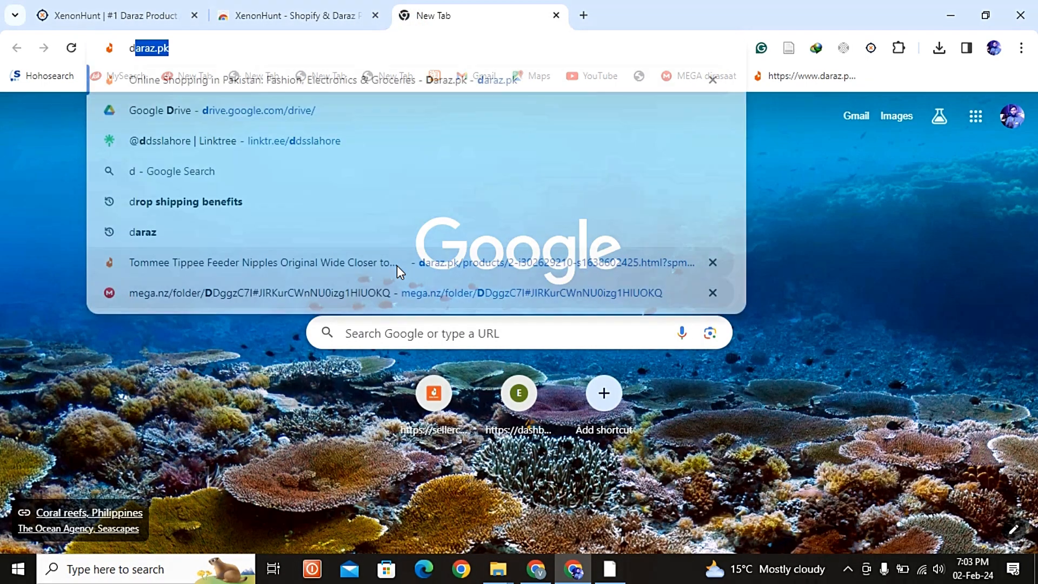
{"action": "type", "text": "ds"}
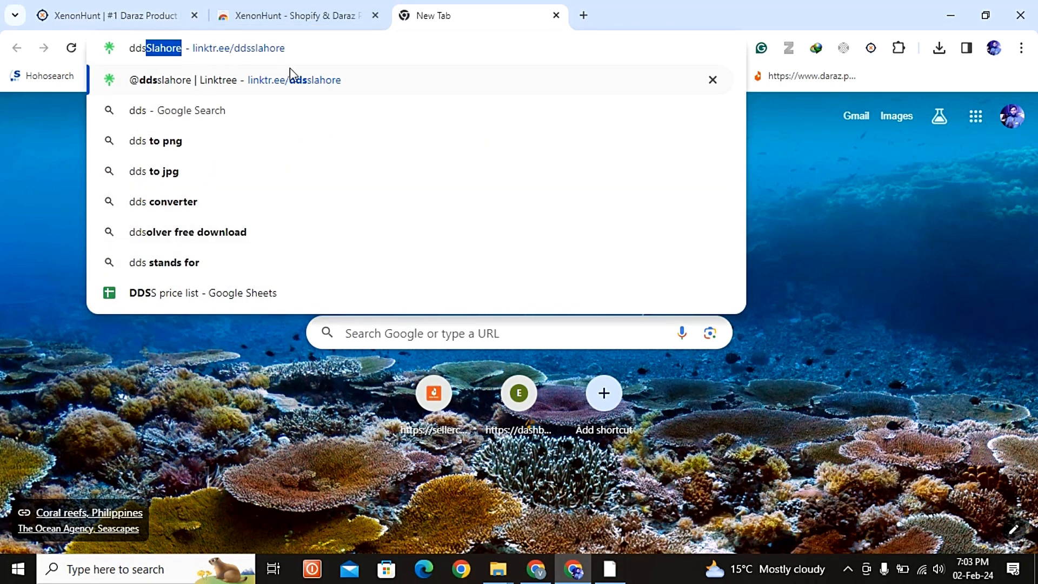
{"action": "left_click", "coordinate": [297, 81]}
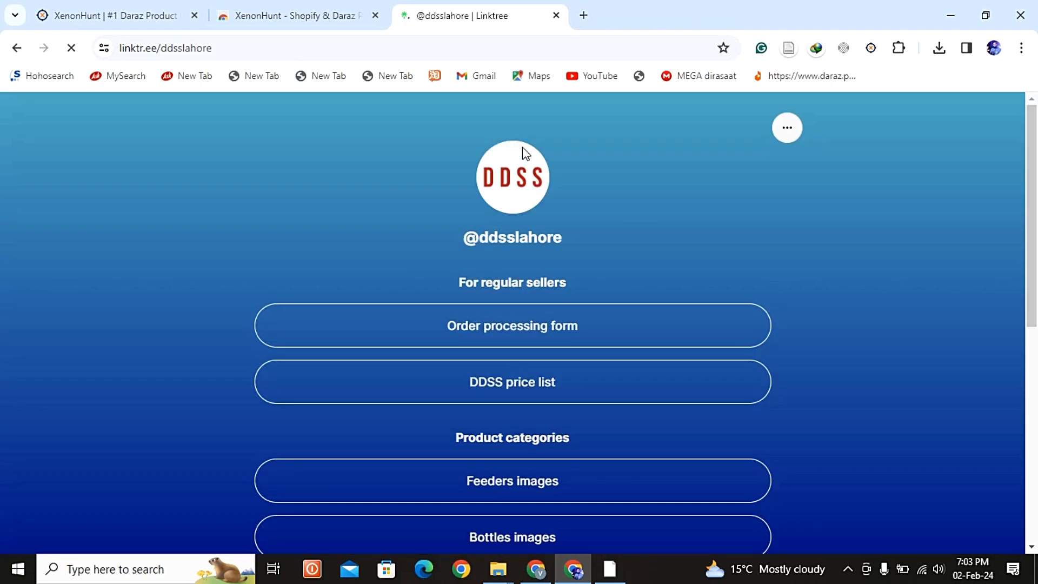
{"action": "left_click", "coordinate": [526, 390]}
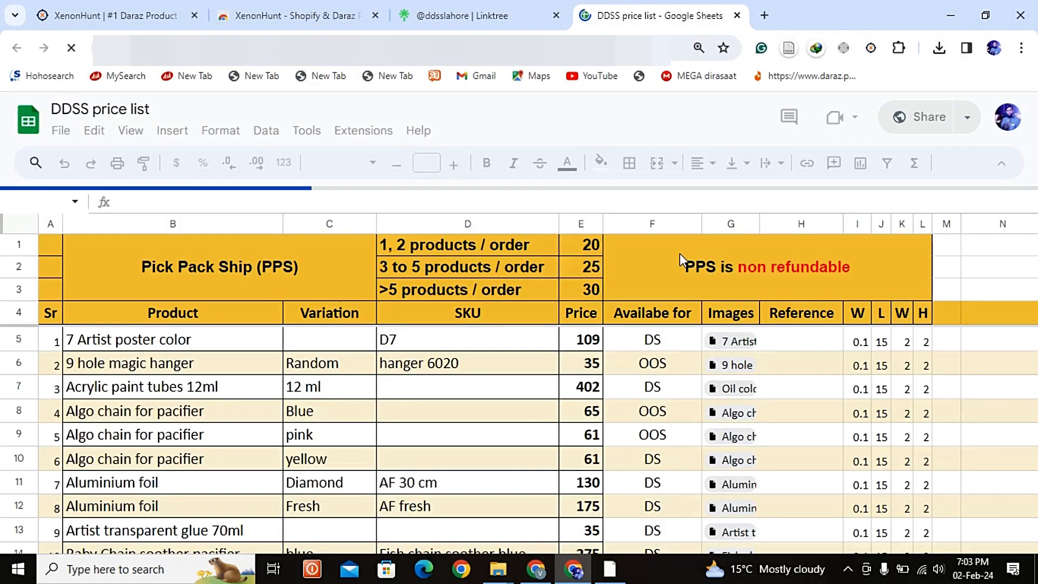
{"action": "scroll", "coordinate": [591, 363], "scroll_direction": "down", "scroll_amount": 3}
{"action": "scroll", "coordinate": [591, 366], "scroll_direction": "down", "scroll_amount": 4}
{"action": "scroll", "coordinate": [591, 366], "scroll_direction": "up", "scroll_amount": 7}
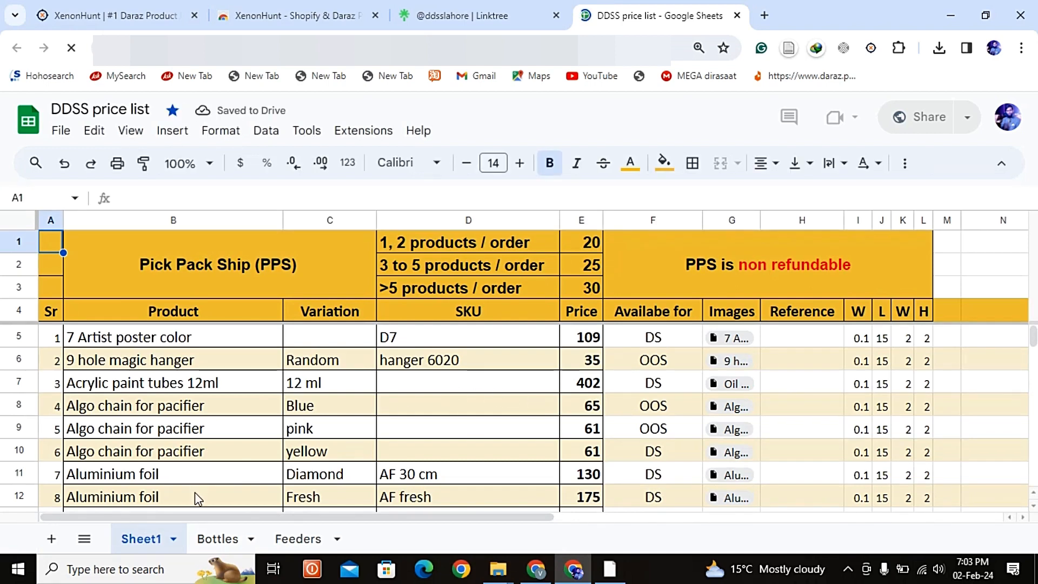
Step: Switch to the Bottles sheet and select the name cell of the purple Collapsible bottle Rainbow, B25
{"action": "left_click", "coordinate": [219, 539]}
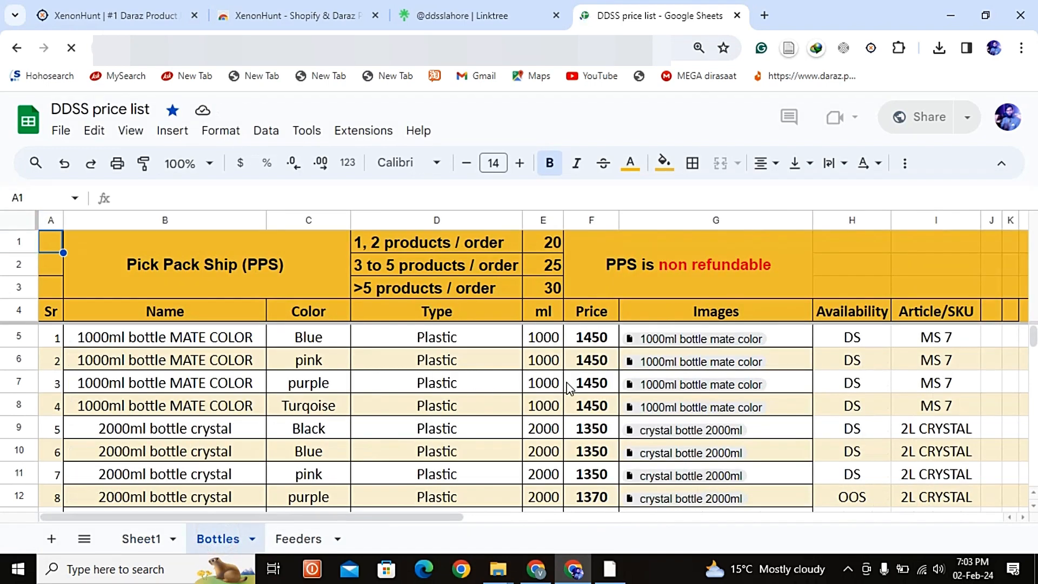
{"action": "scroll", "coordinate": [568, 387], "scroll_direction": "down", "scroll_amount": 1}
{"action": "scroll", "coordinate": [568, 387], "scroll_direction": "down", "scroll_amount": 2}
{"action": "left_click", "coordinate": [250, 500]}
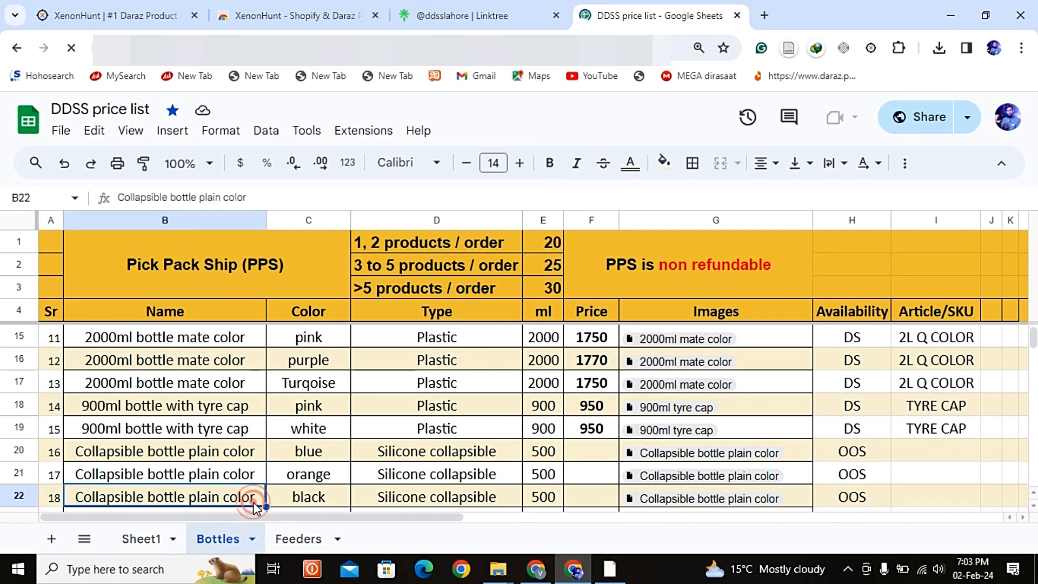
{"action": "left_click", "coordinate": [255, 508]}
{"action": "key", "text": "Down"}
{"action": "key", "text": "Down"}
{"action": "key", "text": "Down"}
{"action": "key", "text": "Up"}
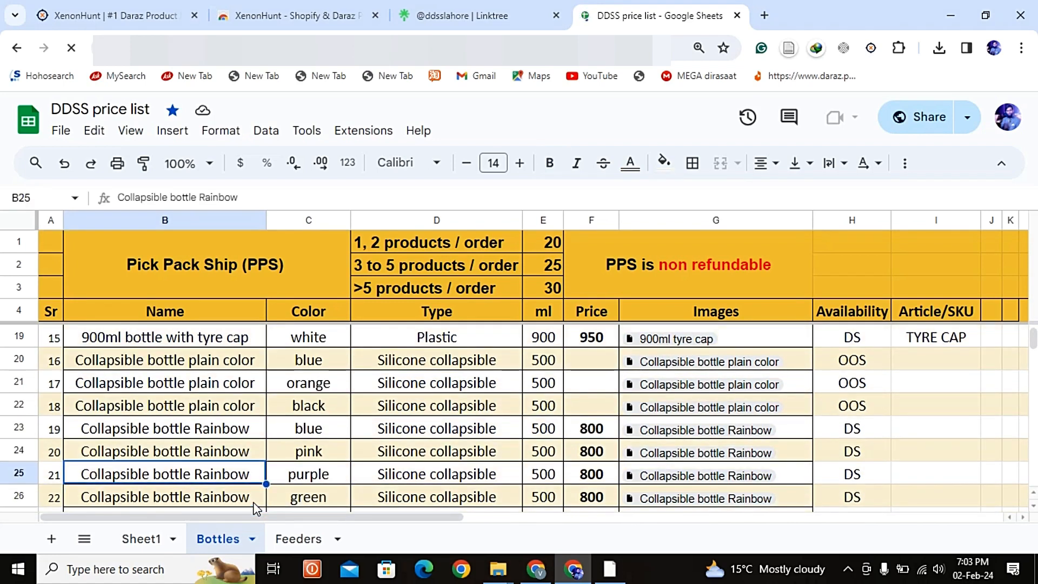
Step: Open the linked image folder in the Images column for the purple Collapsible bottle Rainbow row
{"action": "key", "text": "Right"}
{"action": "key", "text": "Right"}
{"action": "key", "text": "Right"}
{"action": "key", "text": "Right"}
{"action": "key", "text": "Right"}
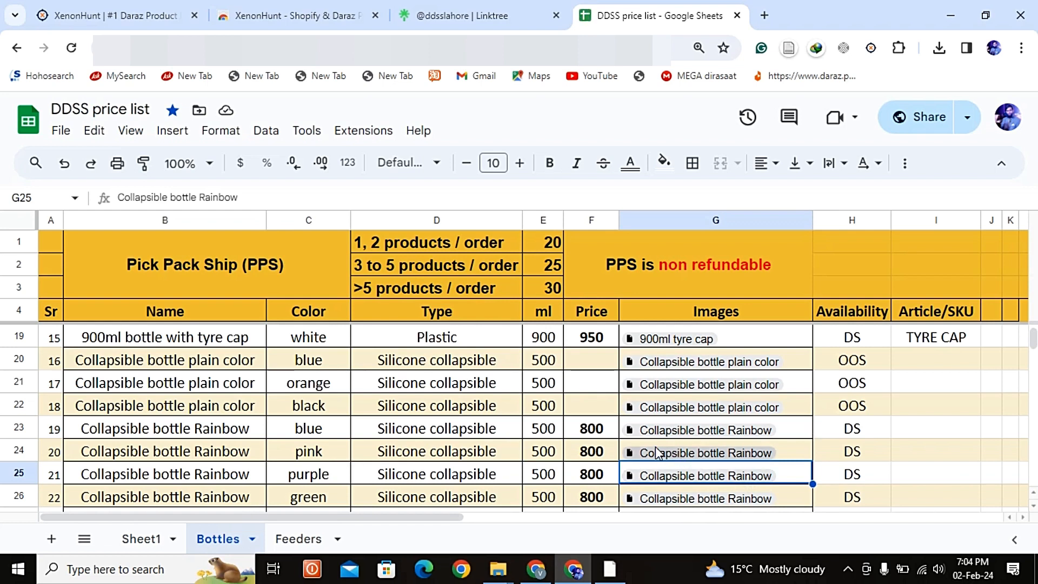
{"action": "key", "text": "alt+Return"}
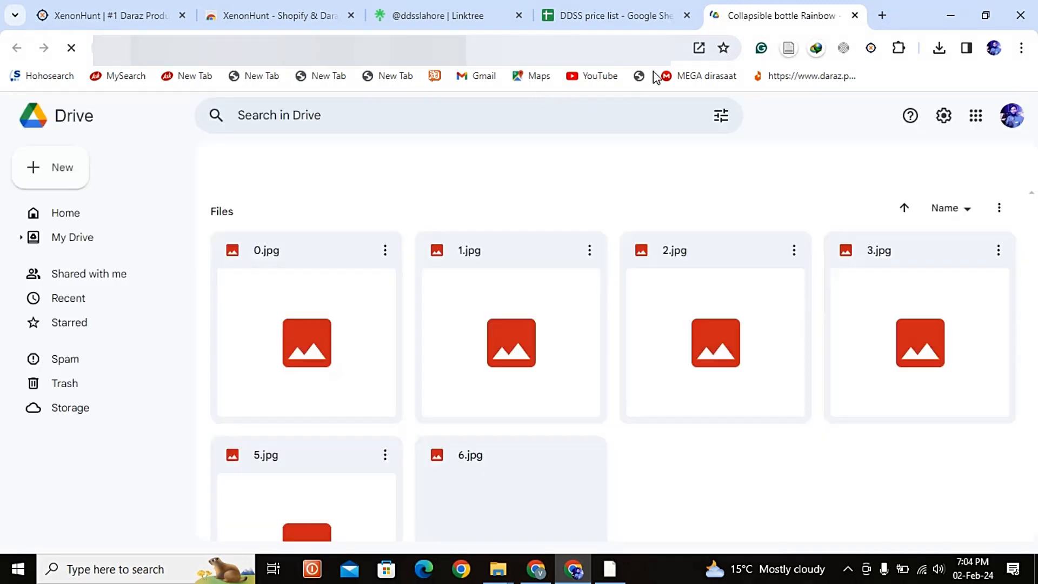
Step: Select all the images in the Collapsible bottle Rainbow folder, download them together, and clear the selection
{"action": "scroll", "coordinate": [625, 331], "scroll_direction": "down", "scroll_amount": 5}
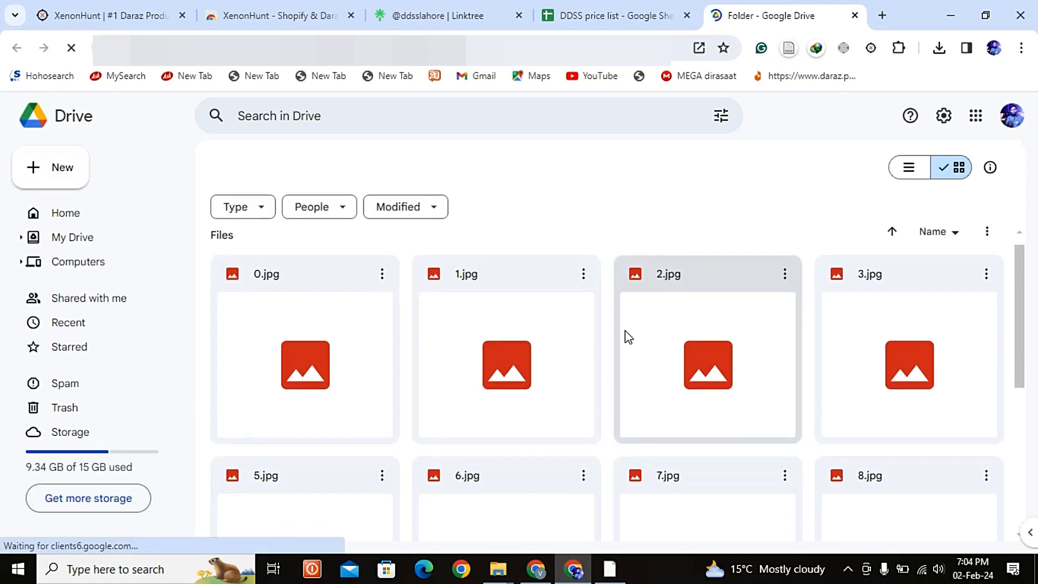
{"action": "scroll", "coordinate": [626, 331], "scroll_direction": "up", "scroll_amount": 4}
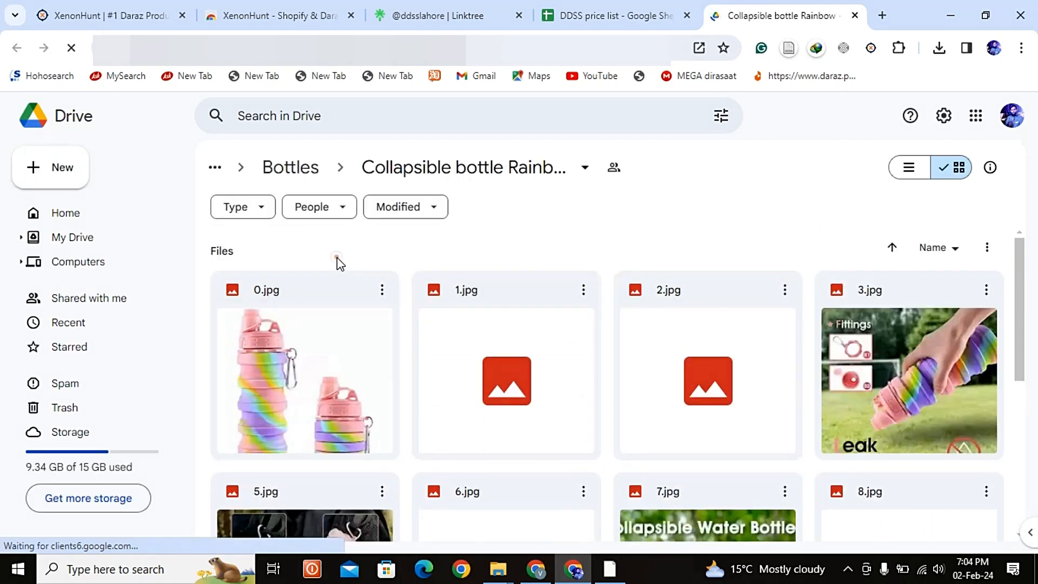
{"action": "left_click_drag", "start_coordinate": [337, 295], "coordinate": [872, 523]}
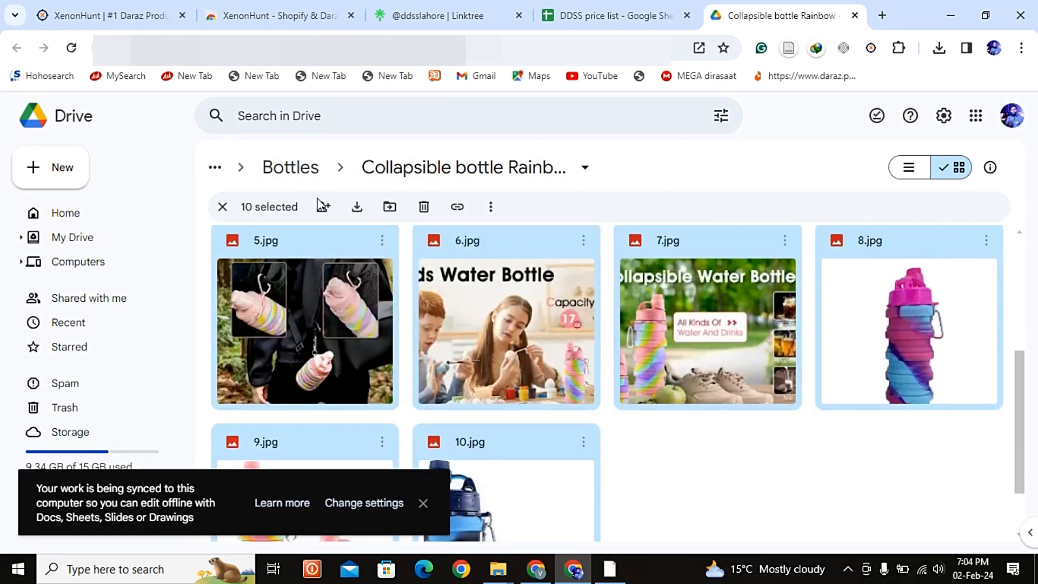
{"action": "left_click", "coordinate": [355, 207]}
{"action": "left_click", "coordinate": [424, 503]}
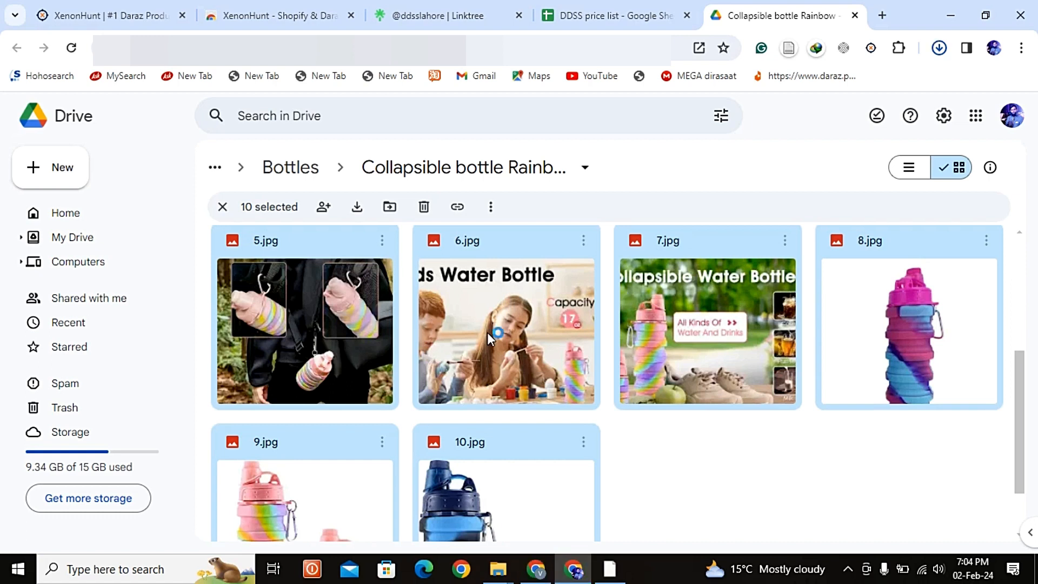
{"action": "scroll", "coordinate": [488, 333], "scroll_direction": "up", "scroll_amount": 5}
{"action": "scroll", "coordinate": [680, 237], "scroll_direction": "down", "scroll_amount": 5}
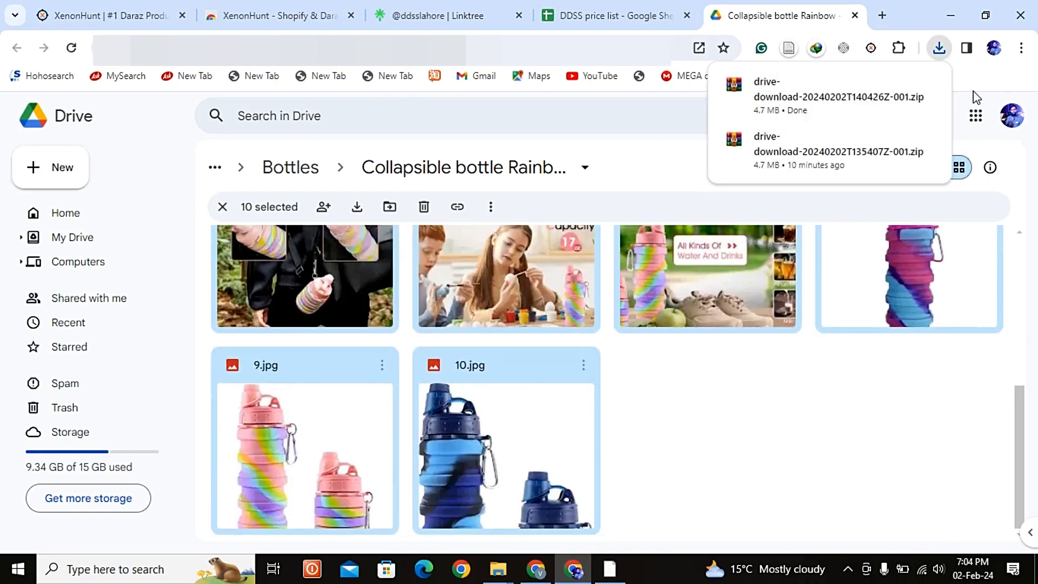
{"action": "left_click", "coordinate": [788, 415]}
{"action": "scroll", "coordinate": [787, 415], "scroll_direction": "up", "scroll_amount": 5}
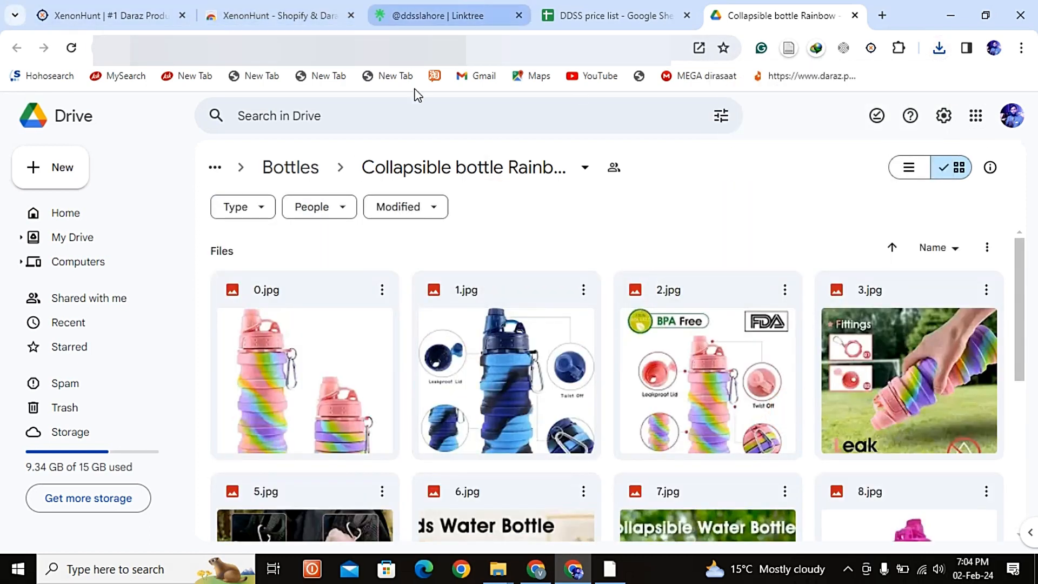
Step: Switch to Word 2016 and create a blank document
{"action": "left_click", "coordinate": [124, 569]}
{"action": "type", "text": "w"}
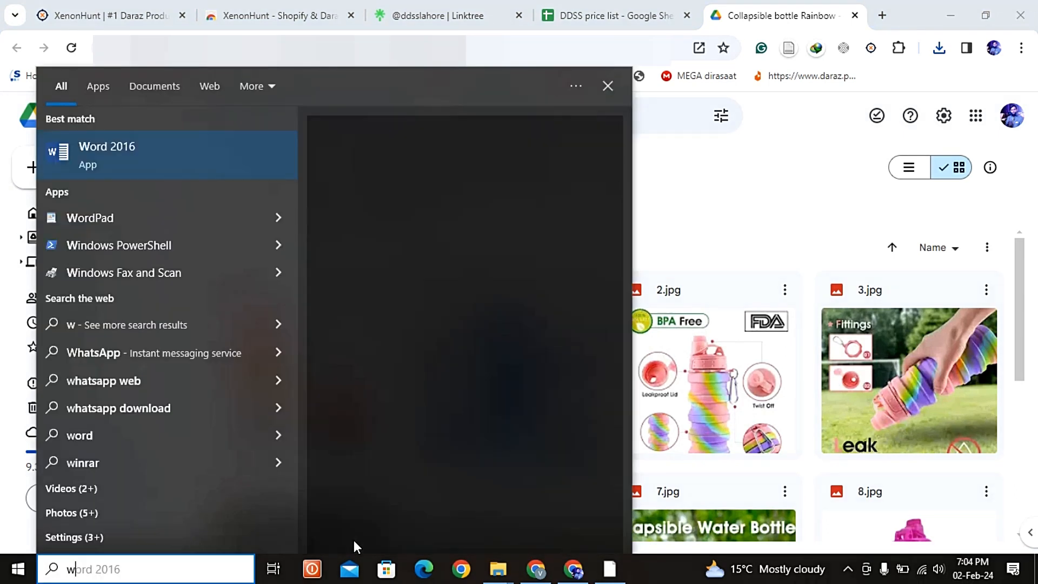
{"action": "type", "text": "or"}
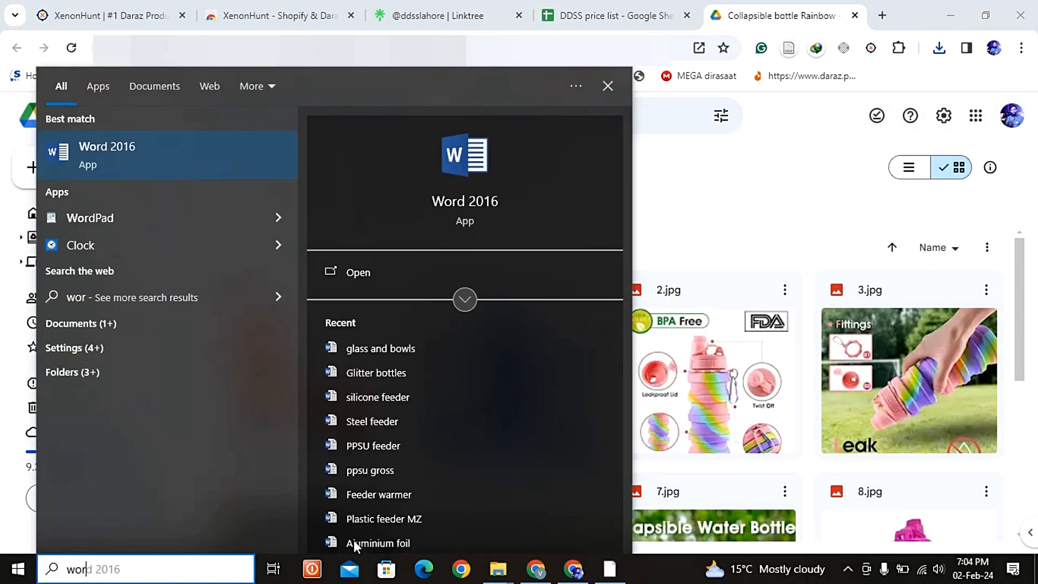
{"action": "key", "text": "Return"}
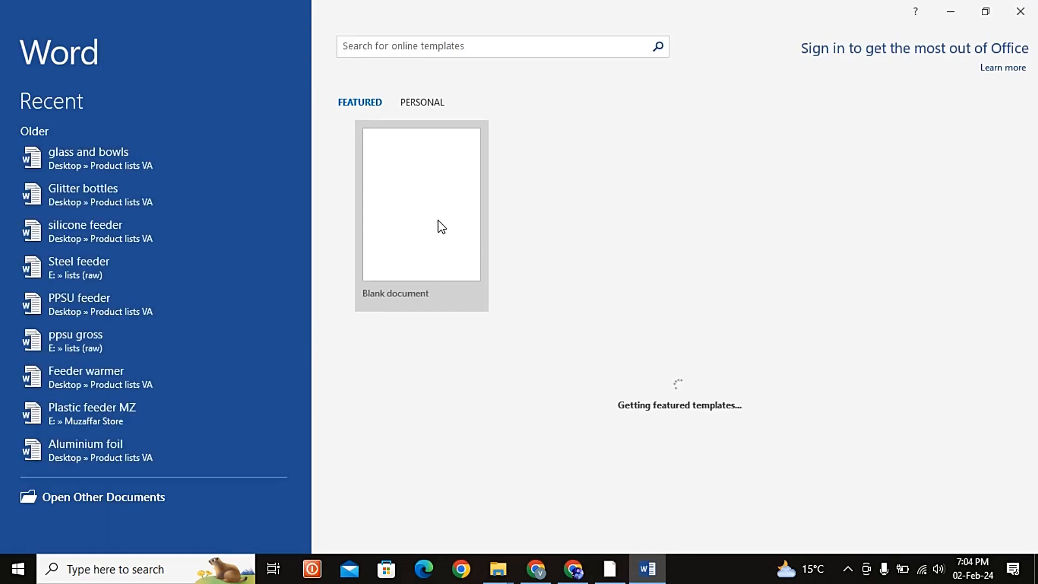
{"action": "left_click", "coordinate": [438, 220]}
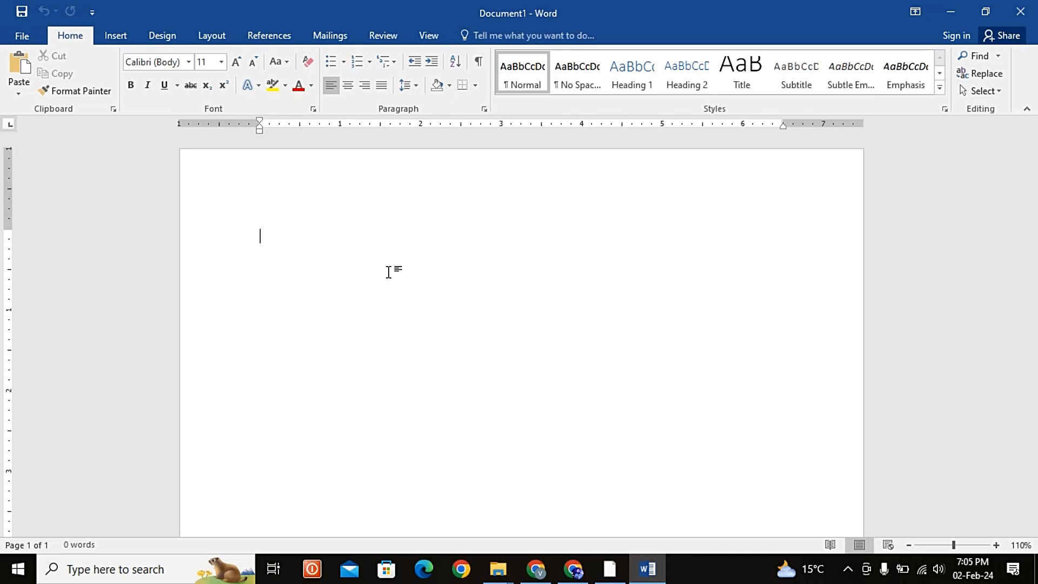
Step: Enter the headings Keywords, Product title, Highlights and Description on separate lines, with an empty line between them
{"action": "type", "text": "Keywords"}
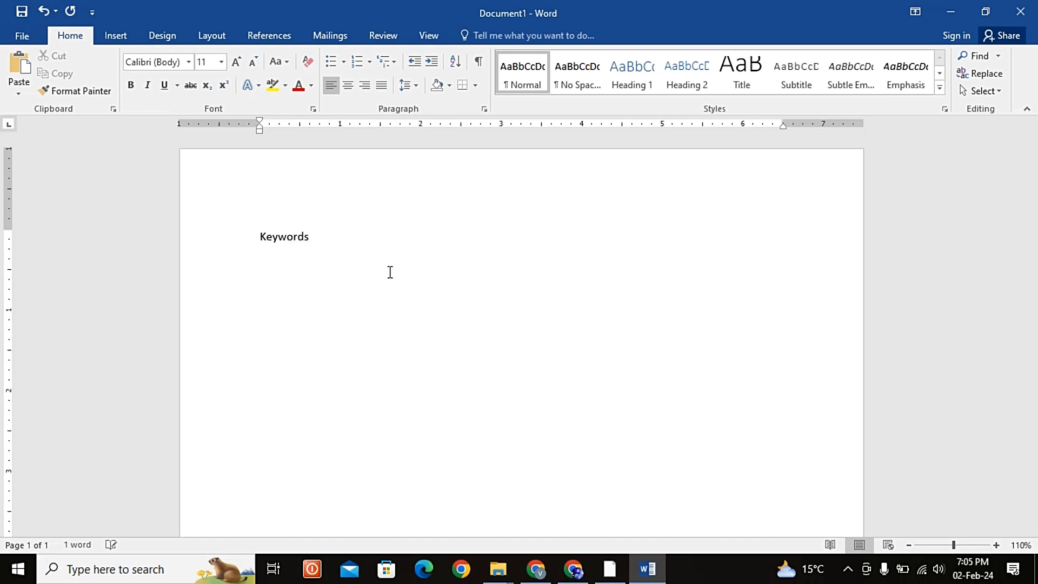
{"action": "type", "text": "Product title"}
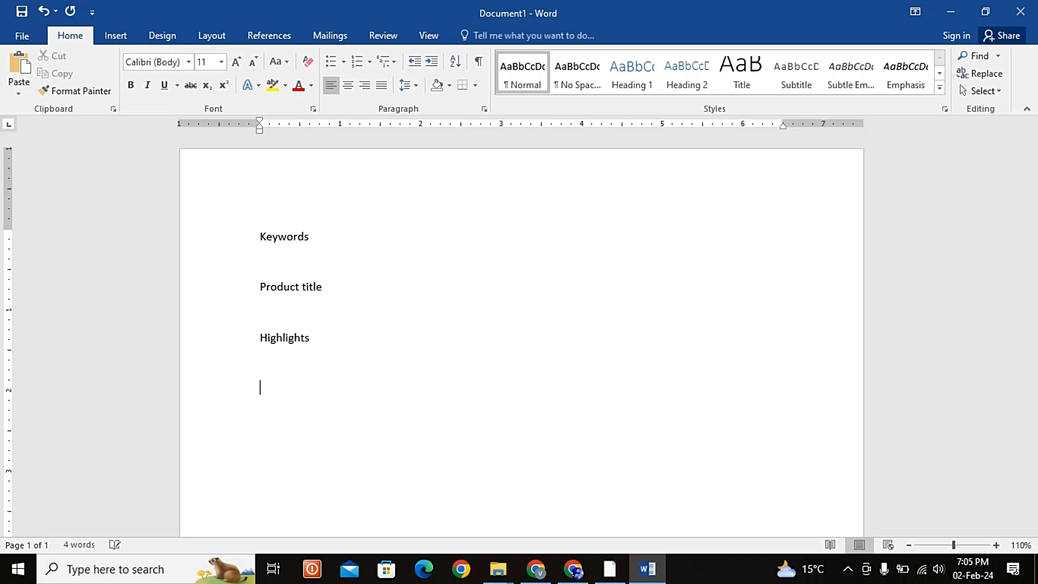
{"action": "type", "text": "scription"}
Step: Enlarge the Keywords heading to font size 16 and make it bold
{"action": "left_click_drag", "start_coordinate": [332, 236], "coordinate": [260, 238]}
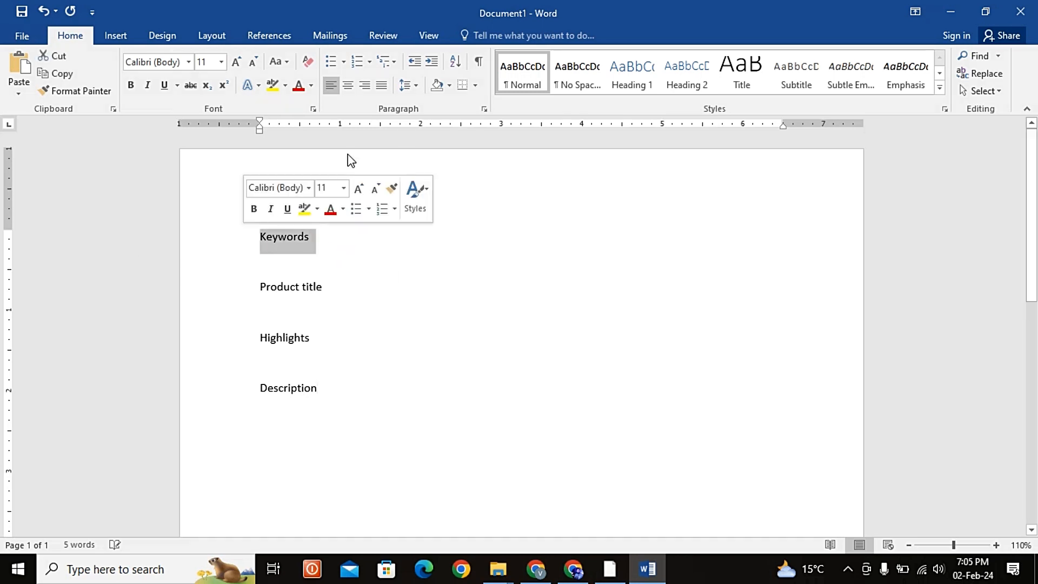
{"action": "left_click", "coordinate": [238, 63]}
{"action": "left_click", "coordinate": [238, 63]}
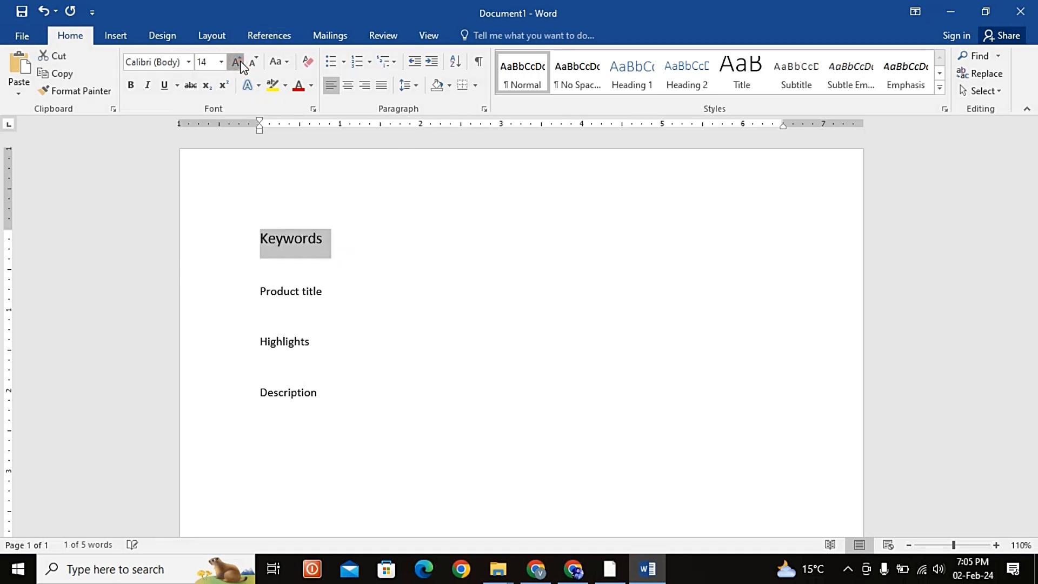
{"action": "left_click", "coordinate": [238, 63]}
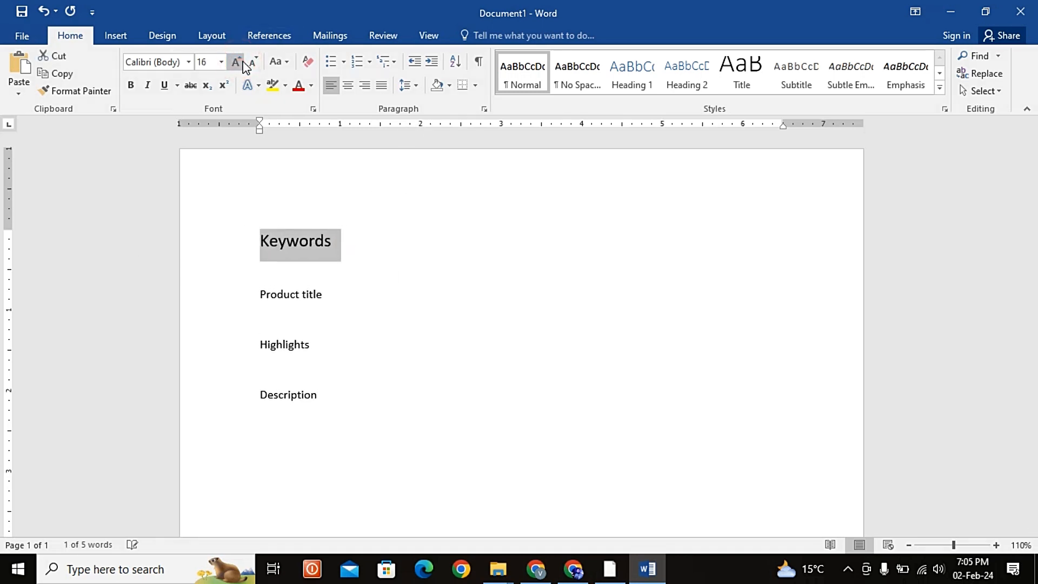
{"action": "left_click", "coordinate": [132, 86]}
Step: Copy the Keywords heading's formatting to the Product title, Highlights and Description headings with Format Painter
{"action": "left_click", "coordinate": [64, 91]}
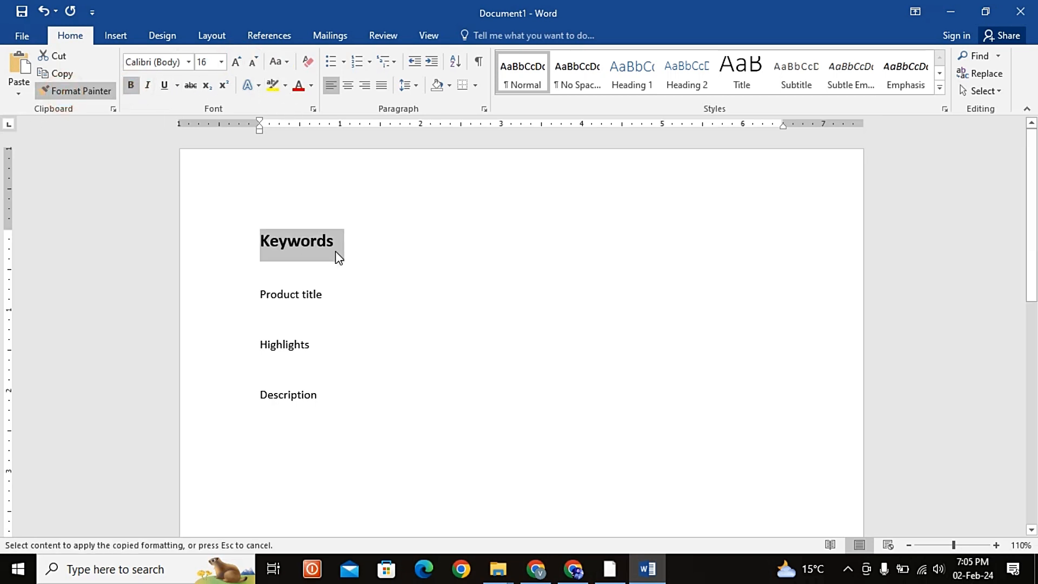
{"action": "left_click_drag", "start_coordinate": [329, 295], "coordinate": [240, 302]}
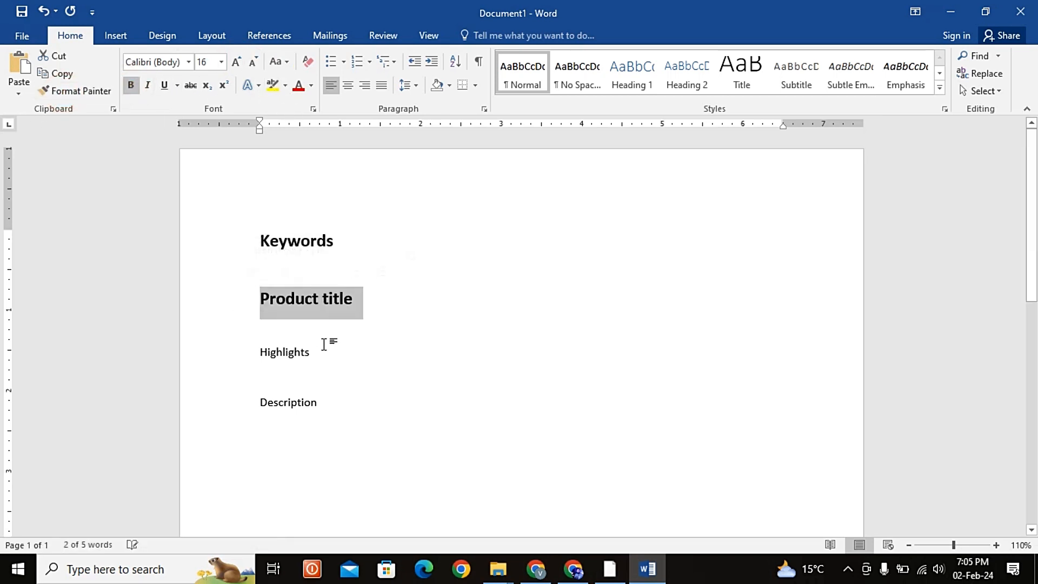
{"action": "left_click", "coordinate": [88, 93]}
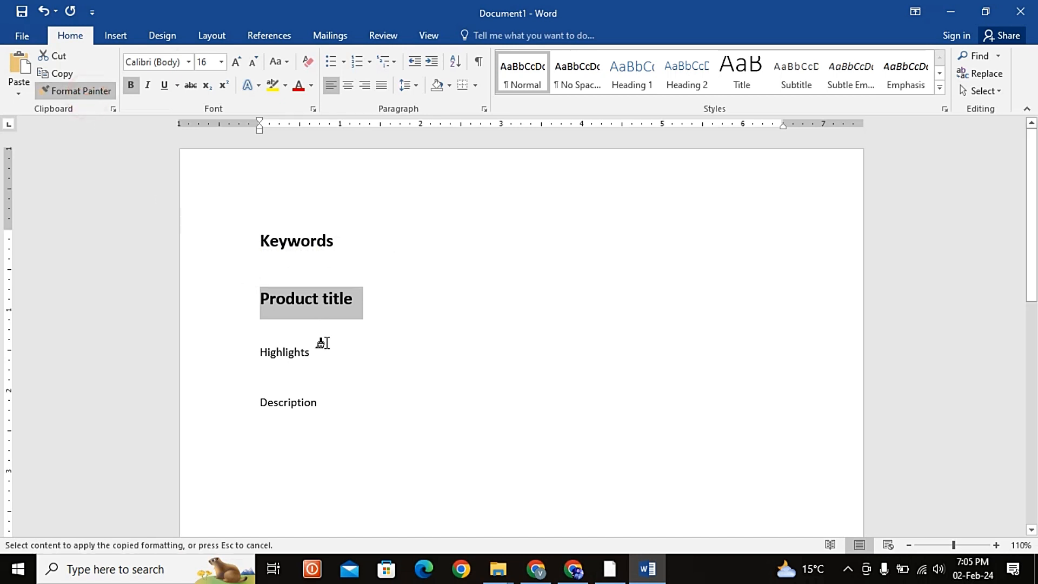
{"action": "left_click_drag", "start_coordinate": [323, 349], "coordinate": [259, 352]}
{"action": "left_click", "coordinate": [76, 91]}
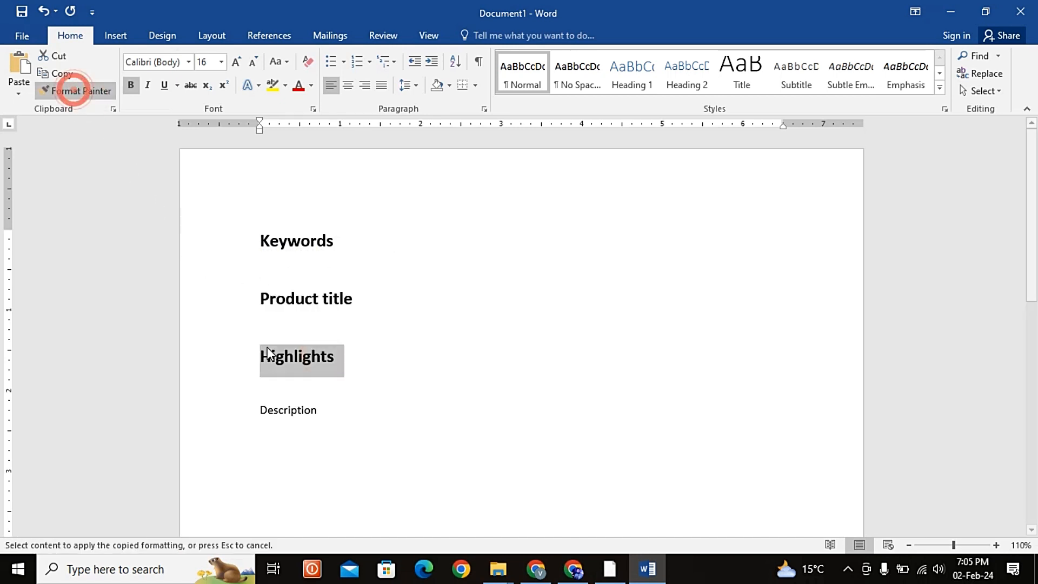
{"action": "left_click_drag", "start_coordinate": [303, 413], "coordinate": [238, 415]}
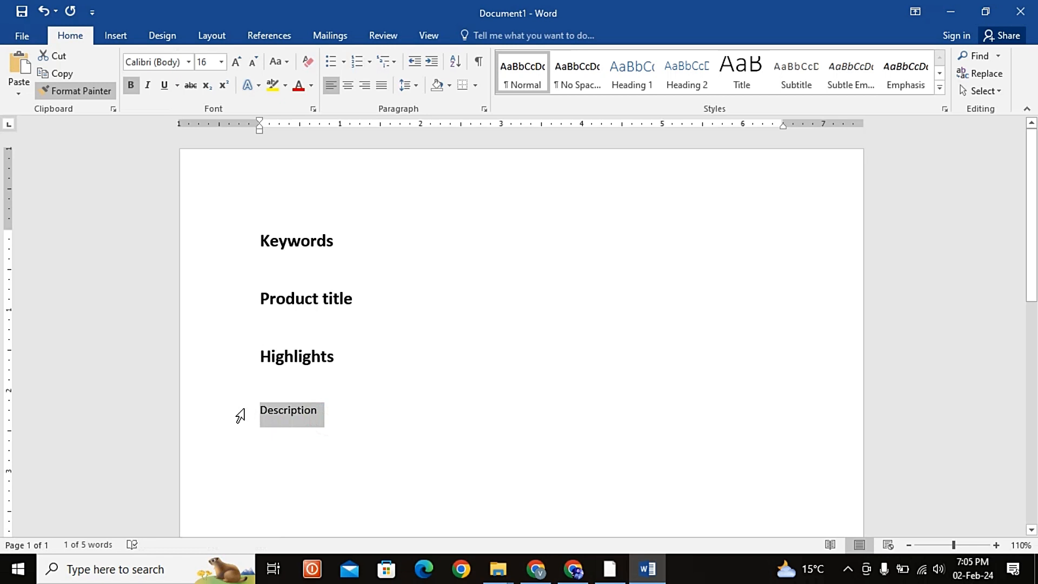
Step: Start a numbered list on the empty line below the Keywords heading
{"action": "left_click", "coordinate": [540, 324]}
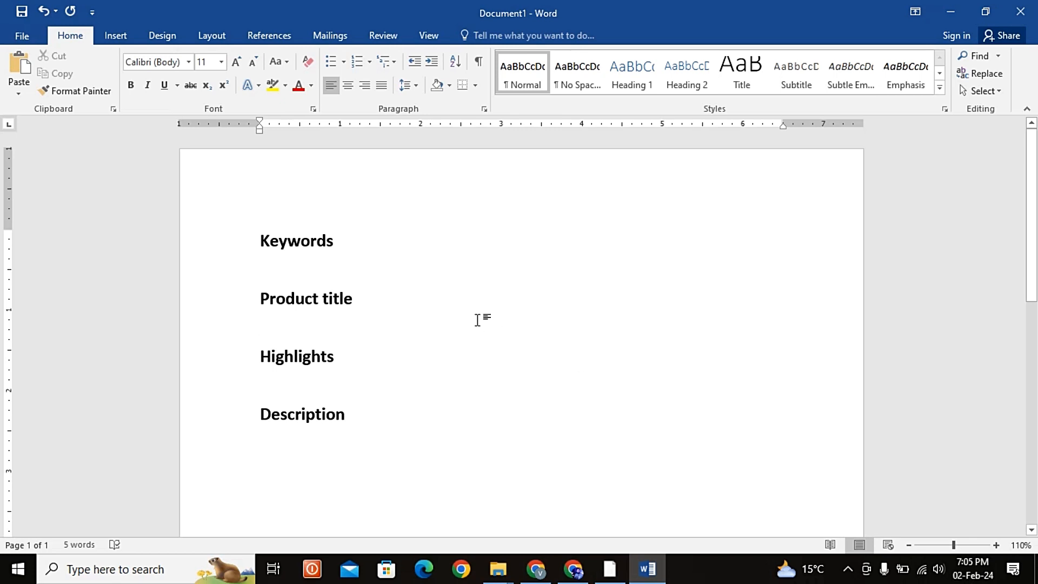
{"action": "left_click", "coordinate": [346, 270]}
{"action": "left_click", "coordinate": [356, 61]}
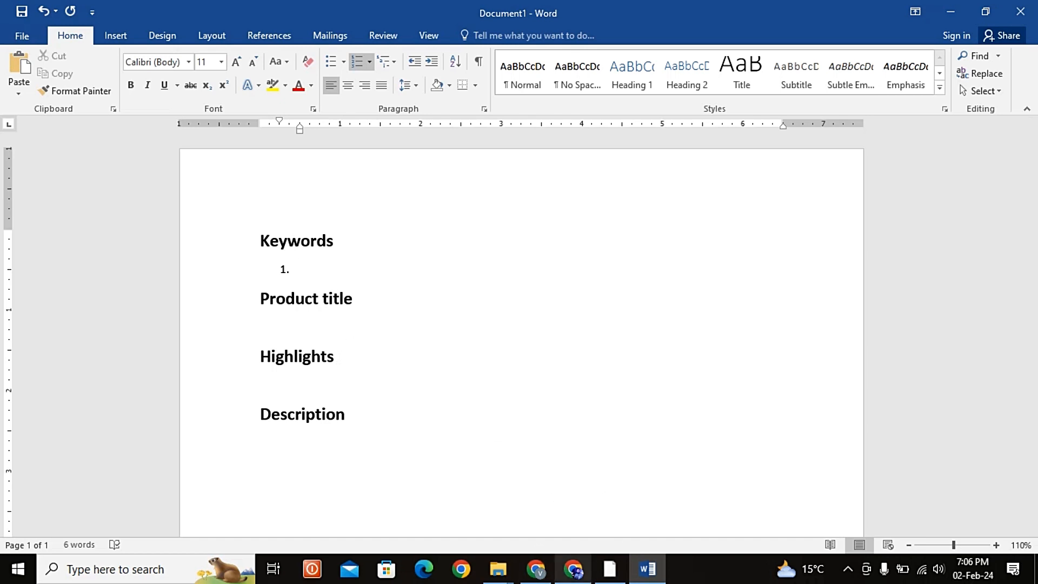
Step: Switch to Chrome, glance over the bottle images in Drive, and open the Daraz website in a new tab
{"action": "mouse_move", "coordinate": [573, 569]}
{"action": "left_click", "coordinate": [577, 540]}
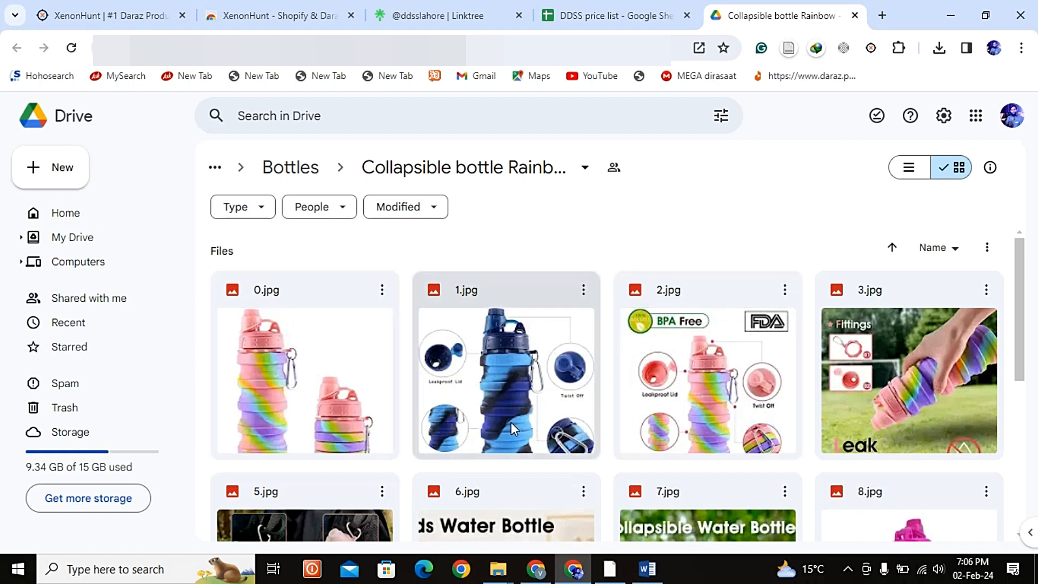
{"action": "scroll", "coordinate": [729, 398], "scroll_direction": "down", "scroll_amount": 4}
{"action": "scroll", "coordinate": [729, 394], "scroll_direction": "up", "scroll_amount": 4}
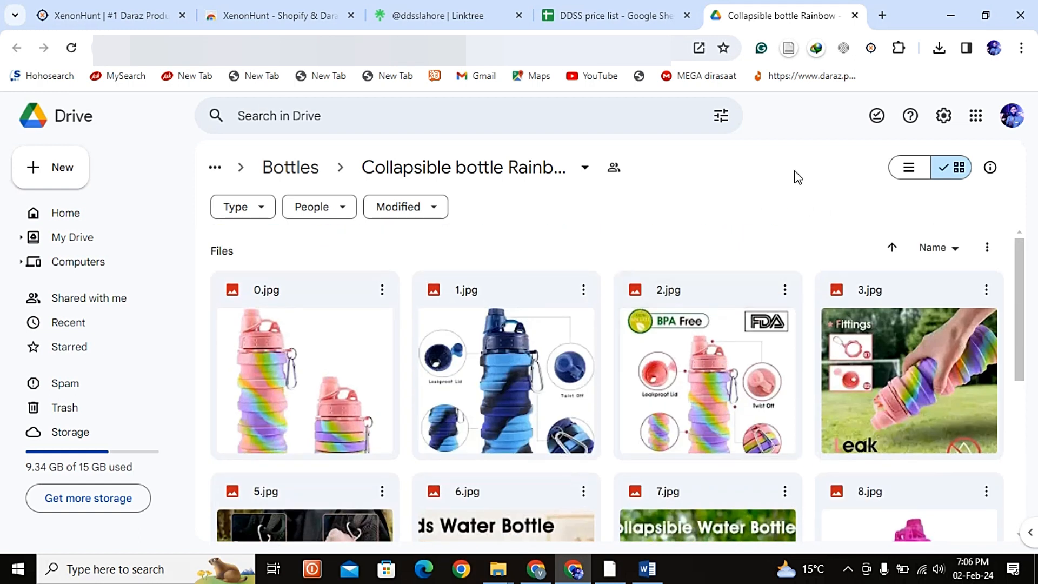
{"action": "left_click", "coordinate": [882, 17]}
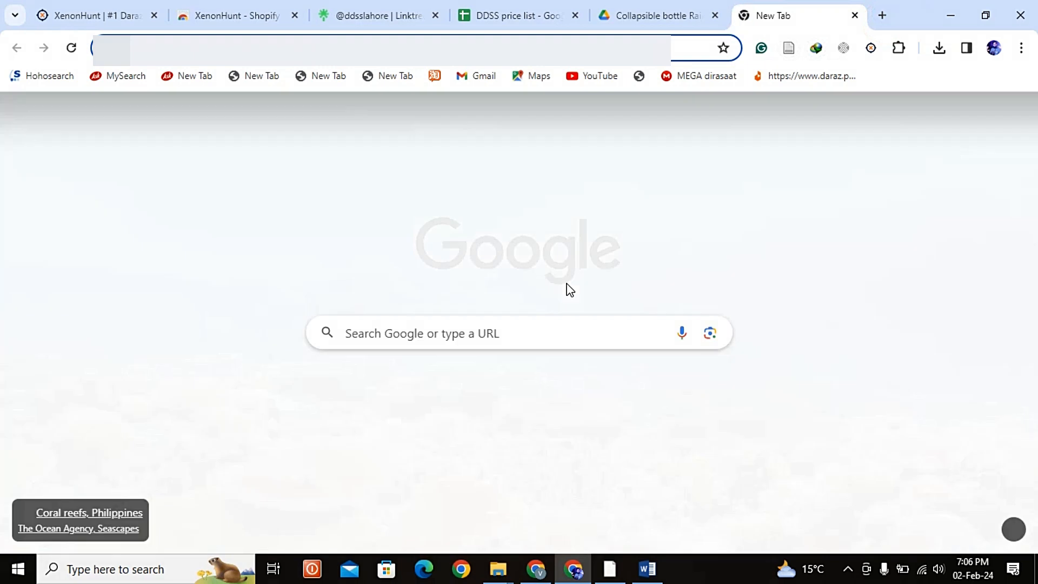
{"action": "type", "text": "da"}
{"action": "key", "text": "Return"}
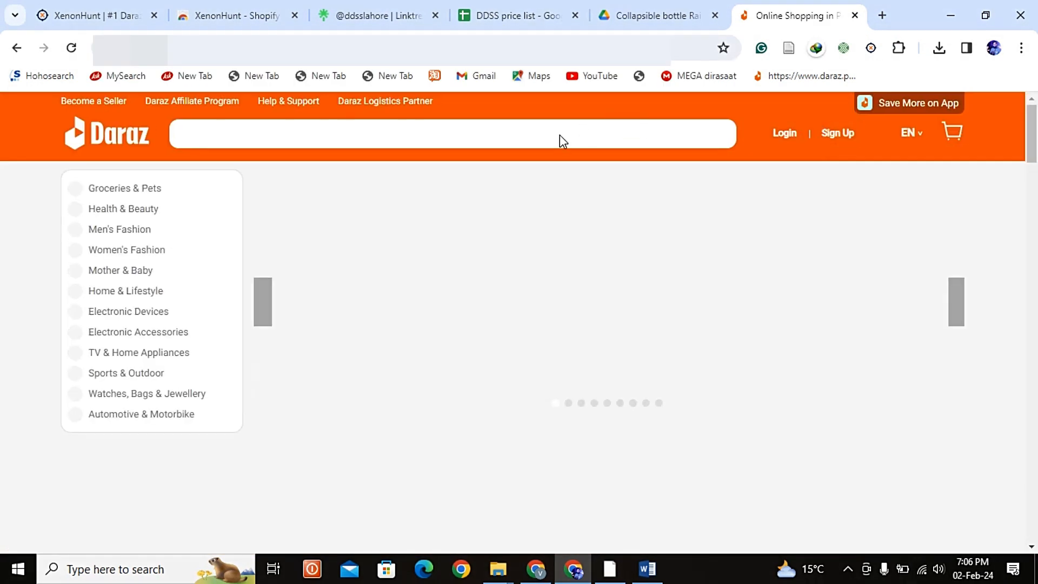
Step: Search Daraz for "silicone collapsible bottle"
{"action": "left_click", "coordinate": [398, 137]}
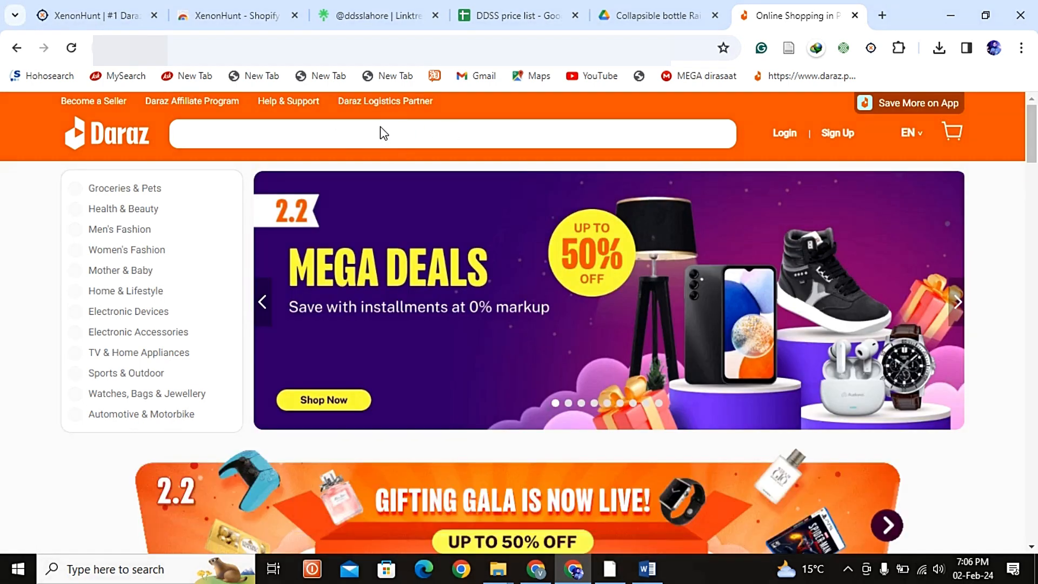
{"action": "left_click", "coordinate": [422, 133]}
{"action": "type", "text": "silicon"}
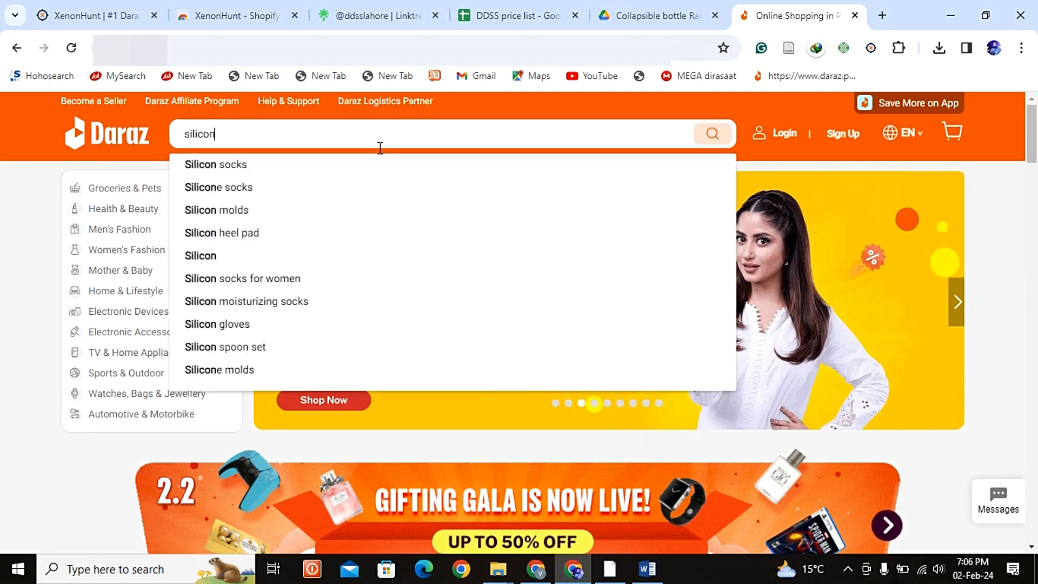
{"action": "type", "text": "e collaps"}
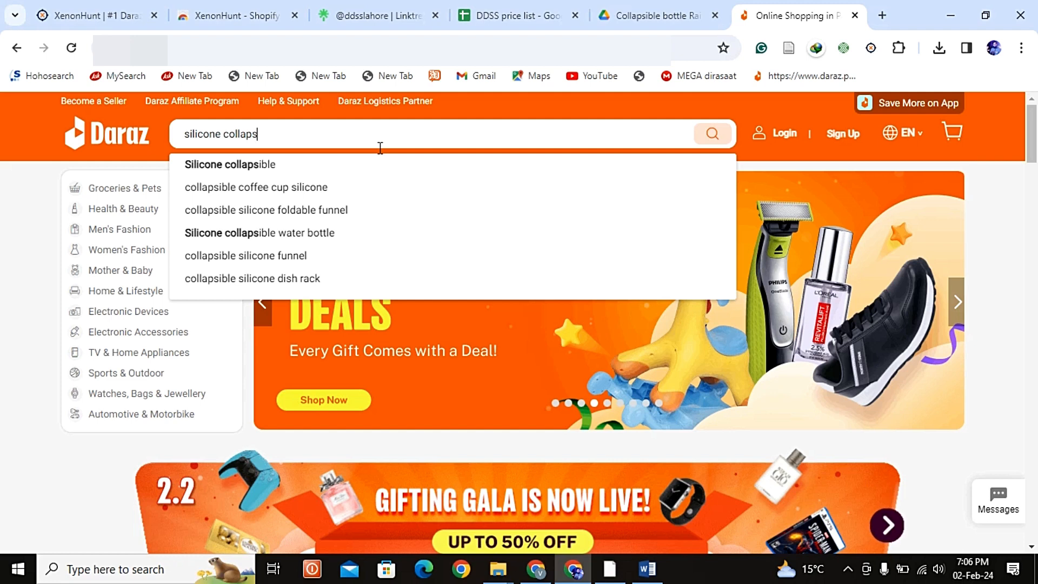
{"action": "type", "text": "ible"}
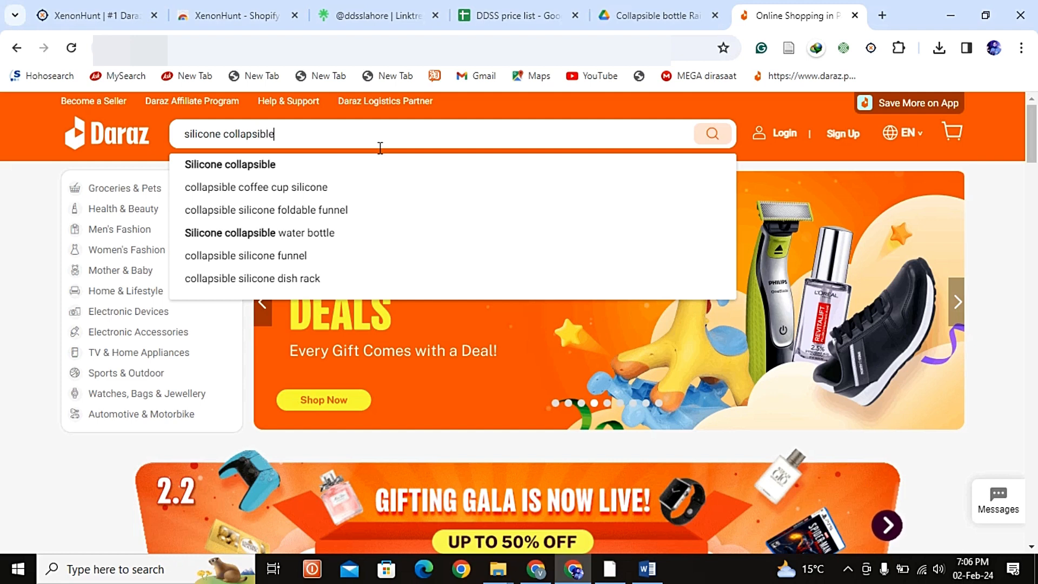
{"action": "type", "text": " bottle"}
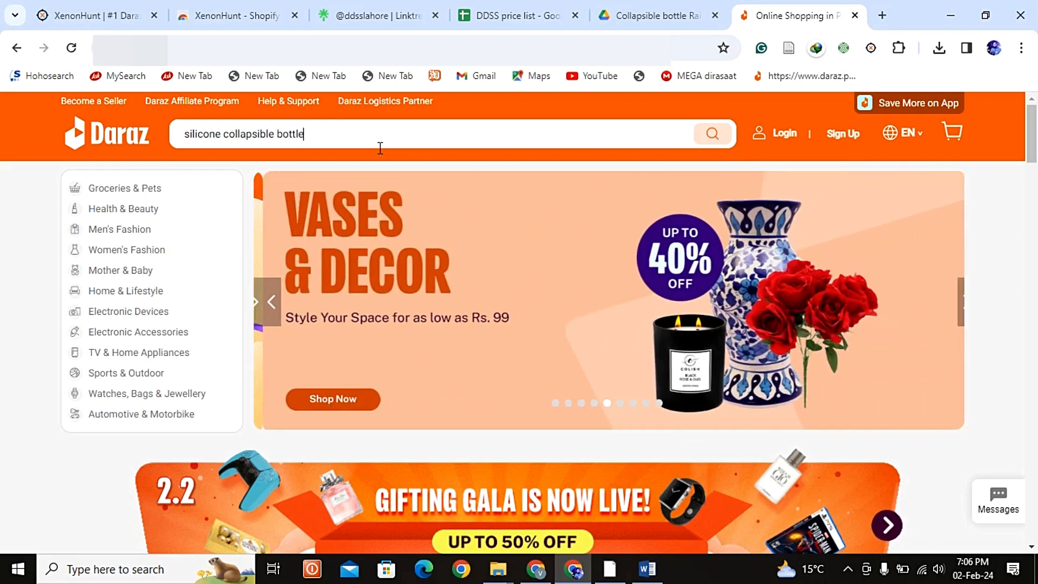
{"action": "key", "text": "Return"}
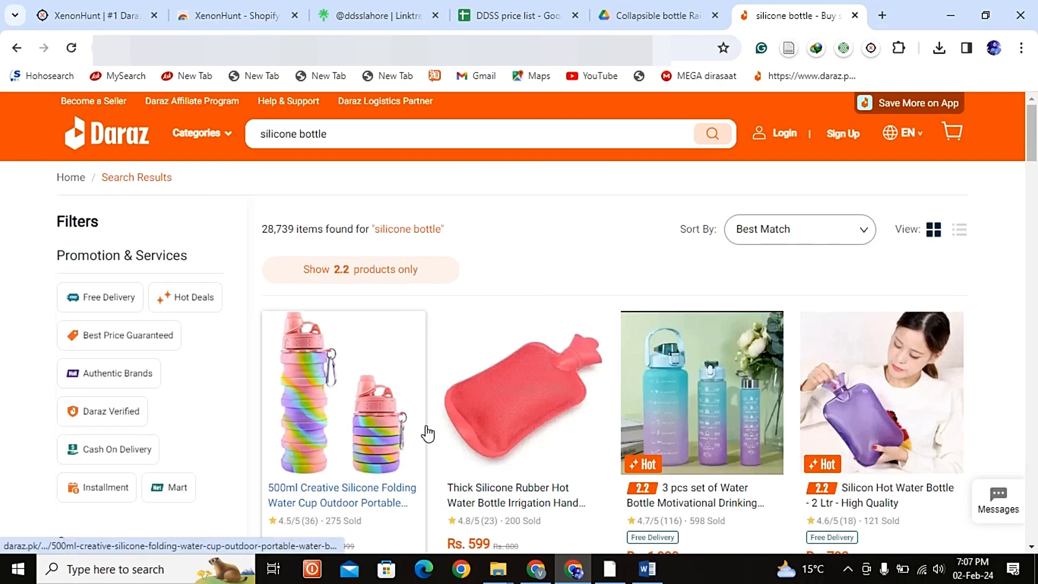
Step: Open the 500ml Creative Silicone Folding Water Cup listing in a new tab and check the remaining search results for similar bottles
{"action": "right_click", "coordinate": [324, 386]}
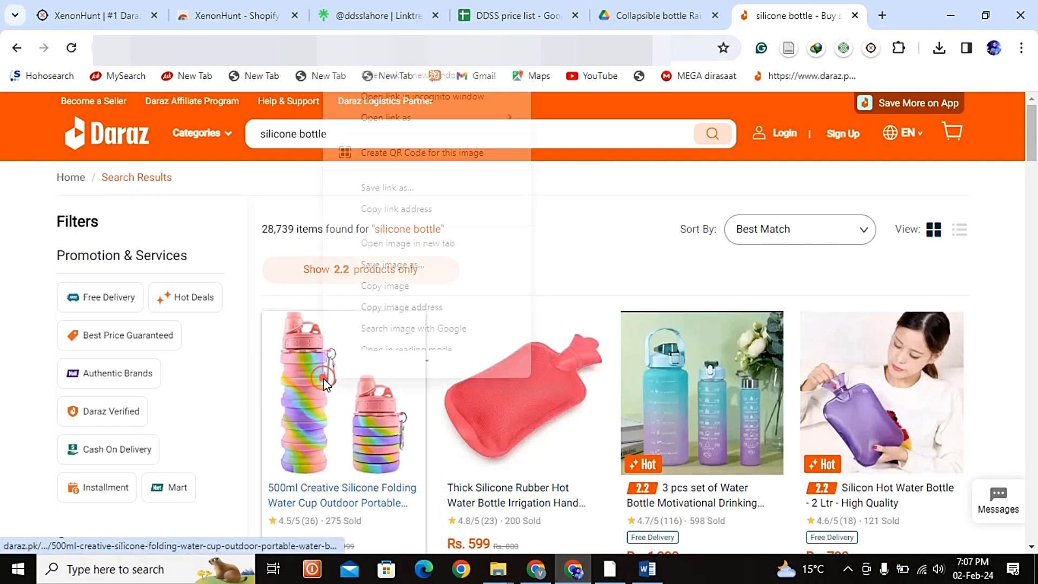
{"action": "left_click", "coordinate": [452, 63]}
{"action": "scroll", "coordinate": [610, 262], "scroll_direction": "down", "scroll_amount": 5}
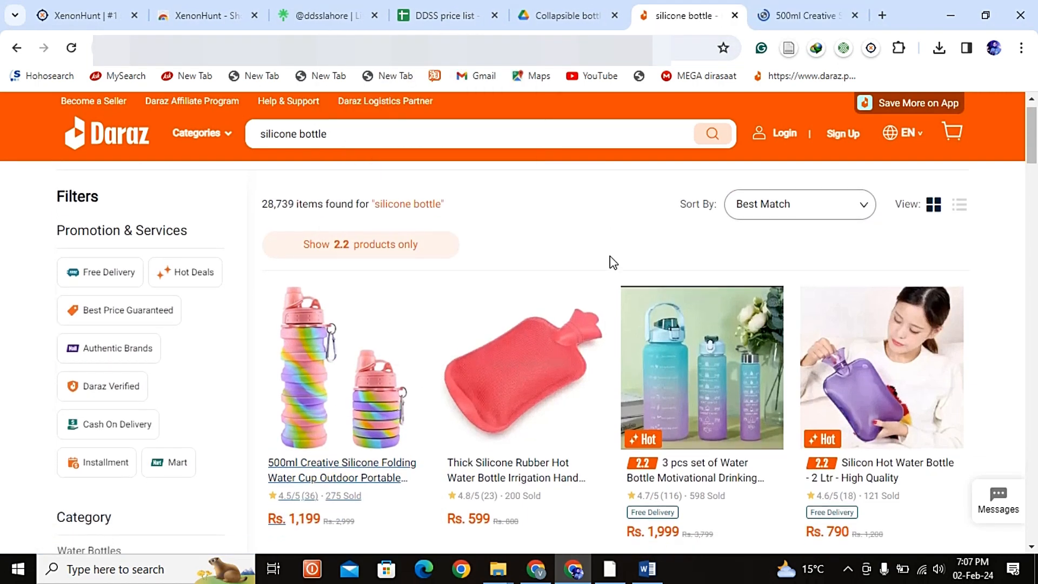
{"action": "scroll", "coordinate": [613, 263], "scroll_direction": "down", "scroll_amount": 15}
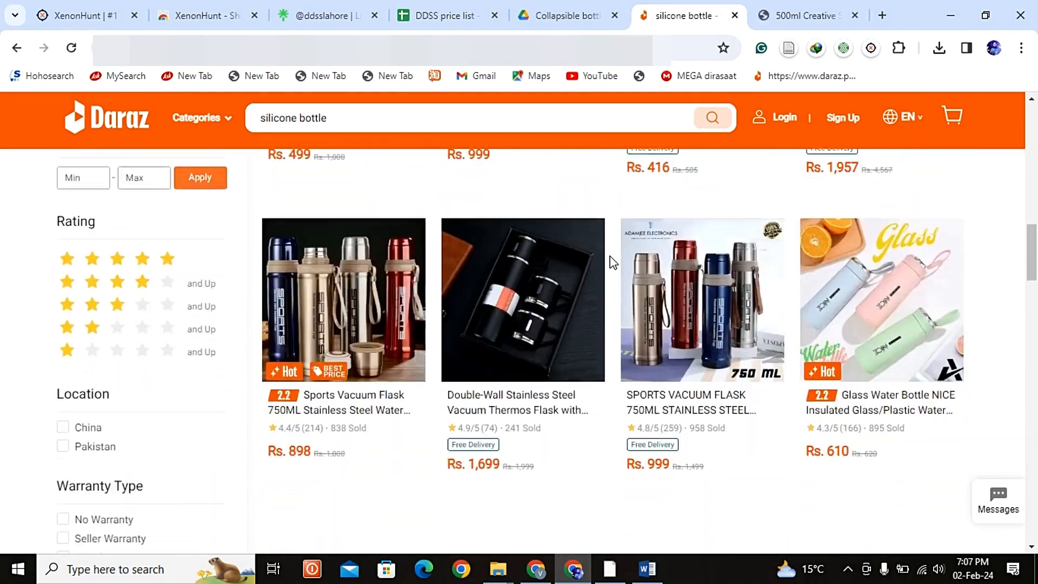
{"action": "scroll", "coordinate": [528, 307], "scroll_direction": "up", "scroll_amount": 10}
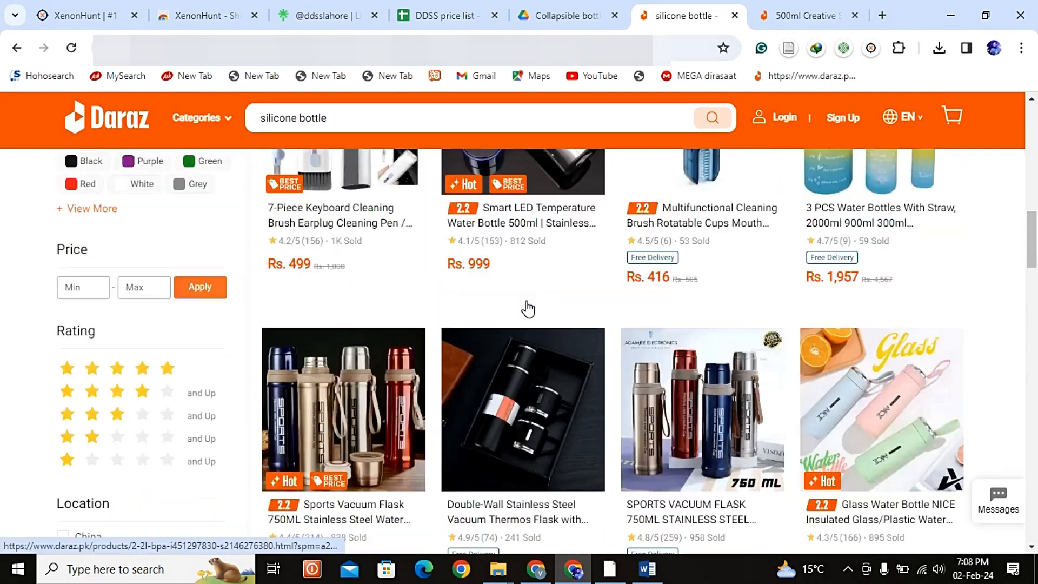
{"action": "scroll", "coordinate": [682, 318], "scroll_direction": "up", "scroll_amount": 5}
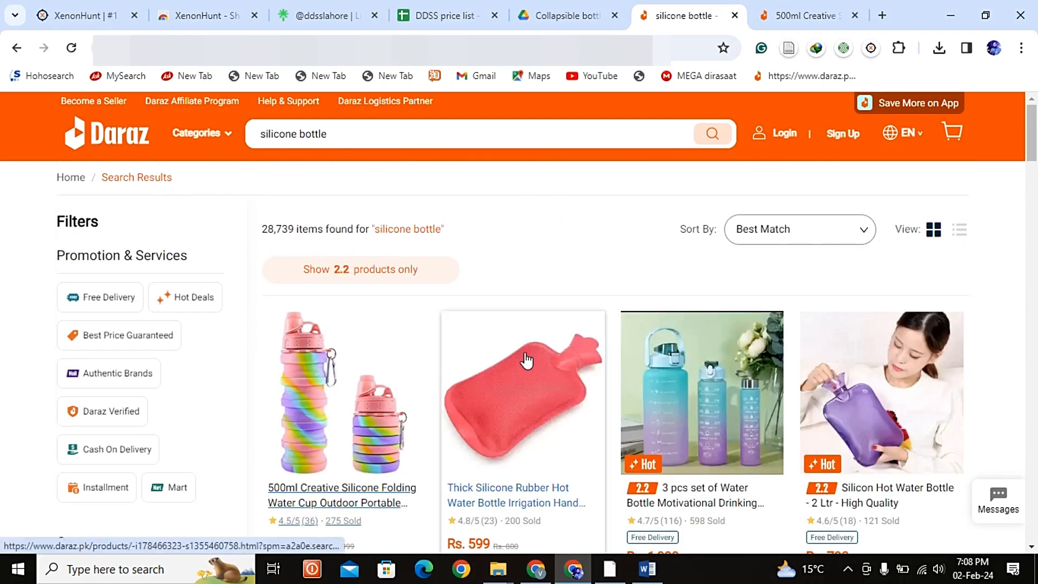
{"action": "scroll", "coordinate": [528, 359], "scroll_direction": "down", "scroll_amount": 1}
{"action": "scroll", "coordinate": [528, 359], "scroll_direction": "up", "scroll_amount": 1}
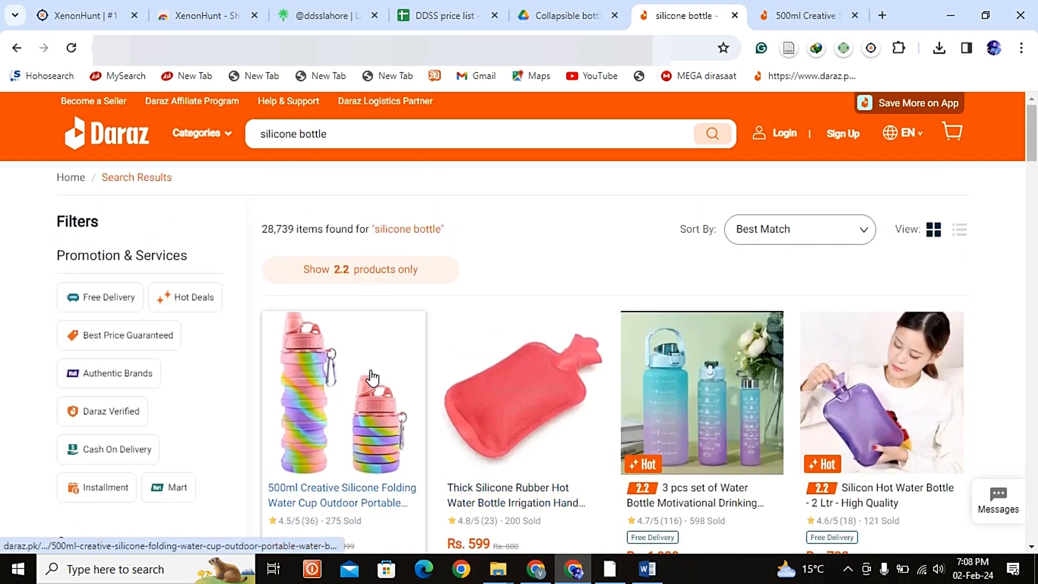
{"action": "scroll", "coordinate": [324, 375], "scroll_direction": "down", "scroll_amount": 1}
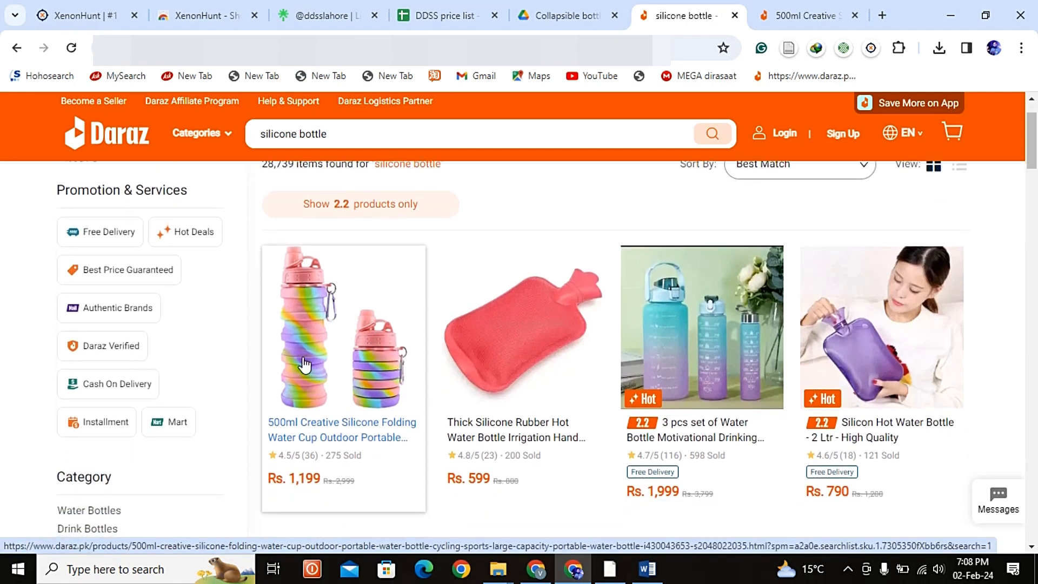
Step: Go to the opened 500ml Creative Silicone Folding Water Cup listing, enable the XenonHunt extension on it and reload the page
{"action": "left_click", "coordinate": [768, 13]}
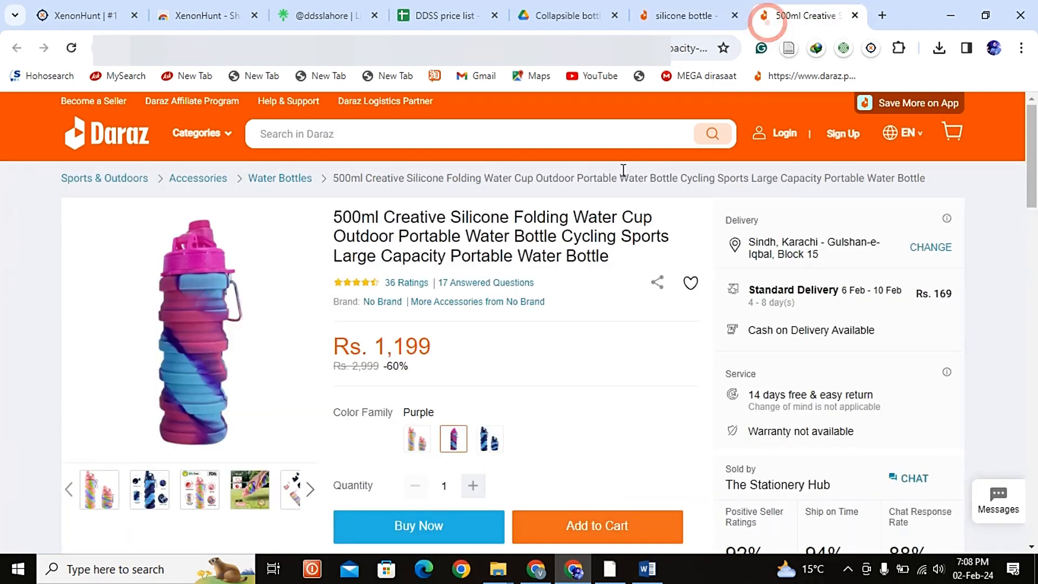
{"action": "scroll", "coordinate": [756, 317], "scroll_direction": "down", "scroll_amount": 4}
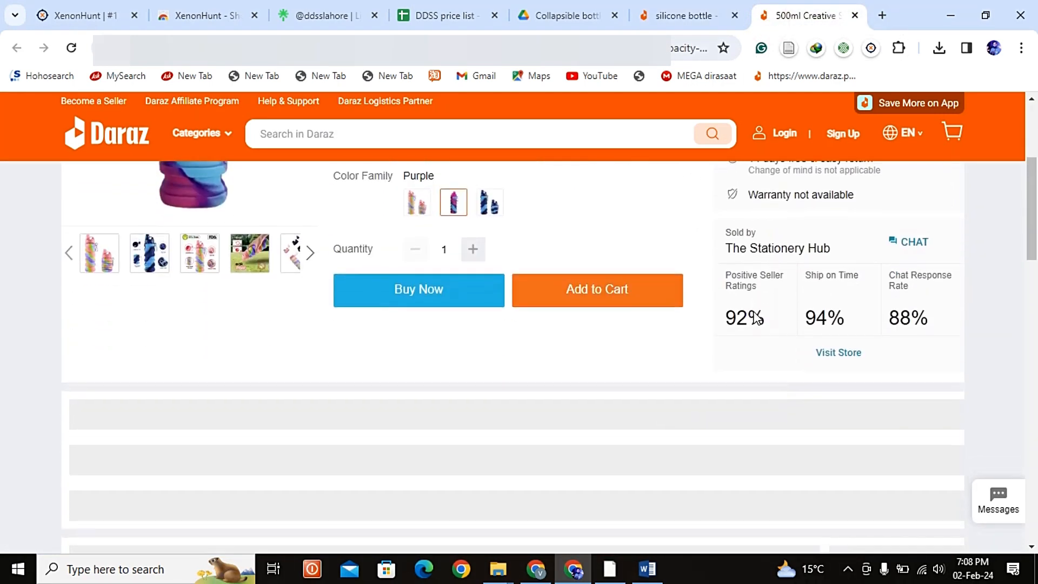
{"action": "scroll", "coordinate": [756, 318], "scroll_direction": "up", "scroll_amount": 4}
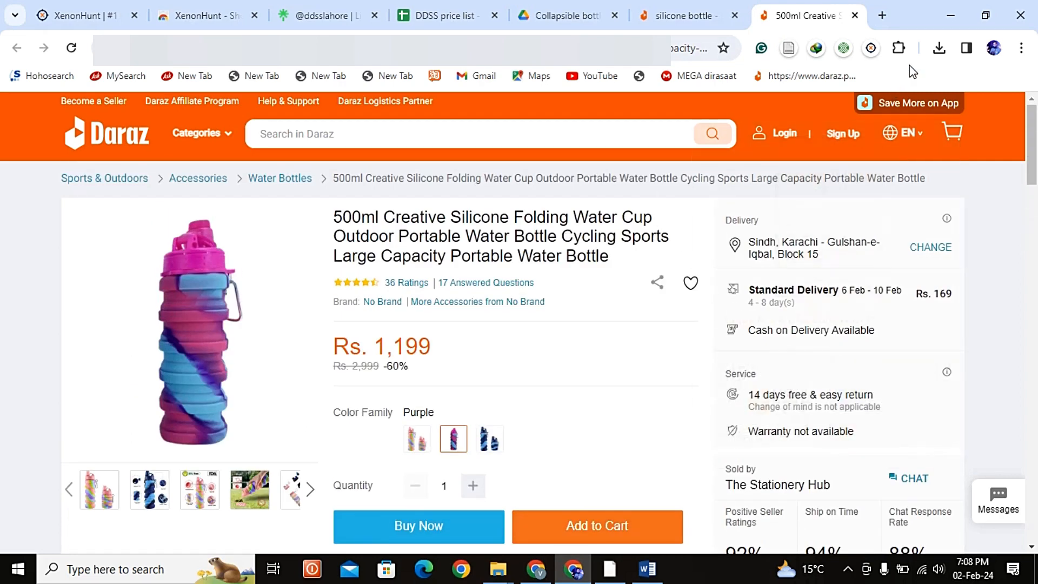
{"action": "left_click", "coordinate": [872, 54]}
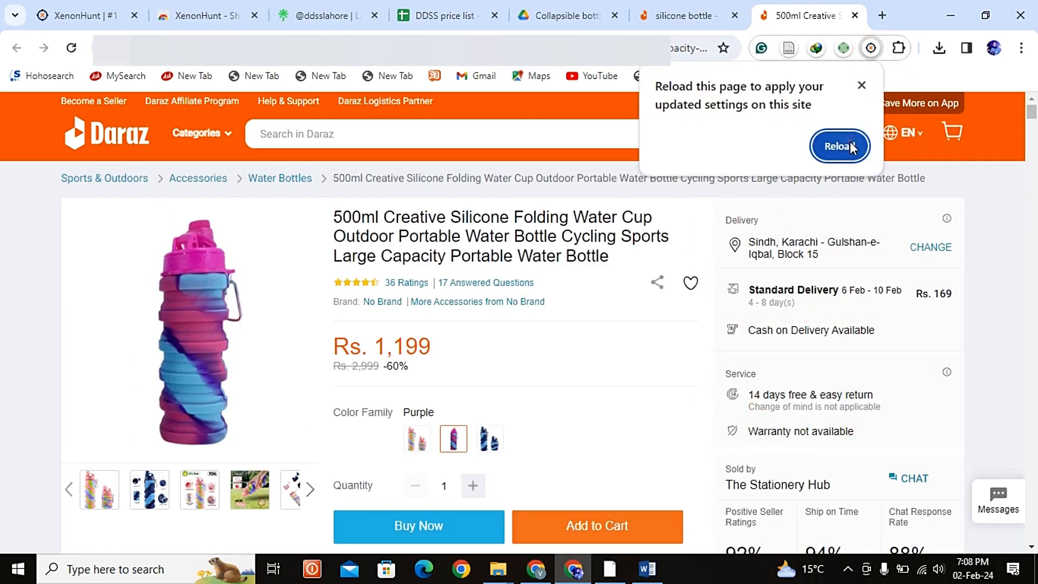
{"action": "left_click", "coordinate": [850, 142]}
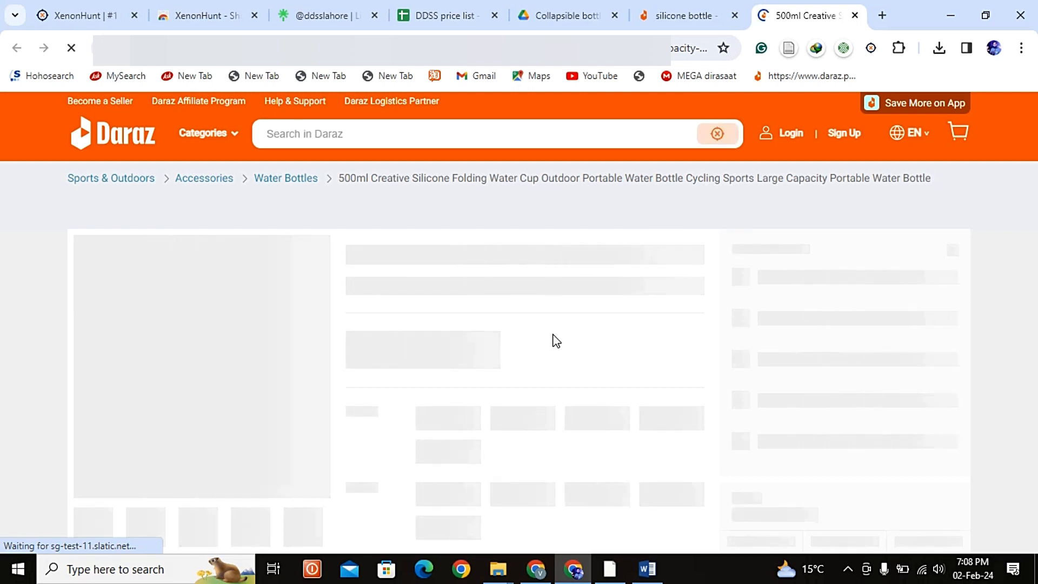
Step: Review the listing's ratings and description, and open the recommended green 500ML Collapsible Water Bottle in a new tab
{"action": "scroll", "coordinate": [651, 364], "scroll_direction": "down", "scroll_amount": 15}
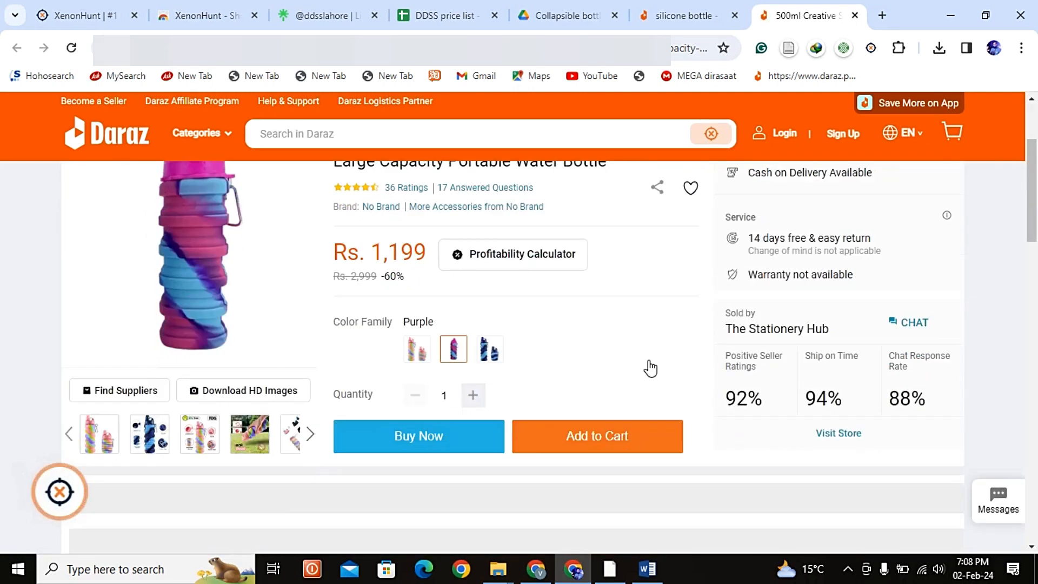
{"action": "scroll", "coordinate": [615, 319], "scroll_direction": "up", "scroll_amount": 3}
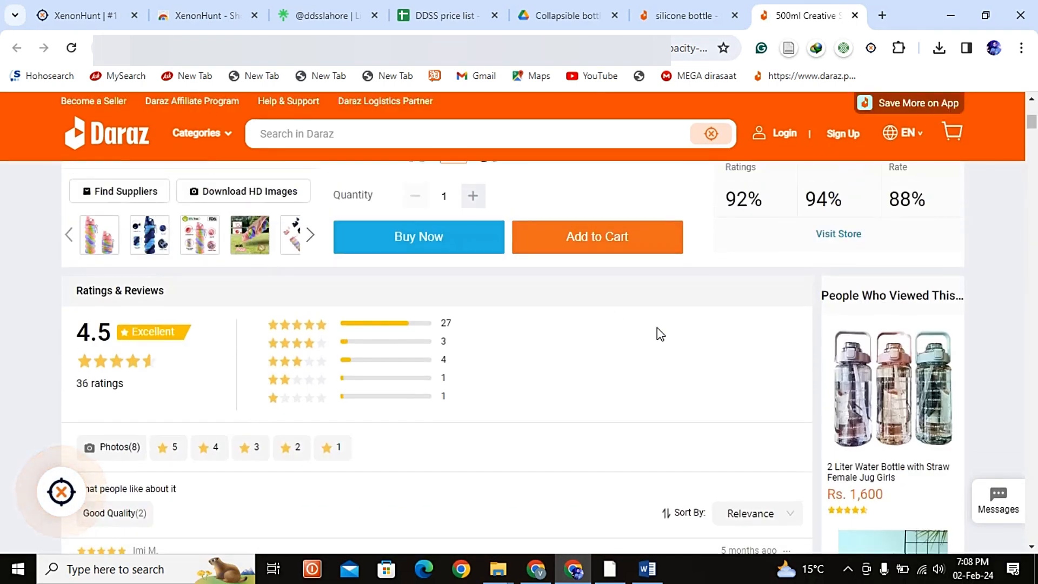
{"action": "scroll", "coordinate": [880, 416], "scroll_direction": "down", "scroll_amount": 4}
{"action": "scroll", "coordinate": [880, 416], "scroll_direction": "down", "scroll_amount": 10}
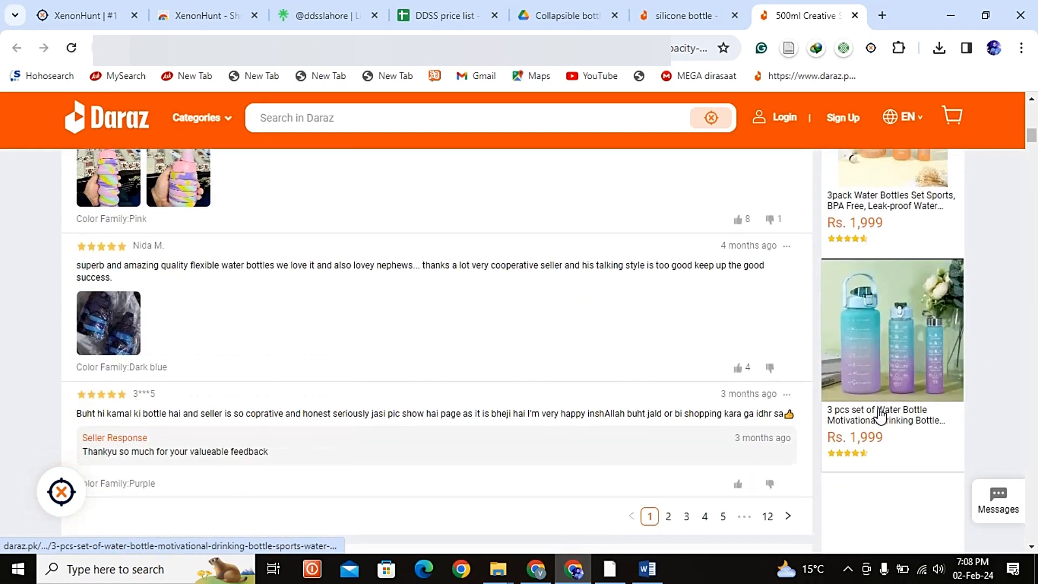
{"action": "scroll", "coordinate": [880, 416], "scroll_direction": "down", "scroll_amount": 10}
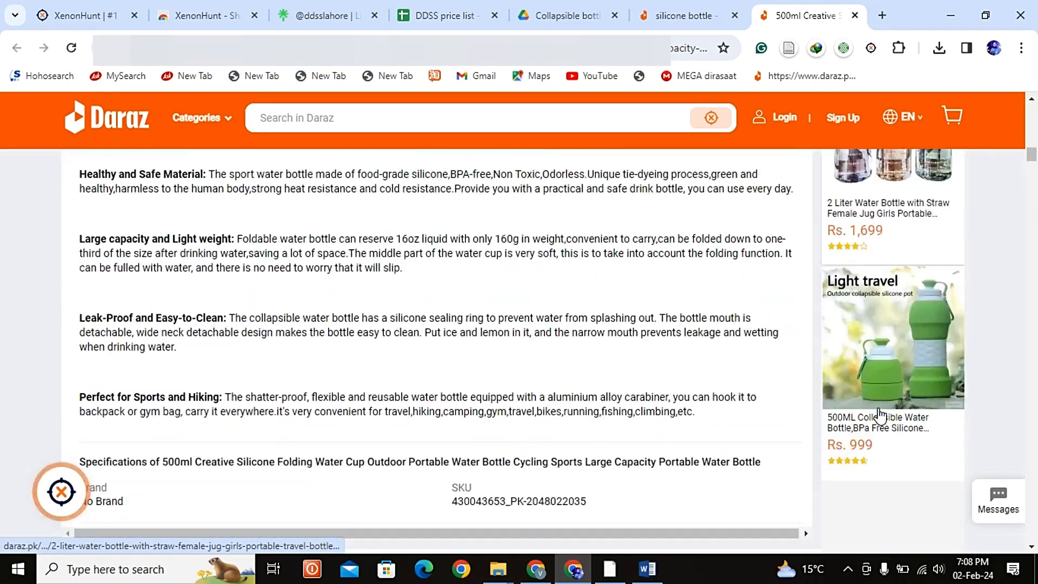
{"action": "scroll", "coordinate": [880, 416], "scroll_direction": "up", "scroll_amount": 1}
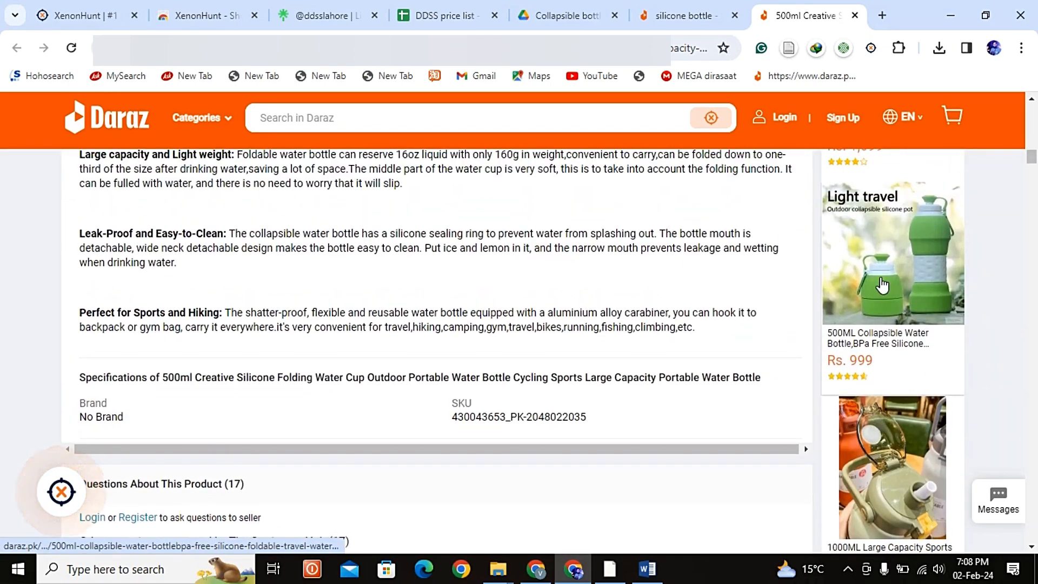
{"action": "right_click", "coordinate": [879, 277]}
{"action": "left_click", "coordinate": [837, 295]}
Step: Open the recommended blue ZA Sale 500ML Silicone Collapsible Water Bottles listing in a new tab and check the other recommendations
{"action": "scroll", "coordinate": [825, 338], "scroll_direction": "down", "scroll_amount": 10}
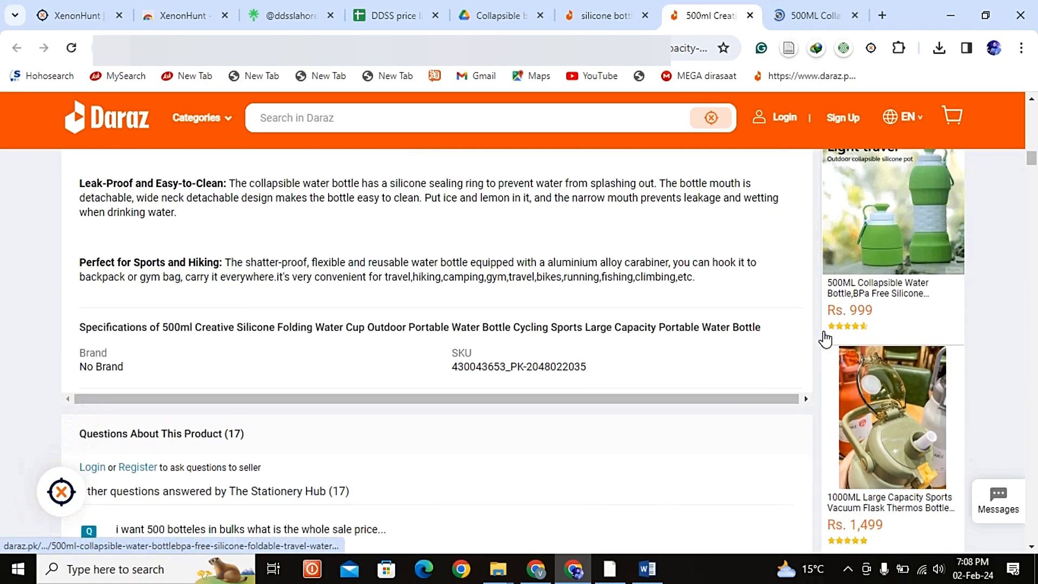
{"action": "scroll", "coordinate": [825, 338], "scroll_direction": "down", "scroll_amount": 12}
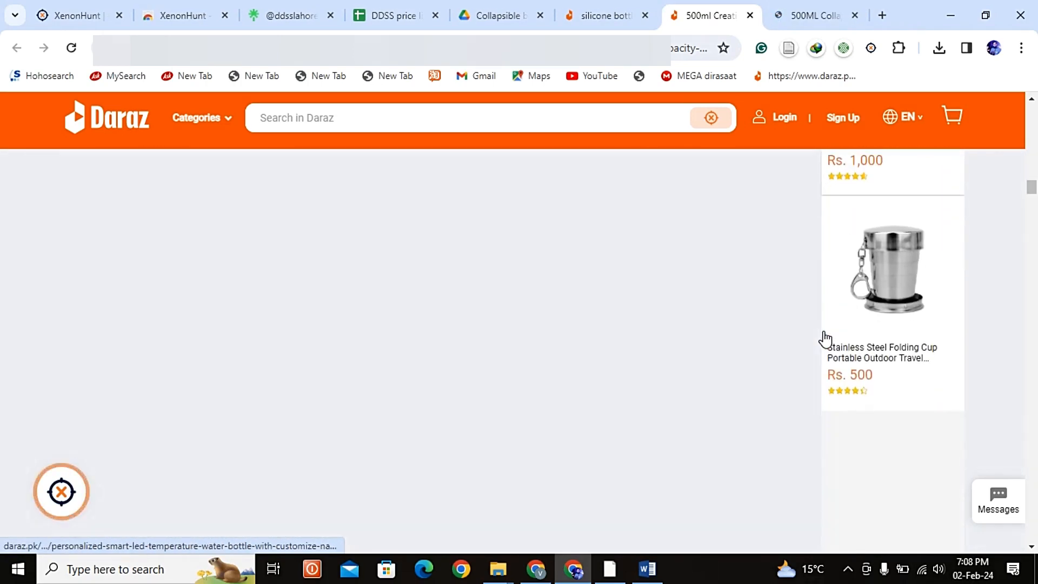
{"action": "scroll", "coordinate": [826, 339], "scroll_direction": "up", "scroll_amount": 1}
{"action": "right_click", "coordinate": [851, 225]}
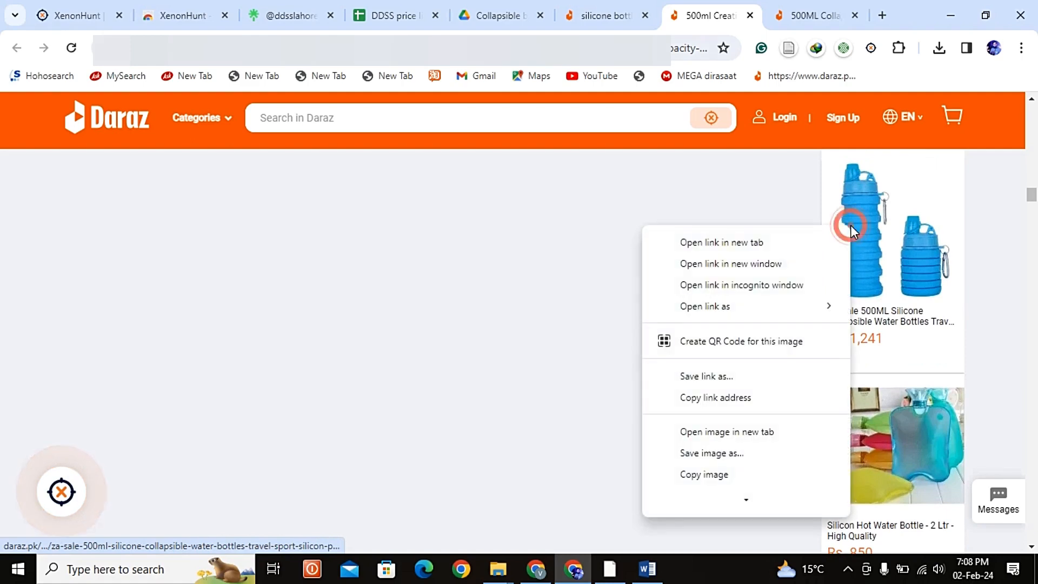
{"action": "left_click", "coordinate": [833, 238]}
{"action": "scroll", "coordinate": [869, 338], "scroll_direction": "down", "scroll_amount": 12}
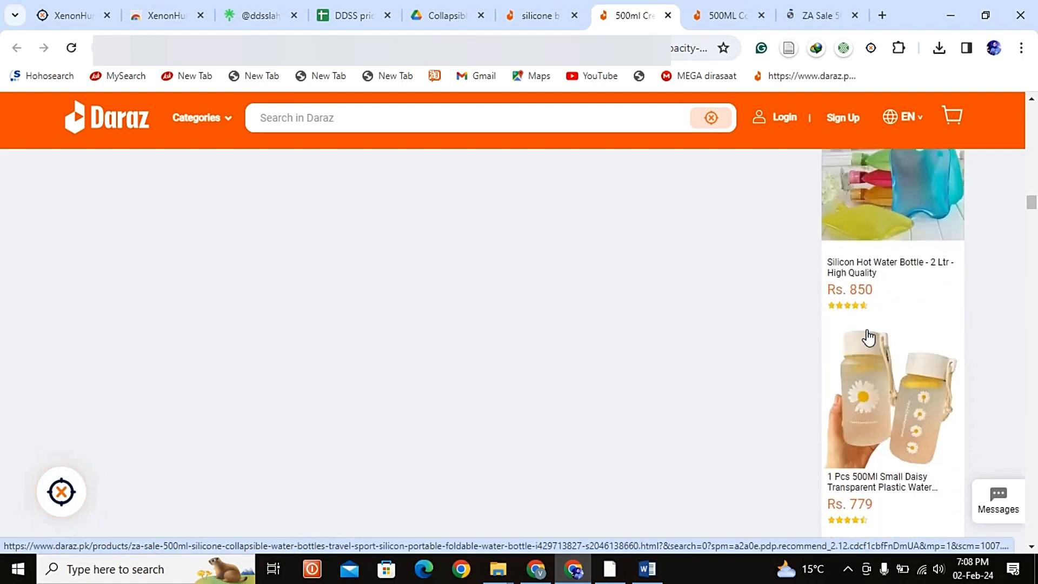
{"action": "scroll", "coordinate": [868, 338], "scroll_direction": "up", "scroll_amount": 10}
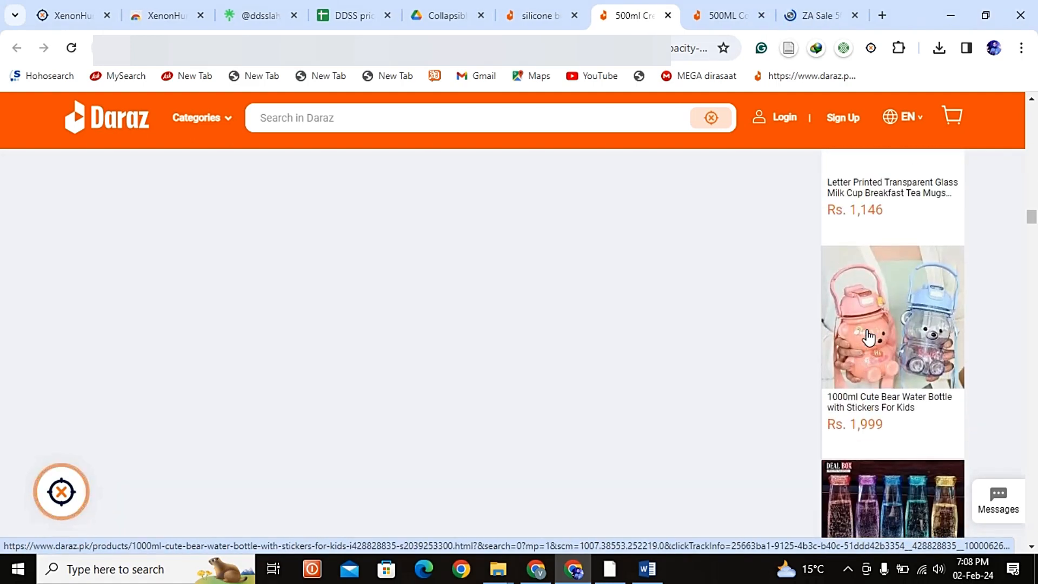
{"action": "scroll", "coordinate": [868, 338], "scroll_direction": "up", "scroll_amount": 15}
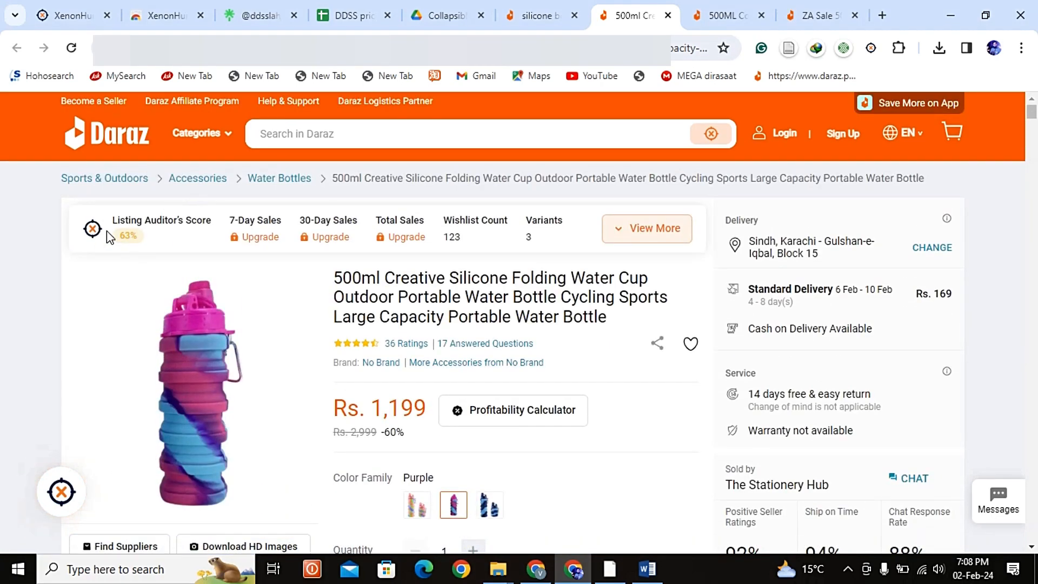
Step: Open the Listing Auditor's Score details for the 500ml Creative Silicone Folding Water Cup and examine the item name criteria
{"action": "left_click", "coordinate": [124, 240]}
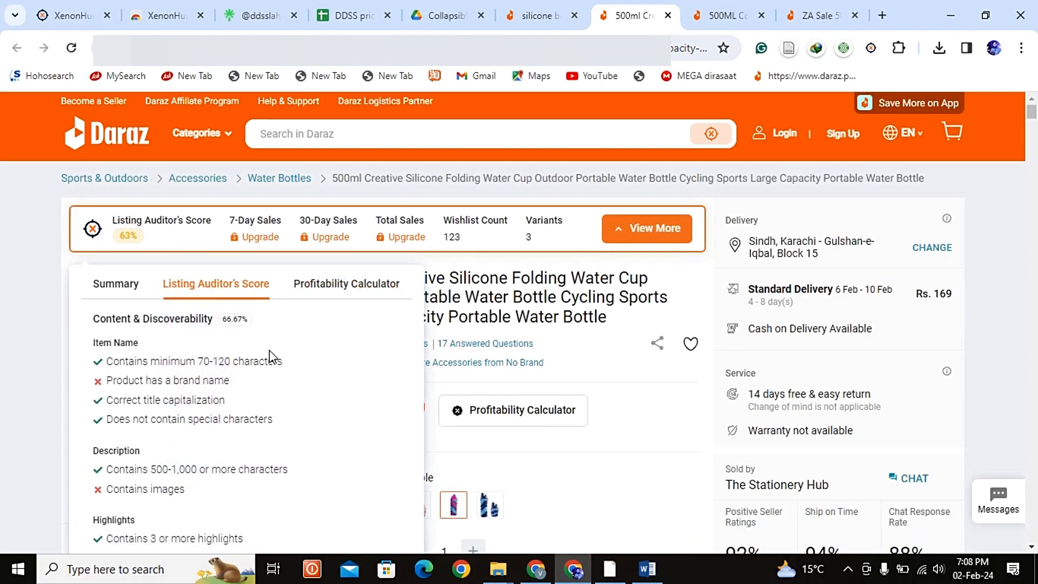
{"action": "scroll", "coordinate": [270, 357], "scroll_direction": "down", "scroll_amount": 4}
{"action": "scroll", "coordinate": [273, 357], "scroll_direction": "up", "scroll_amount": 4}
{"action": "left_click", "coordinate": [578, 374]}
{"action": "left_click", "coordinate": [135, 244]}
{"action": "scroll", "coordinate": [213, 366], "scroll_direction": "down", "scroll_amount": 1}
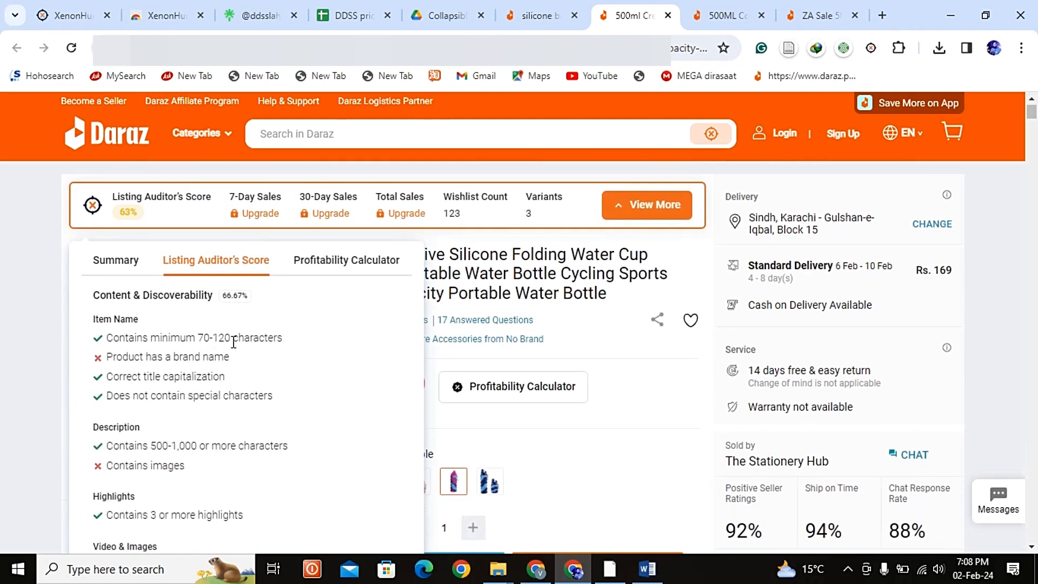
{"action": "left_click_drag", "start_coordinate": [201, 342], "coordinate": [223, 342]}
{"action": "scroll", "coordinate": [265, 369], "scroll_direction": "down", "scroll_amount": 2}
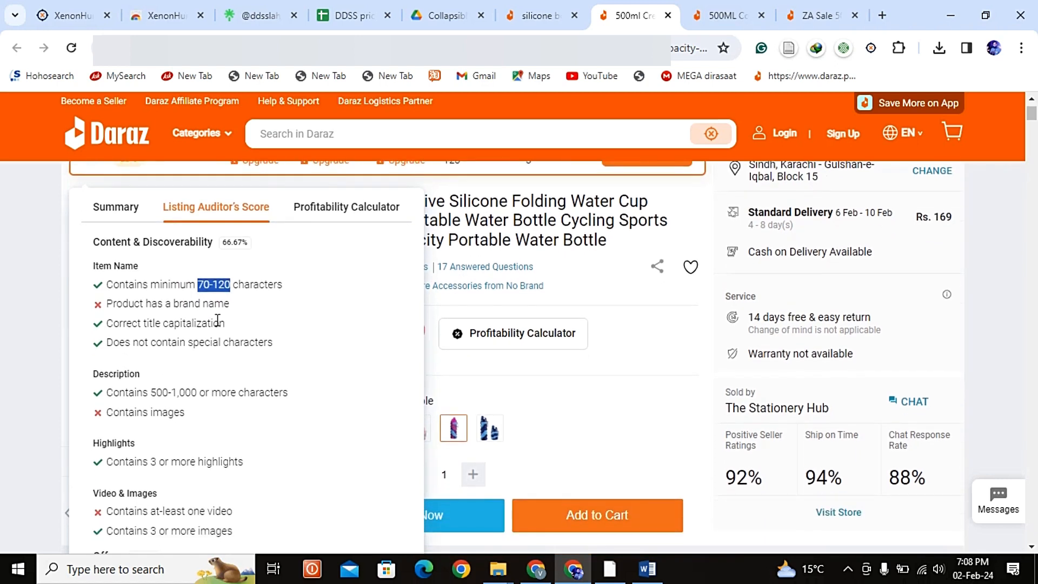
{"action": "left_click_drag", "start_coordinate": [231, 305], "coordinate": [128, 309]}
{"action": "left_click", "coordinate": [212, 323]}
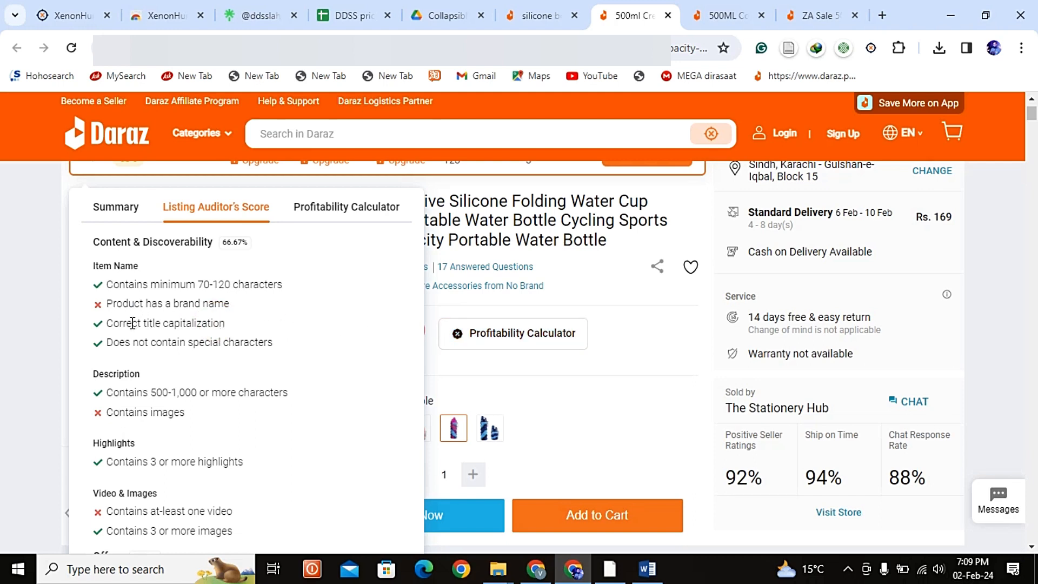
Step: Examine the audit's description criteria for length and images, and compare them with the listing's own description
{"action": "scroll", "coordinate": [172, 322], "scroll_direction": "down", "scroll_amount": 1}
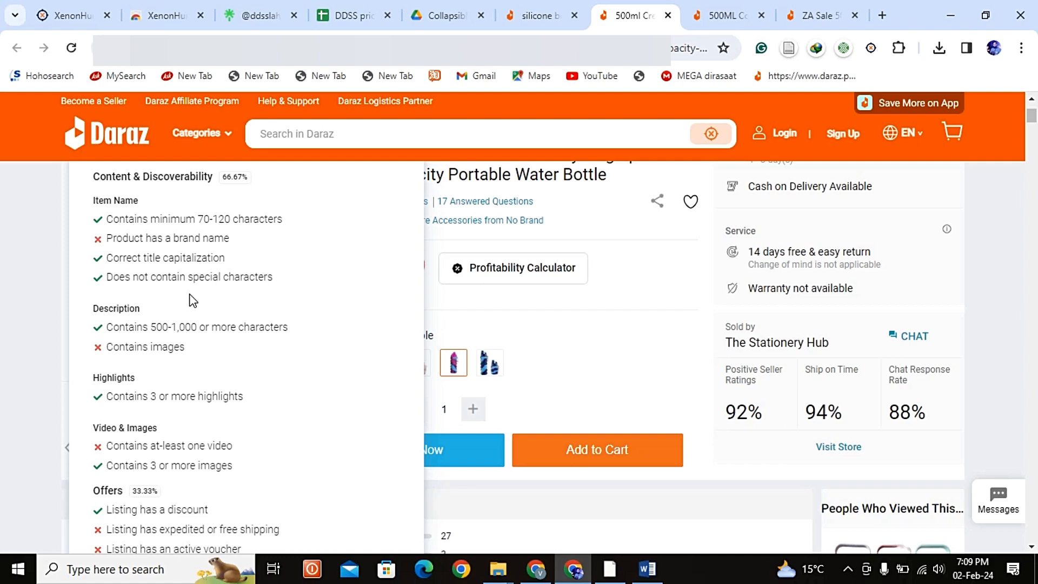
{"action": "scroll", "coordinate": [194, 311], "scroll_direction": "down", "scroll_amount": 1}
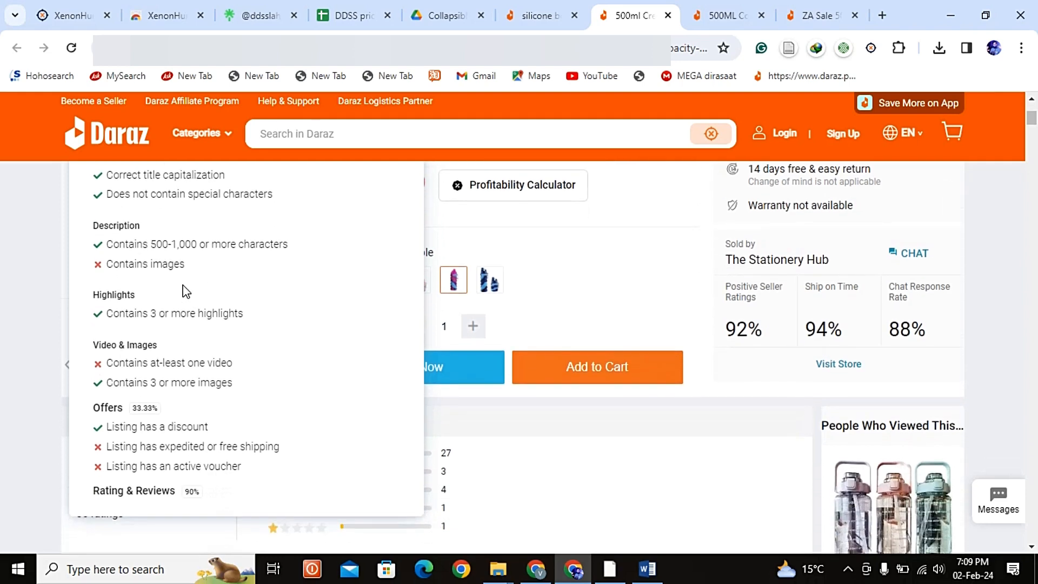
{"action": "double_click", "coordinate": [151, 246]}
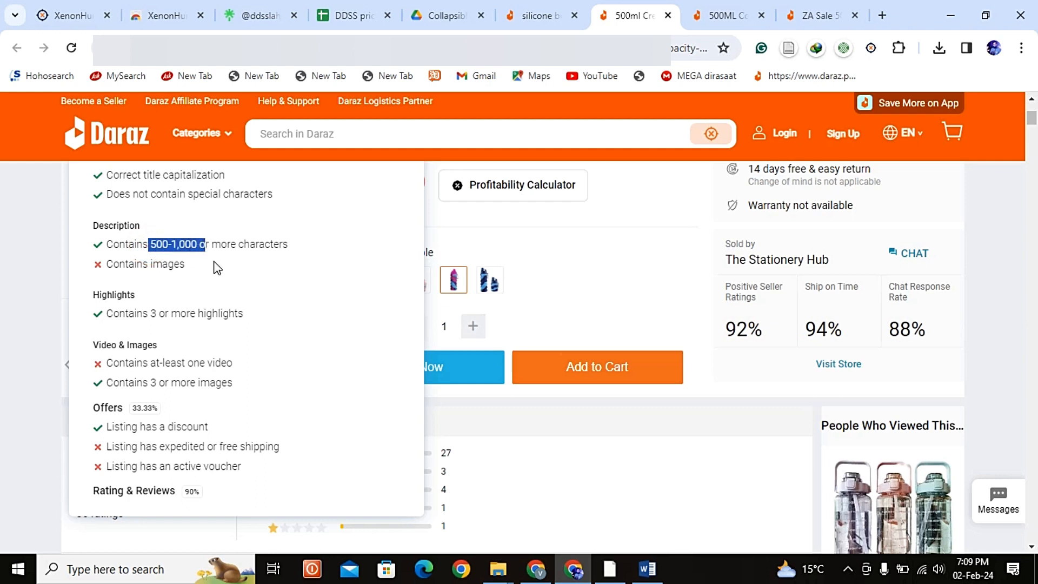
{"action": "left_click", "coordinate": [254, 267]}
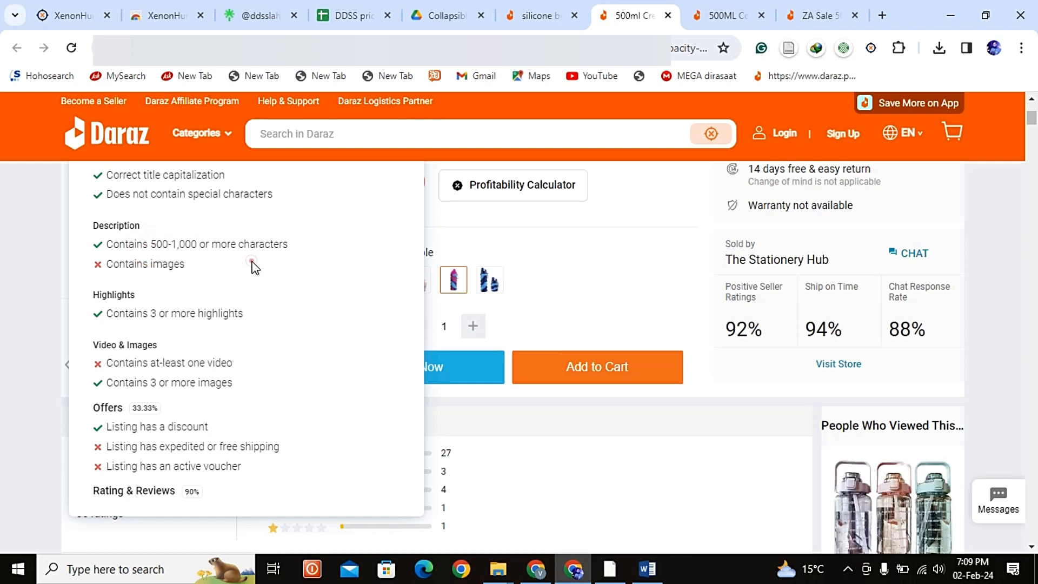
{"action": "left_click_drag", "start_coordinate": [198, 267], "coordinate": [111, 263]}
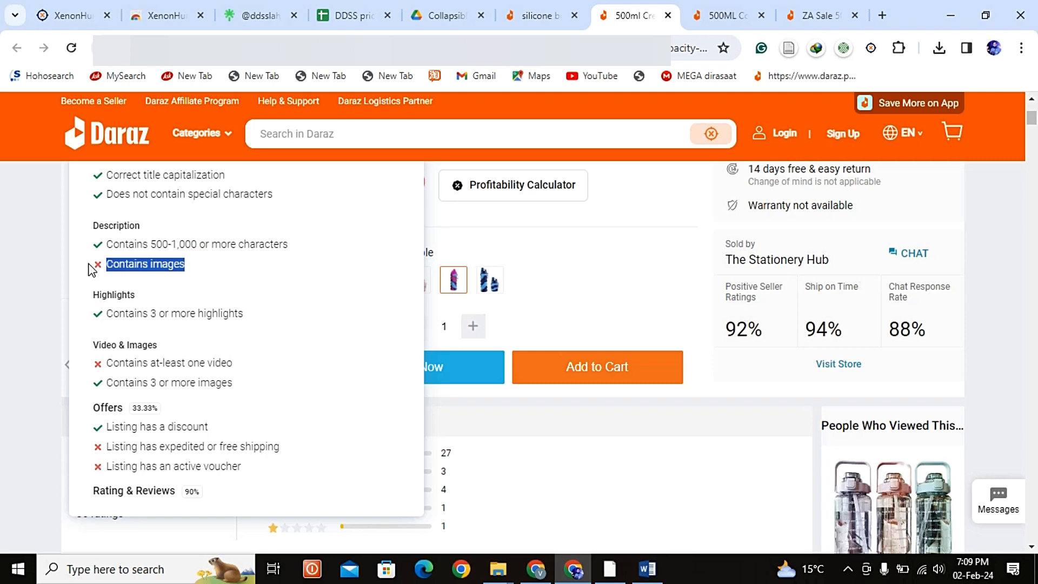
{"action": "scroll", "coordinate": [535, 366], "scroll_direction": "down", "scroll_amount": 15}
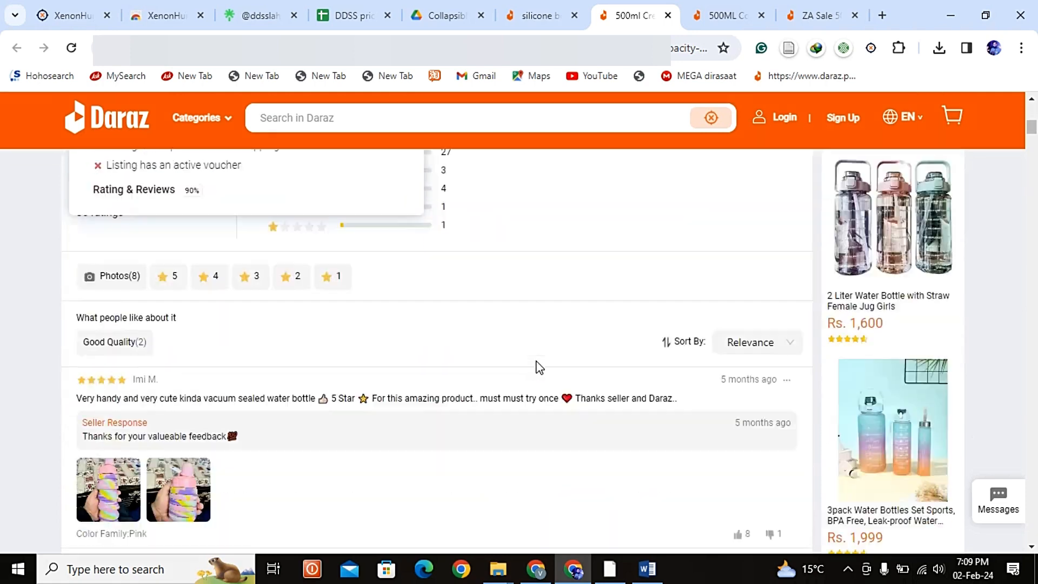
{"action": "scroll", "coordinate": [245, 290], "scroll_direction": "down", "scroll_amount": 7}
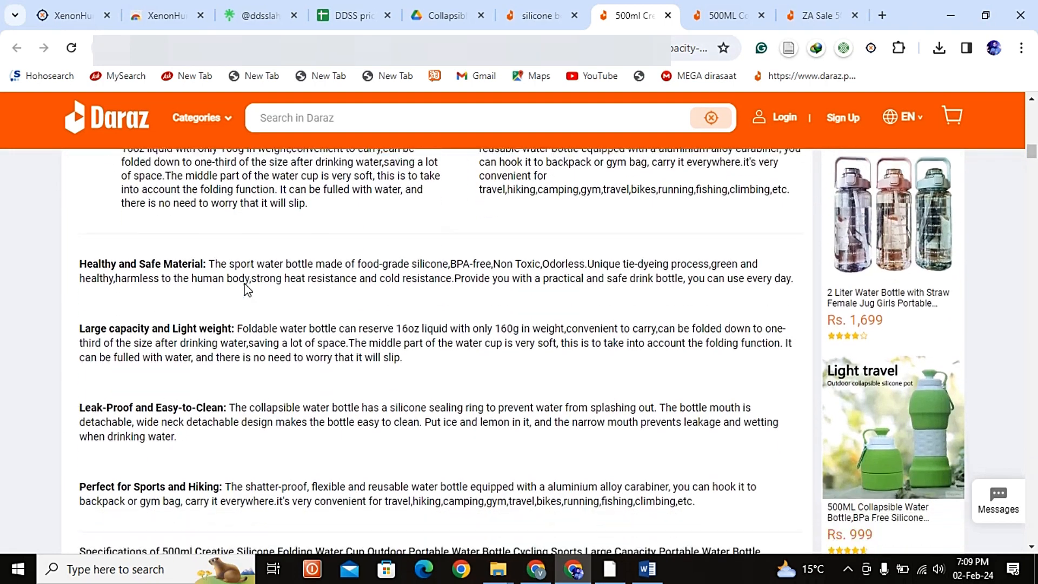
{"action": "scroll", "coordinate": [396, 276], "scroll_direction": "up", "scroll_amount": 15}
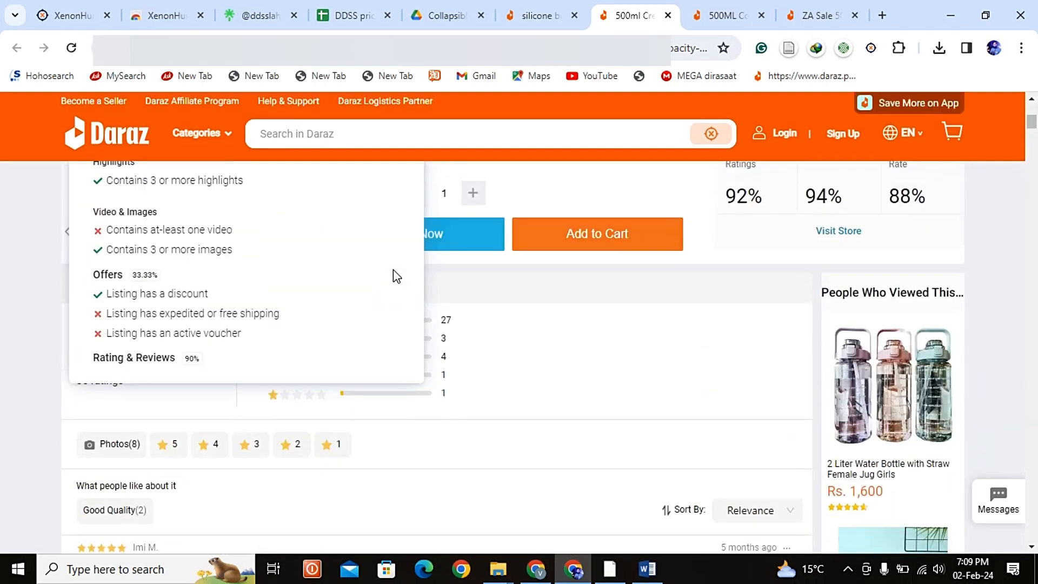
{"action": "scroll", "coordinate": [228, 222], "scroll_direction": "up", "scroll_amount": 3}
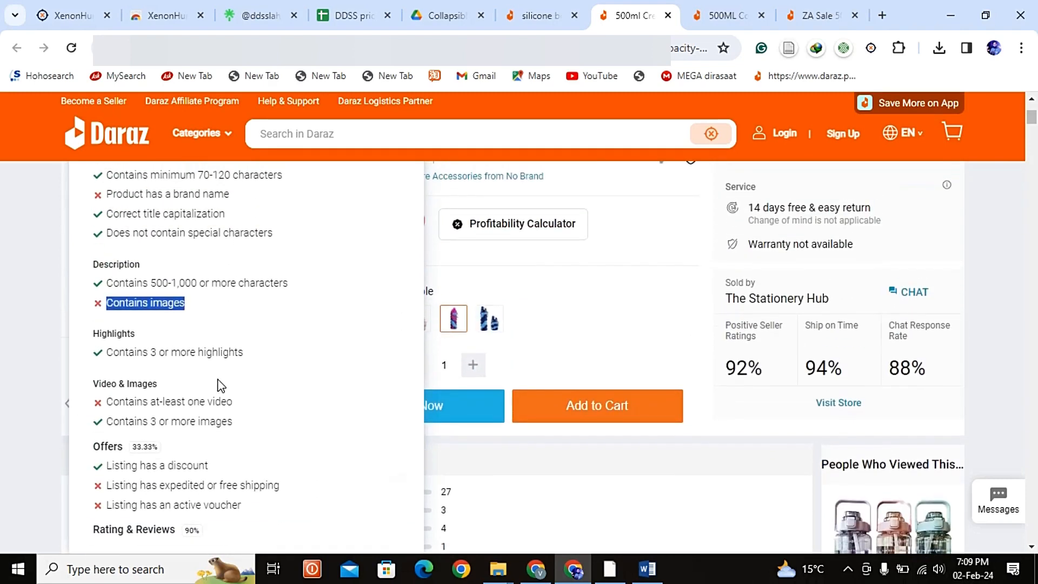
{"action": "scroll", "coordinate": [251, 290], "scroll_direction": "up", "scroll_amount": 4}
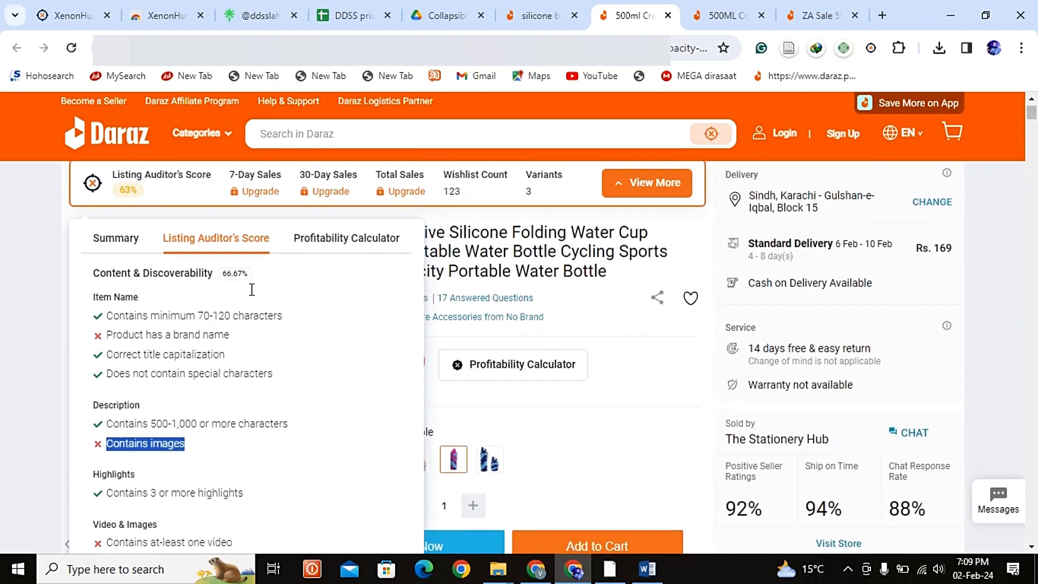
{"action": "scroll", "coordinate": [178, 277], "scroll_direction": "down", "scroll_amount": 5}
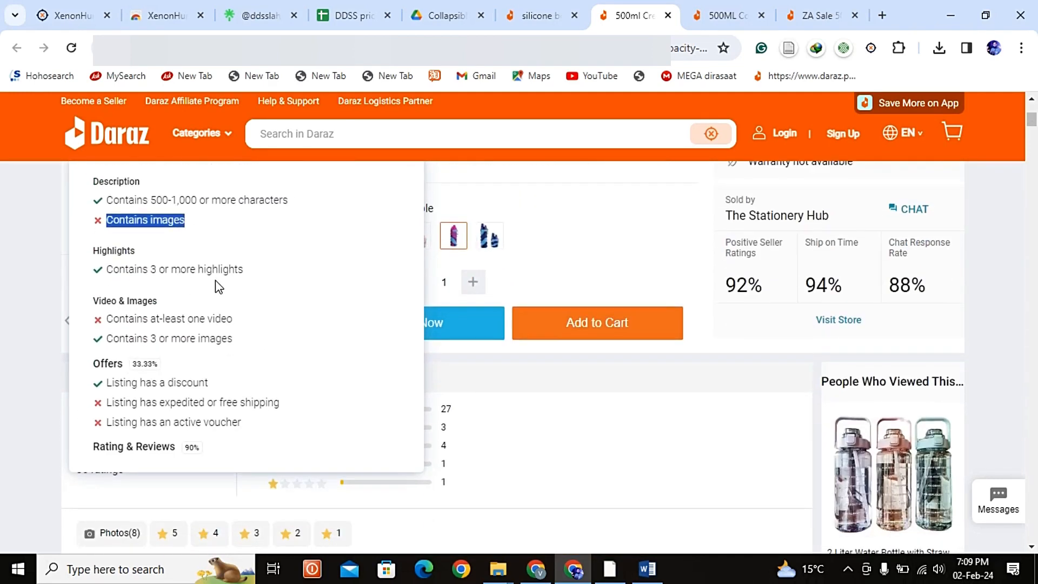
{"action": "scroll", "coordinate": [234, 280], "scroll_direction": "up", "scroll_amount": 2}
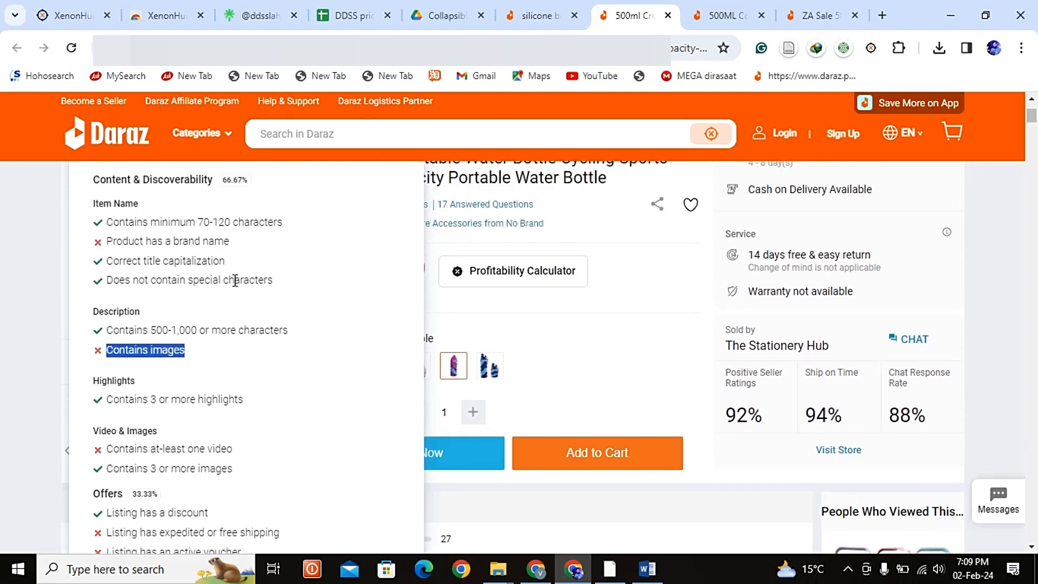
{"action": "scroll", "coordinate": [285, 320], "scroll_direction": "up", "scroll_amount": 2}
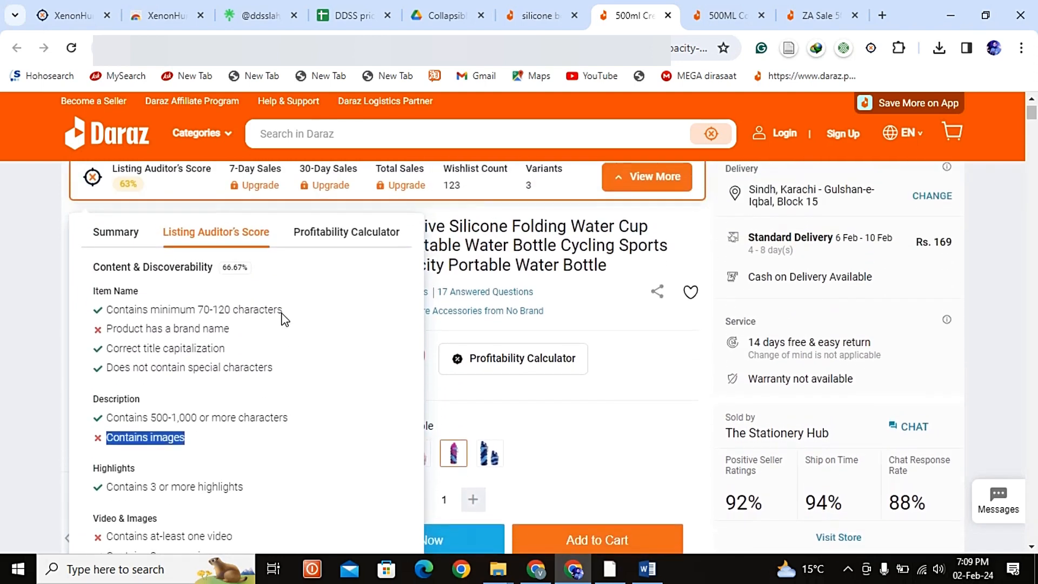
Step: Examine the audit's criteria for highlights, video and images, and offers
{"action": "scroll", "coordinate": [285, 321], "scroll_direction": "down", "scroll_amount": 2}
{"action": "scroll", "coordinate": [281, 320], "scroll_direction": "down", "scroll_amount": 2}
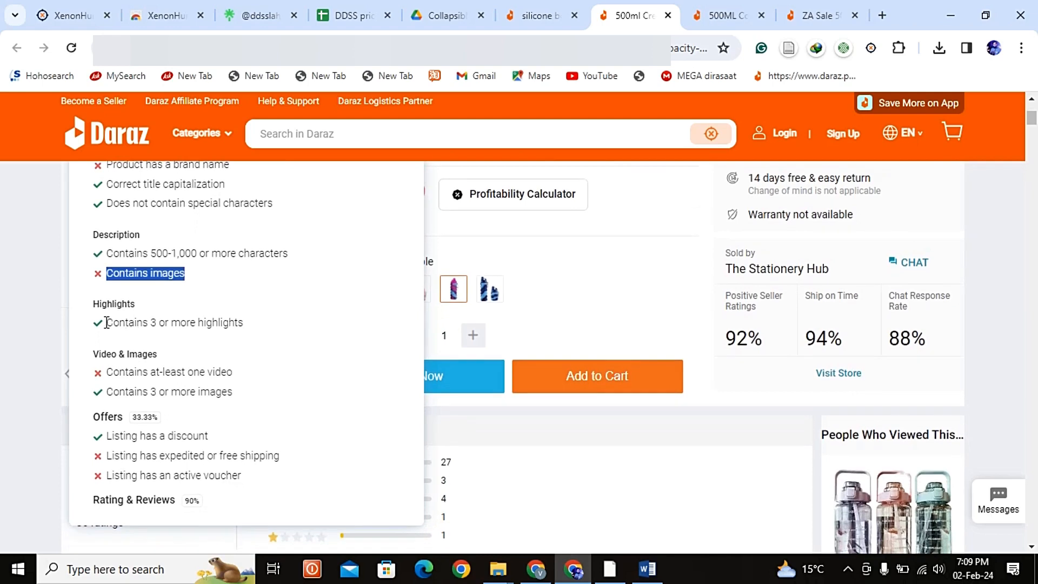
{"action": "left_click_drag", "start_coordinate": [282, 323], "coordinate": [164, 312]}
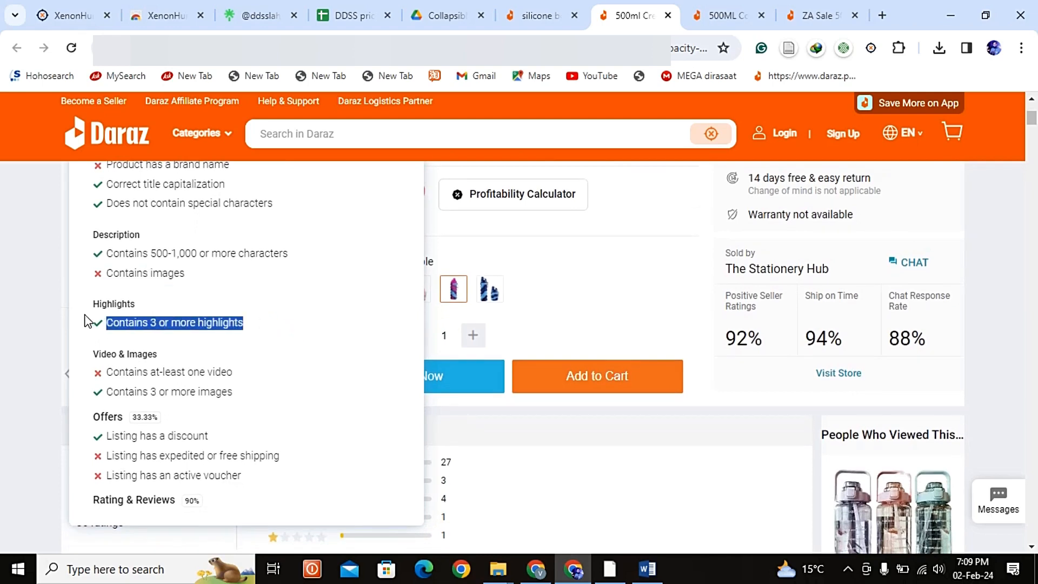
{"action": "scroll", "coordinate": [198, 354], "scroll_direction": "down", "scroll_amount": 2}
{"action": "left_click", "coordinate": [210, 306]}
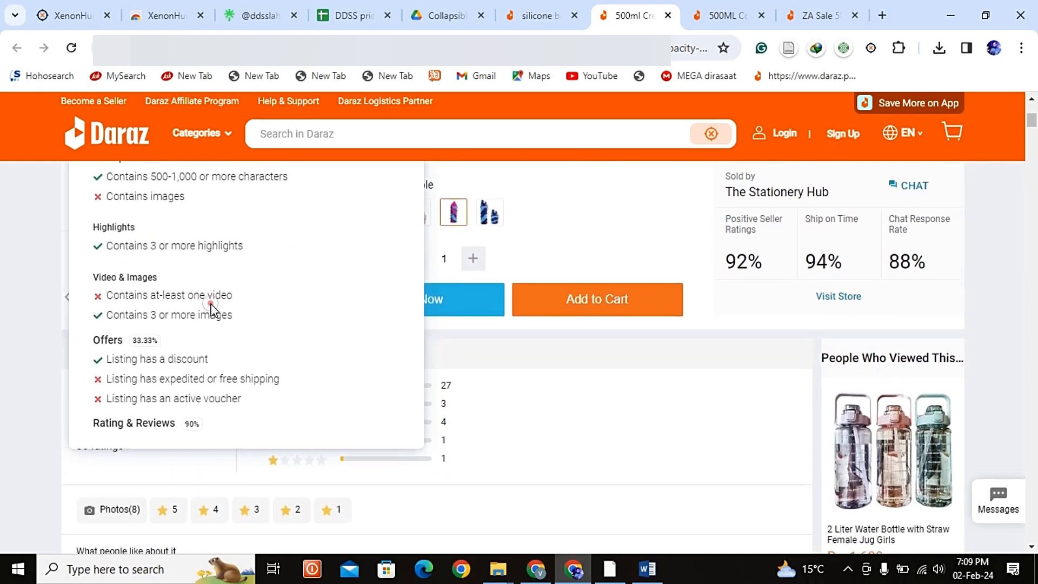
{"action": "left_click_drag", "start_coordinate": [238, 317], "coordinate": [113, 314]}
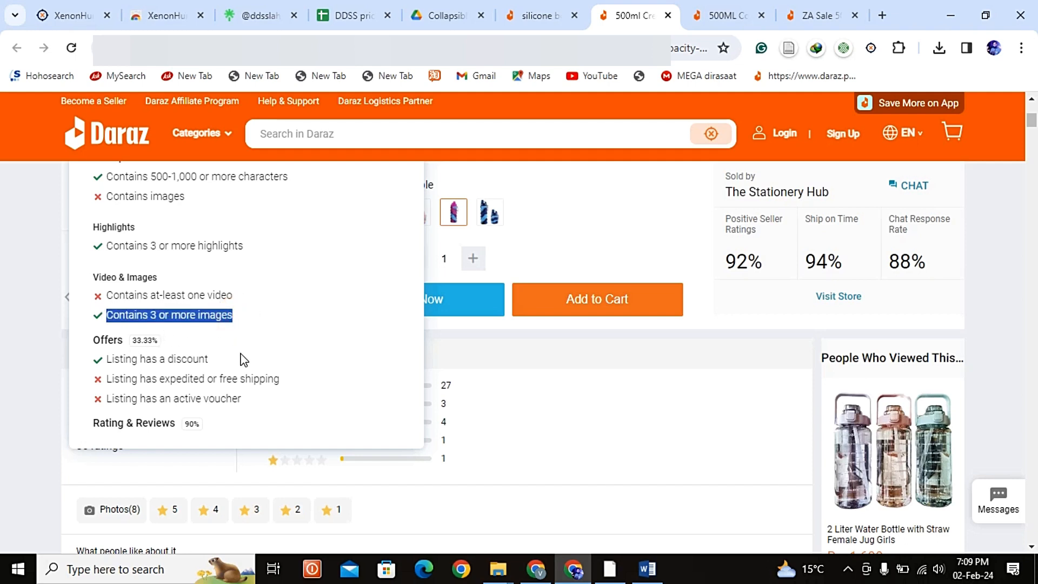
{"action": "left_click_drag", "start_coordinate": [230, 363], "coordinate": [105, 363]}
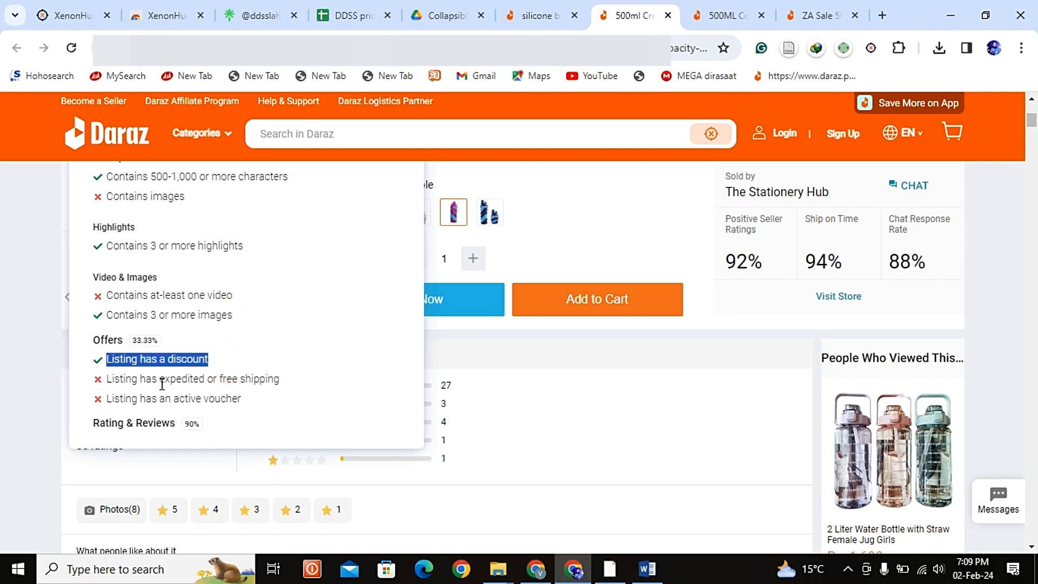
{"action": "left_click", "coordinate": [186, 399]}
{"action": "scroll", "coordinate": [236, 385], "scroll_direction": "up", "scroll_amount": 1}
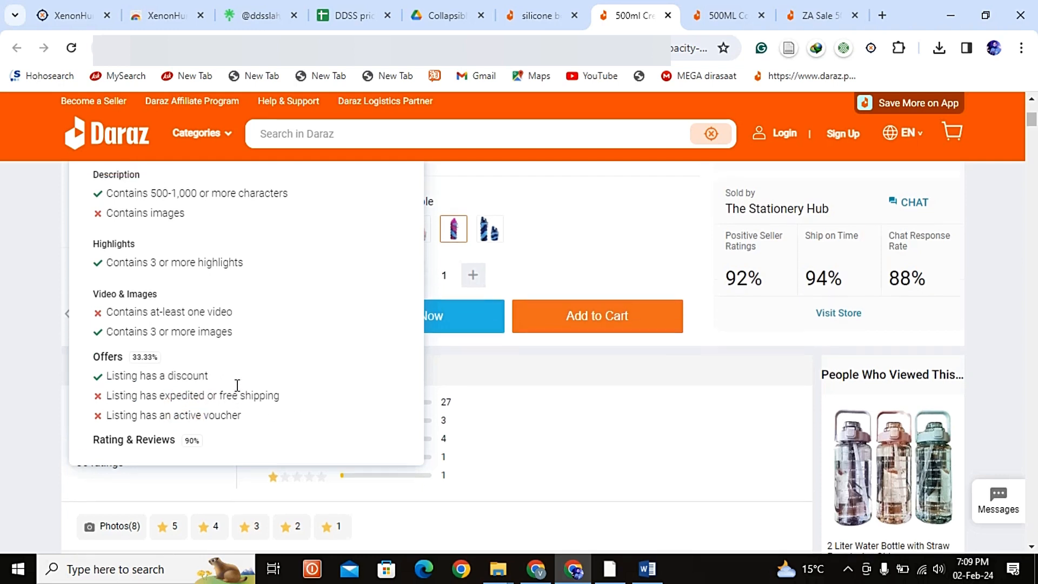
{"action": "scroll", "coordinate": [285, 378], "scroll_direction": "up", "scroll_amount": 5}
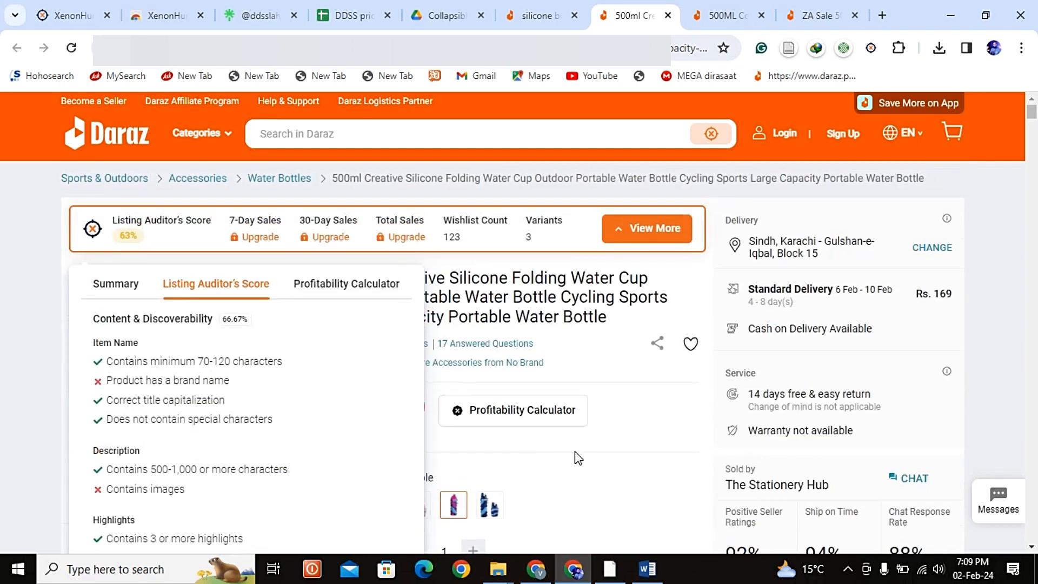
Step: Close the audit details and look over the listing's price, colour options and product images
{"action": "left_click", "coordinate": [575, 451]}
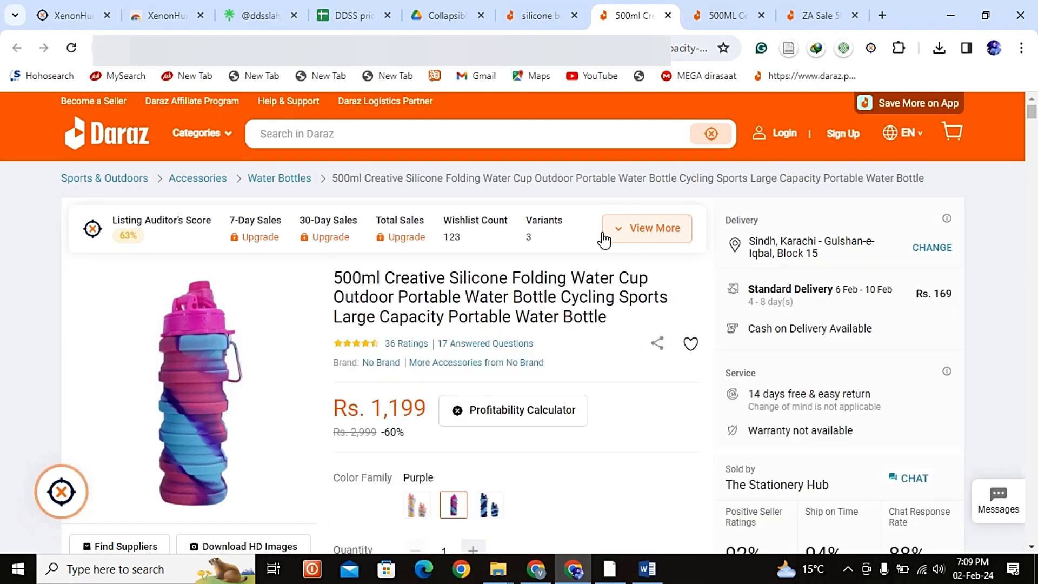
{"action": "mouse_move", "coordinate": [271, 346]}
{"action": "scroll", "coordinate": [278, 287], "scroll_direction": "down", "scroll_amount": 2}
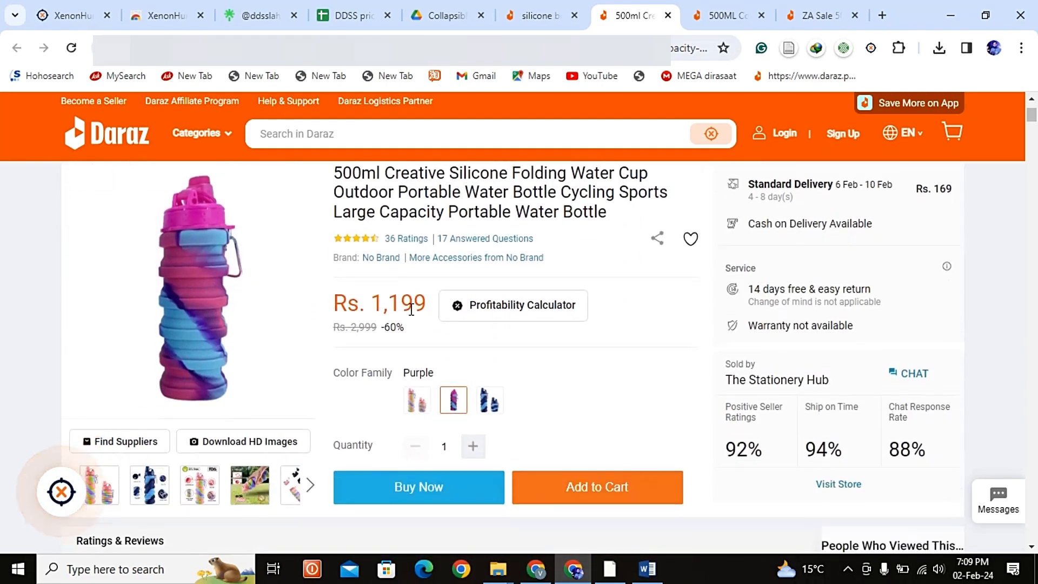
{"action": "scroll", "coordinate": [277, 282], "scroll_direction": "up", "scroll_amount": 2}
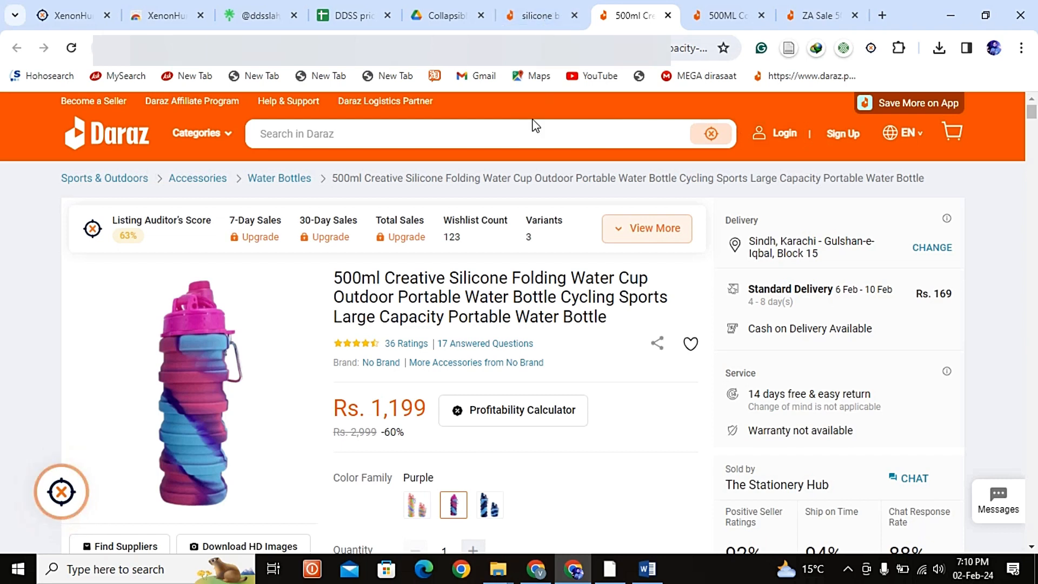
Step: Return to the "silicone bottle" search results, enable the XenonHunt extension there and reload the page
{"action": "left_click", "coordinate": [527, 11]}
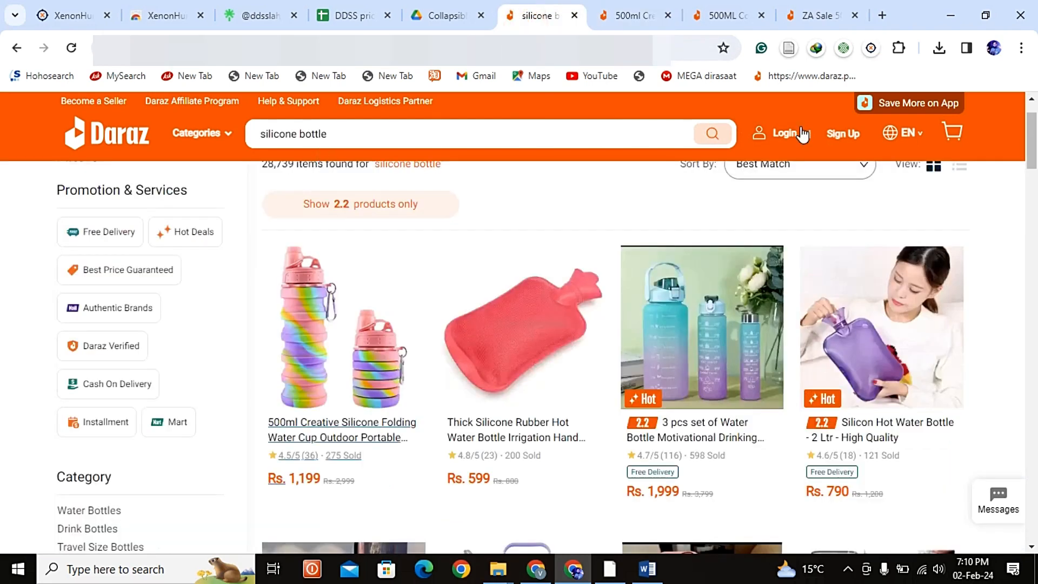
{"action": "left_click", "coordinate": [871, 47]}
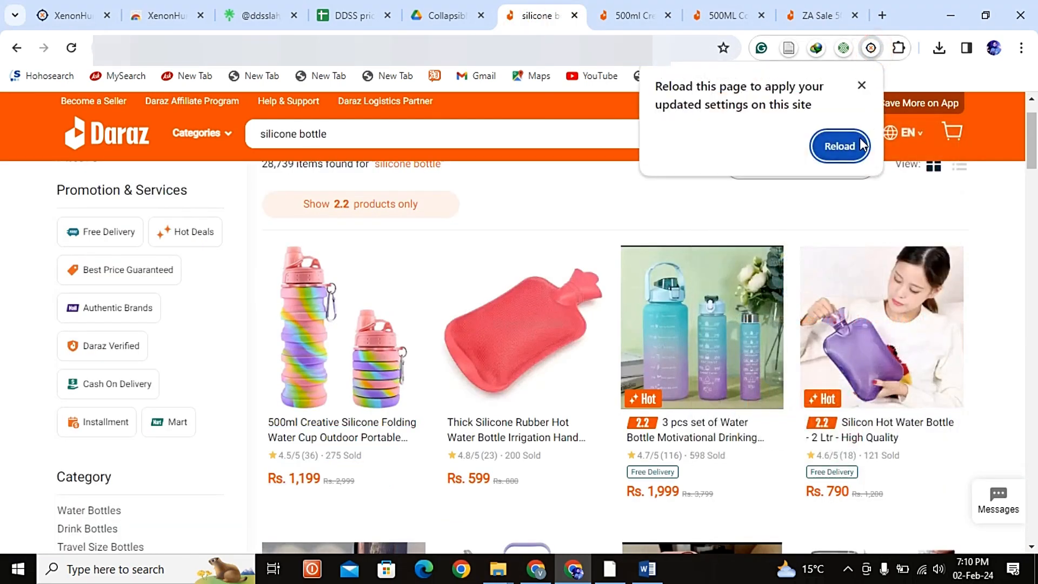
{"action": "left_click", "coordinate": [840, 146]}
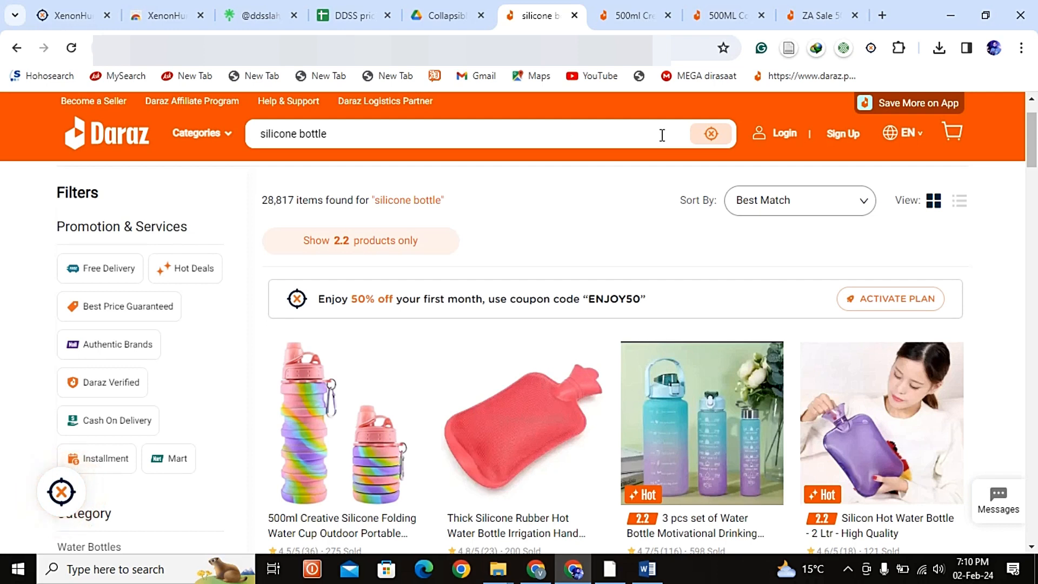
Step: Open the XenonHunt Keyword Expander for "silicone bottle" and dismiss the upgrade offer
{"action": "left_click", "coordinate": [412, 135]}
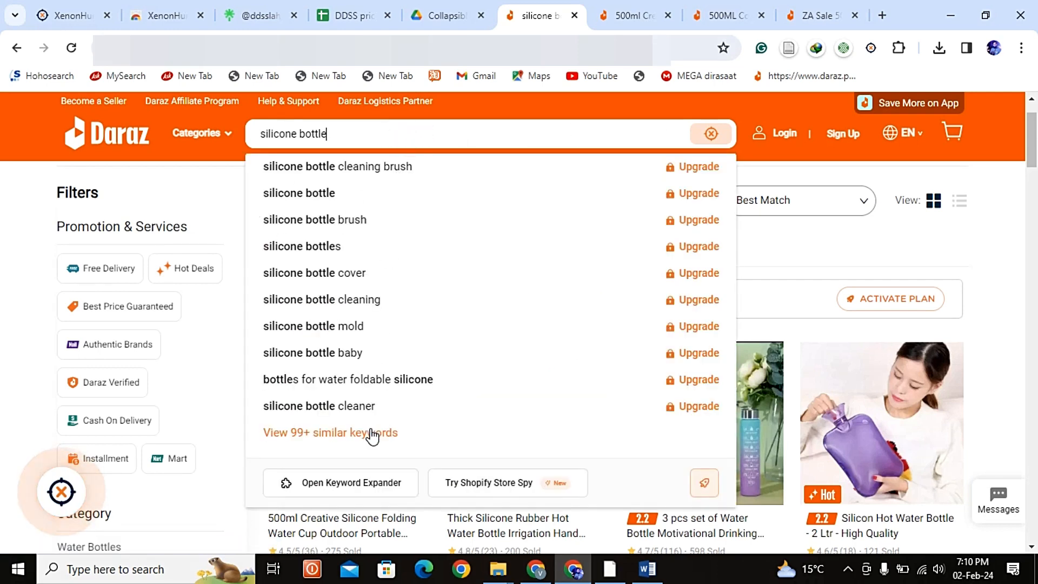
{"action": "left_click", "coordinate": [361, 493]}
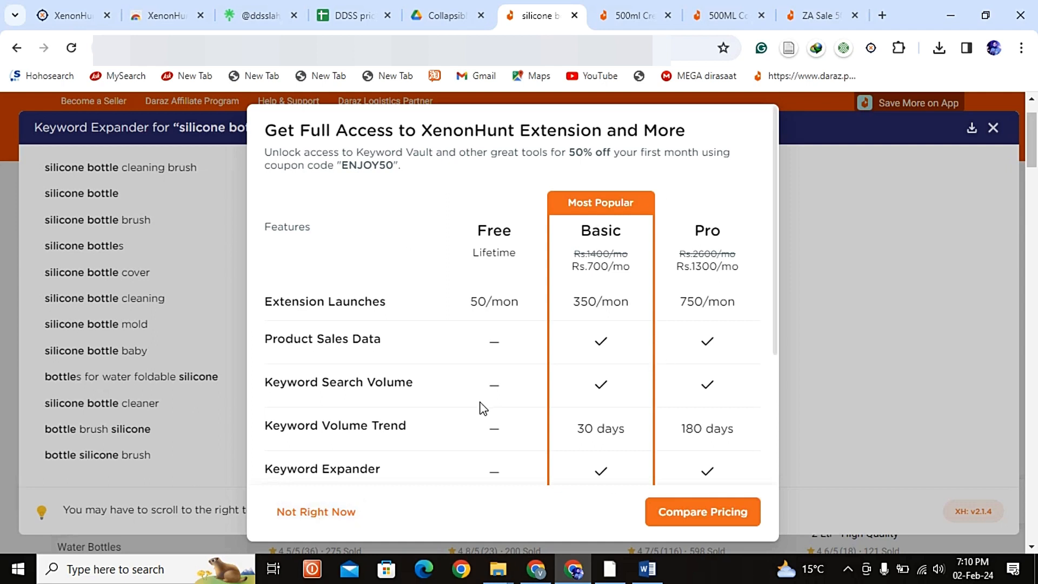
{"action": "left_click", "coordinate": [311, 512]}
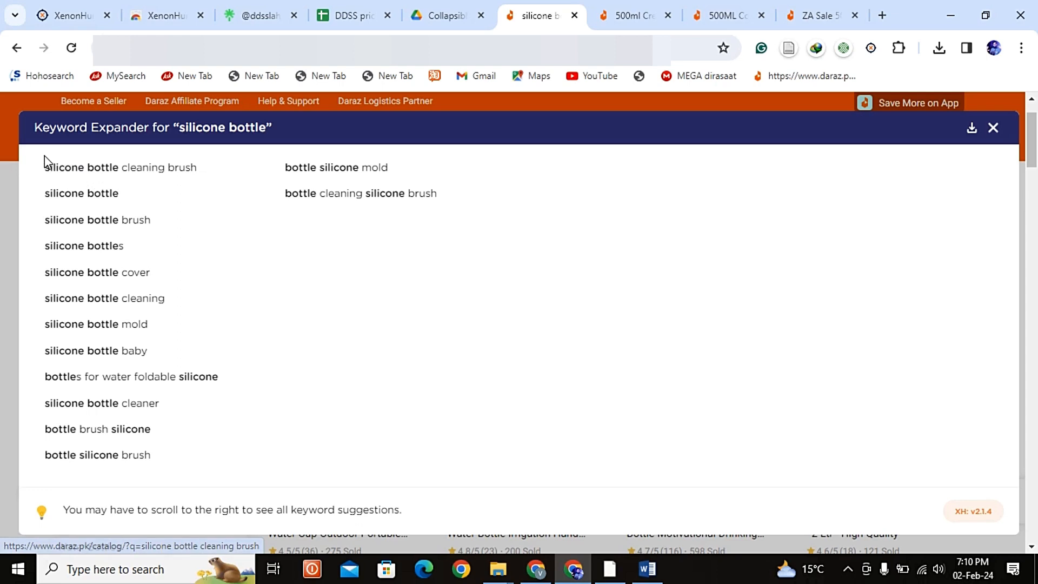
Step: Copy all the Keyword Expander suggestions into the Word document's Keywords list, keeping only the text
{"action": "mouse_move", "coordinate": [41, 159]}
{"action": "left_mouse_down"}
{"action": "mouse_move", "coordinate": [271, 215]}
{"action": "mouse_move", "coordinate": [480, 209]}
{"action": "left_mouse_up"}
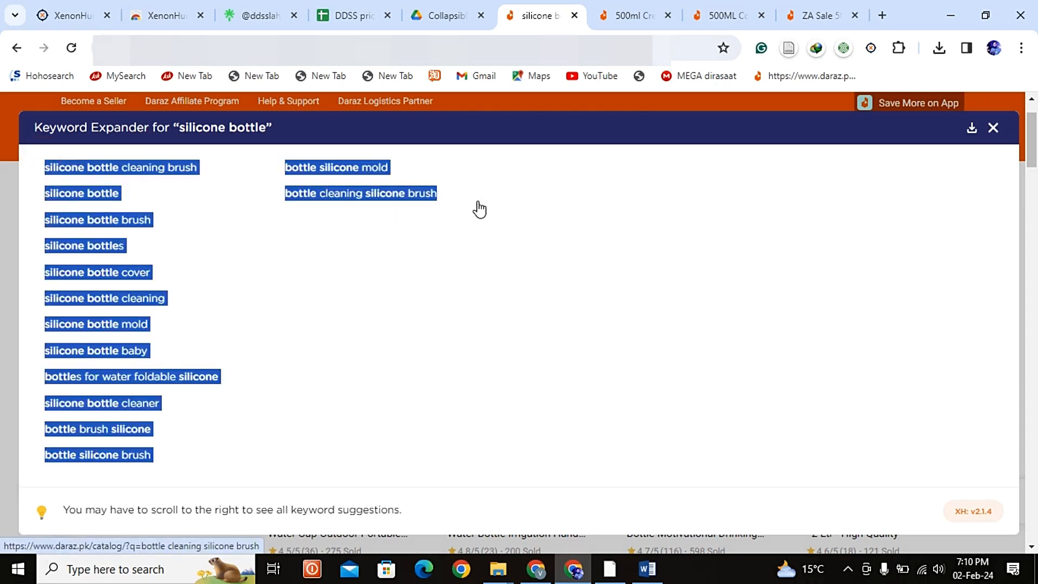
{"action": "key", "text": "alt+Tab"}
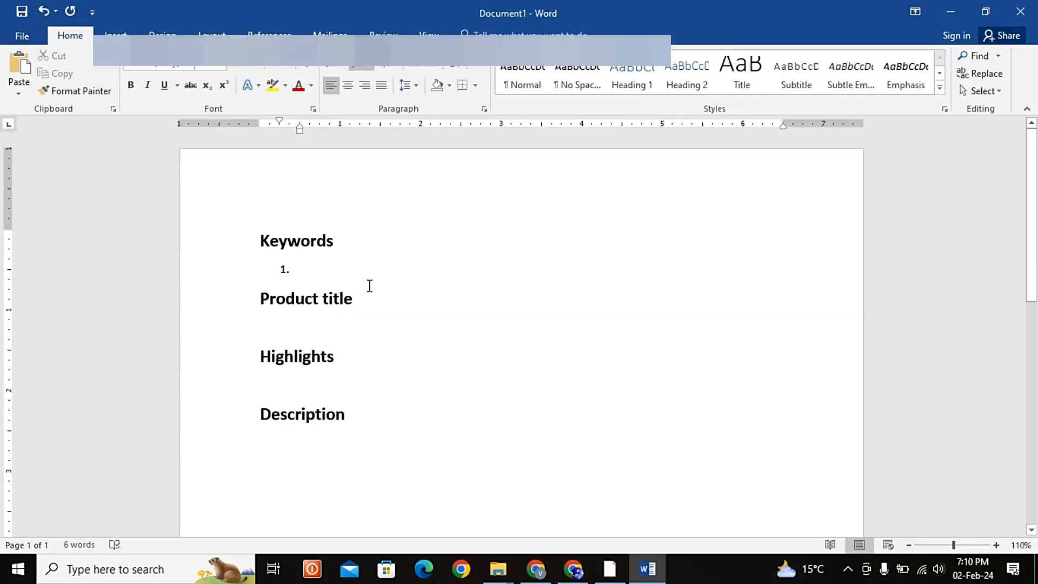
{"action": "type", "text": "silicone bottle cleaning brushsilicone bottlesilicone bottle brushsilicone bottlessilicone bottle coversilicone bottle cleaningsilicone bottle moldsilicone bottle babybottles for water foldable siliconesilicone bottle cleanerbottle brush siliconebottle silicone brushbottle silicone moldbottle cleaning silicone brush"}
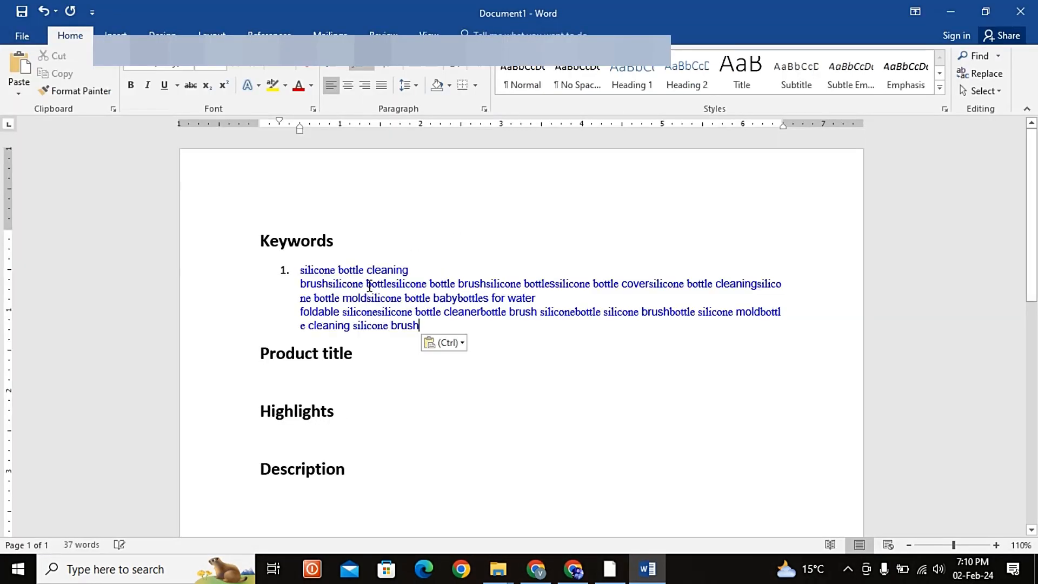
{"action": "left_click", "coordinate": [444, 343]}
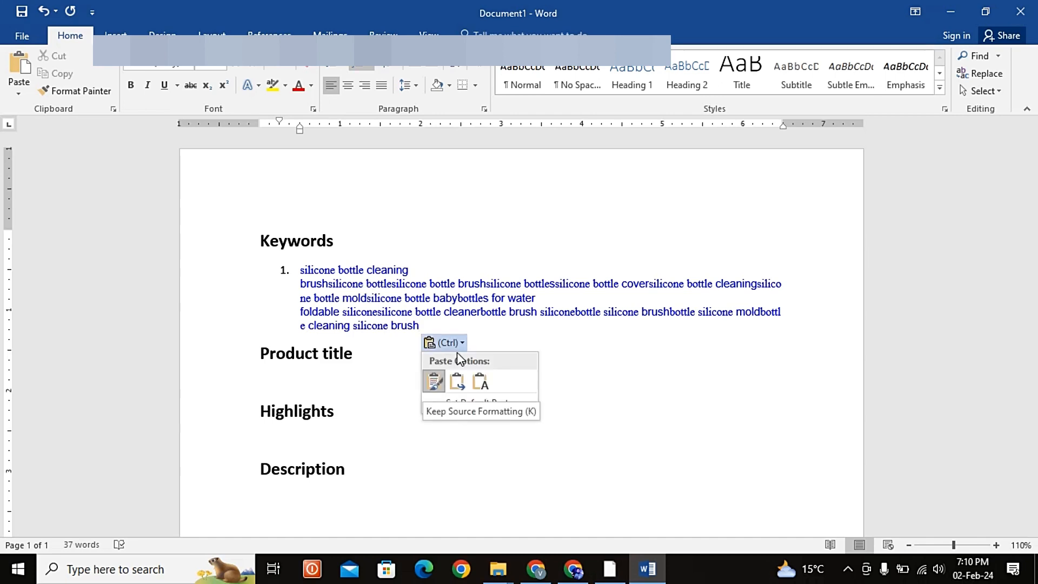
{"action": "left_click", "coordinate": [481, 388]}
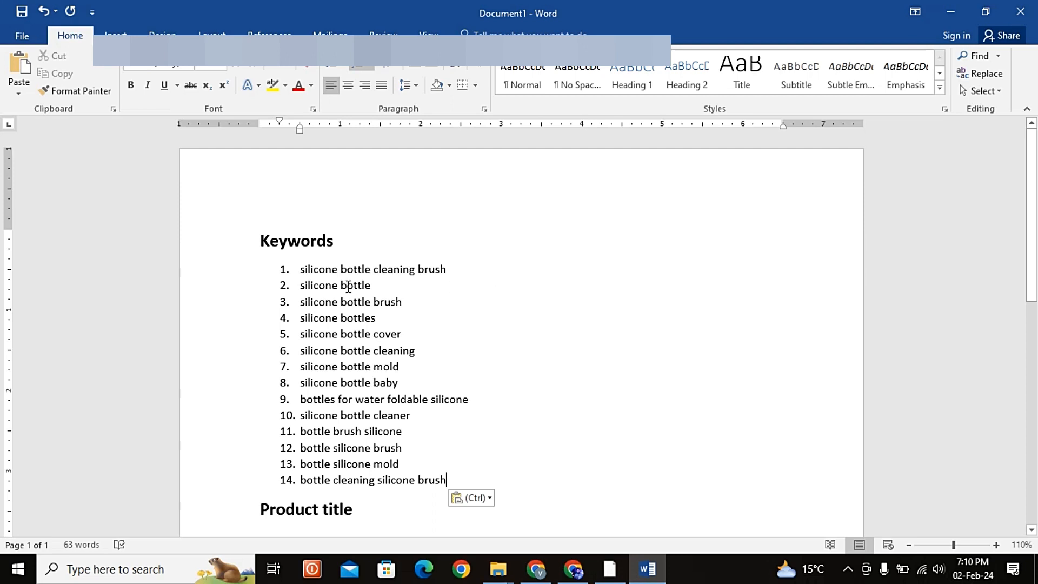
Step: Delete "silicone bottle cleaning brush", "silicone bottle brush", "silicone bottle cover" and "silicone bottle mold" from the keyword list
{"action": "left_click", "coordinate": [295, 269]}
{"action": "key", "text": "shift+Down"}
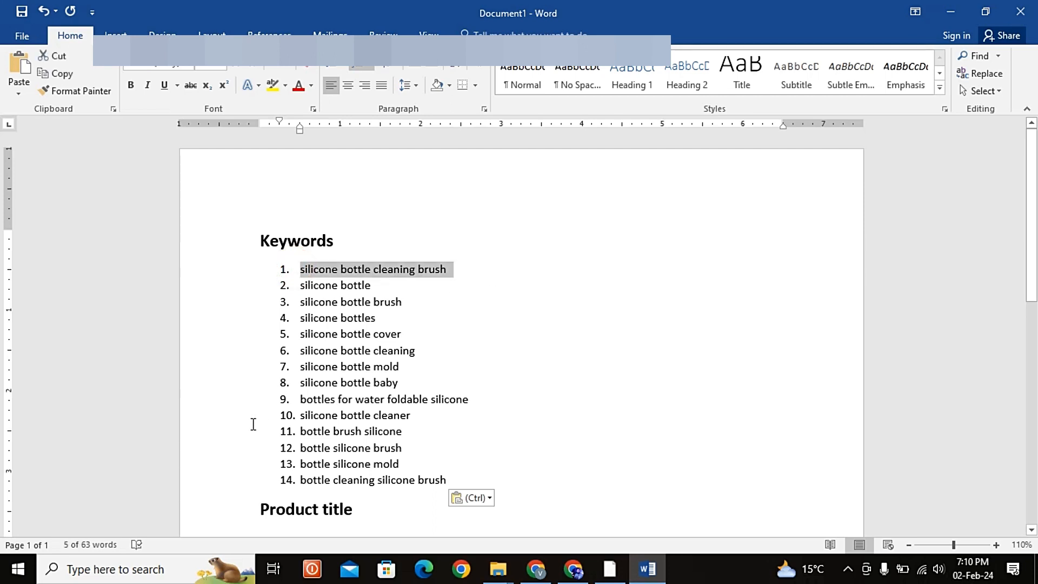
{"action": "key", "text": "Delete"}
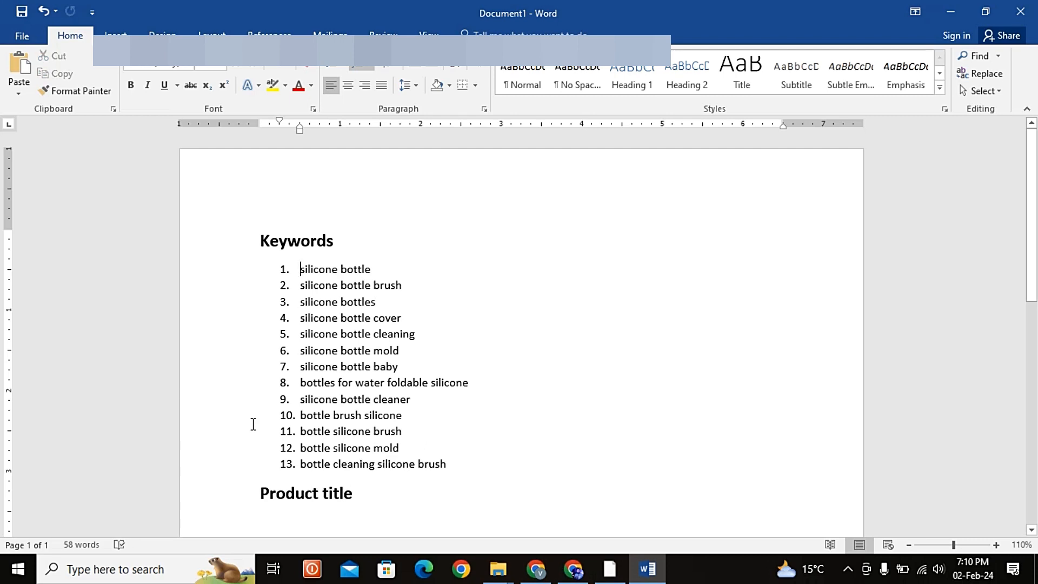
{"action": "key", "text": "Down"}
{"action": "key", "text": "shift+Down"}
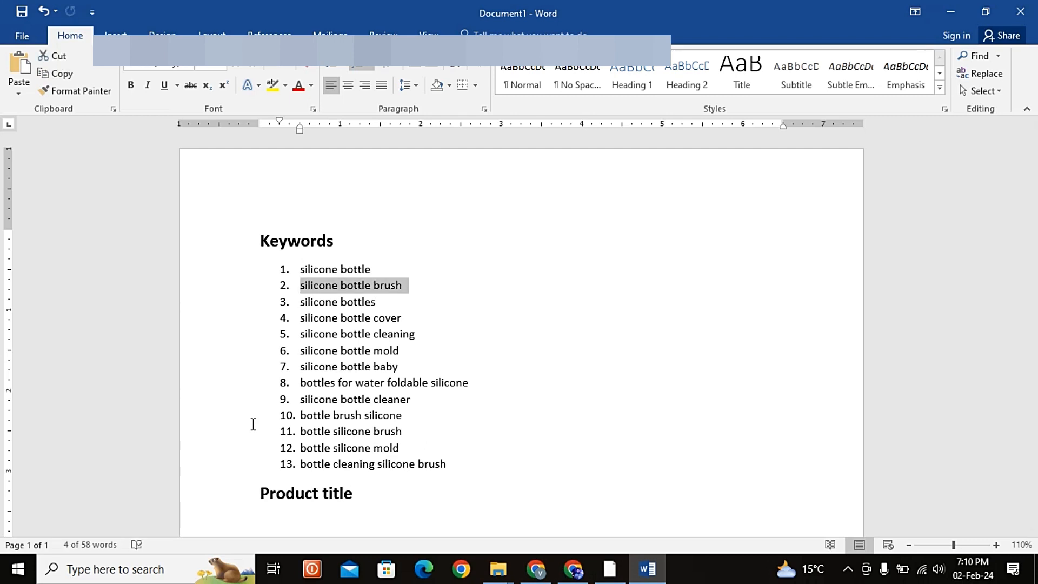
{"action": "key", "text": "Delete"}
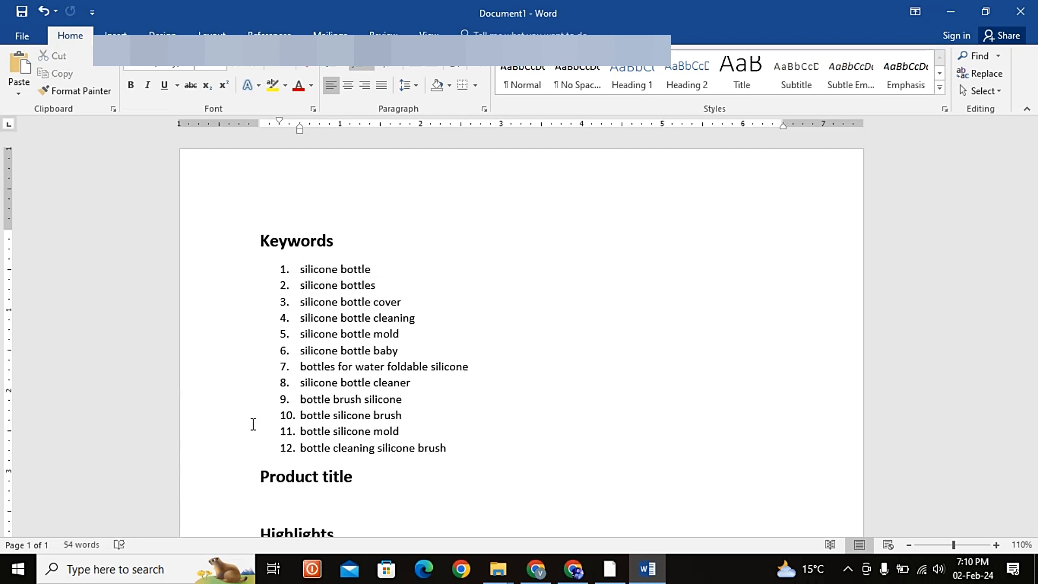
{"action": "key", "text": "shift+Down"}
{"action": "key", "text": "Delete"}
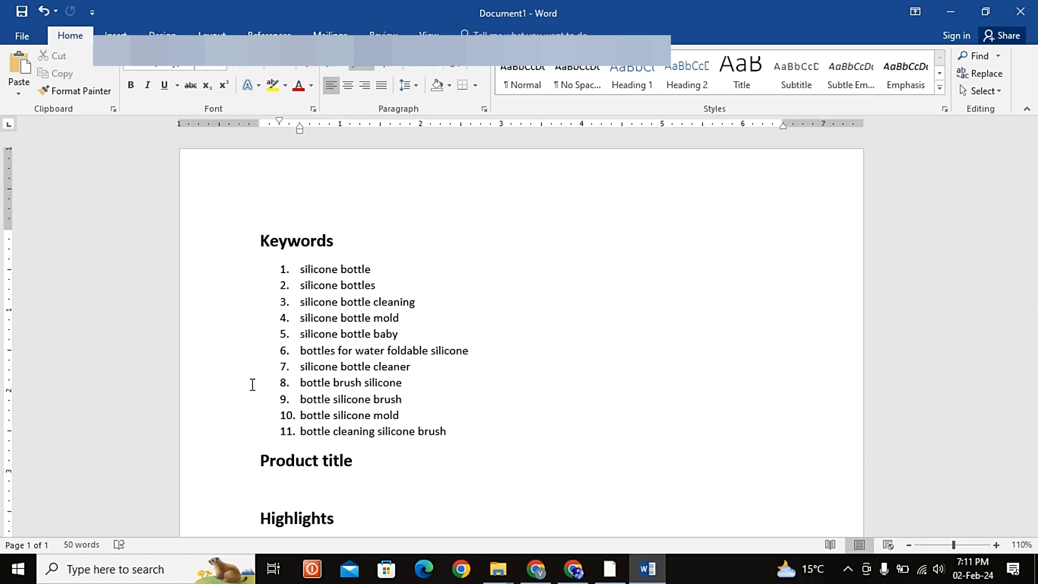
{"action": "key", "text": "shift+Down"}
{"action": "key", "text": "Delete"}
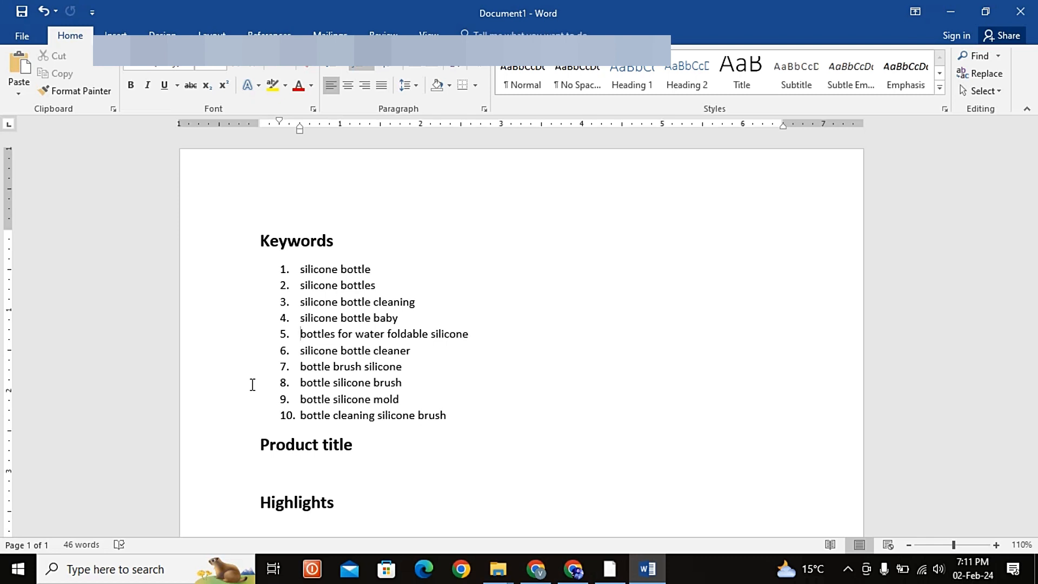
Step: Copy the keyword "bottles for water foldable silicone" from the document, close the Keyword Expander in Chrome and search Daraz for it
{"action": "key", "text": "shift+Down"}
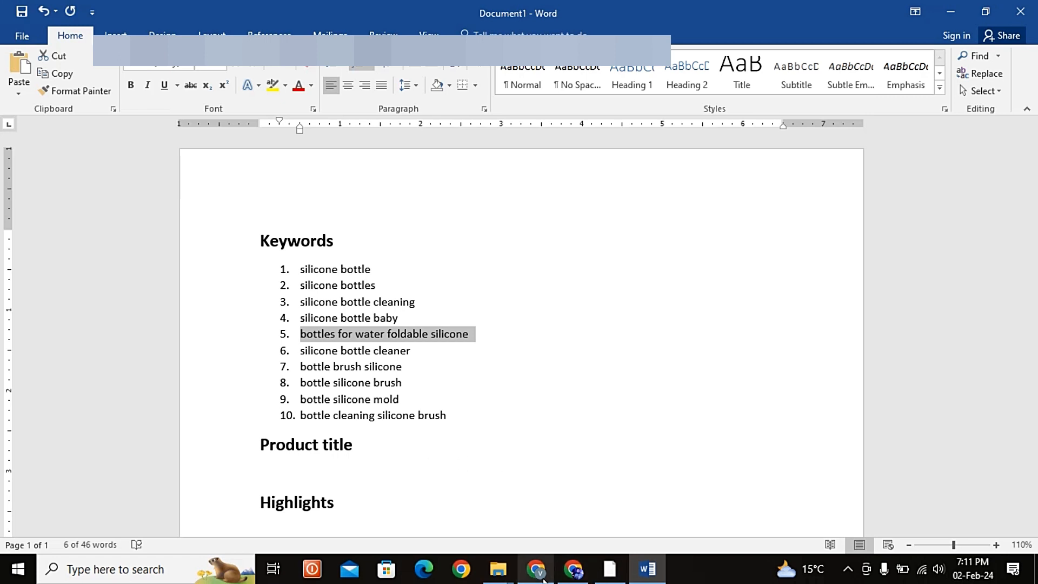
{"action": "left_click", "coordinate": [573, 571]}
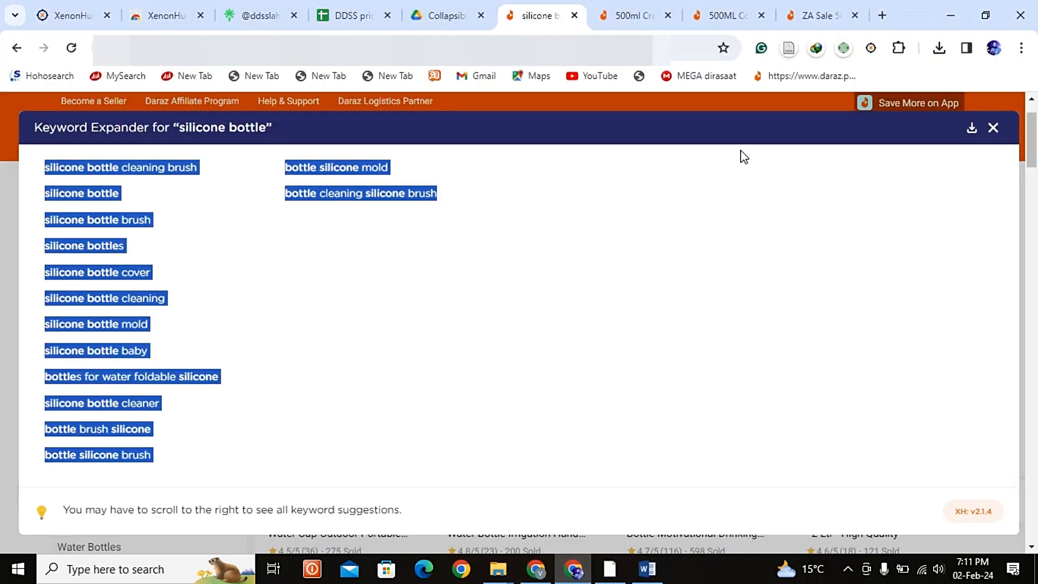
{"action": "left_click", "coordinate": [994, 129]}
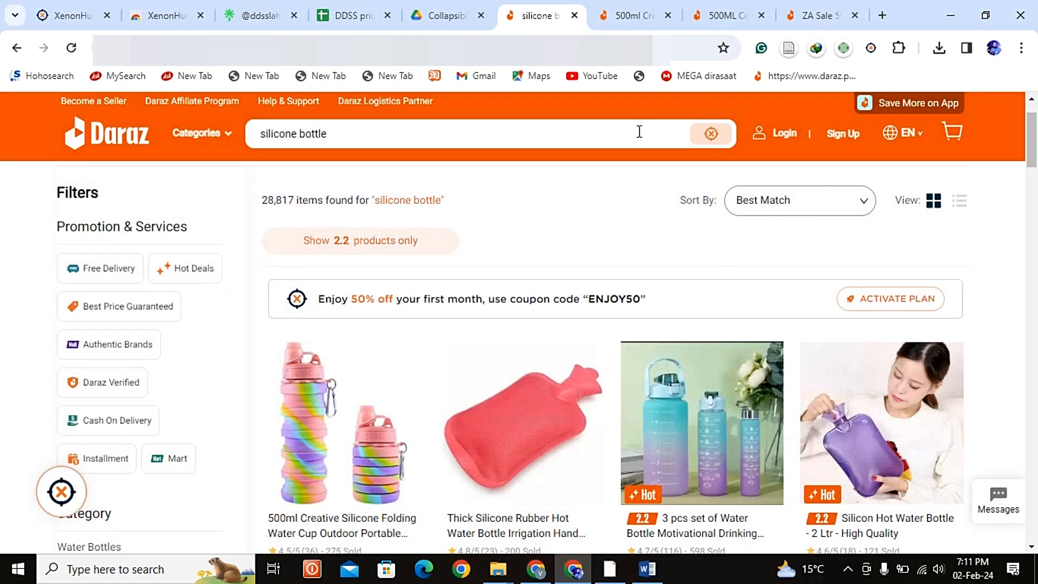
{"action": "left_click", "coordinate": [639, 132]}
{"action": "type", "text": "5.\tbottles for water foldable silicone"}
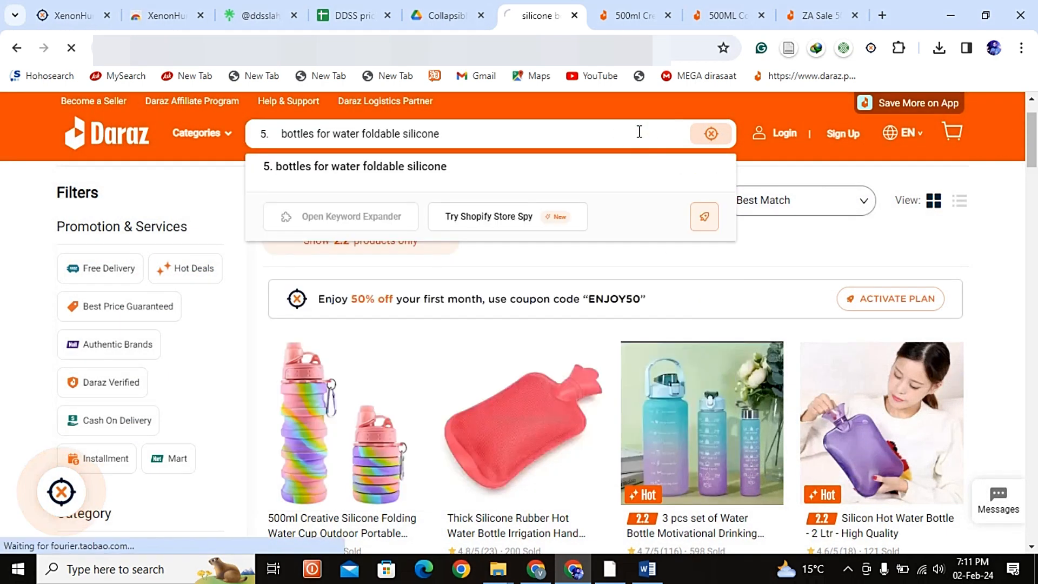
{"action": "key", "text": "Return"}
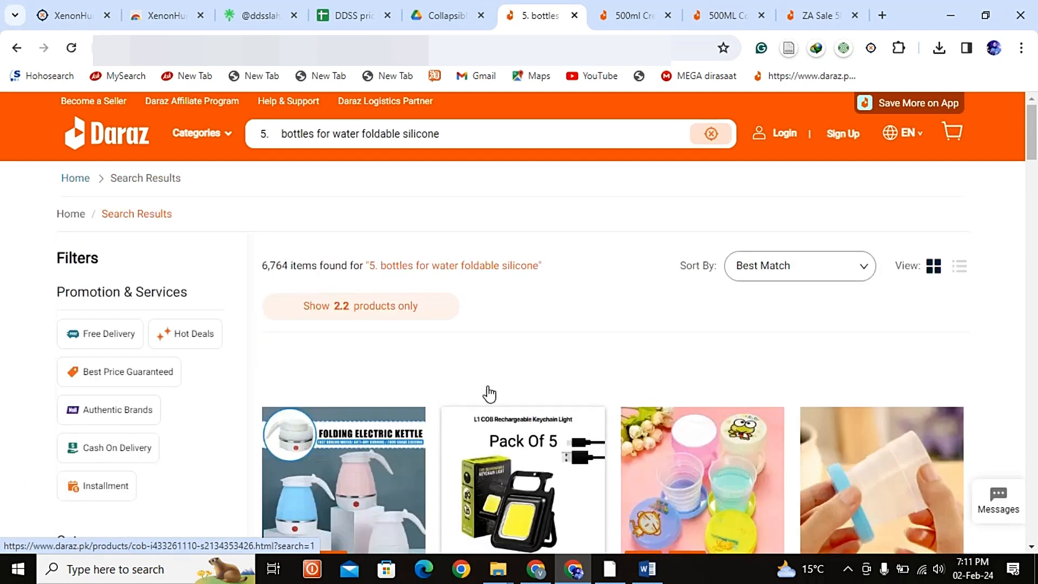
Step: Remove the list number "5." from the search text and search for "bottles for water foldable silicone"
{"action": "left_click", "coordinate": [280, 140]}
{"action": "key", "text": "BackSpace"}
{"action": "key", "text": "BackSpace"}
{"action": "key", "text": "BackSpace"}
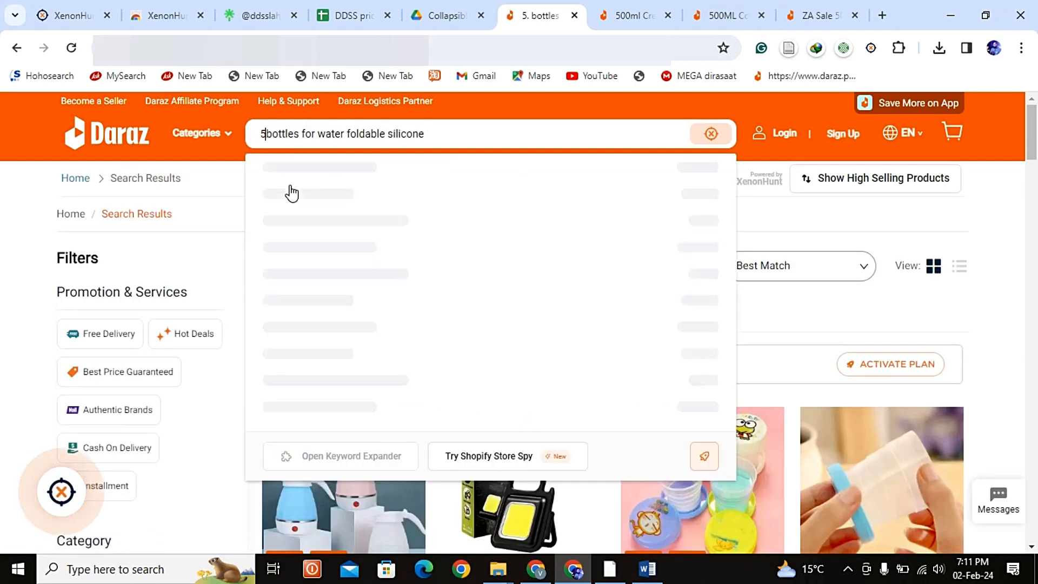
{"action": "left_click", "coordinate": [309, 169]}
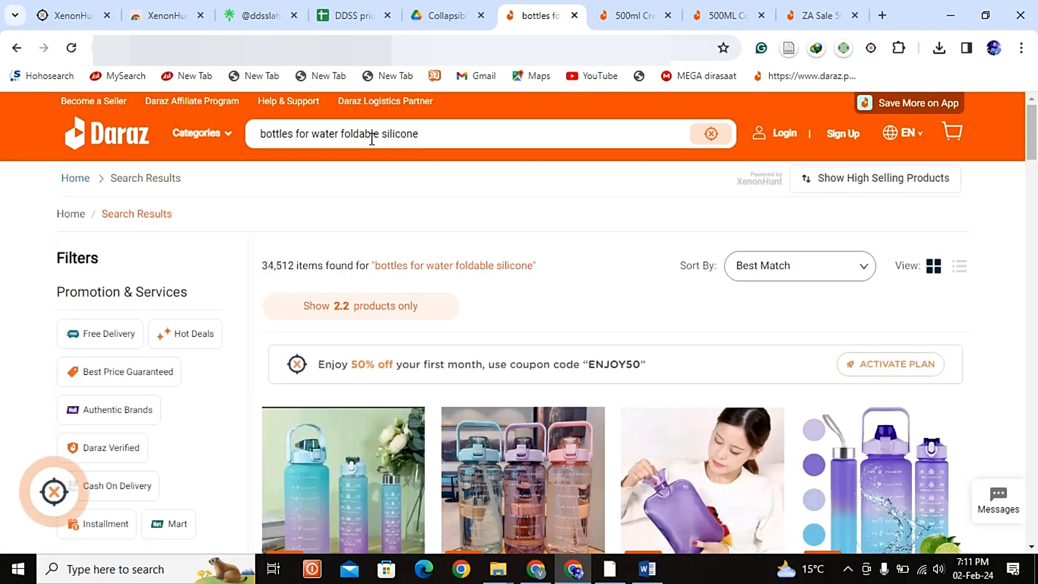
Step: Look through the search results for listings of foldable silicone water bottles
{"action": "scroll", "coordinate": [622, 336], "scroll_direction": "down", "scroll_amount": 10}
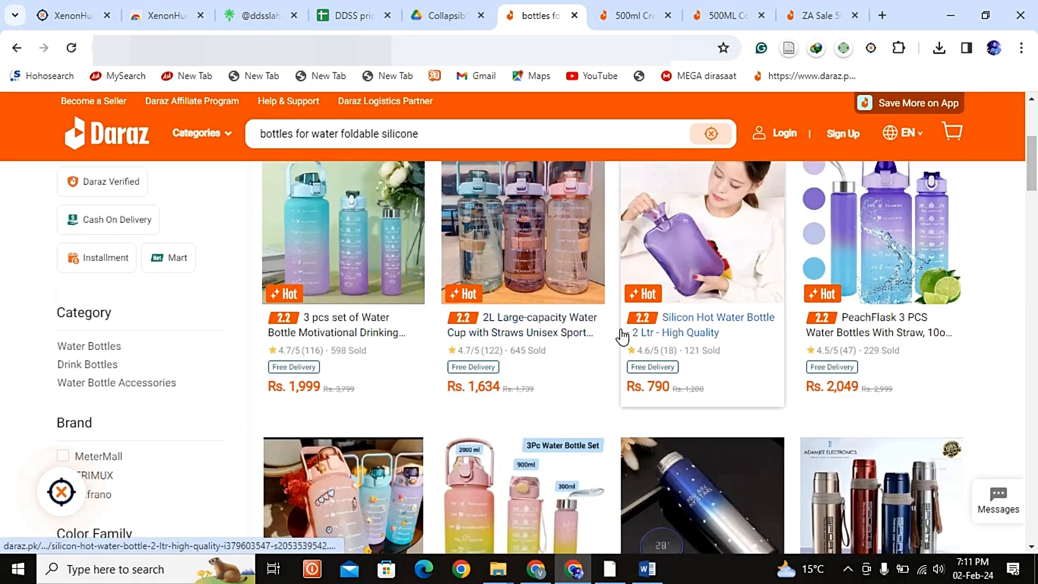
{"action": "scroll", "coordinate": [622, 337], "scroll_direction": "down", "scroll_amount": 12}
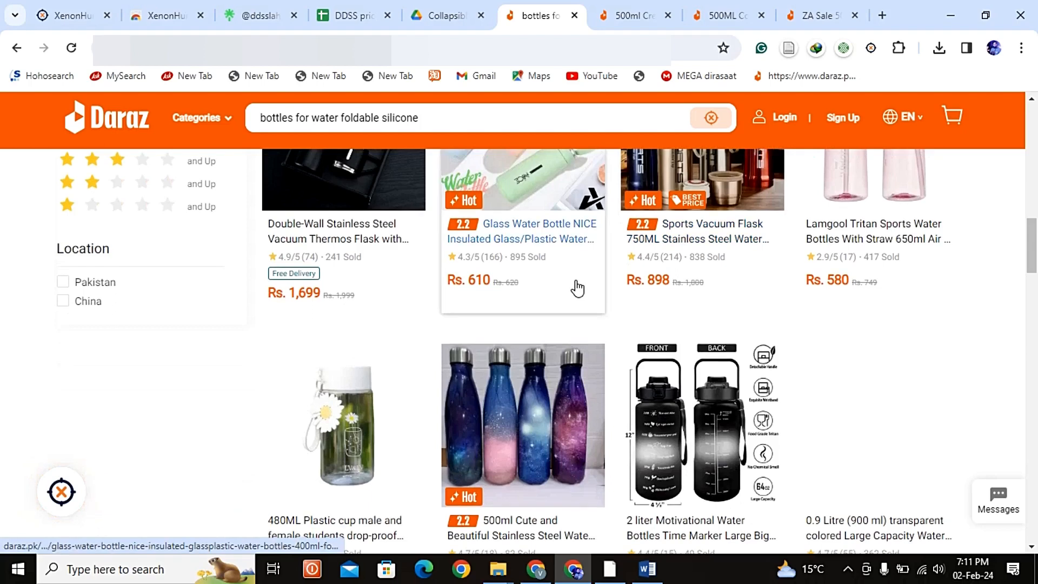
{"action": "scroll", "coordinate": [578, 289], "scroll_direction": "down", "scroll_amount": 2}
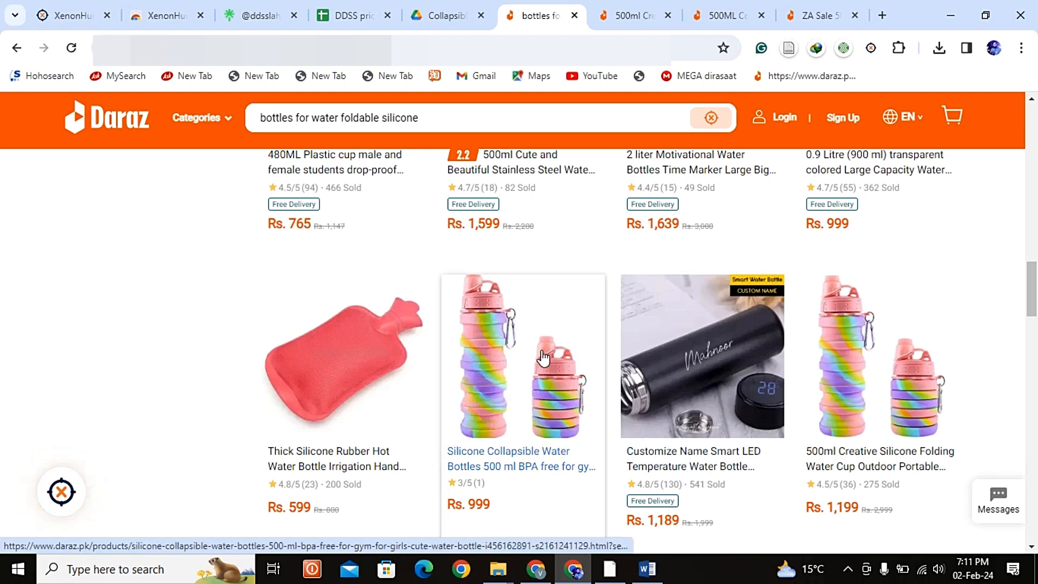
{"action": "scroll", "coordinate": [838, 389], "scroll_direction": "down", "scroll_amount": 3}
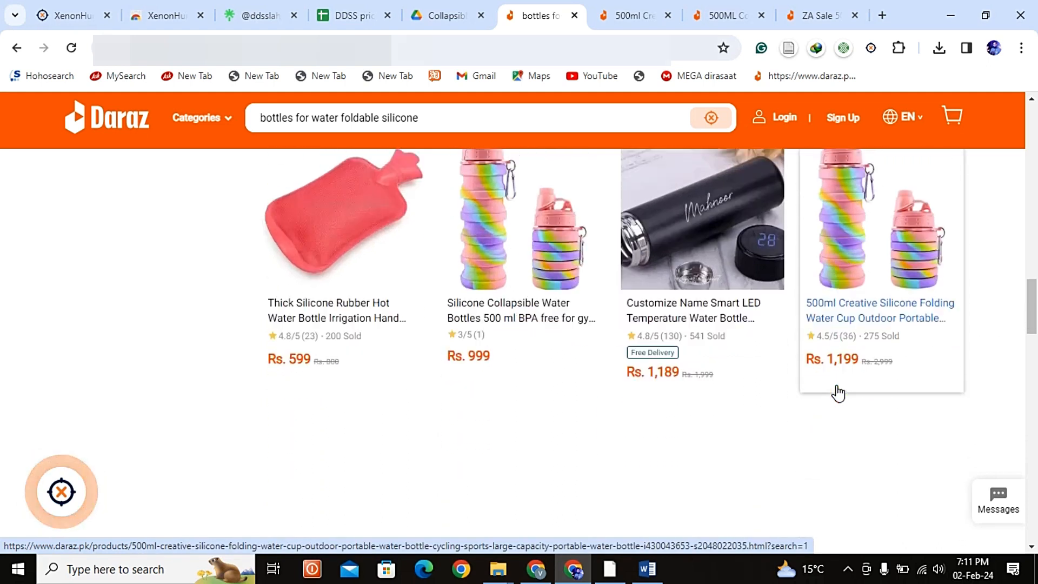
{"action": "scroll", "coordinate": [838, 391], "scroll_direction": "down", "scroll_amount": 6}
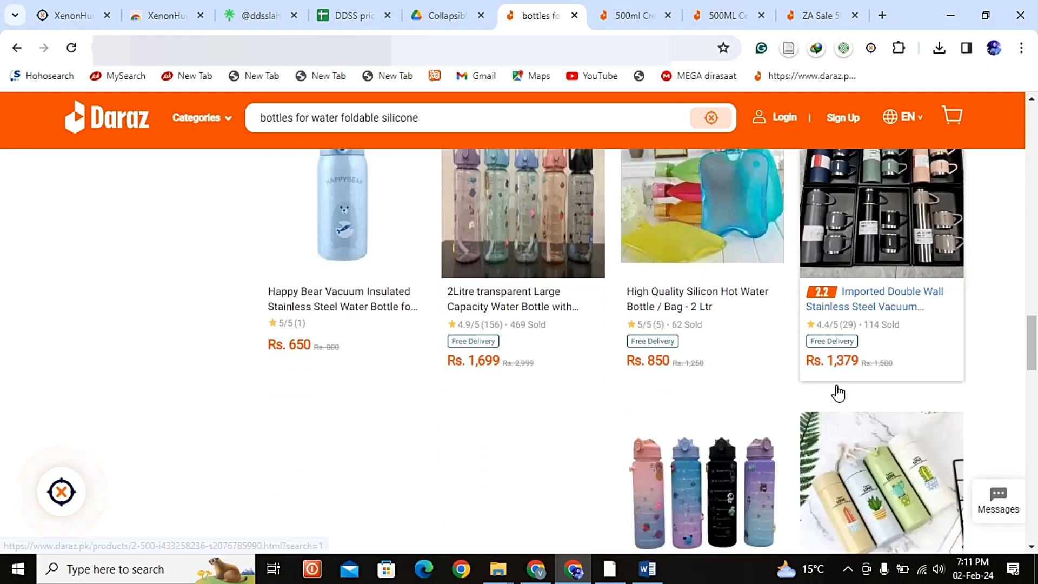
{"action": "scroll", "coordinate": [839, 392], "scroll_direction": "down", "scroll_amount": 3}
{"action": "scroll", "coordinate": [839, 392], "scroll_direction": "up", "scroll_amount": 15}
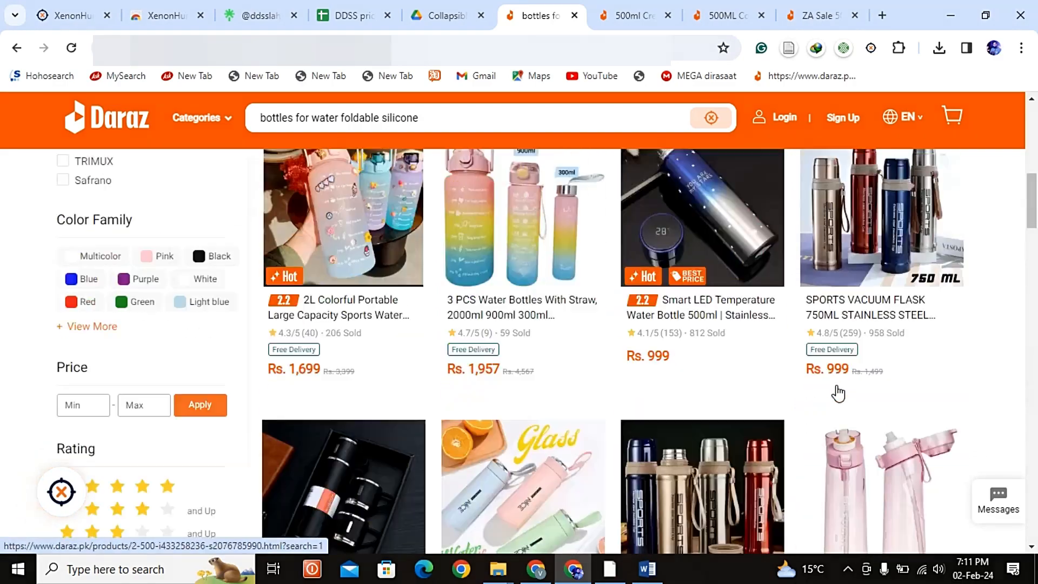
Step: In the Word document, delete "silicone bottle cleaner" and every keyword below it, ending with "bottle cleaning silicone brush"
{"action": "key", "text": "alt+Tab"}
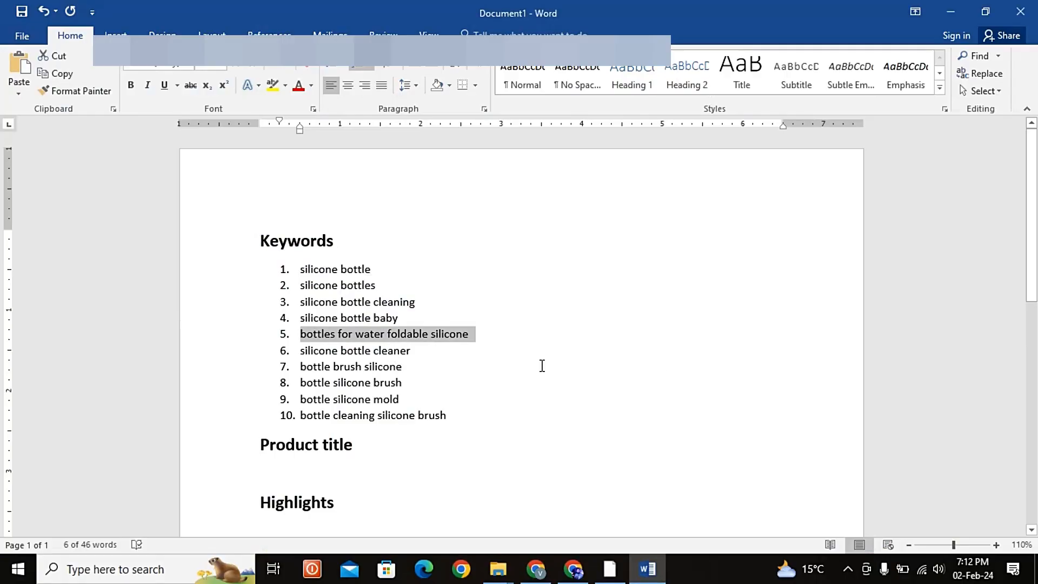
{"action": "left_click", "coordinate": [300, 351]}
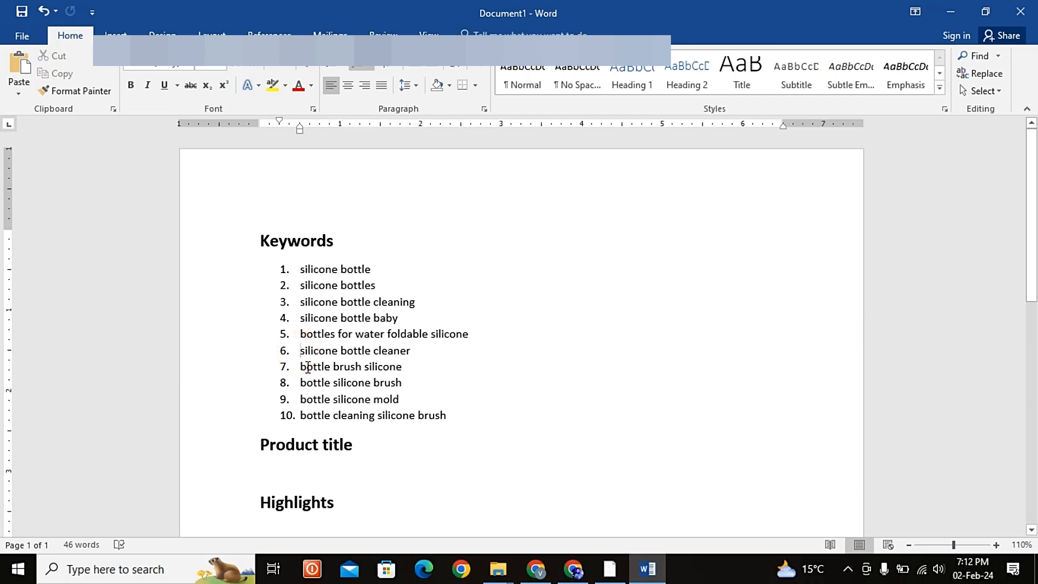
{"action": "key", "text": "shift+Up"}
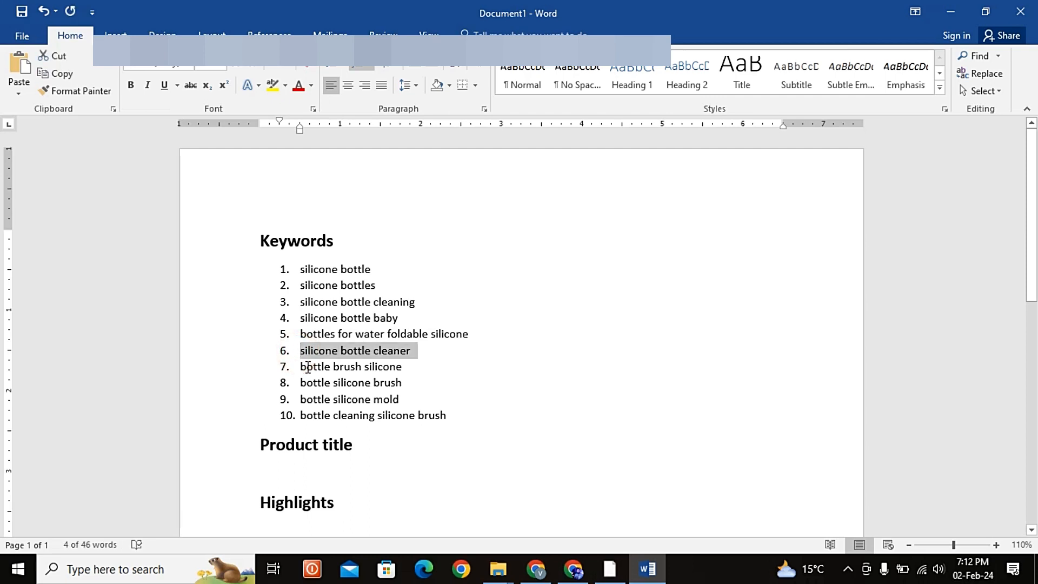
{"action": "key", "text": "Delete"}
{"action": "key", "text": "shift+Down"}
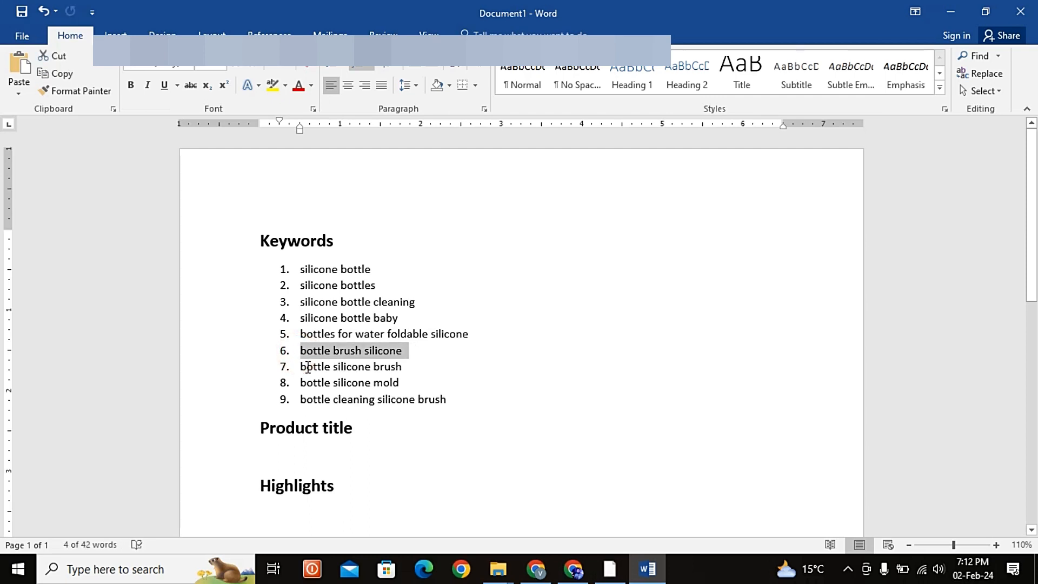
{"action": "key", "text": "shift+Down"}
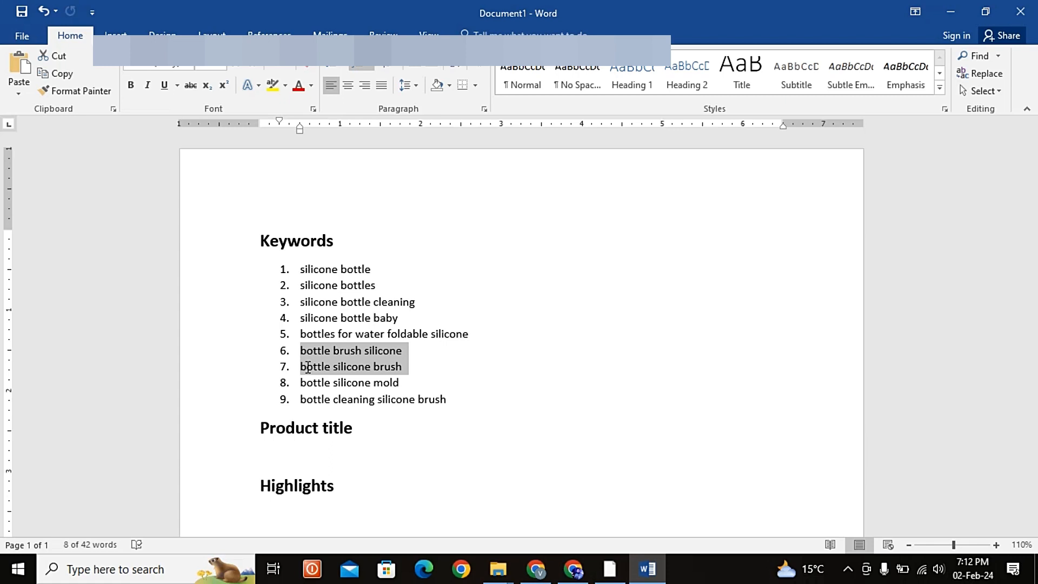
{"action": "key", "text": "shift+Down"}
{"action": "key", "text": "shift+Down"}
{"action": "key", "text": "shift+Left"}
{"action": "key", "text": "shift+Left"}
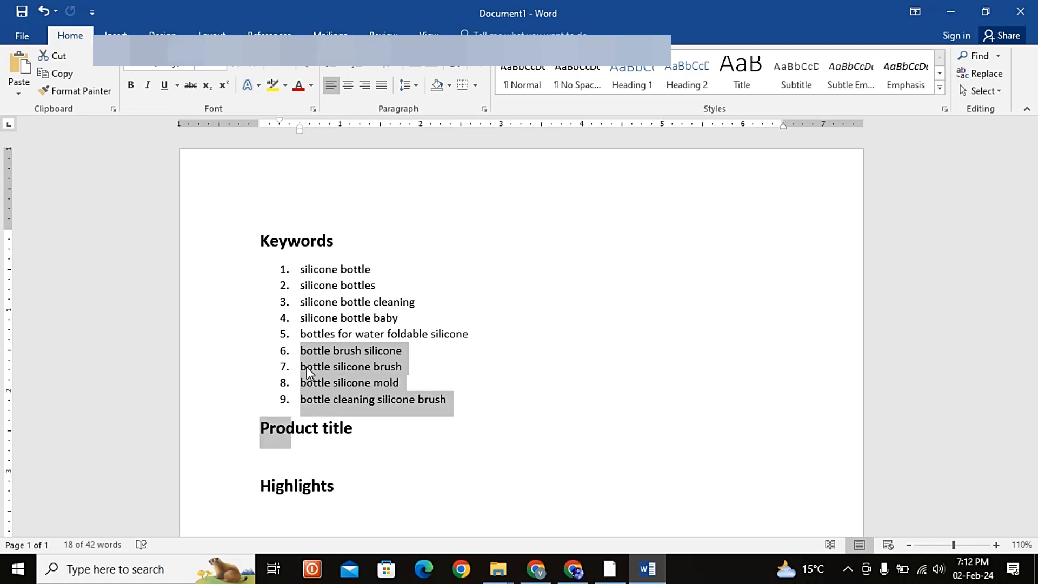
{"action": "key", "text": "shift+Left"}
{"action": "key", "text": "shift+Left"}
{"action": "key", "text": "shift+Left"}
{"action": "key", "text": "shift+Left"}
{"action": "key", "text": "Delete"}
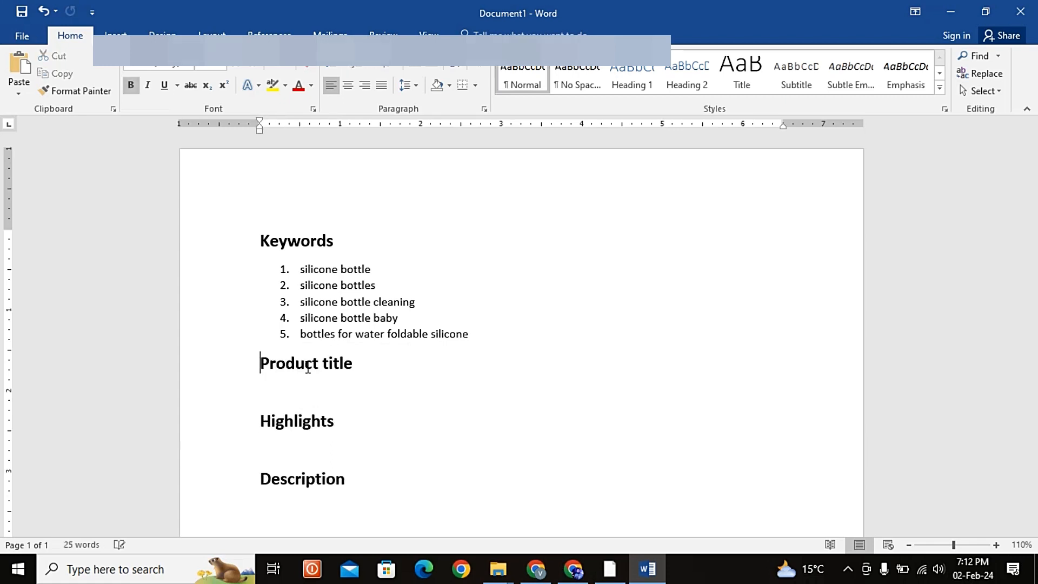
{"action": "left_click_drag", "start_coordinate": [472, 334], "coordinate": [290, 273]}
{"action": "left_click", "coordinate": [449, 317]}
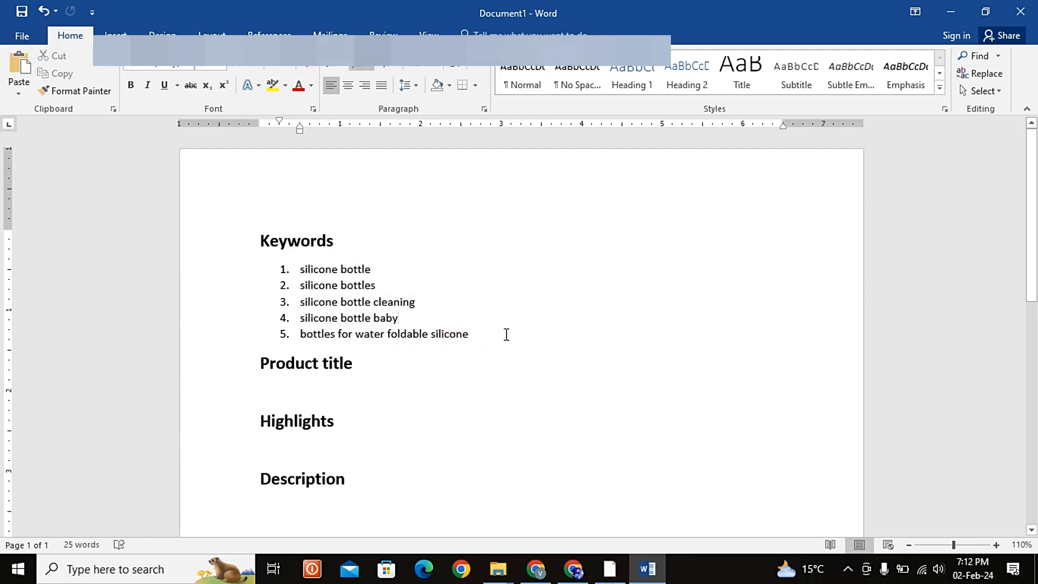
Step: Place the cursor under the Product title heading and switch to the 500ml Creative Silicone Folding Water Cup listing in Chrome
{"action": "left_click", "coordinate": [327, 389]}
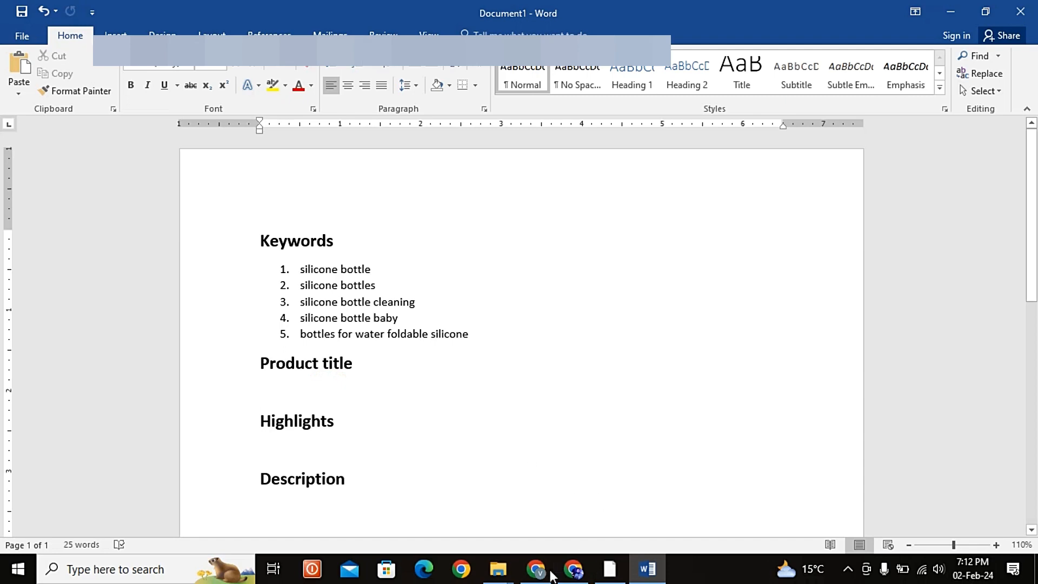
{"action": "left_click", "coordinate": [574, 569]}
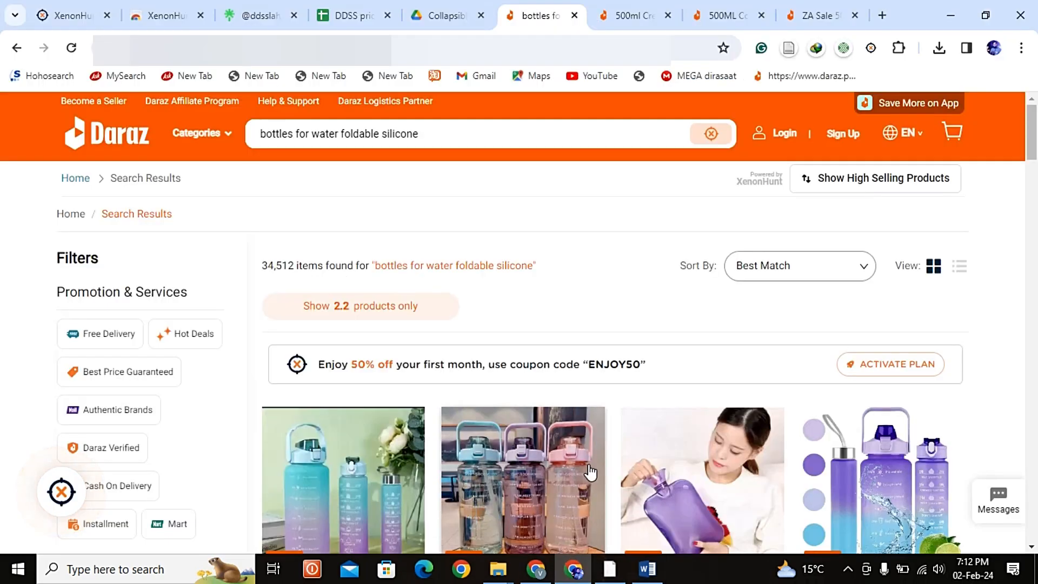
{"action": "left_click", "coordinate": [627, 15]}
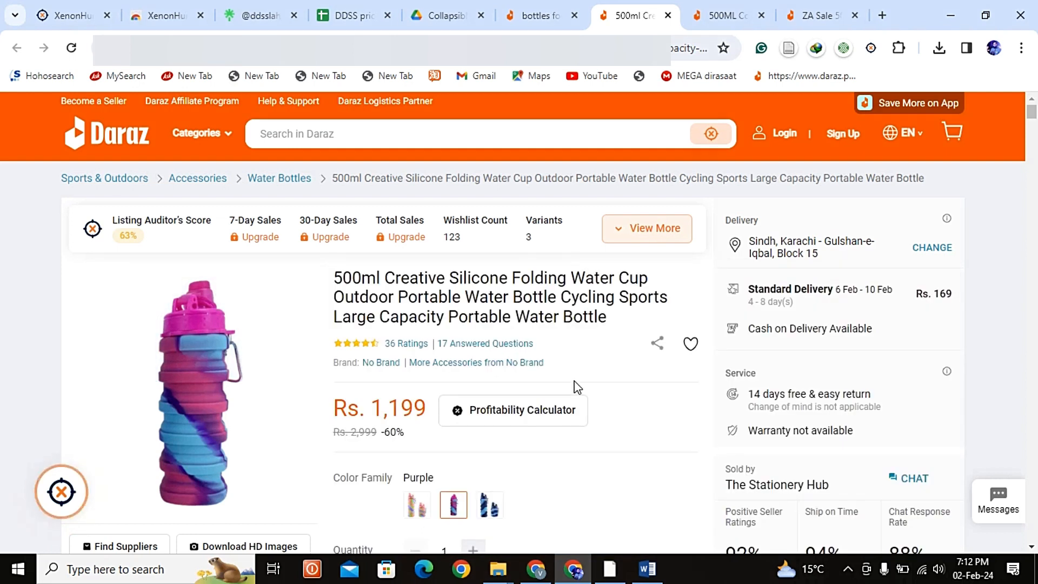
Step: Copy the 500ml Creative Silicone Folding Water Cup listing's title and paste it as text only under Product title in Word
{"action": "left_click", "coordinate": [741, 17]}
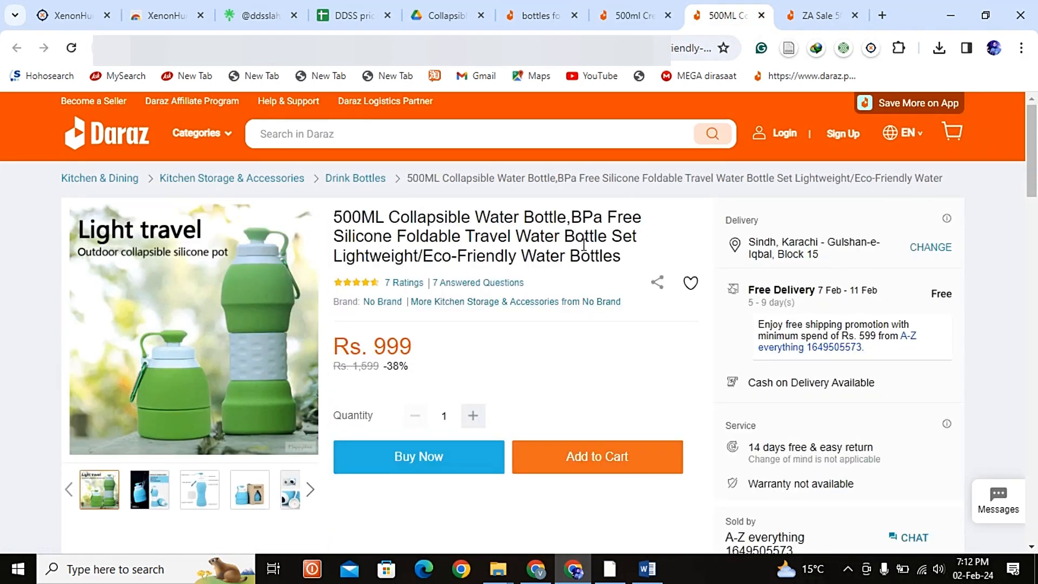
{"action": "left_click", "coordinate": [806, 17]}
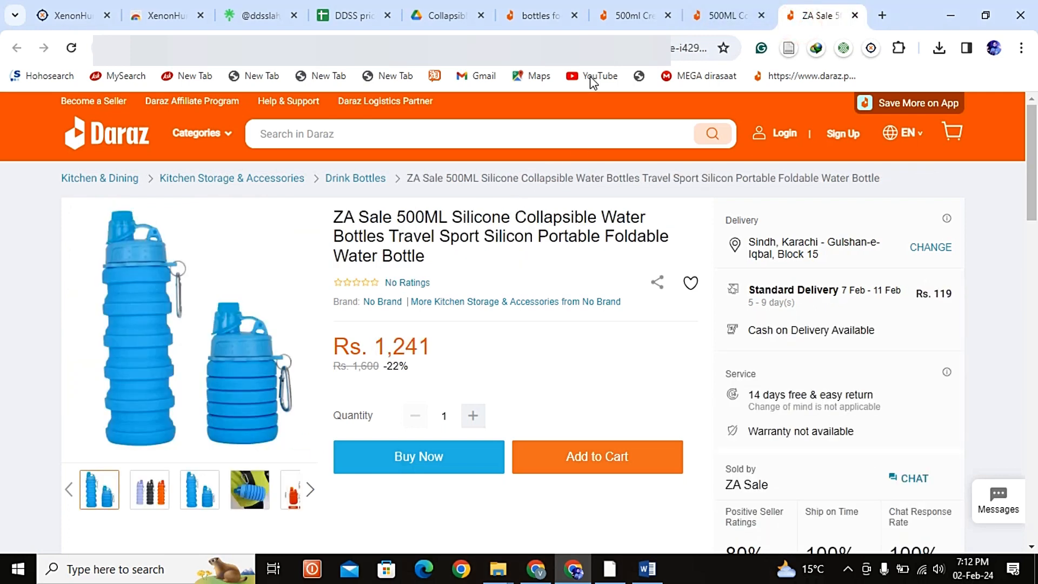
{"action": "left_click", "coordinate": [629, 16]}
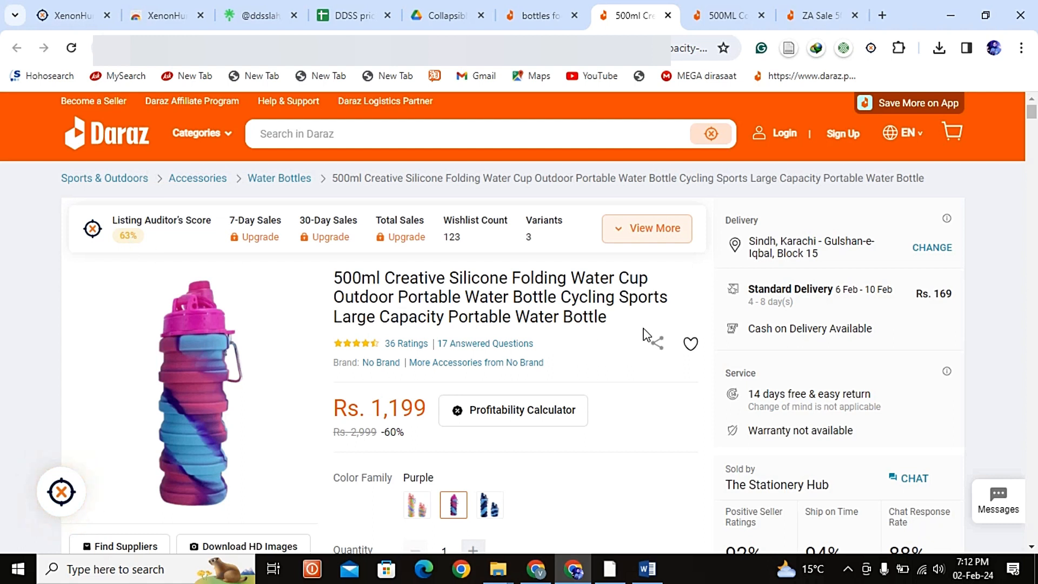
{"action": "left_click_drag", "start_coordinate": [619, 316], "coordinate": [331, 287]}
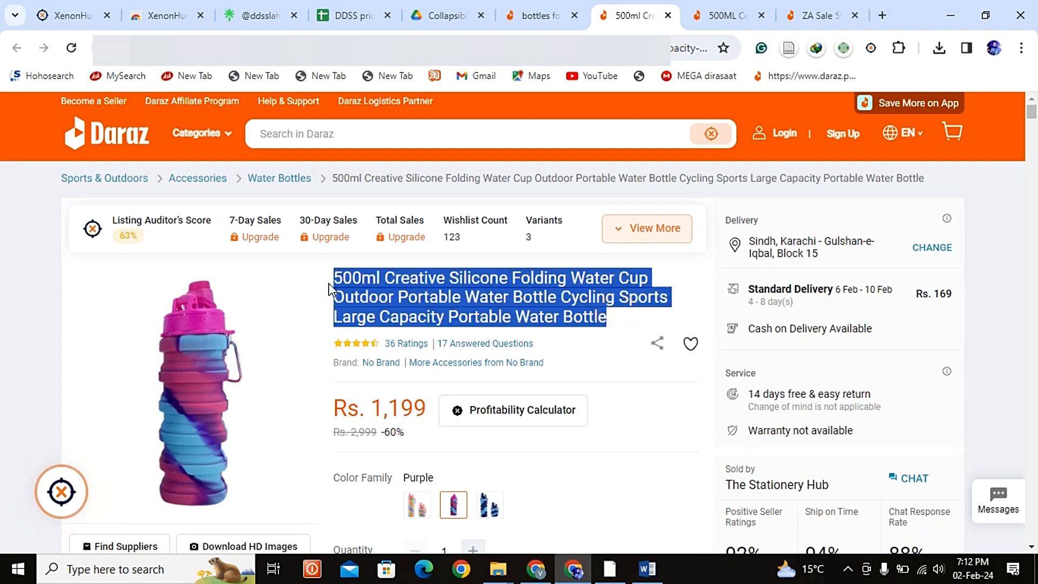
{"action": "key", "text": "alt+space"}
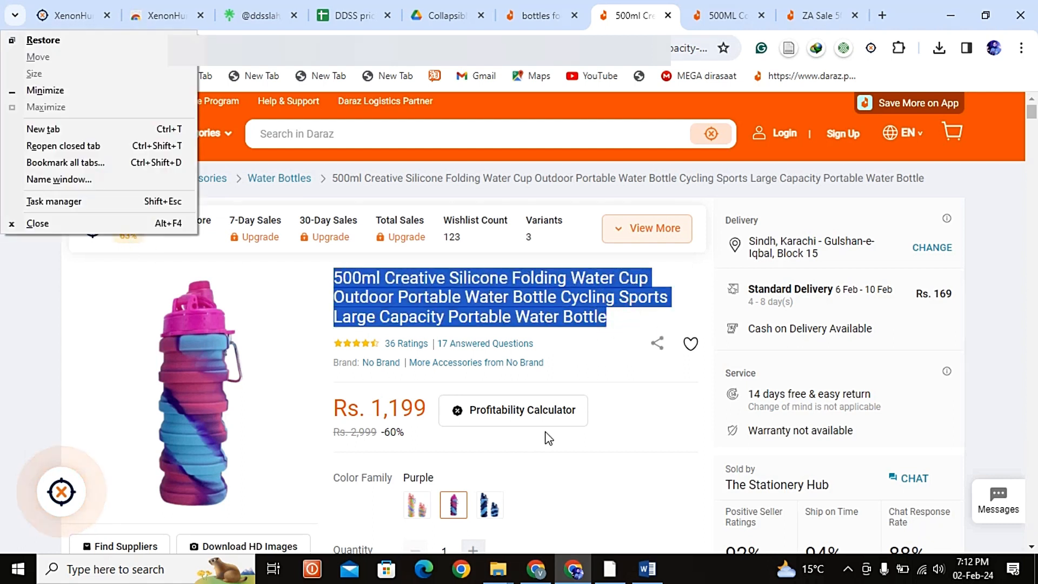
{"action": "left_click", "coordinate": [618, 372]}
{"action": "left_click_drag", "start_coordinate": [608, 323], "coordinate": [314, 284]}
{"action": "key", "text": "ctrl+c"}
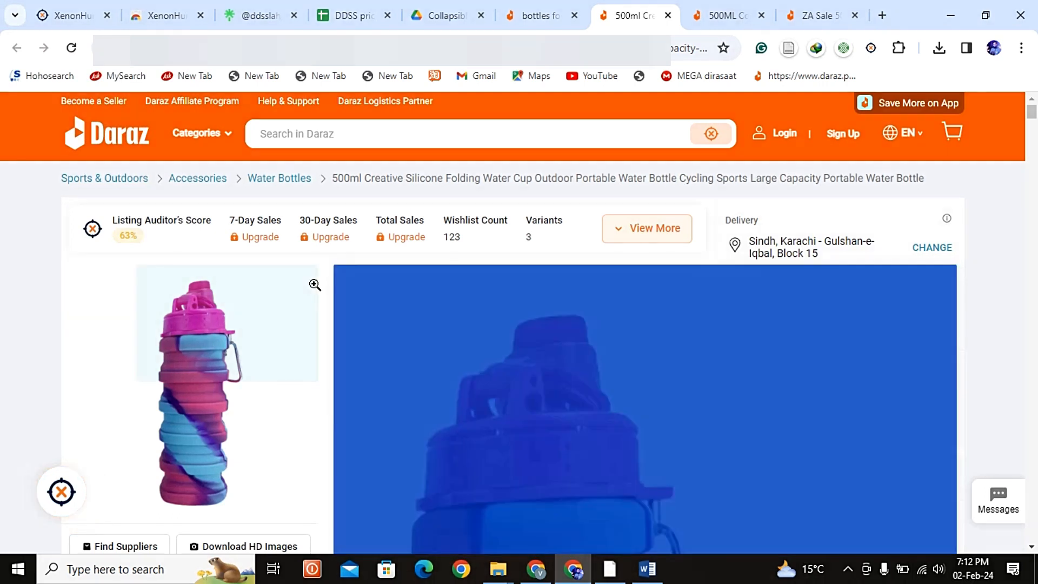
{"action": "key", "text": "alt+Tab"}
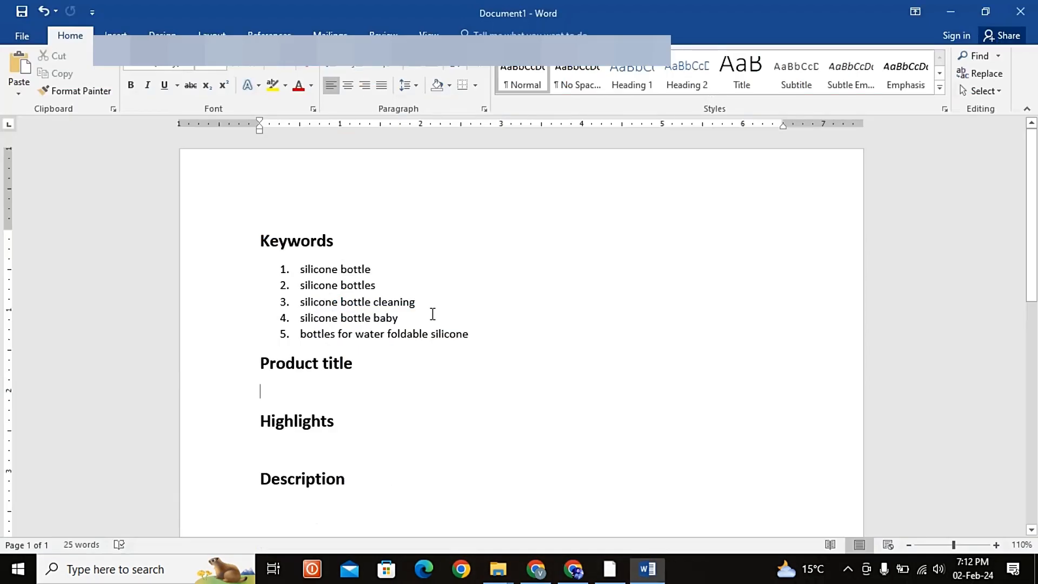
{"action": "key", "text": "ctrl+v"}
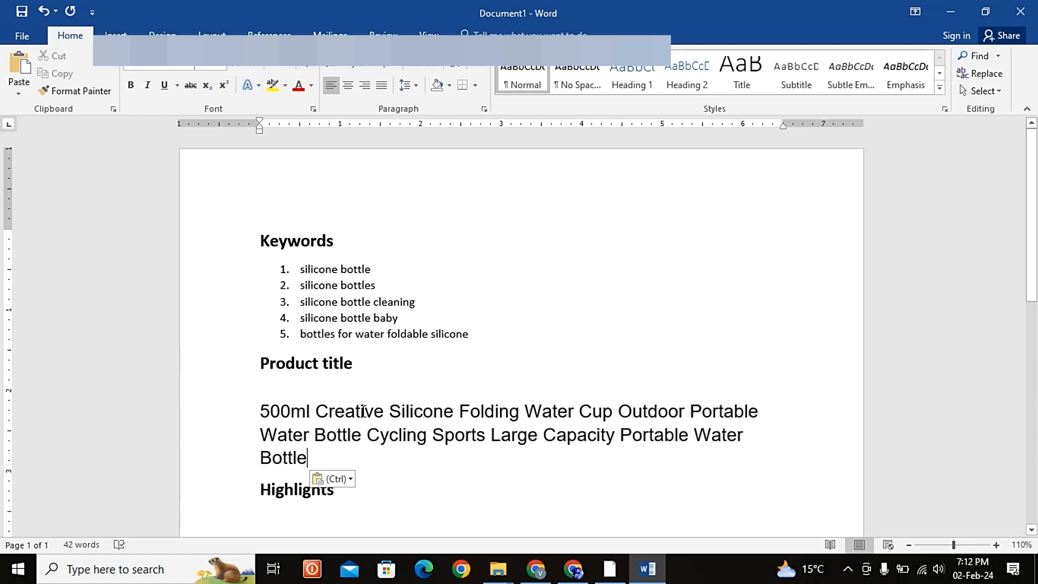
{"action": "key", "text": "ctrl"}
{"action": "key", "text": "t"}
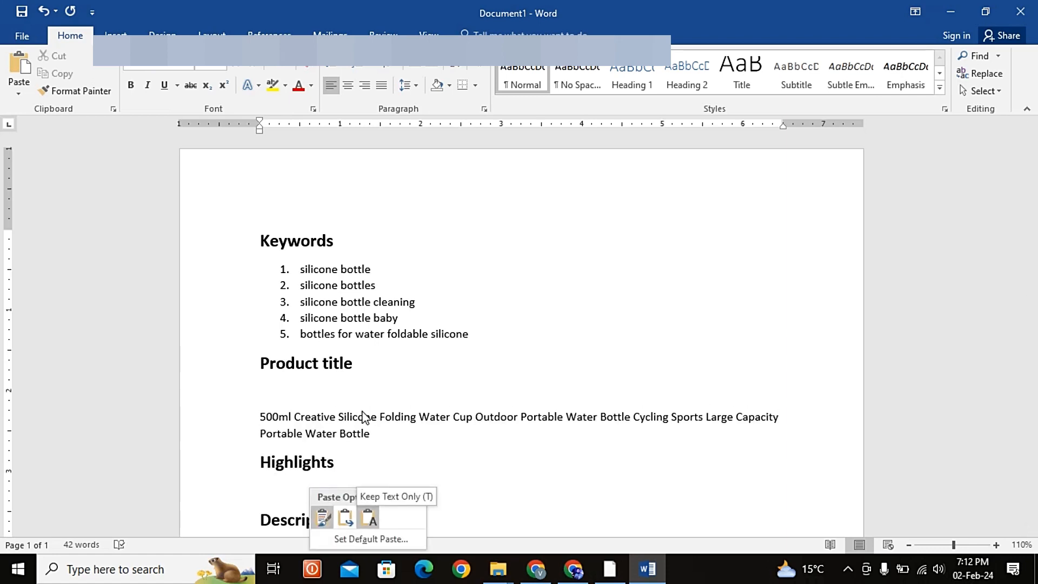
{"action": "key", "text": "Return"}
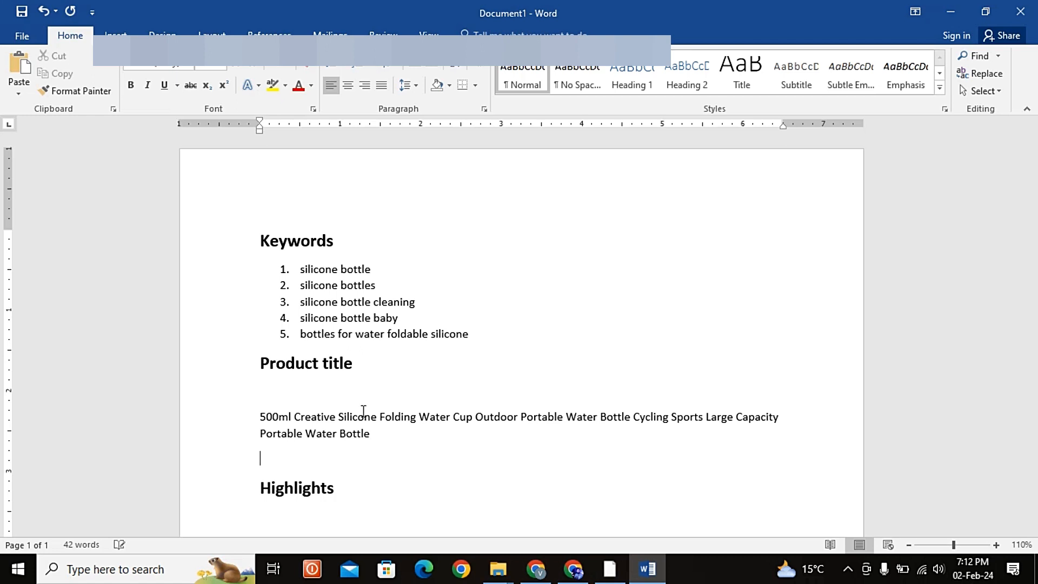
Step: Add the title of the 500ML Collapsible Water Bottle,BPa Free listing in Chrome as a text-only paragraph below the first title in Word
{"action": "key", "text": "alt+Tab"}
{"action": "left_click", "coordinate": [725, 15]}
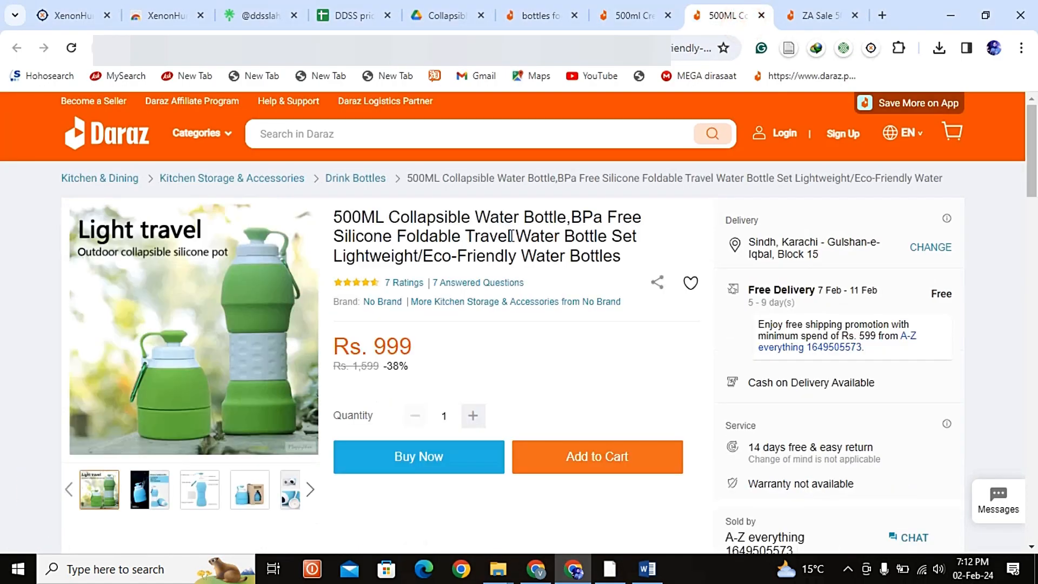
{"action": "left_click_drag", "start_coordinate": [622, 258], "coordinate": [334, 219]}
{"action": "key", "text": "ctrl+c"}
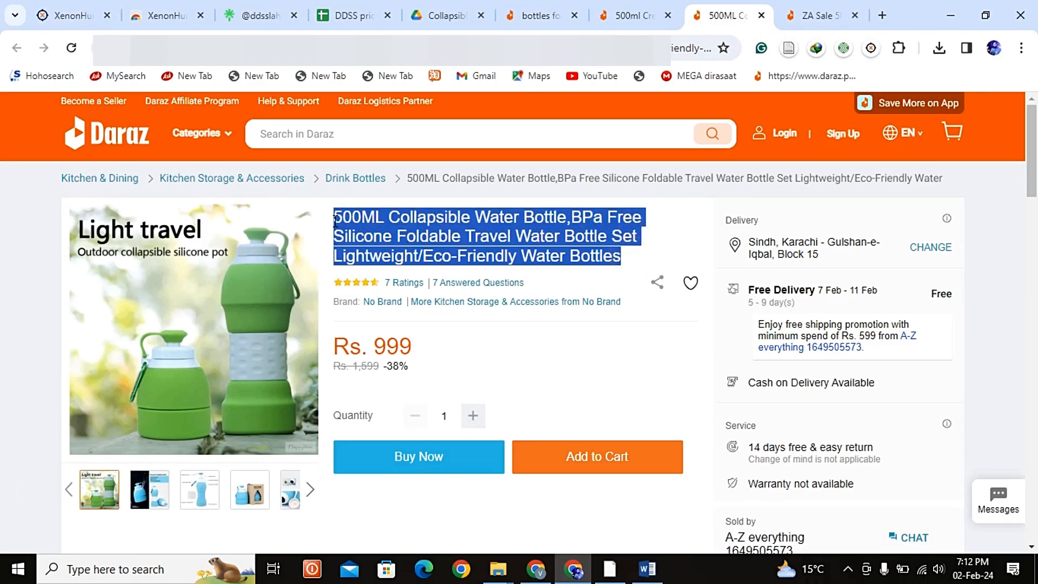
{"action": "key", "text": "alt+Tab"}
{"action": "key", "text": "ctrl+v"}
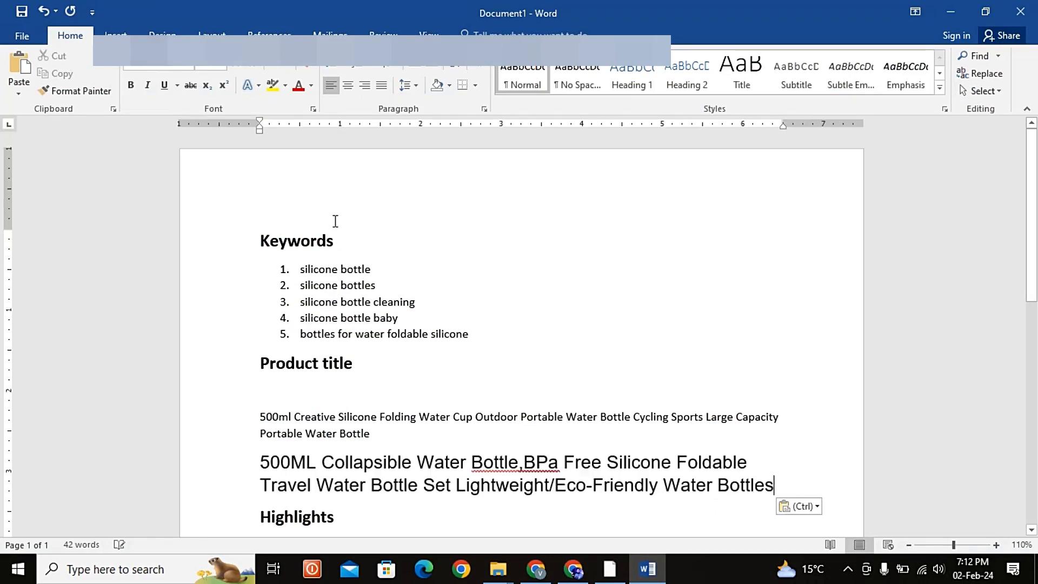
{"action": "key", "text": "ctrl"}
{"action": "key", "text": "Right"}
{"action": "key", "text": "Right"}
{"action": "key", "text": "Return"}
{"action": "key", "text": "Return"}
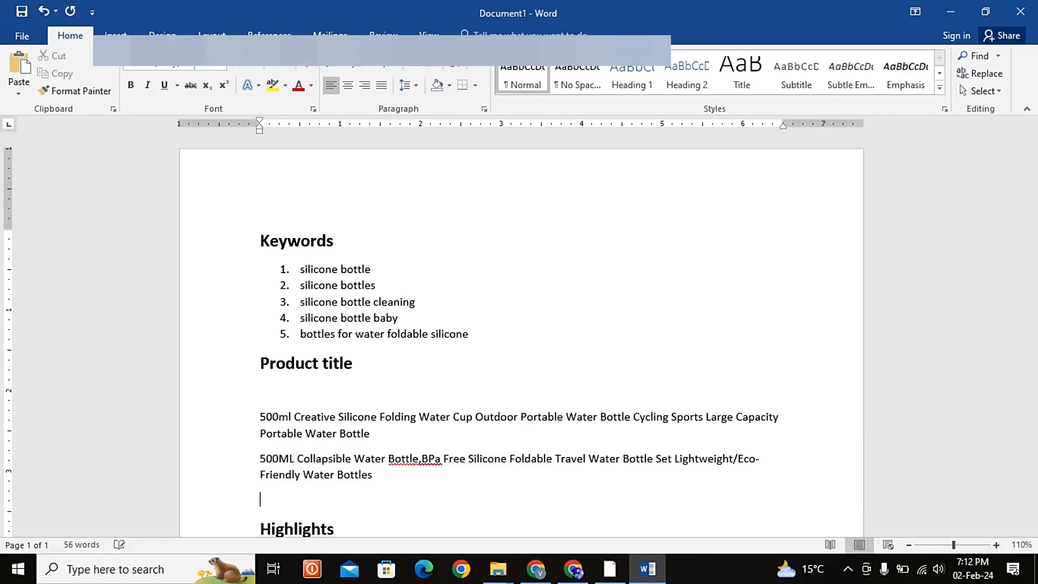
Step: Add the title of the ZA Sale 500ML Silicone Collapsible Water Bottles listing in Chrome as text only below the second title in Word
{"action": "key", "text": "alt+Tab"}
{"action": "left_click", "coordinate": [783, 8]}
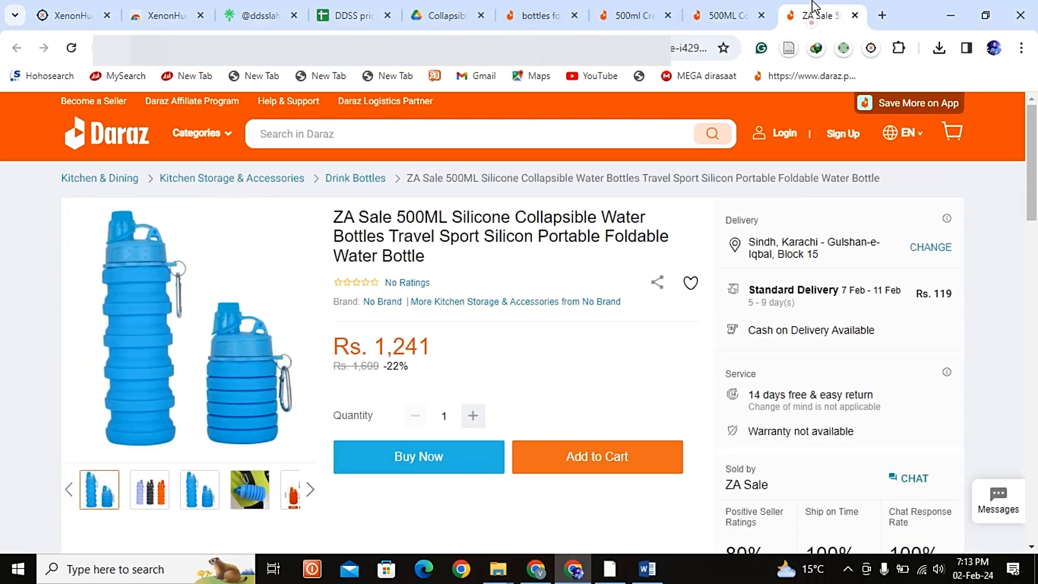
{"action": "left_click_drag", "start_coordinate": [457, 271], "coordinate": [329, 227]}
{"action": "key", "text": "ctrl+c"}
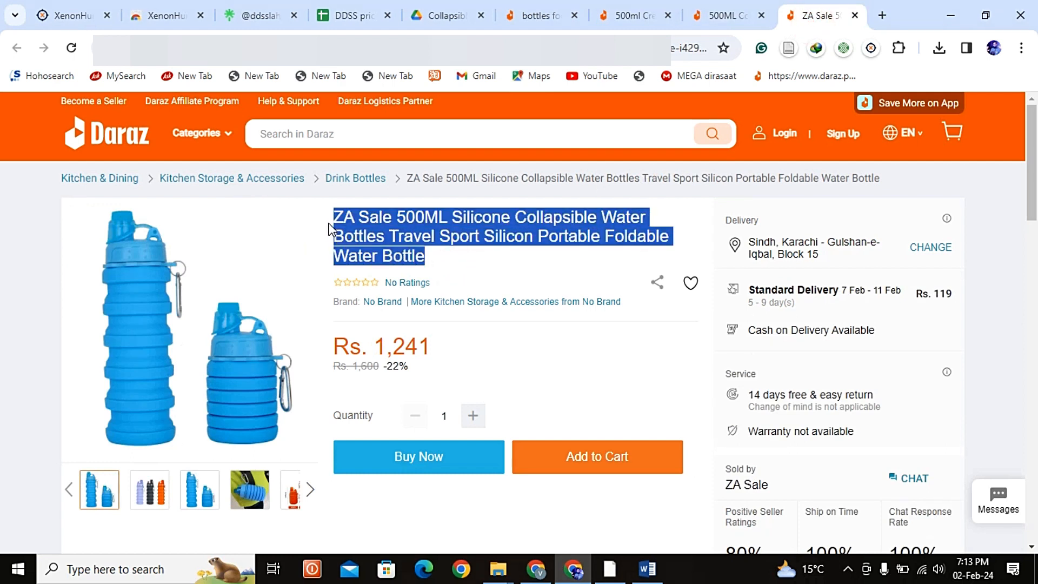
{"action": "key", "text": "alt+Tab"}
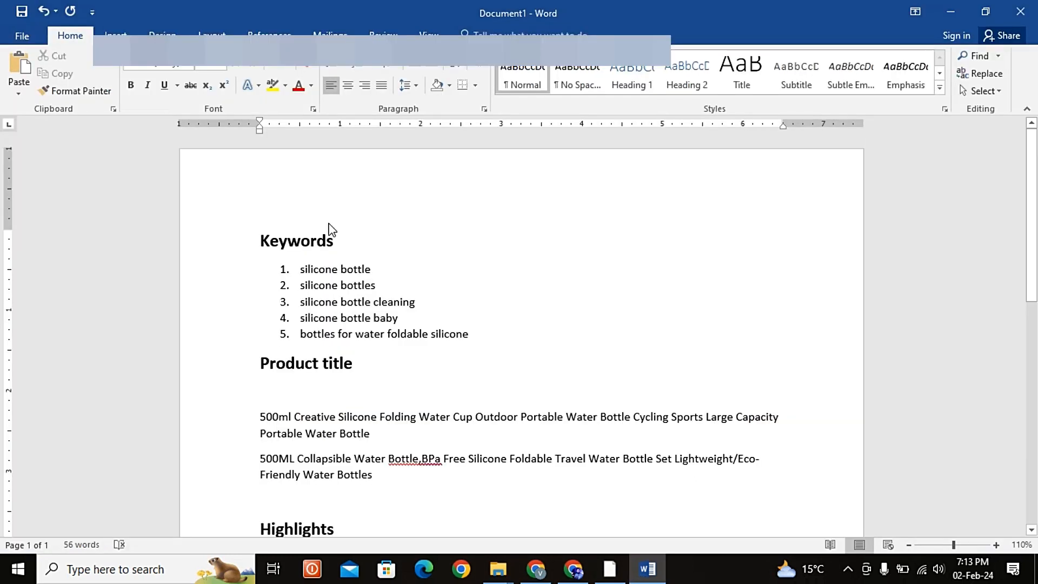
{"action": "key", "text": "ctrl+v"}
{"action": "key", "text": "Right"}
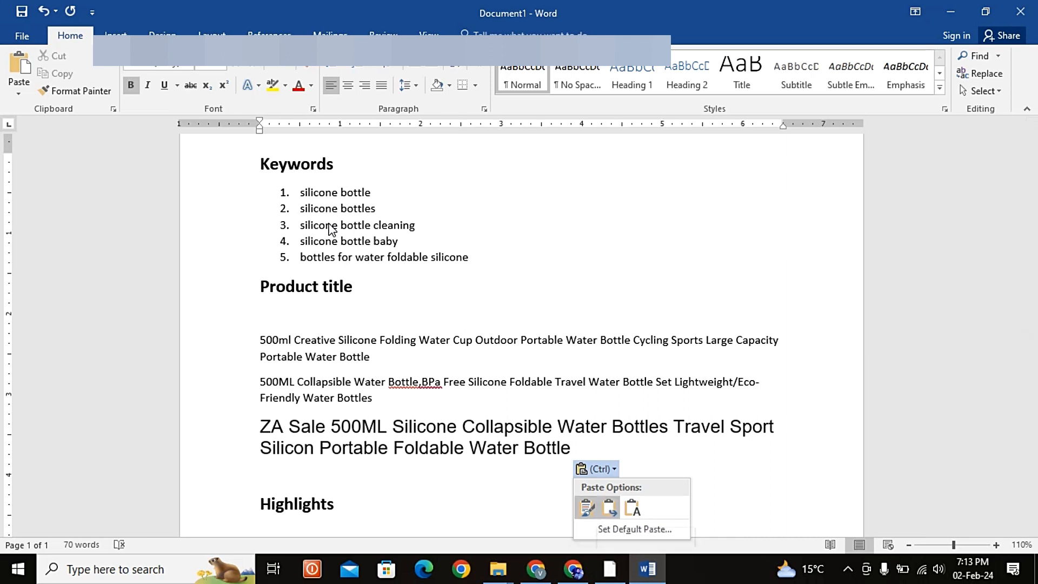
{"action": "key", "text": "Return"}
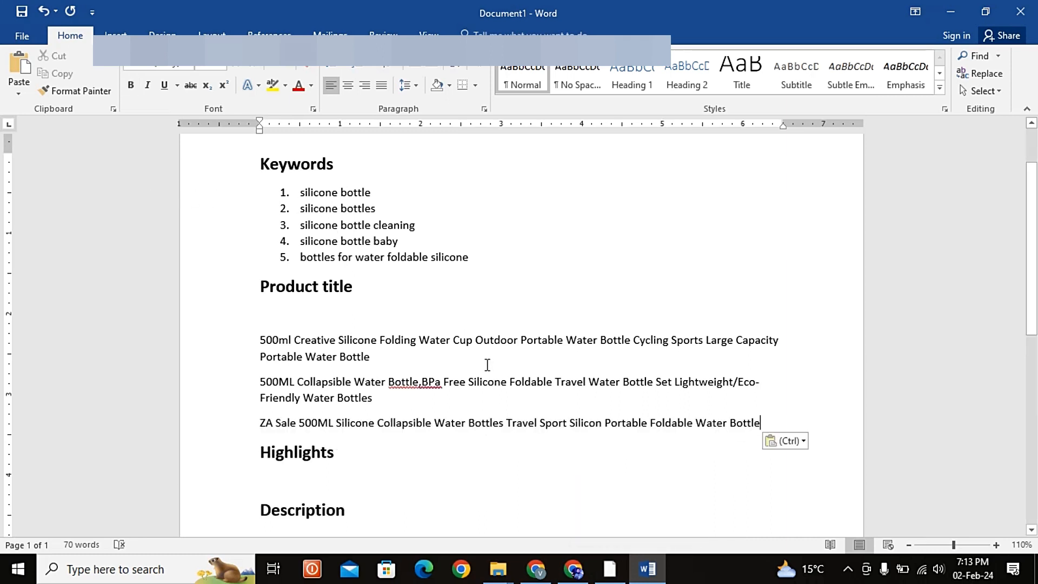
Step: Join the three pasted listing titles into one continuous paragraph
{"action": "right_click", "coordinate": [423, 383]}
{"action": "left_click", "coordinate": [403, 403]}
{"action": "left_click", "coordinate": [268, 338]}
{"action": "left_click", "coordinate": [265, 381]}
{"action": "key", "text": "BackSpace"}
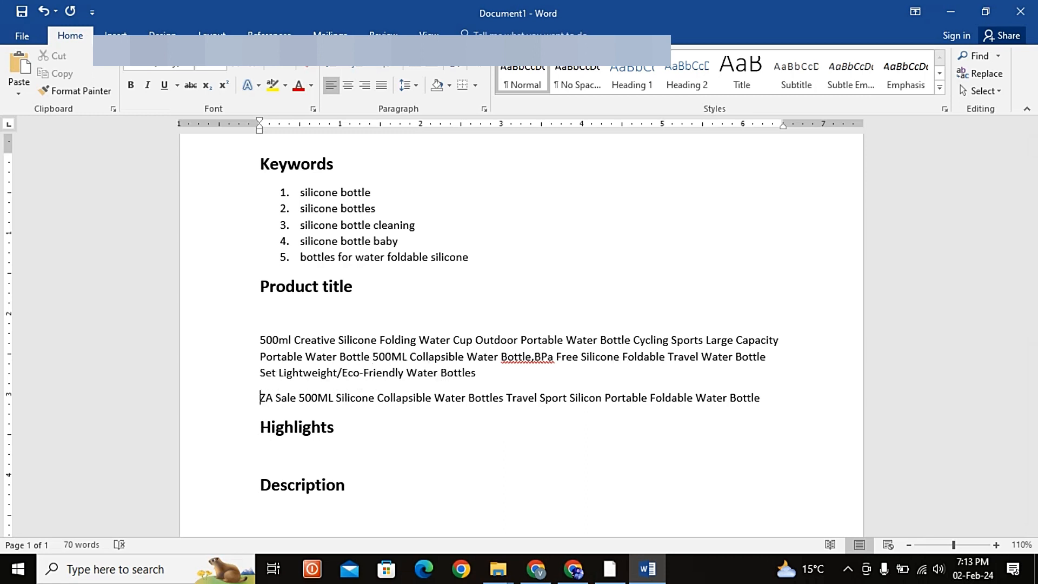
{"action": "key", "text": "BackSpace"}
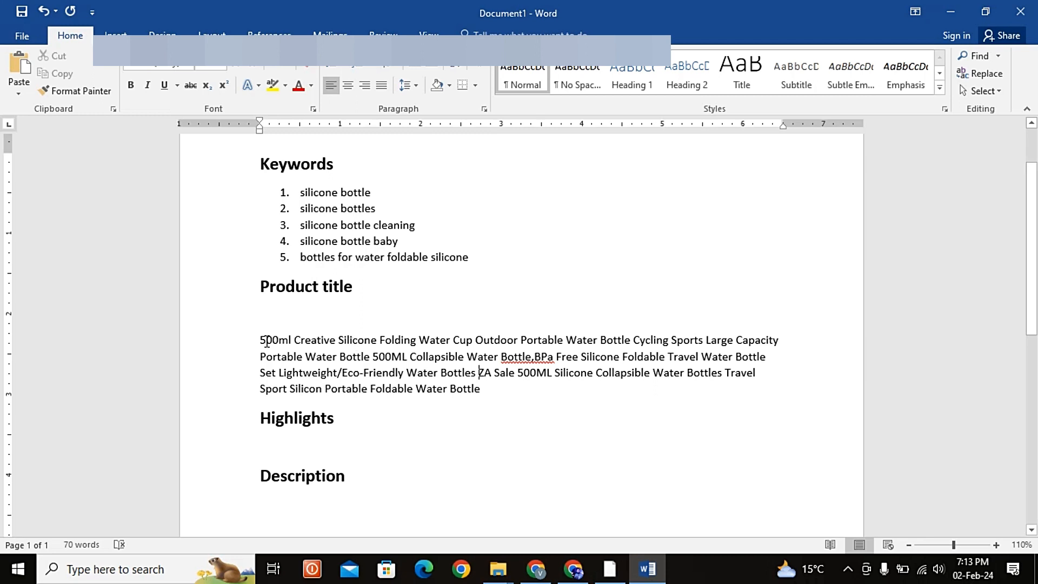
Step: Delete the repeated "500ML" before "Collapsible Water Bottle" in the combined title
{"action": "left_click", "coordinate": [261, 339]}
{"action": "key", "text": "Right"}
{"action": "key", "text": "Right"}
{"action": "key", "text": "Right"}
{"action": "key", "text": "Right"}
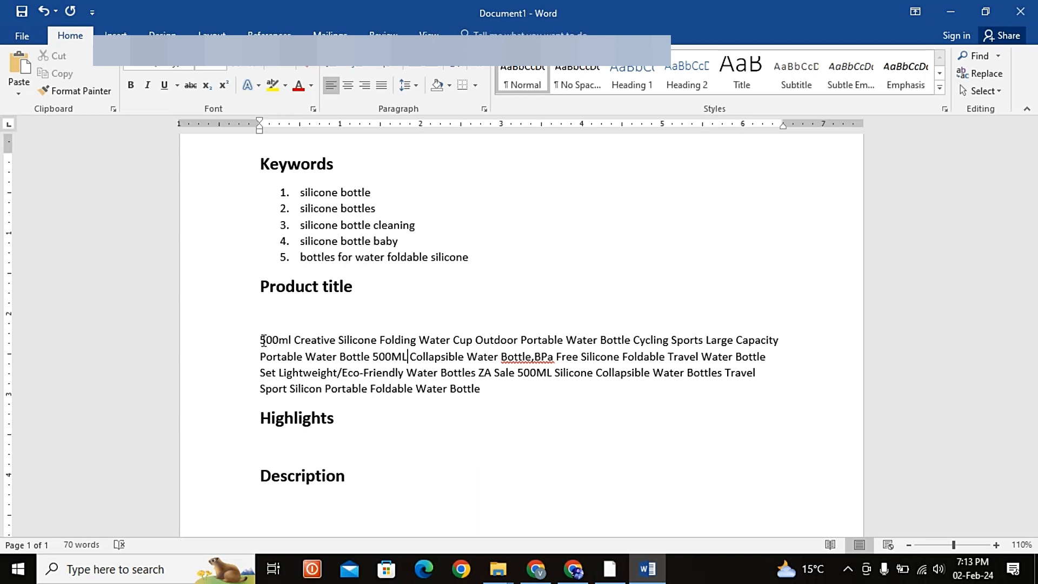
{"action": "key", "text": "BackSpace"}
{"action": "key", "text": "BackSpace"}
{"action": "key", "text": "BackSpace"}
{"action": "key", "text": "BackSpace"}
{"action": "key", "text": "BackSpace"}
{"action": "key", "text": "BackSpace"}
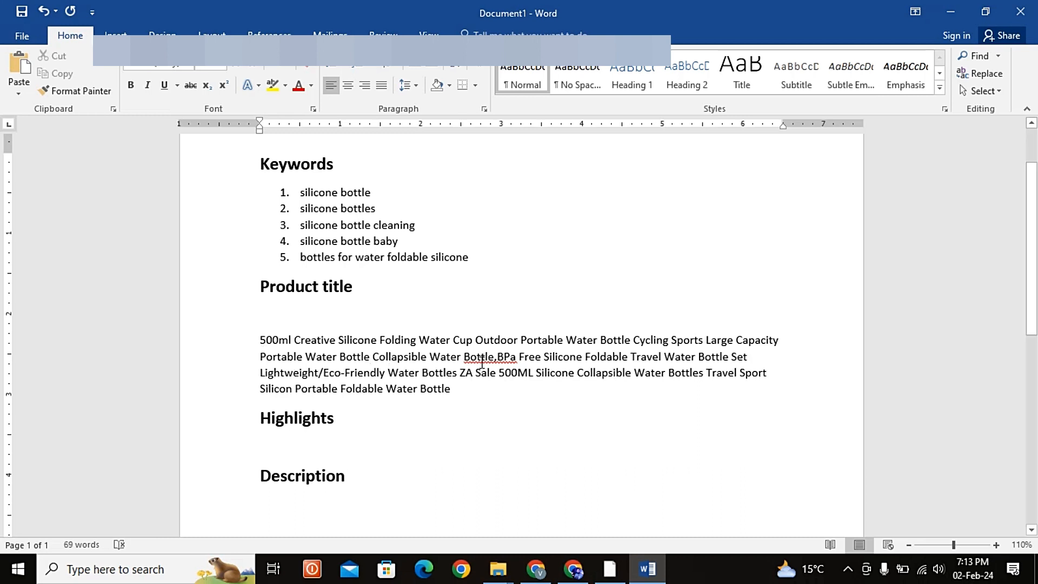
Step: Replace the comma before "BPa" with a space and delete "Travel" before "Water Bottle Set" in the title
{"action": "left_click", "coordinate": [497, 357]}
{"action": "key", "text": "BackSpace"}
Step: Delete "ZA Sale 500ML Silicone Collapsible Water Bottles" from the combined title
{"action": "key", "text": "BackSpace"}
{"action": "key", "text": "BackSpace"}
{"action": "key", "text": "BackSpace"}
{"action": "key", "text": "BackSpace"}
{"action": "key", "text": "BackSpace"}
{"action": "key", "text": "BackSpace"}
{"action": "key", "text": "BackSpace"}
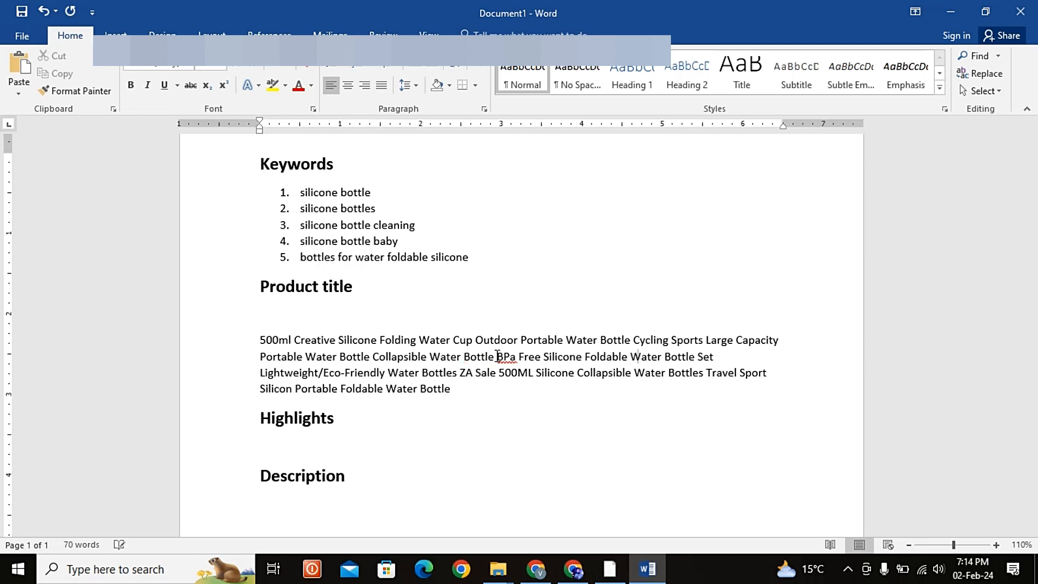
{"action": "key", "text": "ctrl+Left"}
{"action": "key", "text": "ctrl+Left"}
{"action": "key", "text": "ctrl+Left"}
{"action": "key", "text": "ctrl+Left"}
{"action": "key", "text": "ctrl+Left"}
{"action": "key", "text": "ctrl+shift+Right"}
{"action": "key", "text": "ctrl+shift+Right"}
{"action": "key", "text": "ctrl+shift+Right"}
{"action": "key", "text": "ctrl+shift+Right"}
{"action": "key", "text": "ctrl+shift+Right"}
{"action": "key", "text": "ctrl+shift+Right"}
{"action": "key", "text": "ctrl+shift+Right"}
Step: Delete the repeated "Portable Water Bottle" after "Large Capacity" and "Water Bottles" after "Eco-Friendly" in the title
{"action": "key", "text": "BackSpace"}
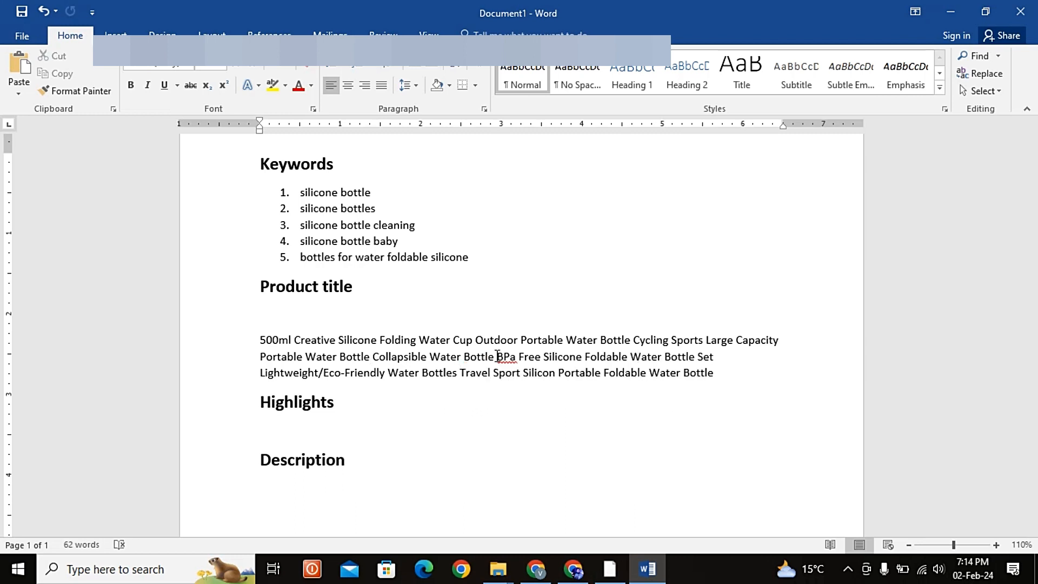
{"action": "key", "text": "ctrl+shift+Left"}
{"action": "key", "text": "ctrl+shift+Left"}
{"action": "key", "text": "ctrl+shift+Left"}
{"action": "key", "text": "BackSpace"}
{"action": "key", "text": "ctrl+shift+Left"}
{"action": "key", "text": "ctrl+shift+Left"}
{"action": "key", "text": "BackSpace"}
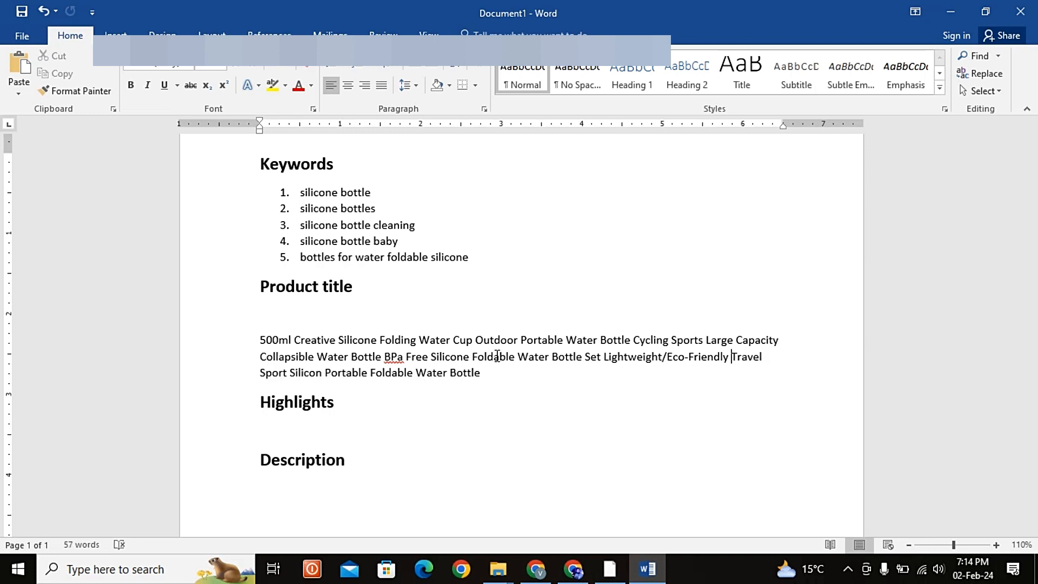
Step: Remove the empty line between the Product title heading and the combined title
{"action": "left_click", "coordinate": [488, 373]}
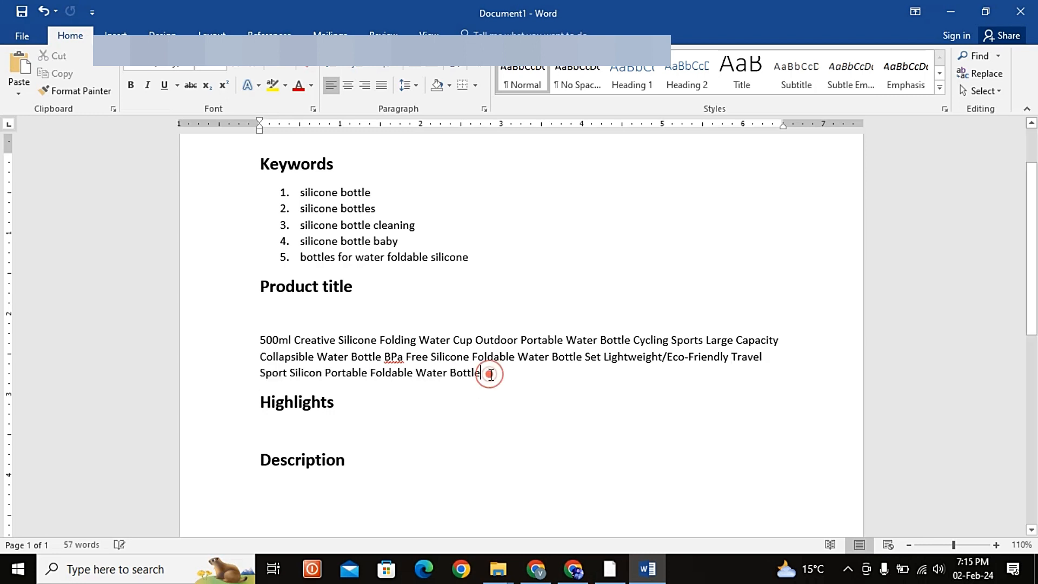
{"action": "left_click", "coordinate": [252, 344]}
{"action": "key", "text": "BackSpace"}
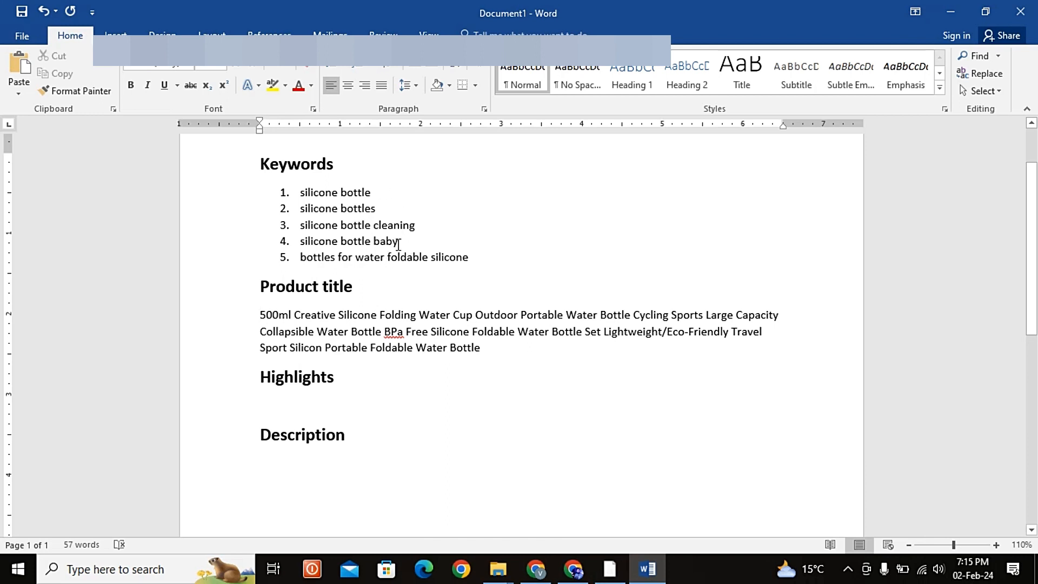
Step: Check the listed keywords, from "silicone bottle cleaning" to "bottles for water foldable silicone", against the wording of the product title
{"action": "left_click_drag", "start_coordinate": [420, 223], "coordinate": [301, 225]}
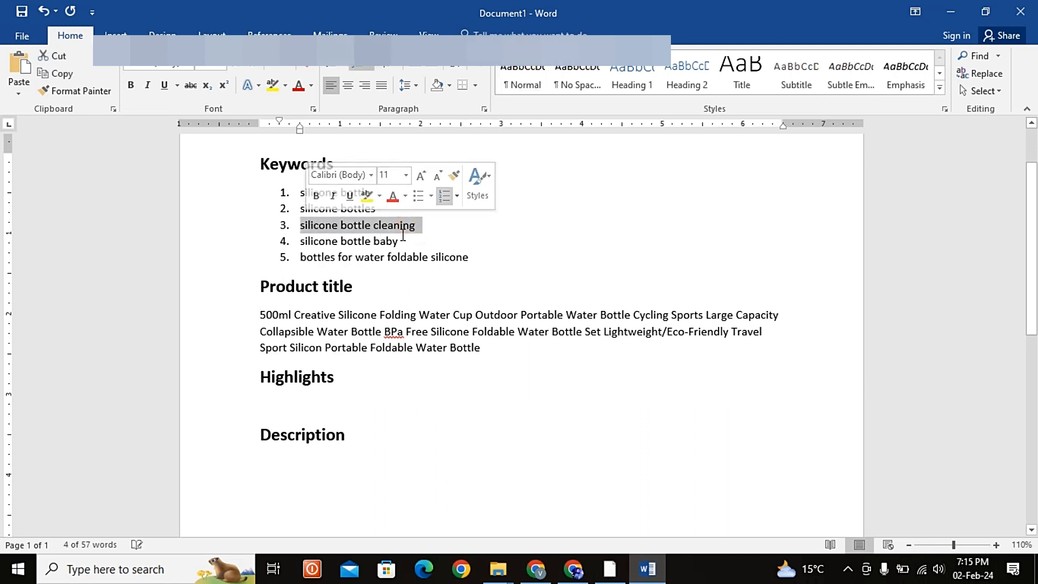
{"action": "left_click_drag", "start_coordinate": [406, 241], "coordinate": [307, 244]}
{"action": "left_click", "coordinate": [457, 261]}
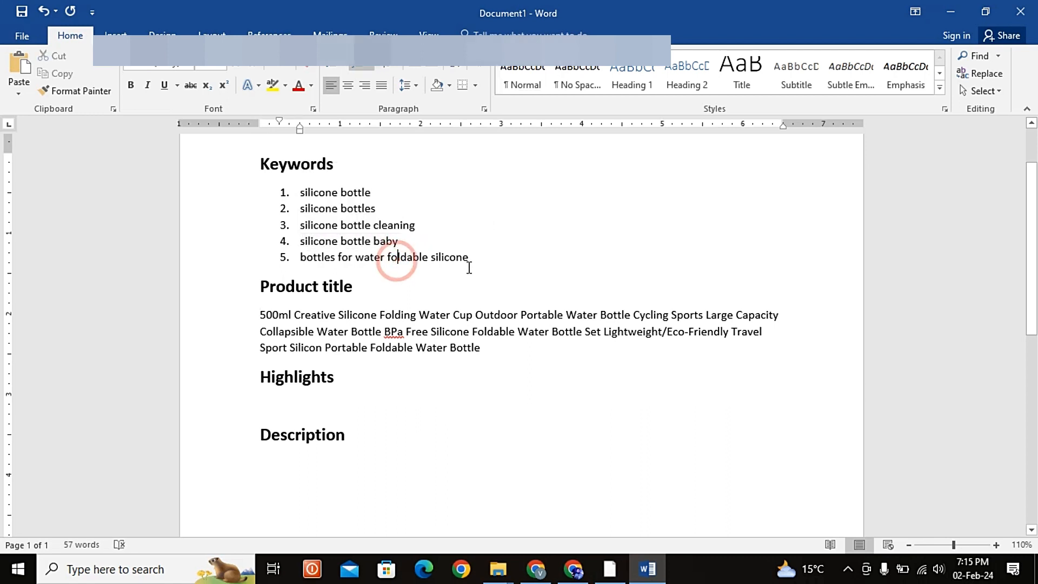
{"action": "left_click_drag", "start_coordinate": [469, 263], "coordinate": [373, 264]}
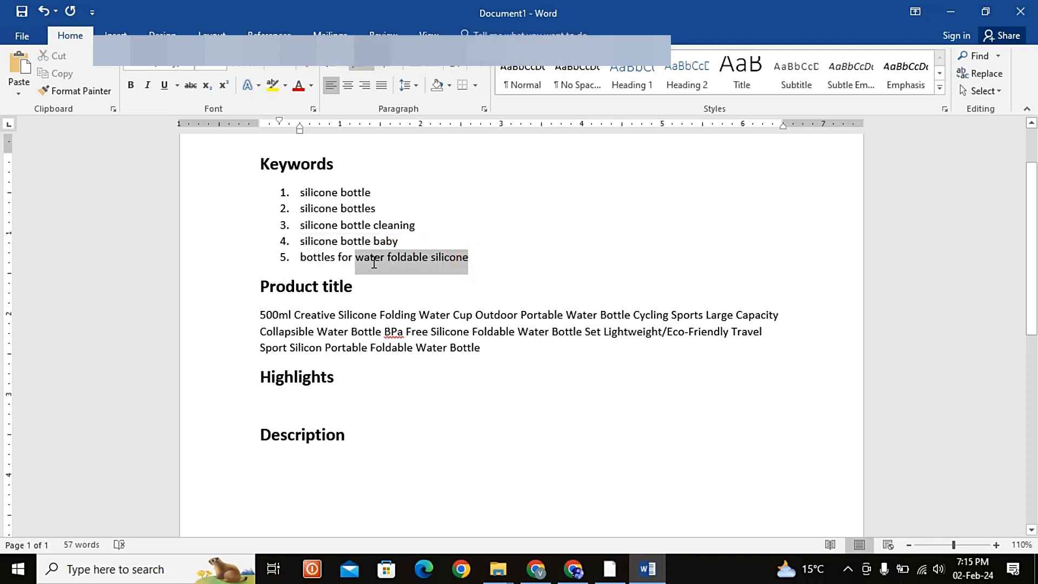
{"action": "left_click", "coordinate": [393, 268]}
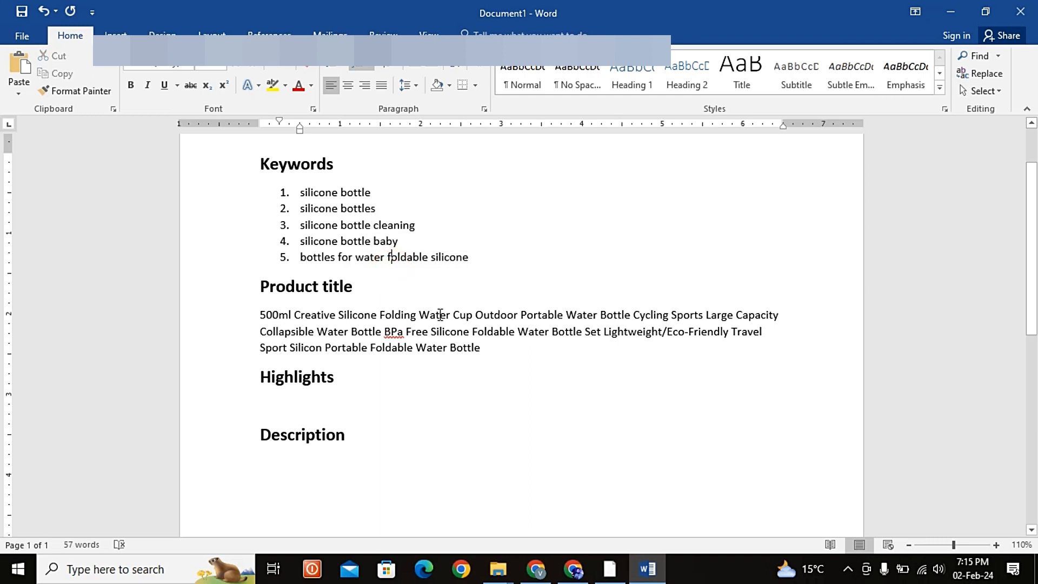
{"action": "left_click", "coordinate": [482, 347]}
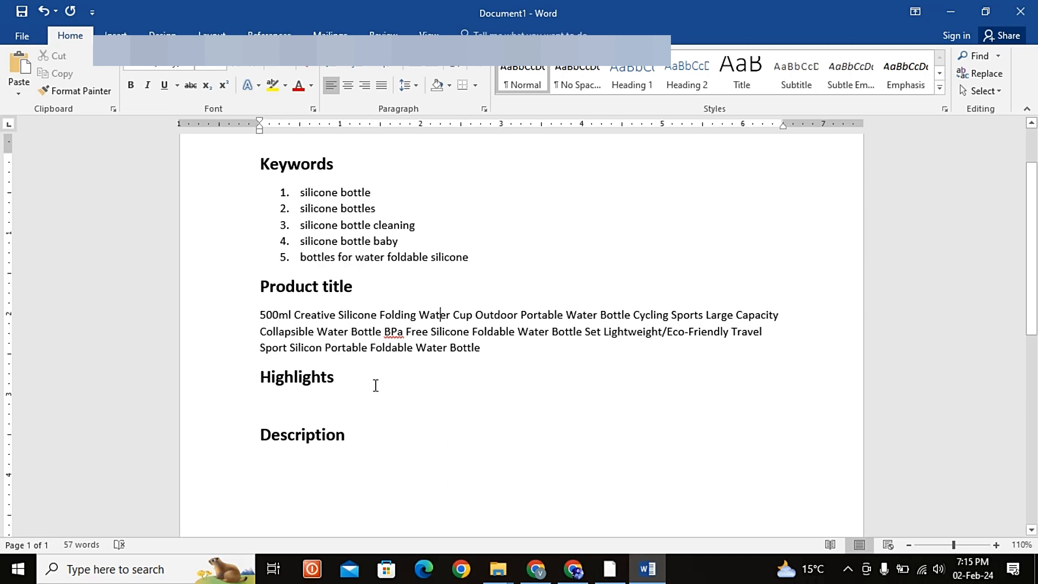
{"action": "left_click", "coordinate": [343, 399]}
{"action": "left_click", "coordinate": [519, 342]}
Step: Insert the store name "Xyz store" at the beginning of the product title
{"action": "left_click", "coordinate": [263, 315]}
{"action": "type", "text": "xyz "}
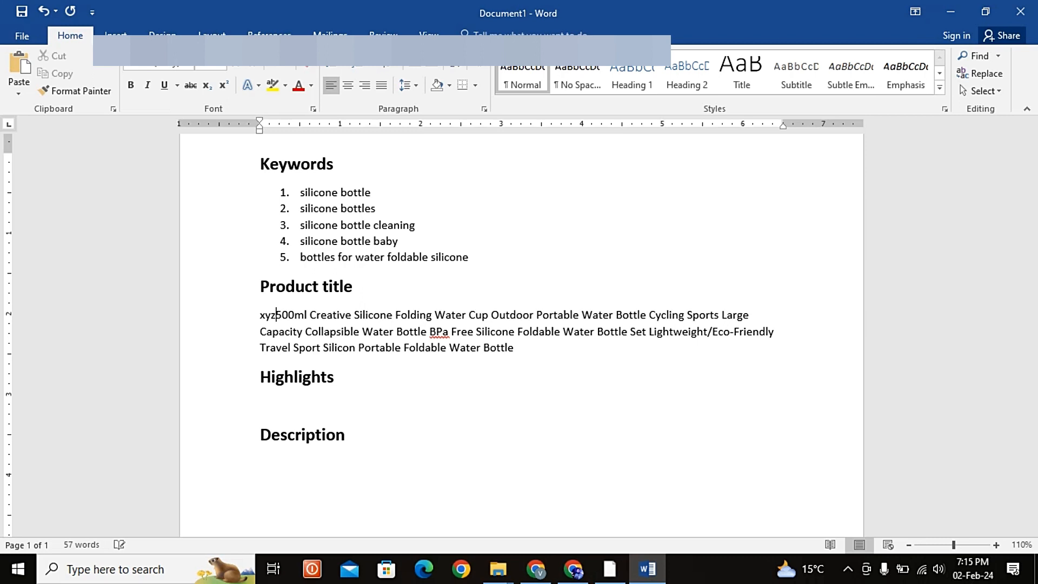
{"action": "type", "text": "store"}
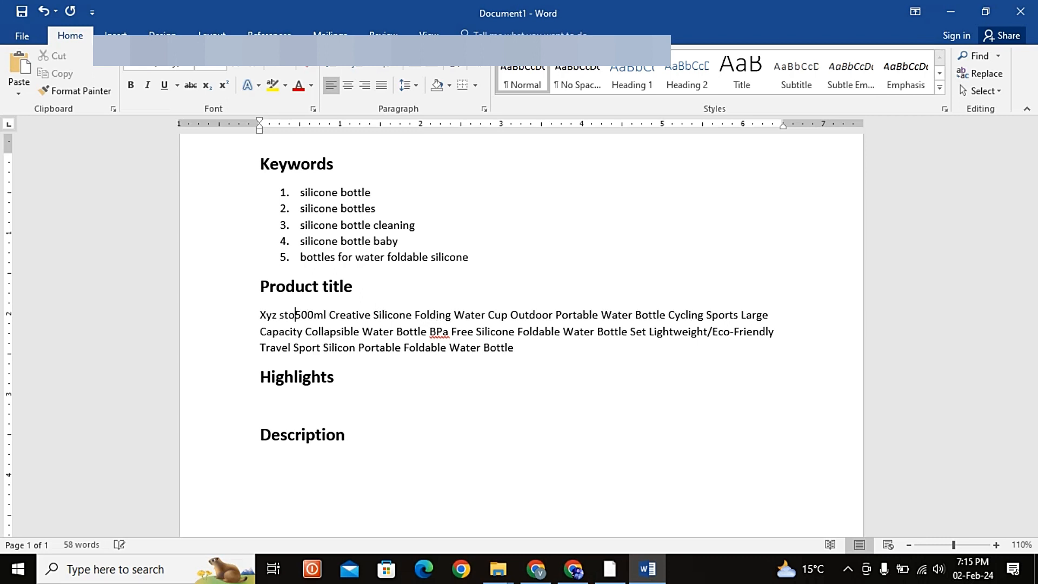
{"action": "type", "text": " -"}
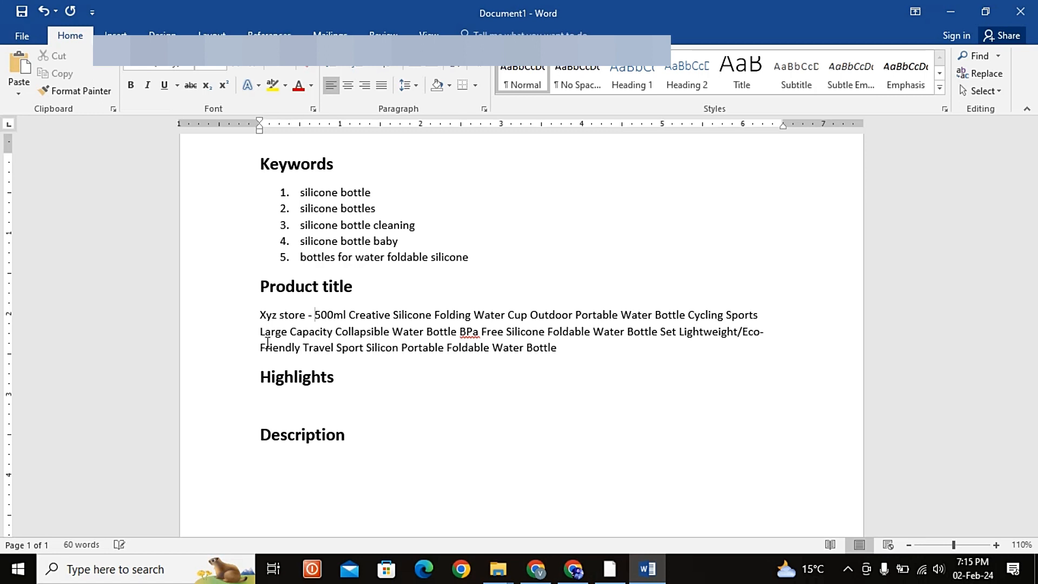
Step: Remove the store name "Xyz store -" from the beginning of the product title
{"action": "key", "text": "BackSpace"}
{"action": "key", "text": "BackSpace"}
{"action": "key", "text": "BackSpace"}
{"action": "key", "text": "BackSpace"}
{"action": "key", "text": "BackSpace"}
{"action": "key", "text": "BackSpace"}
{"action": "key", "text": "BackSpace"}
{"action": "key", "text": "BackSpace"}
{"action": "key", "text": "BackSpace"}
{"action": "key", "text": "BackSpace"}
{"action": "key", "text": "BackSpace"}
{"action": "key", "text": "BackSpace"}
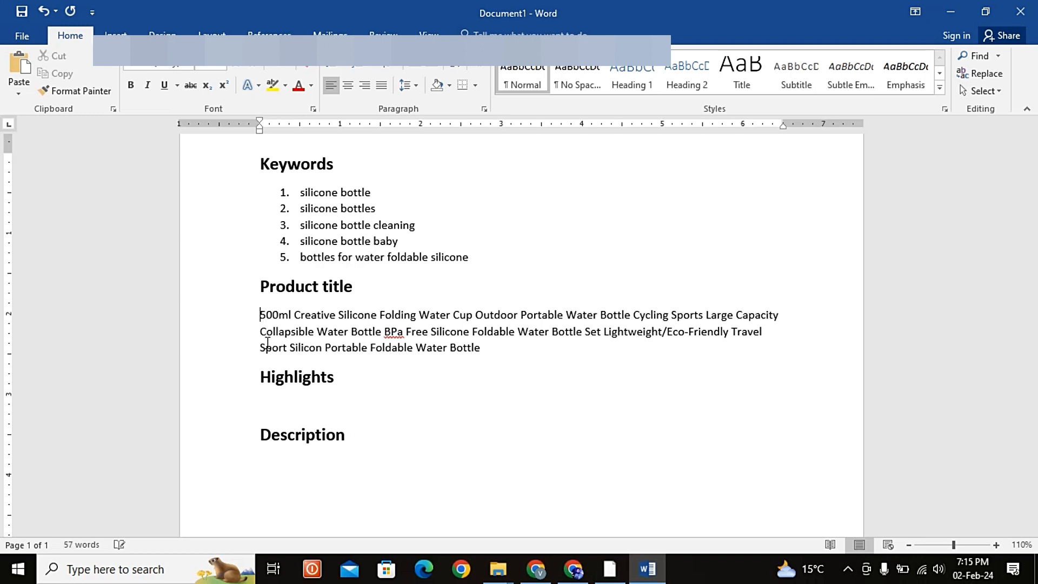
Step: With the Highlights section ready for text, switch to Chrome and copy all product detail bullets from the ZA Sale 500ML bottle listing
{"action": "left_click", "coordinate": [352, 406]}
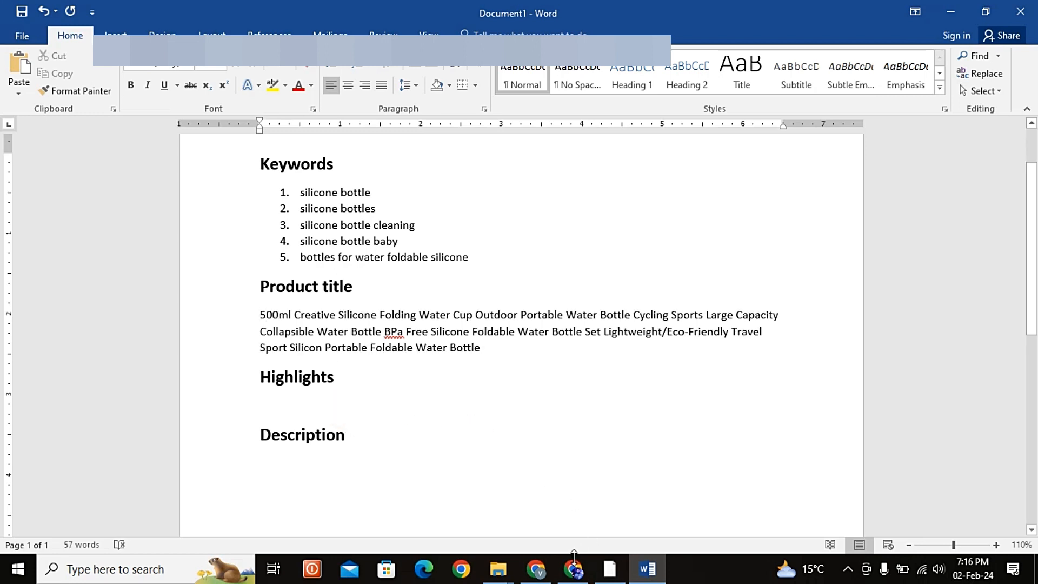
{"action": "left_click", "coordinate": [575, 557]}
{"action": "scroll", "coordinate": [598, 427], "scroll_direction": "down", "scroll_amount": 7}
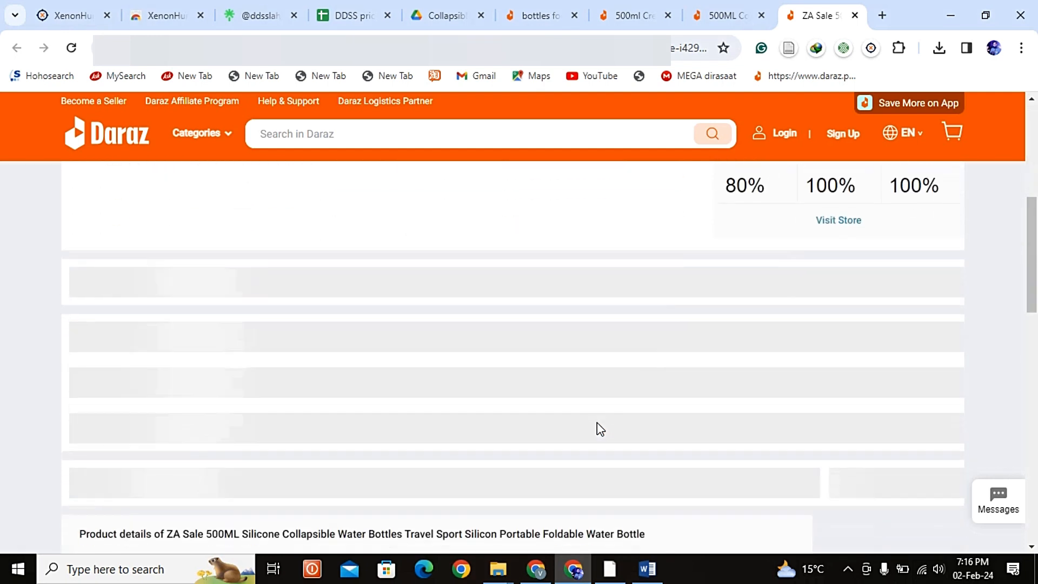
{"action": "scroll", "coordinate": [598, 427], "scroll_direction": "down", "scroll_amount": 3}
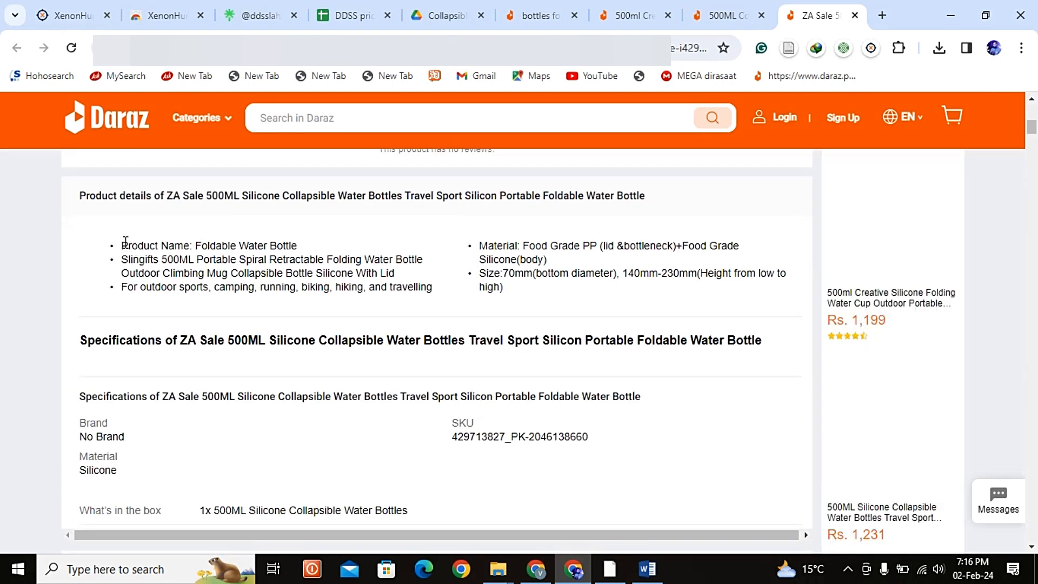
{"action": "left_click_drag", "start_coordinate": [126, 242], "coordinate": [561, 298]}
{"action": "key", "text": "ctrl+c"}
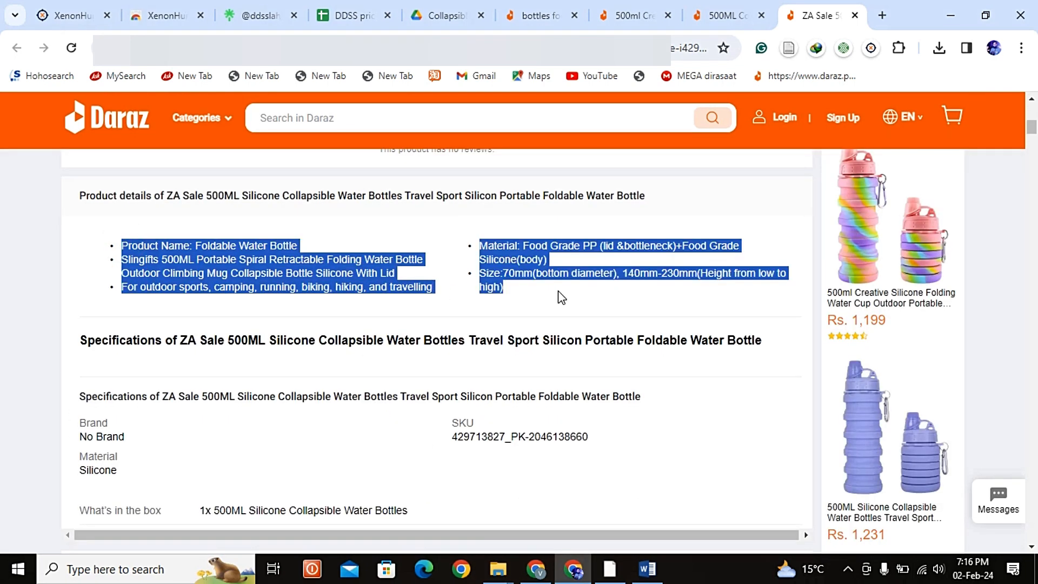
Step: Switch to Word and paste the copied product details under the Highlights heading as text only, with a new line after them
{"action": "key", "text": "alt+Tab"}
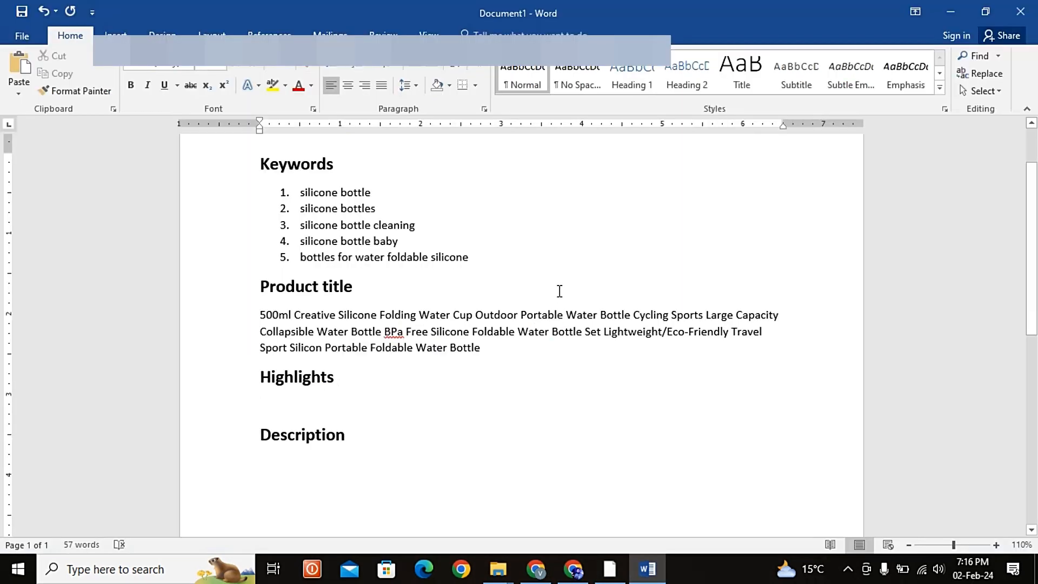
{"action": "key", "text": "ctrl+v"}
{"action": "key", "text": "ctrl"}
{"action": "key", "text": "Right"}
{"action": "key", "text": "Right"}
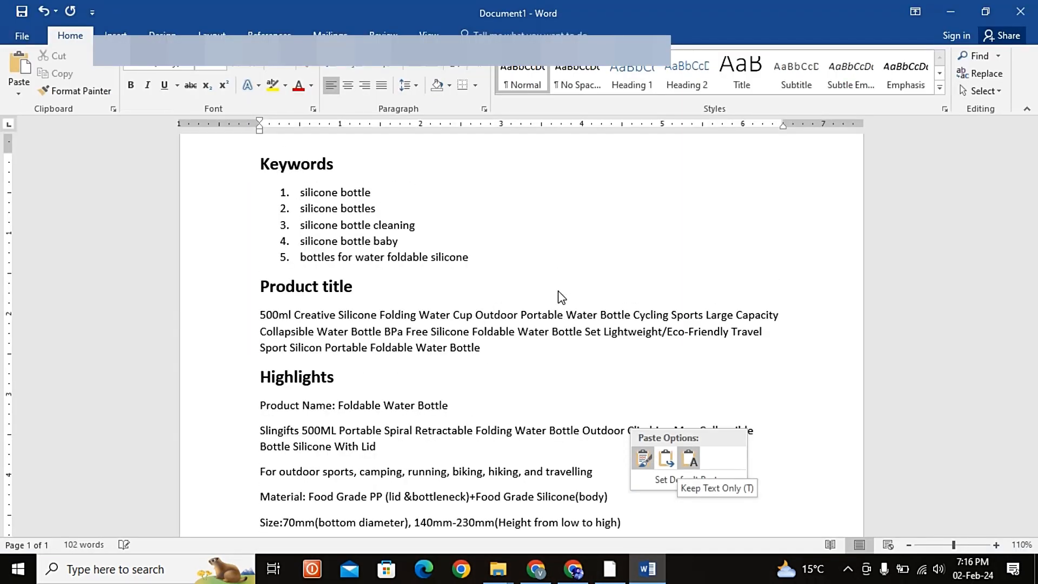
{"action": "key", "text": "Return"}
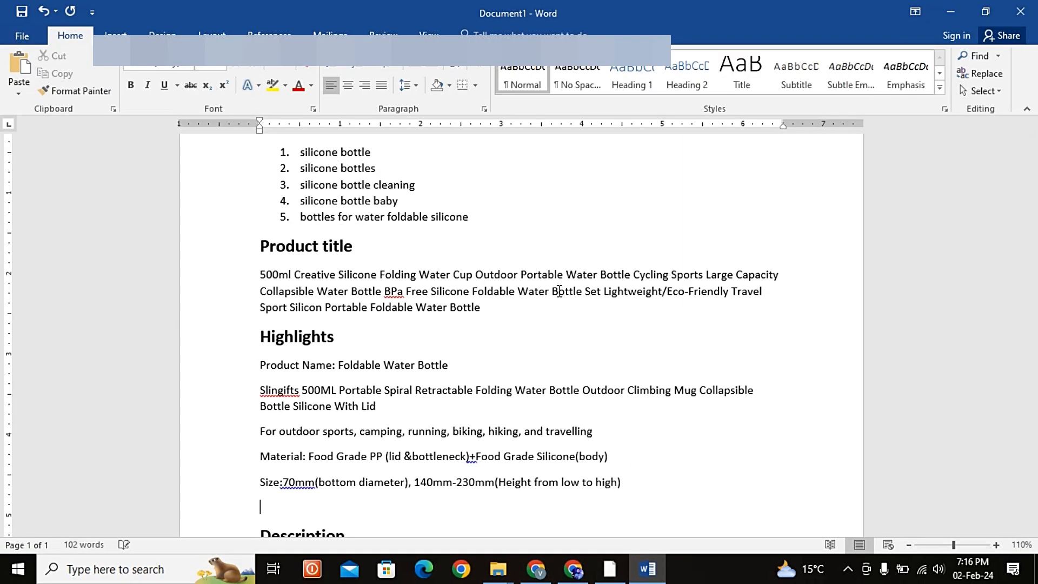
Step: Switch to Chrome and copy the product details bullet from the "500ML Collapsible Water Bottle,BPa Free" listing
{"action": "key", "text": "alt+Tab"}
{"action": "left_click", "coordinate": [725, 16]}
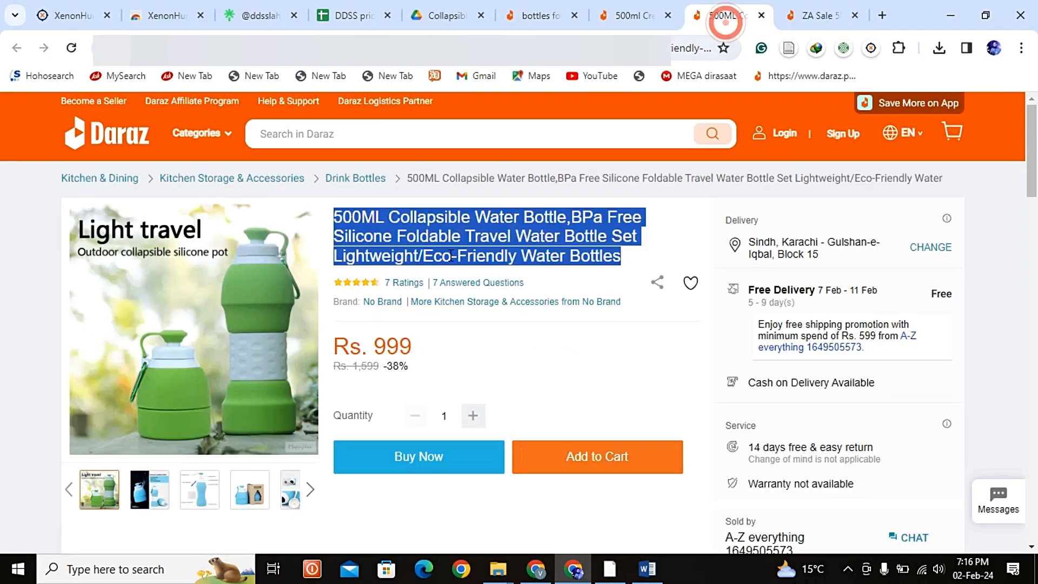
{"action": "scroll", "coordinate": [360, 351], "scroll_direction": "down", "scroll_amount": 5}
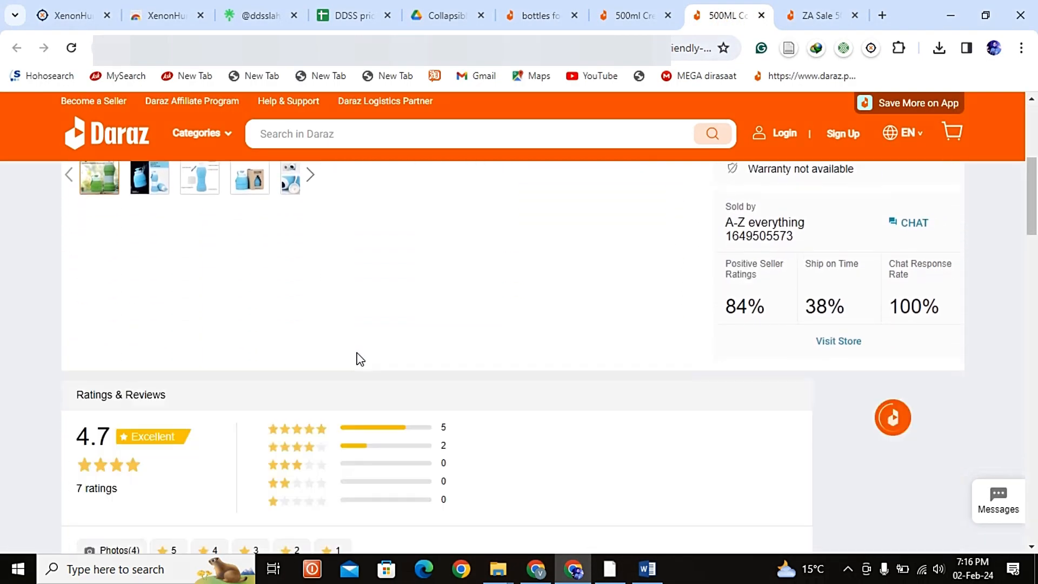
{"action": "scroll", "coordinate": [360, 359], "scroll_direction": "down", "scroll_amount": 7}
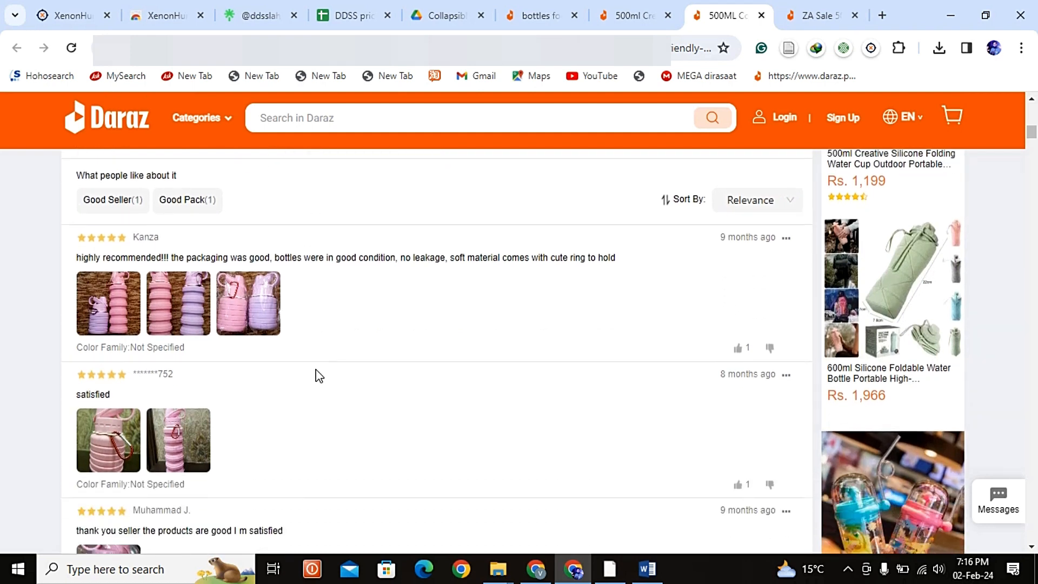
{"action": "scroll", "coordinate": [322, 373], "scroll_direction": "down", "scroll_amount": 7}
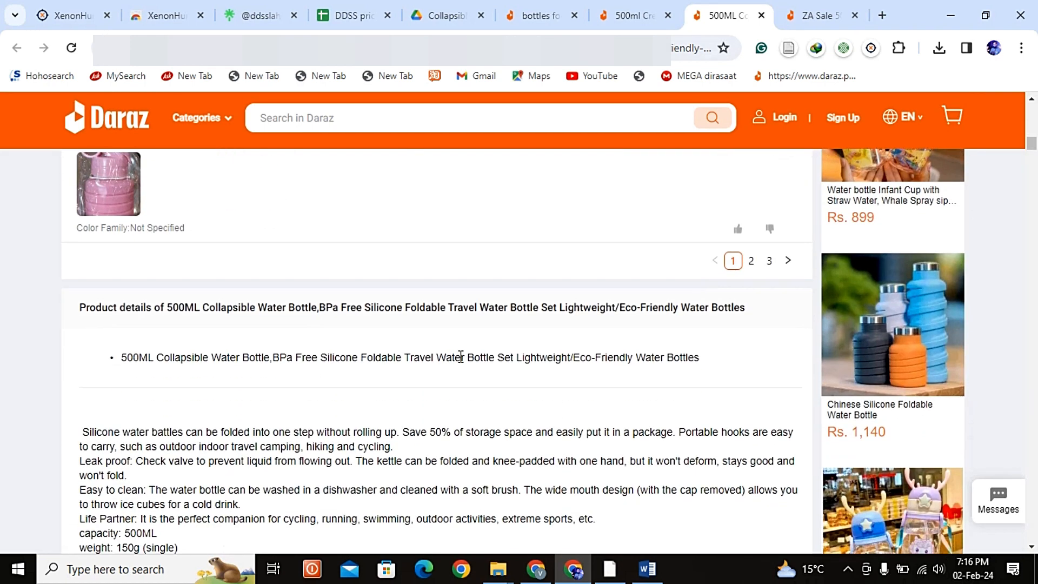
{"action": "left_click_drag", "start_coordinate": [706, 361], "coordinate": [111, 348]}
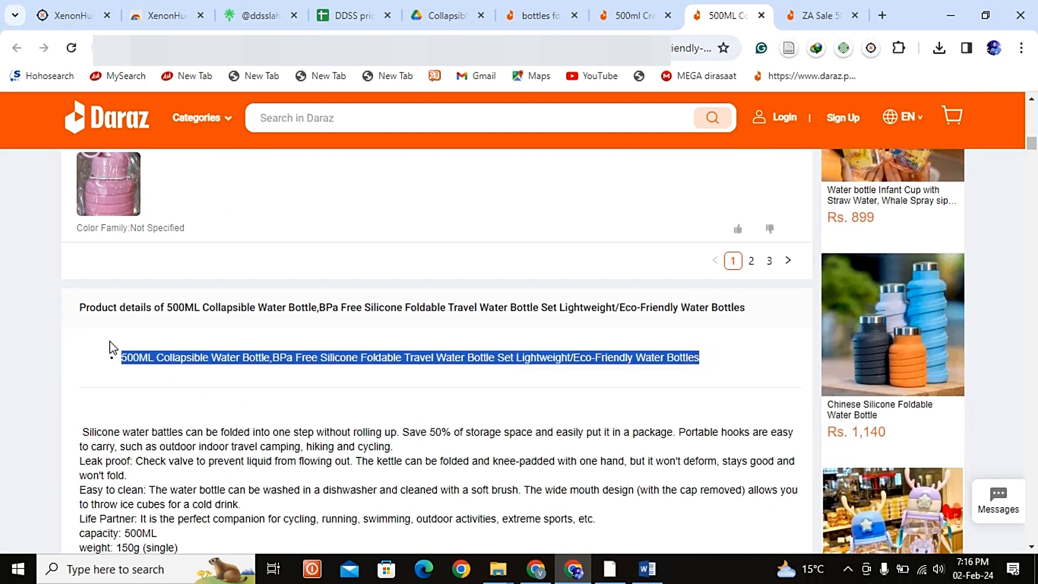
{"action": "left_click", "coordinate": [480, 372]}
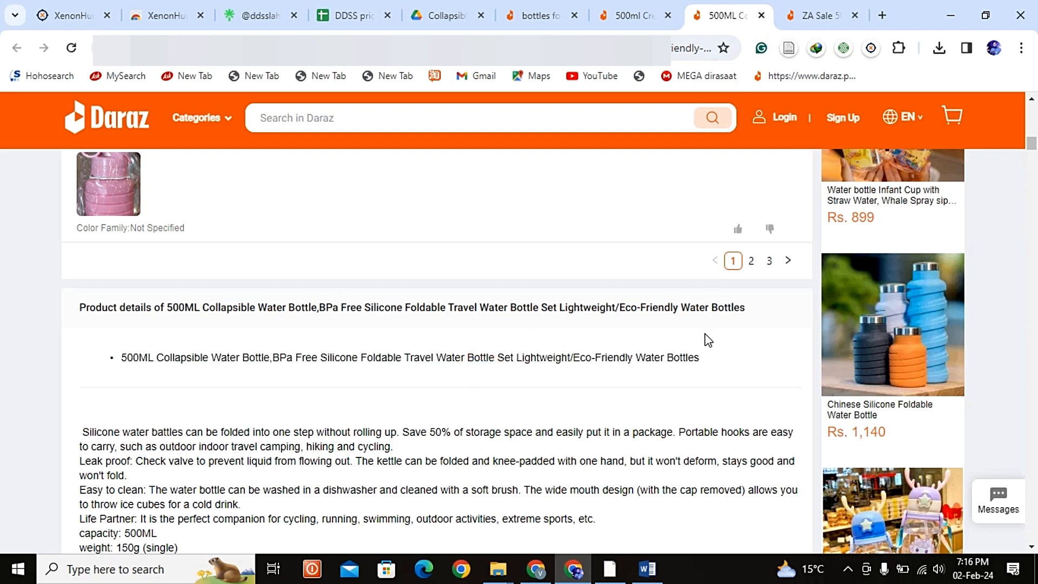
{"action": "left_click_drag", "start_coordinate": [714, 359], "coordinate": [125, 370]}
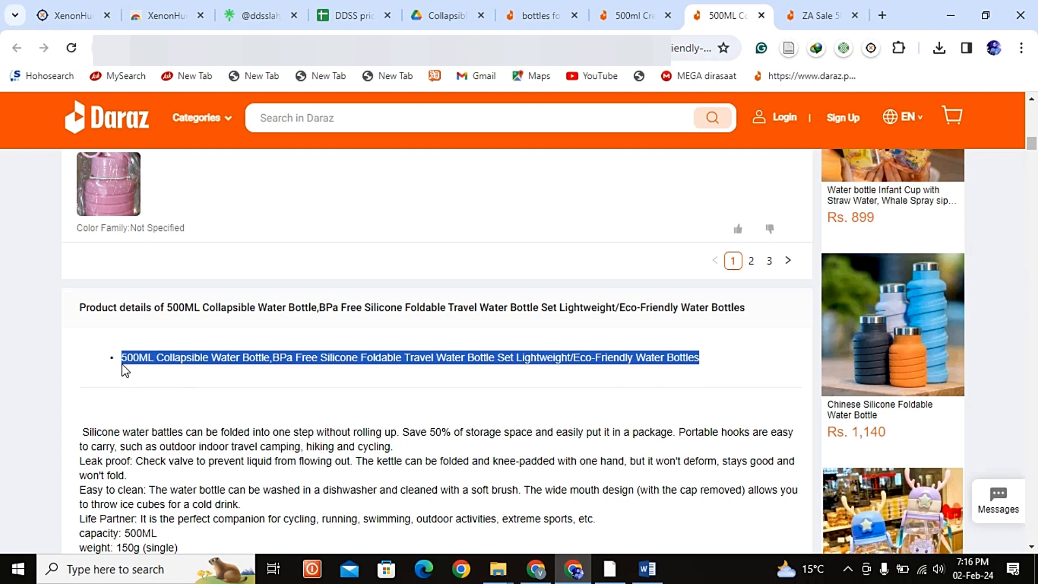
Step: Switch to Word and paste the copied bullet as text only below the Size line in Highlights
{"action": "key", "text": "alt+Tab"}
{"action": "type", "text": "500ML Collapsible Water Bottle BPa Free Silicone Foldable Travel Water Bottle Set Lightweight/Eco-Friendly Water Bottles"}
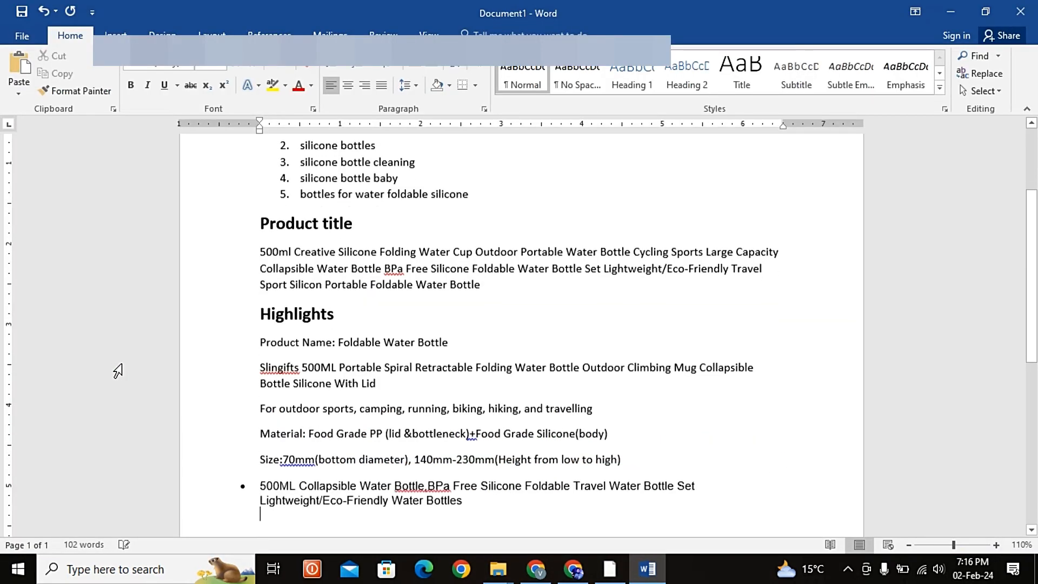
{"action": "key", "text": "ctrl"}
{"action": "key", "text": "Right"}
{"action": "key", "text": "Right"}
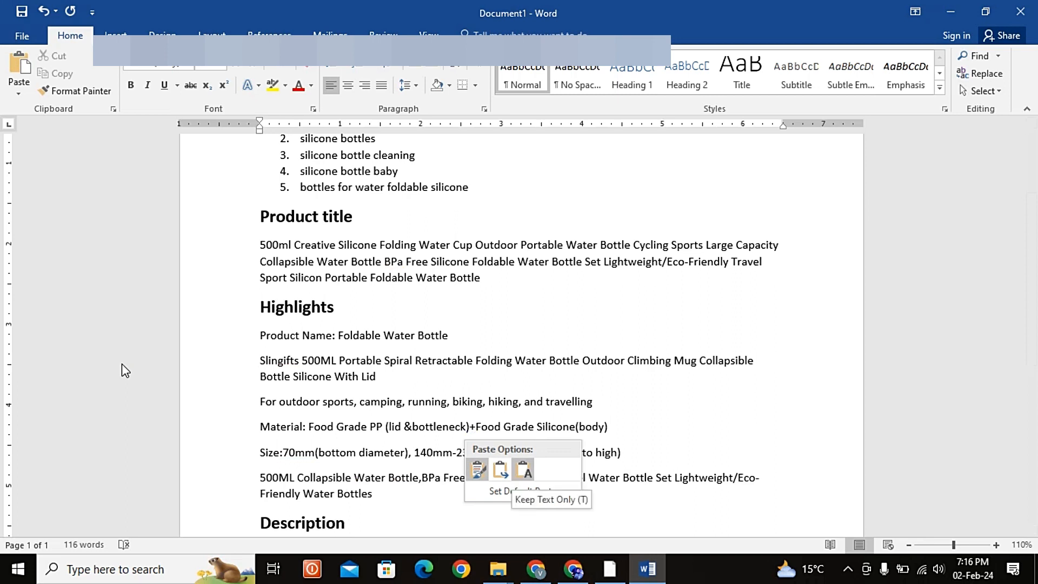
{"action": "key", "text": "Return"}
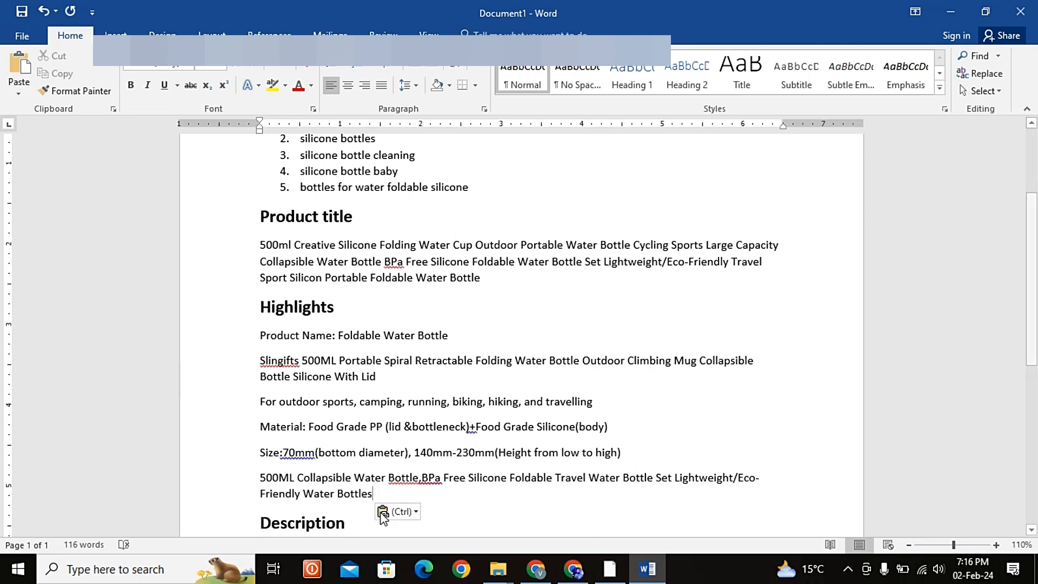
Step: Split the pasted highlight into separate lines: "500ML Collapsible Water Bottle", "BPa Free", "Silicone Foldable Travel Water Bottle Set", "Lightweight" and "Eco-Friendly Water Bottles"
{"action": "left_click", "coordinate": [329, 482]}
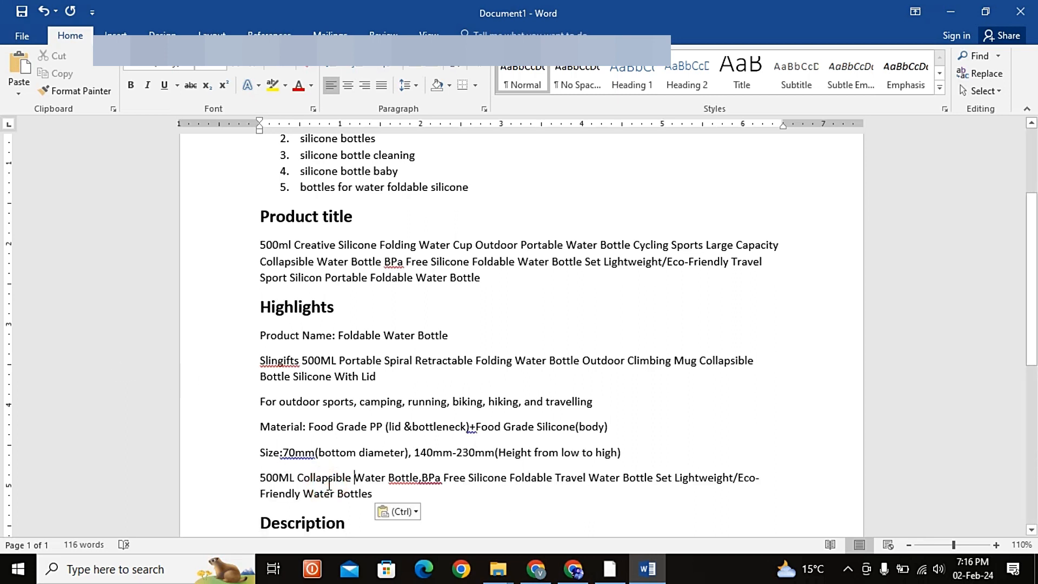
{"action": "left_click", "coordinate": [421, 478]}
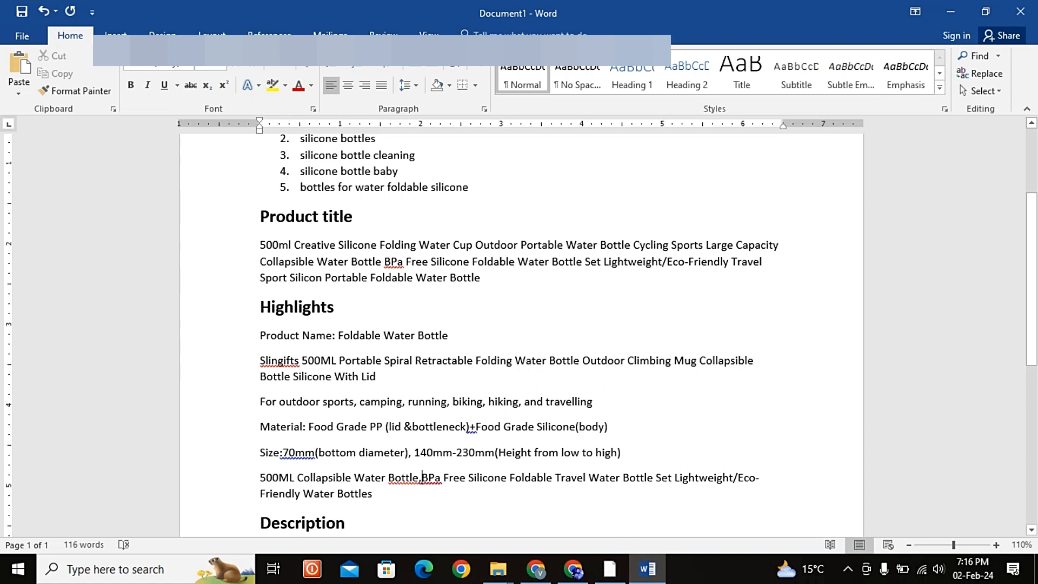
{"action": "key", "text": "Return"}
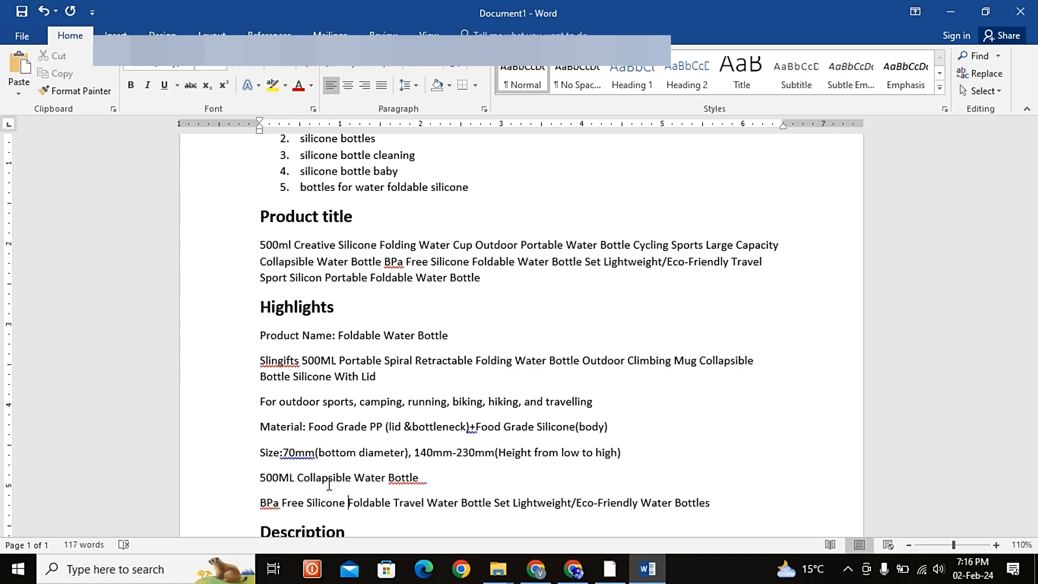
{"action": "key", "text": "Return"}
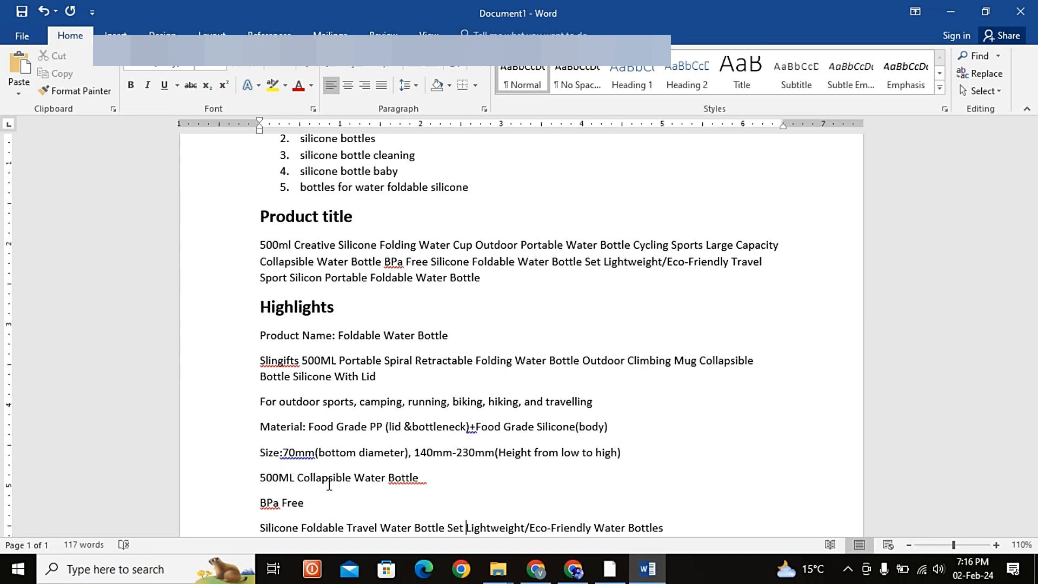
{"action": "key", "text": "Return"}
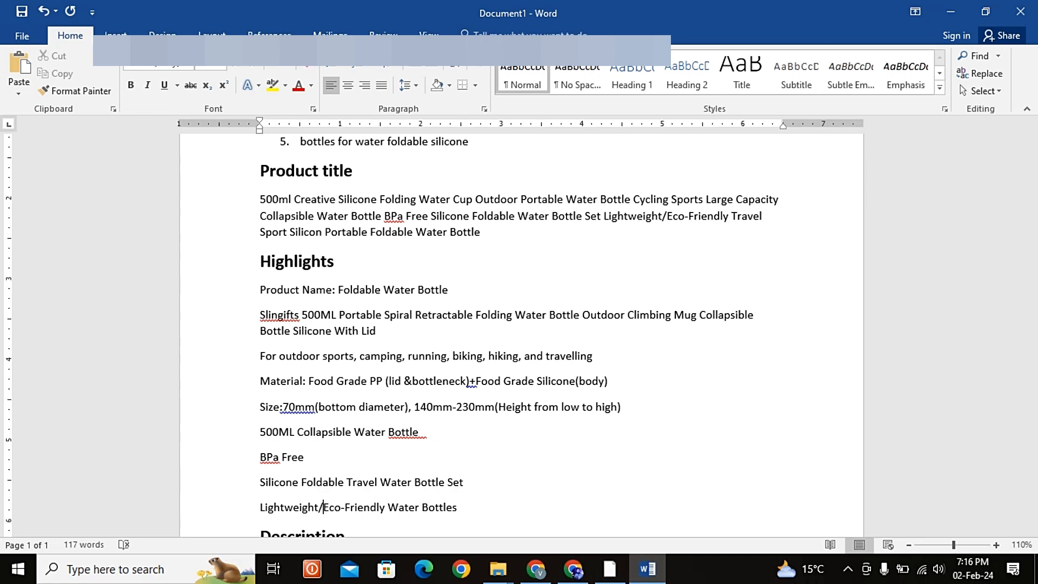
{"action": "key", "text": "BackSpace"}
{"action": "key", "text": "Return"}
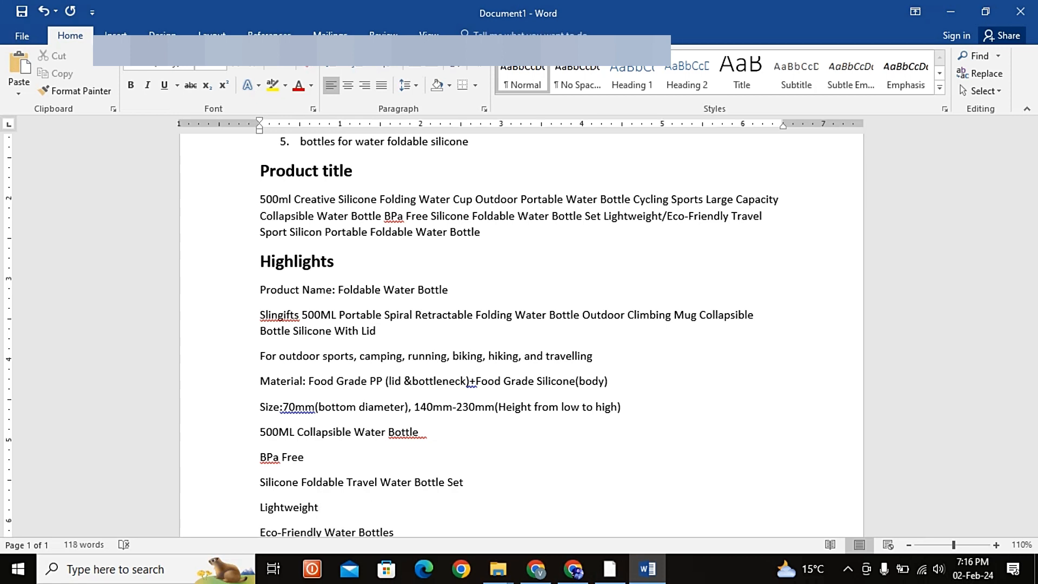
Step: Switch to Chrome and close the "500ML Collapsible Water Bottle,BPa Free" listing
{"action": "key", "text": "alt+Tab"}
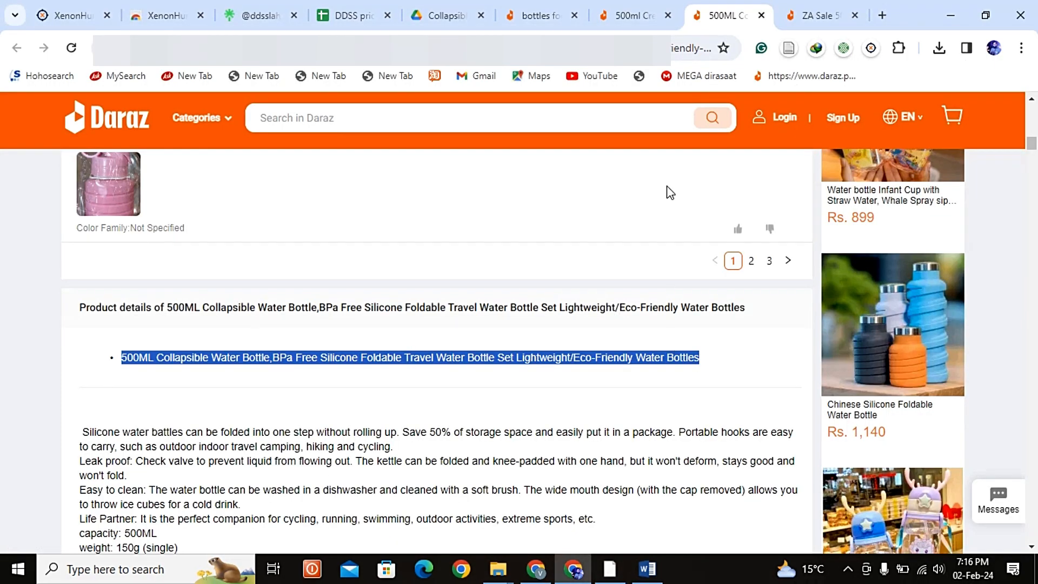
{"action": "left_click", "coordinate": [762, 16]}
{"action": "left_click", "coordinate": [668, 8]}
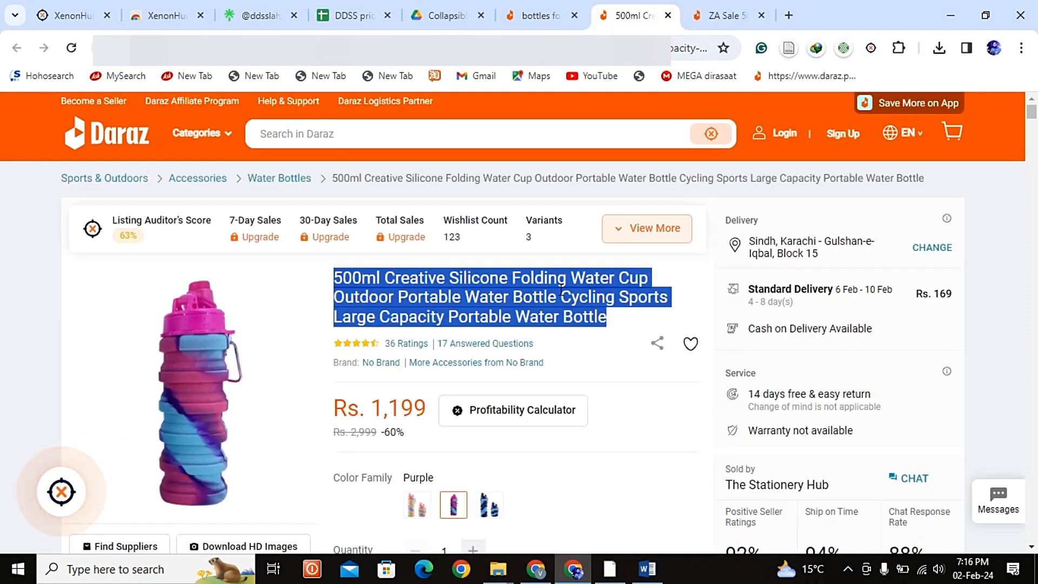
Step: Examine the product detail bullets and description in the "500ml Creative Silicone Folding Water Cup" listing
{"action": "scroll", "coordinate": [486, 401], "scroll_direction": "down", "scroll_amount": 5}
{"action": "scroll", "coordinate": [502, 401], "scroll_direction": "down", "scroll_amount": 12}
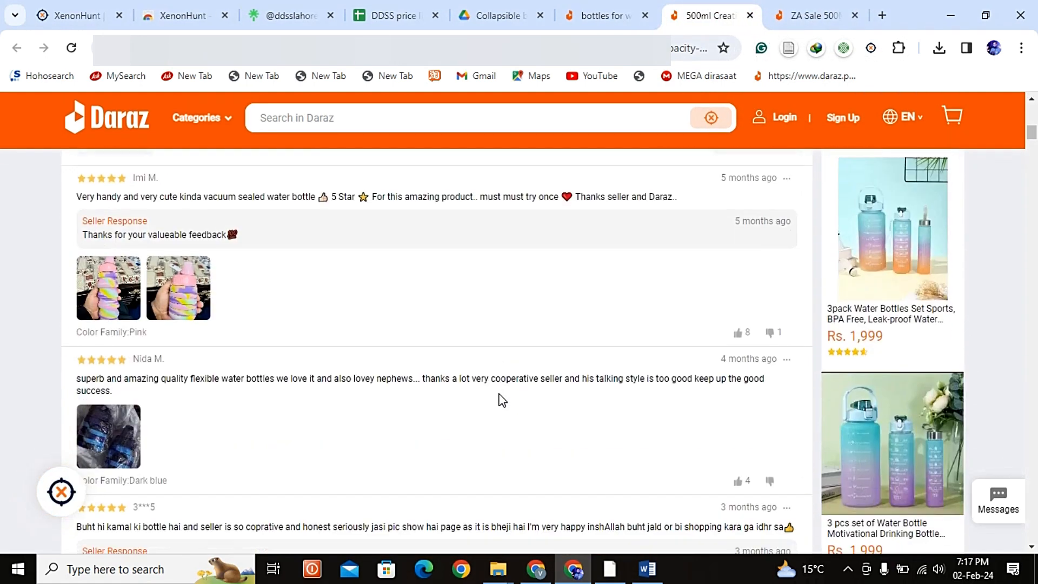
{"action": "scroll", "coordinate": [502, 401], "scroll_direction": "up", "scroll_amount": 3}
{"action": "scroll", "coordinate": [503, 401], "scroll_direction": "down", "scroll_amount": 5}
{"action": "scroll", "coordinate": [503, 401], "scroll_direction": "up", "scroll_amount": 3}
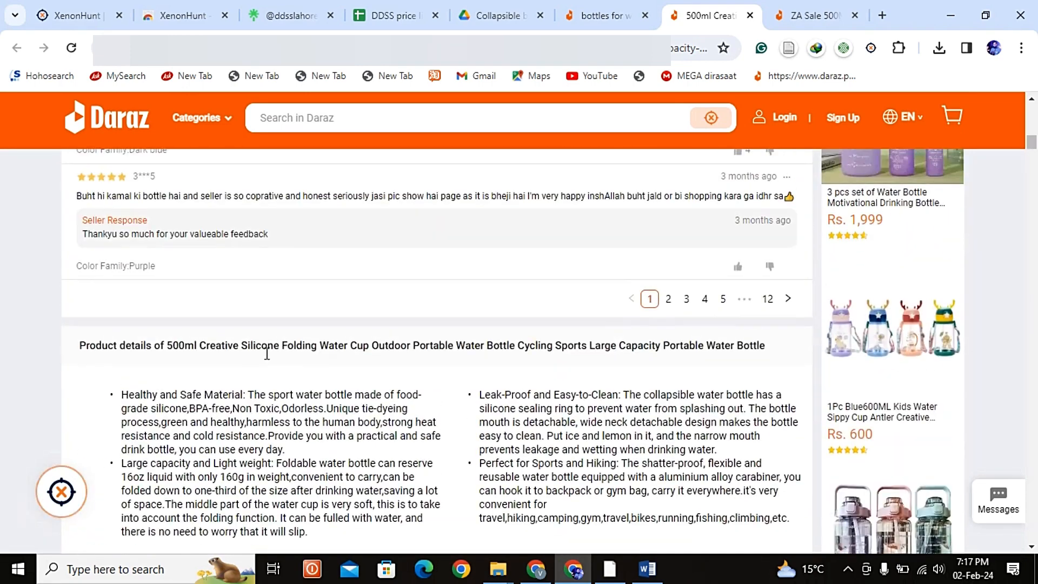
{"action": "scroll", "coordinate": [378, 465], "scroll_direction": "down", "scroll_amount": 1}
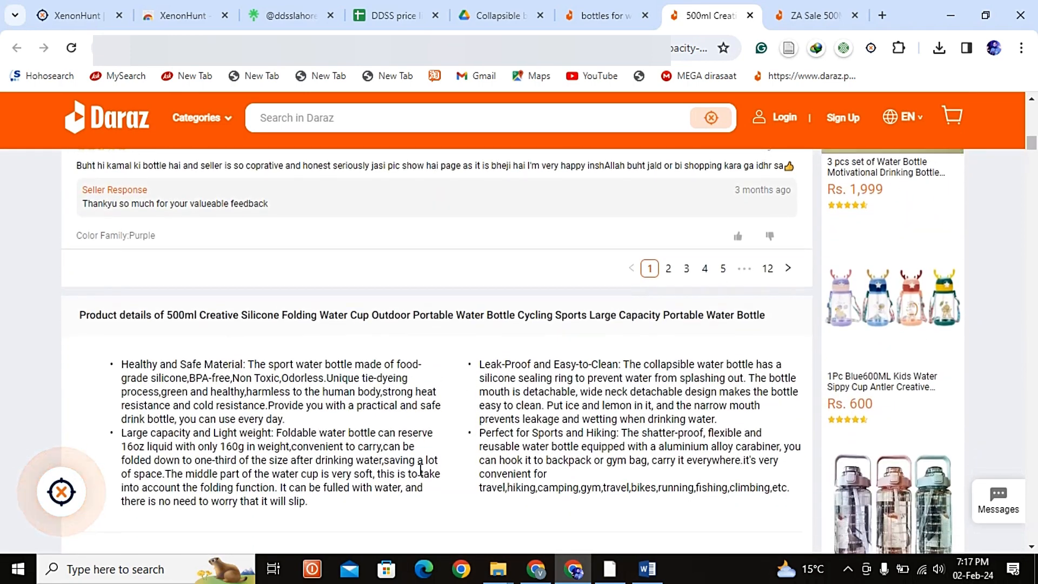
{"action": "scroll", "coordinate": [543, 461], "scroll_direction": "down", "scroll_amount": 1}
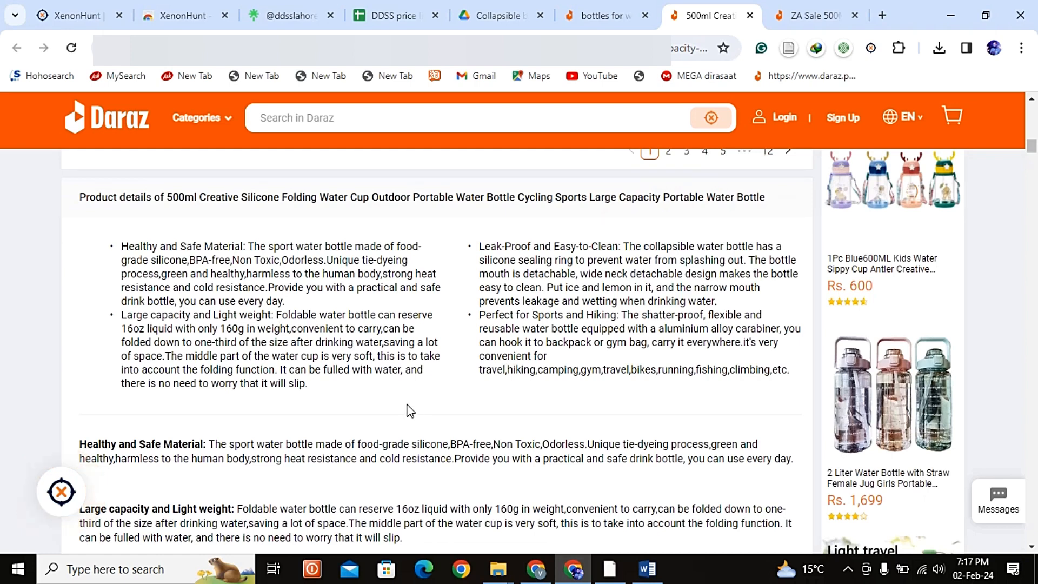
{"action": "scroll", "coordinate": [409, 410], "scroll_direction": "down", "scroll_amount": 2}
{"action": "scroll", "coordinate": [409, 409], "scroll_direction": "down", "scroll_amount": 4}
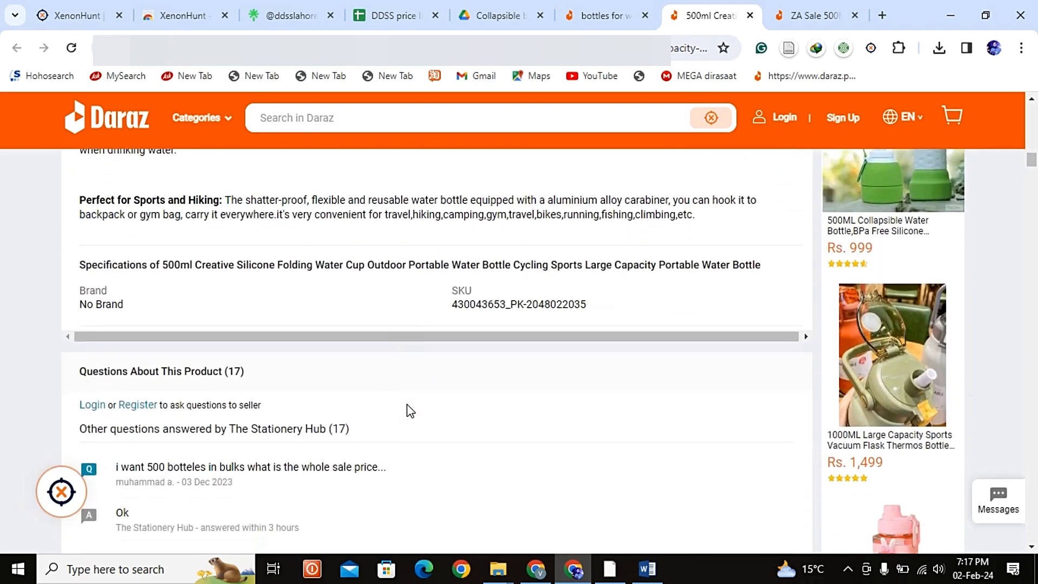
{"action": "scroll", "coordinate": [411, 411], "scroll_direction": "up", "scroll_amount": 4}
{"action": "scroll", "coordinate": [409, 411], "scroll_direction": "up", "scroll_amount": 2}
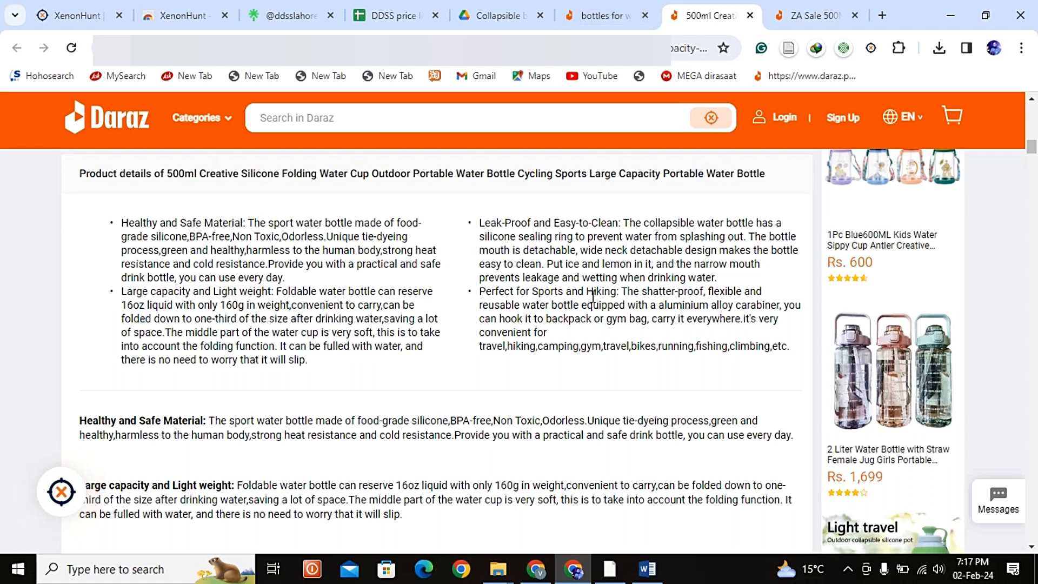
Step: Switch to Word and delete the brand word "Slingifts" from the second line of Highlights
{"action": "left_click", "coordinate": [643, 573]}
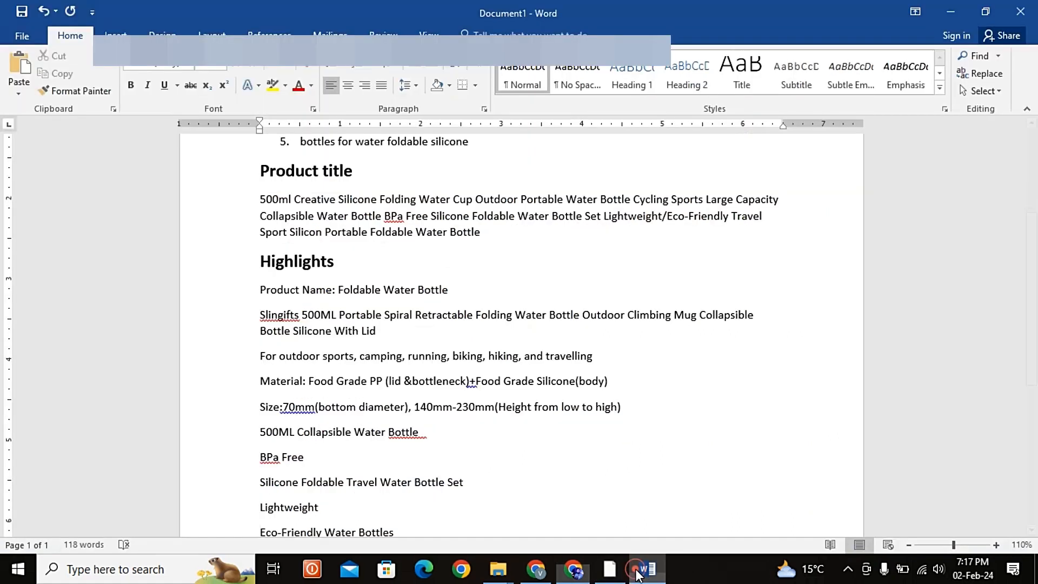
{"action": "scroll", "coordinate": [424, 465], "scroll_direction": "down", "scroll_amount": 2}
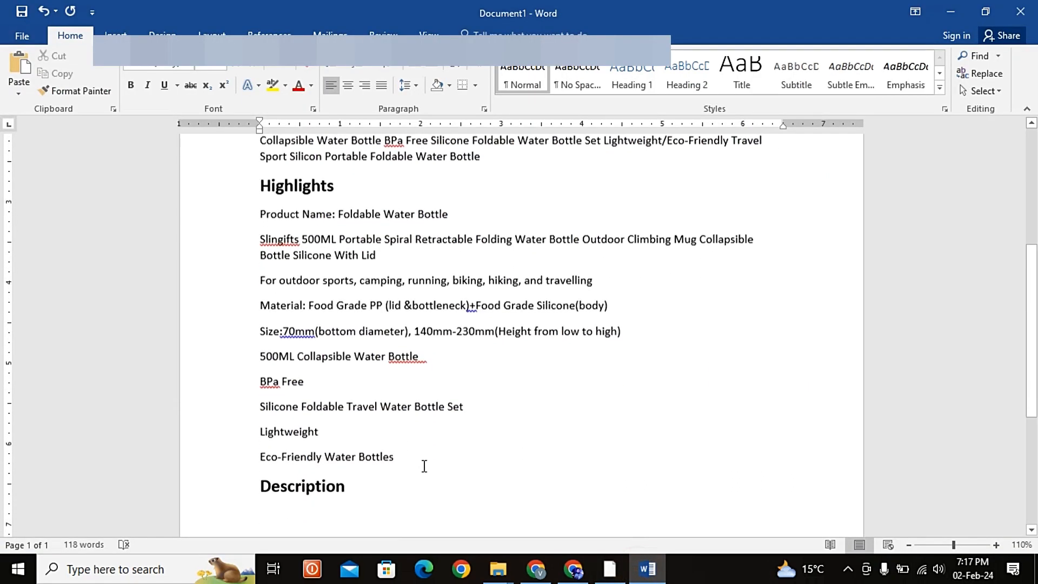
{"action": "left_click", "coordinate": [263, 217]}
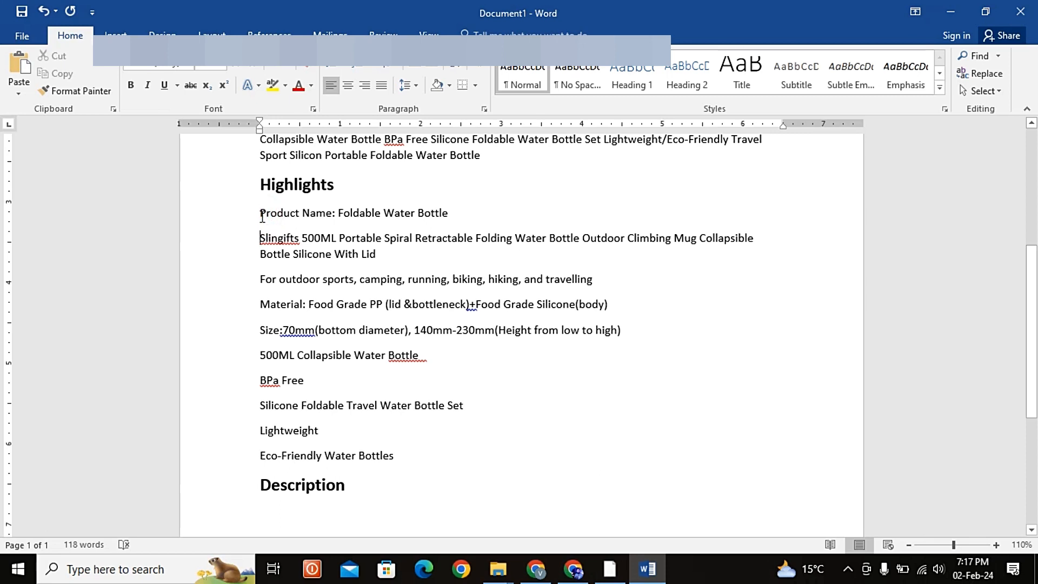
{"action": "key", "text": "Down"}
{"action": "key", "text": "Down"}
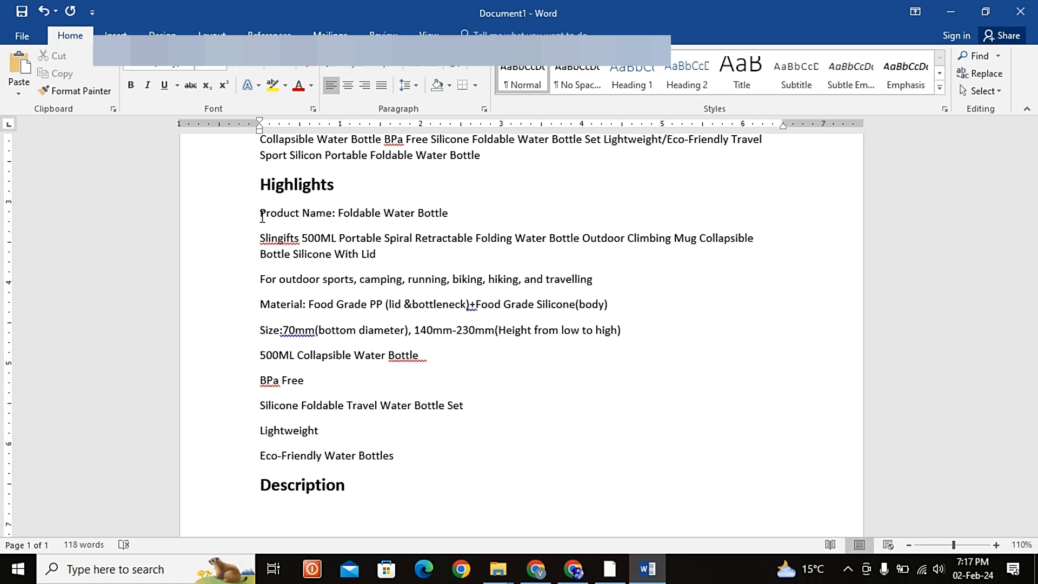
{"action": "key", "text": "shift+Right"}
{"action": "key", "text": "shift+Right"}
{"action": "key", "text": "shift+Right"}
{"action": "key", "text": "shift+Right"}
{"action": "key", "text": "shift+Right"}
{"action": "key", "text": "shift+Right"}
{"action": "key", "text": "shift+Right"}
{"action": "key", "text": "shift+Right"}
{"action": "key", "text": "shift+Right"}
{"action": "key", "text": "shift+Right"}
{"action": "key", "text": "shift+Right"}
{"action": "key", "text": "shift+Right"}
{"action": "key", "text": "shift+Right"}
{"action": "key", "text": "shift+Right"}
{"action": "key", "text": "shift+Right"}
{"action": "key", "text": "shift+Right"}
{"action": "key", "text": "shift+Right"}
{"action": "key", "text": "shift+Right"}
{"action": "key", "text": "shift+Right"}
{"action": "key", "text": "shift+Right"}
{"action": "key", "text": "shift+Right"}
{"action": "key", "text": "shift+Right"}
{"action": "key", "text": "shift+Right"}
{"action": "key", "text": "shift+Right"}
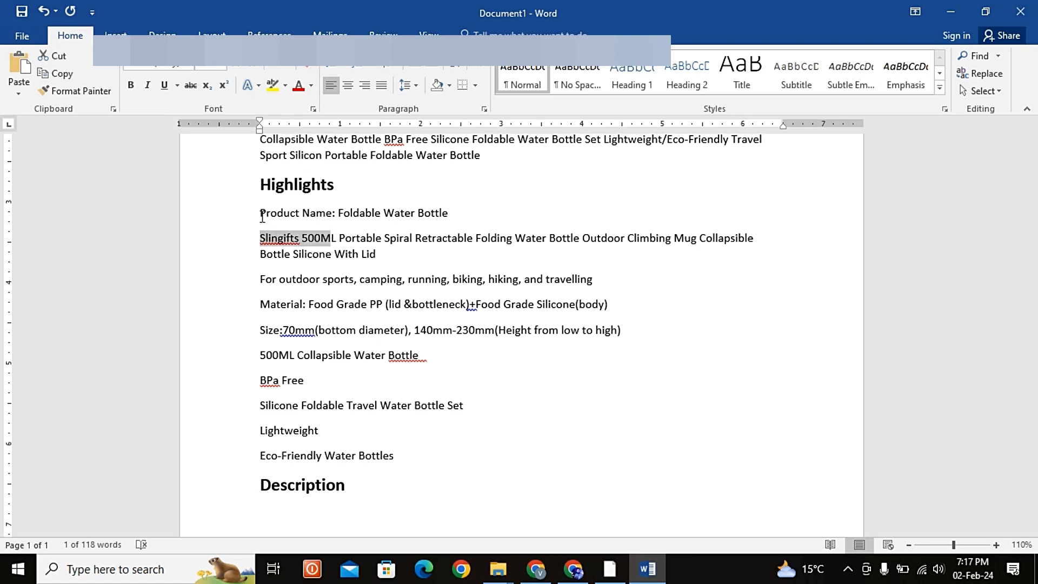
{"action": "key", "text": "shift+Left"}
{"action": "key", "text": "shift+Left"}
{"action": "key", "text": "shift+Left"}
{"action": "key", "text": "shift+Left"}
{"action": "key", "text": "shift+Left"}
{"action": "key", "text": "shift+Left"}
{"action": "key", "text": "shift+Left"}
{"action": "key", "text": "shift+Left"}
{"action": "key", "text": "shift+Left"}
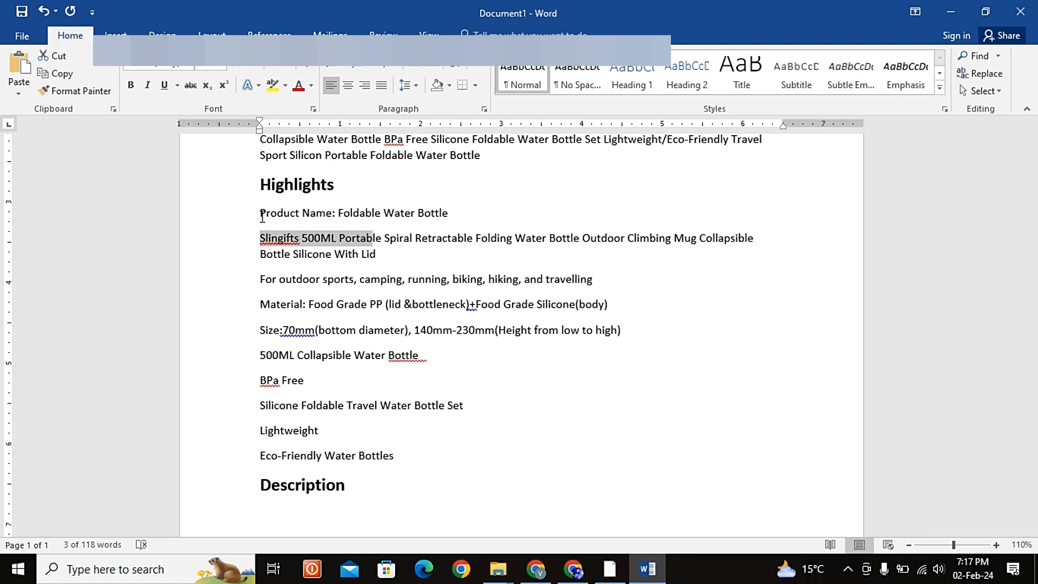
{"action": "key", "text": "shift+Left"}
{"action": "key", "text": "shift+Left"}
{"action": "key", "text": "shift+Left"}
{"action": "key", "text": "shift+Left"}
{"action": "key", "text": "shift+Left"}
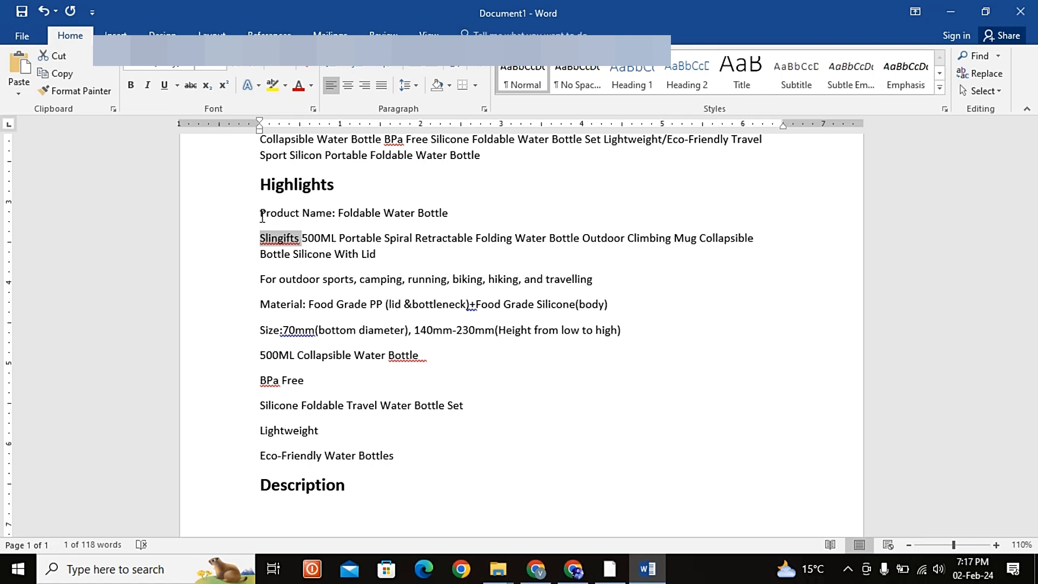
{"action": "key", "text": "Delete"}
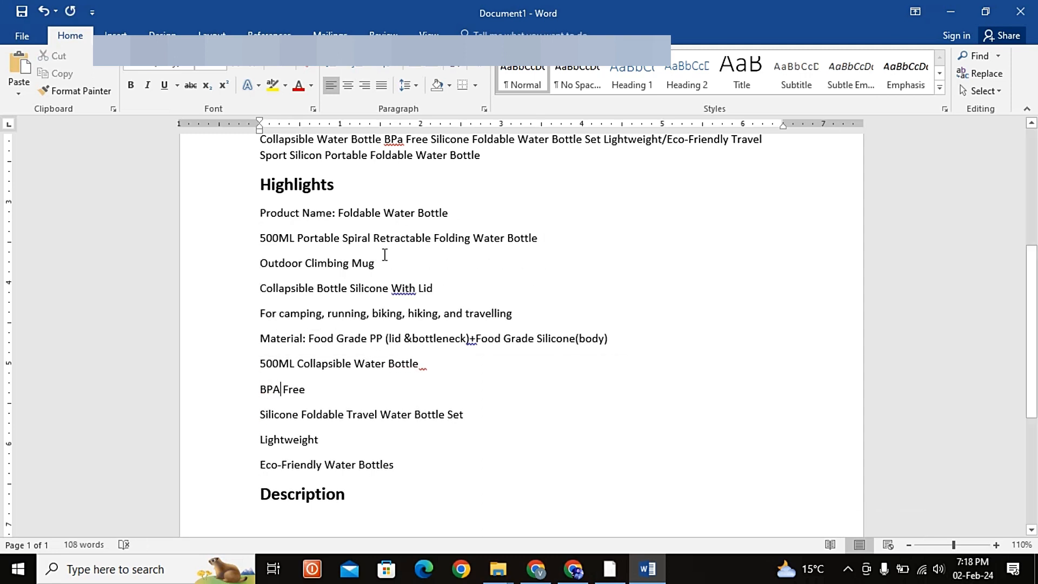
Step: Accept the grammar corrections in Highlights: lowercase "with" before "Lid", a space before "+Food Grade", and a space before "(body)"
{"action": "right_click", "coordinate": [405, 292]}
{"action": "left_click", "coordinate": [445, 304]}
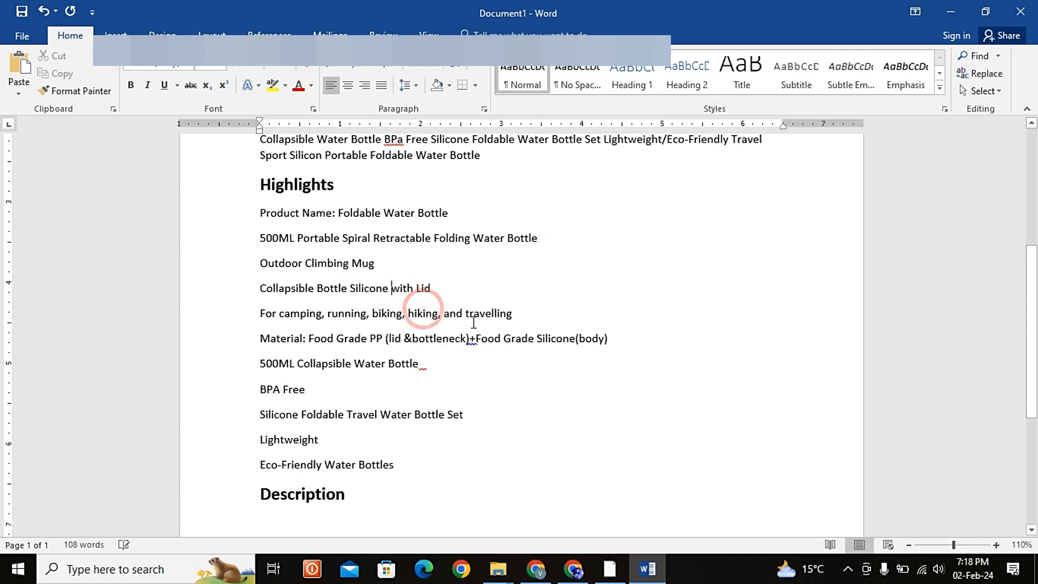
{"action": "right_click", "coordinate": [472, 338]}
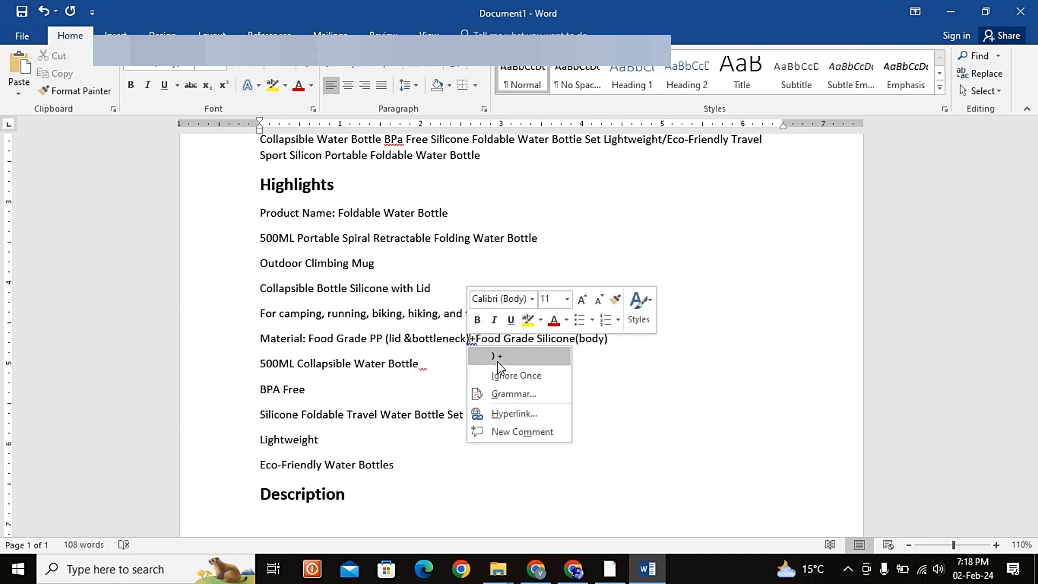
{"action": "left_click", "coordinate": [497, 359]}
{"action": "right_click", "coordinate": [554, 338]}
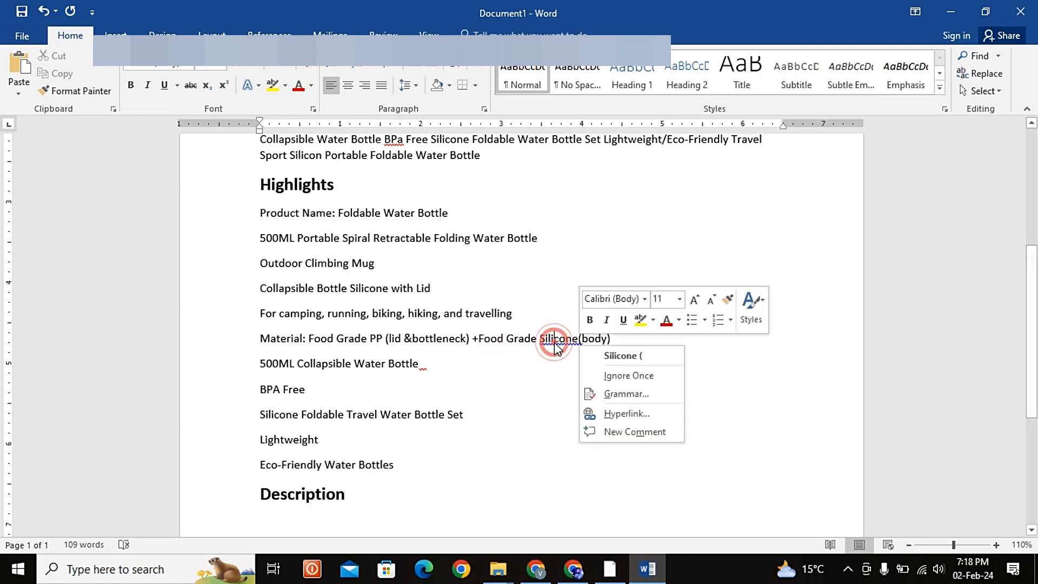
{"action": "left_click", "coordinate": [593, 355]}
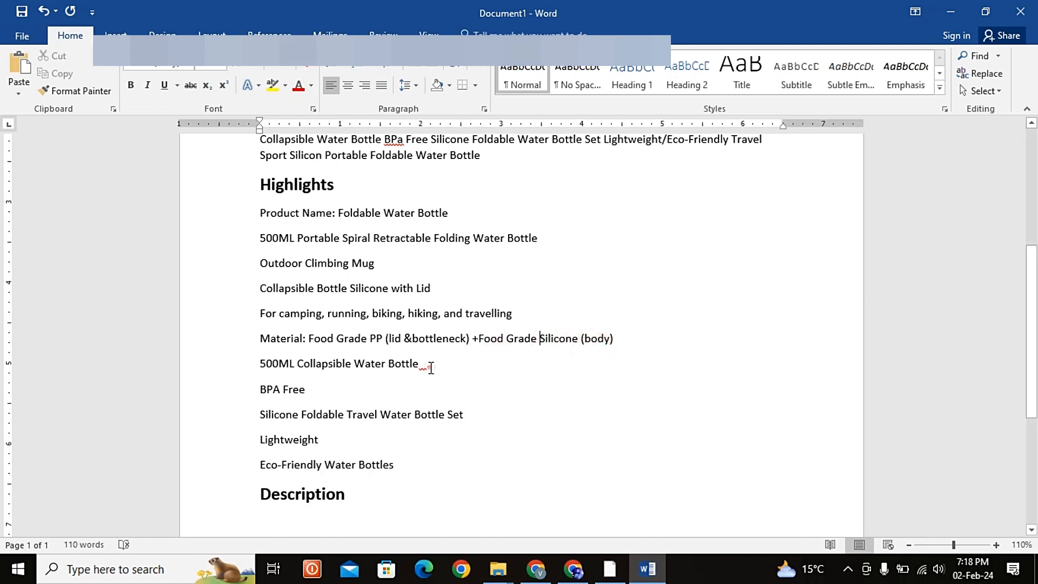
Step: Remove the flagged trailing spaces after "500ML Collapsible Water Bottle" in Highlights
{"action": "left_click", "coordinate": [428, 368]}
{"action": "key", "text": "BackSpace"}
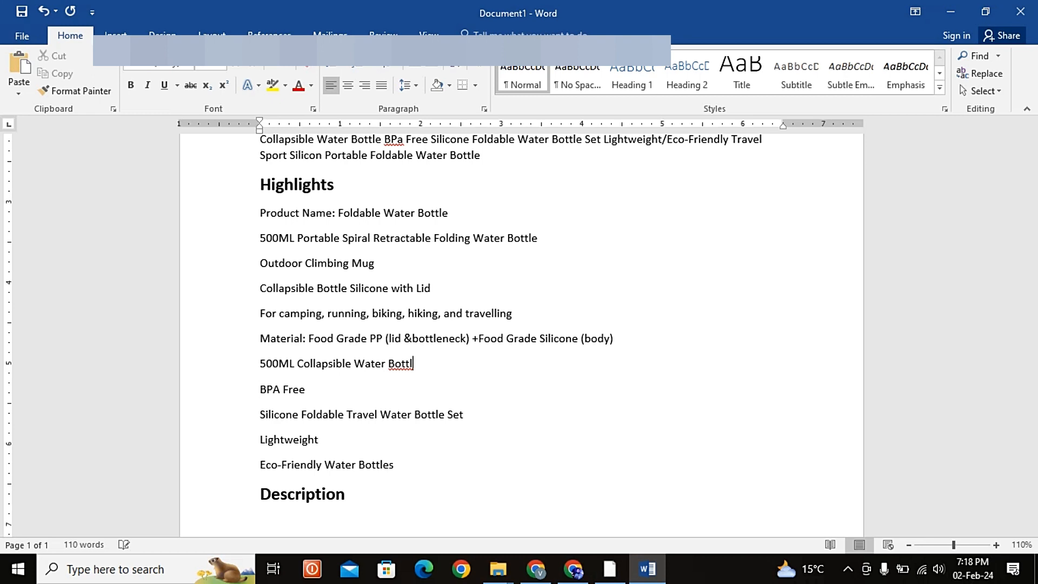
{"action": "type", "text": "e"}
Step: Examine the Highlights list, the Description heading and the Keywords section of the document
{"action": "scroll", "coordinate": [347, 427], "scroll_direction": "down", "scroll_amount": 1}
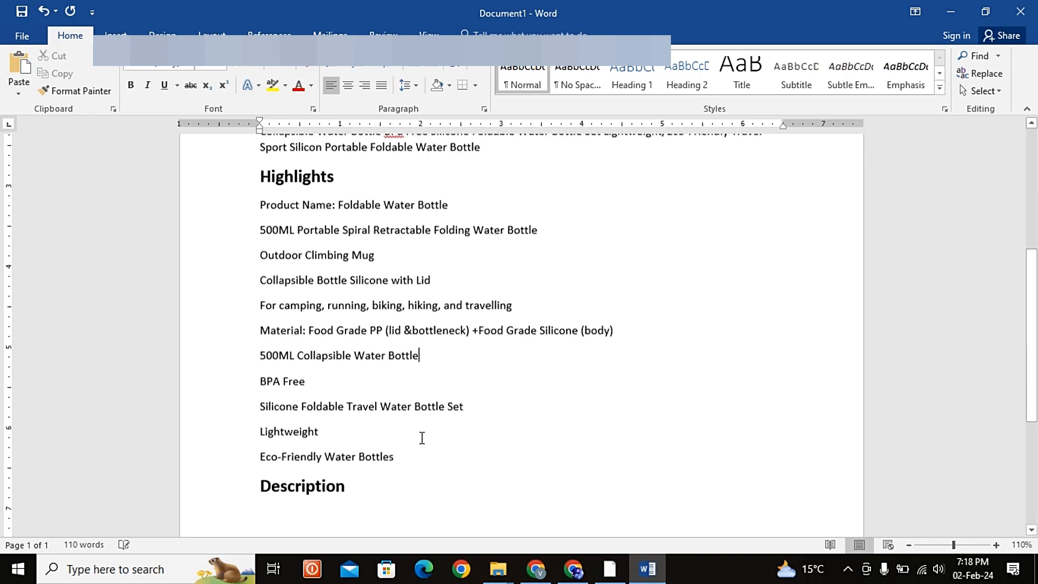
{"action": "scroll", "coordinate": [421, 437], "scroll_direction": "up", "scroll_amount": 1}
{"action": "scroll", "coordinate": [366, 390], "scroll_direction": "down", "scroll_amount": 1}
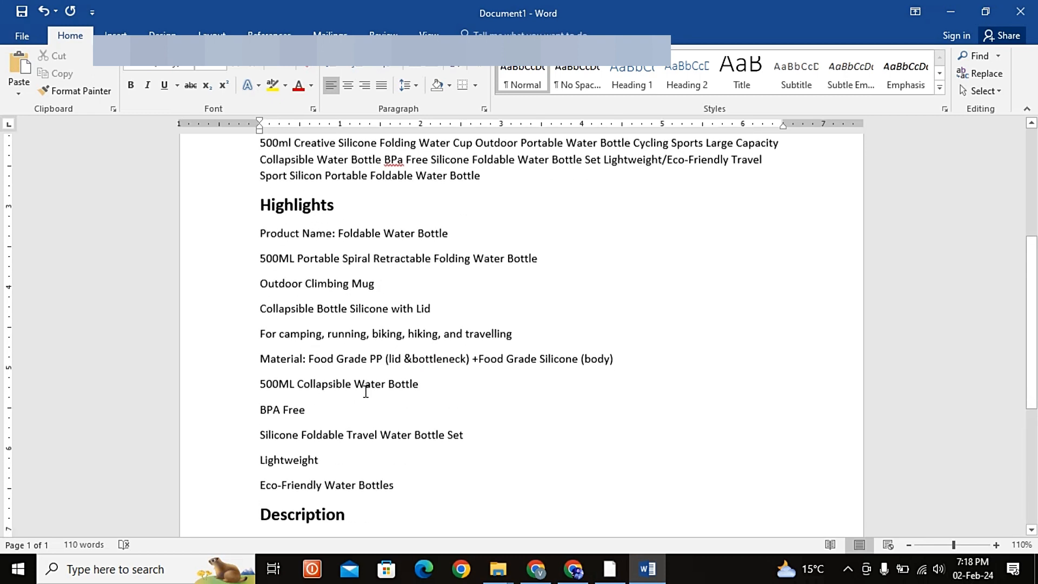
{"action": "scroll", "coordinate": [387, 440], "scroll_direction": "down", "scroll_amount": 1}
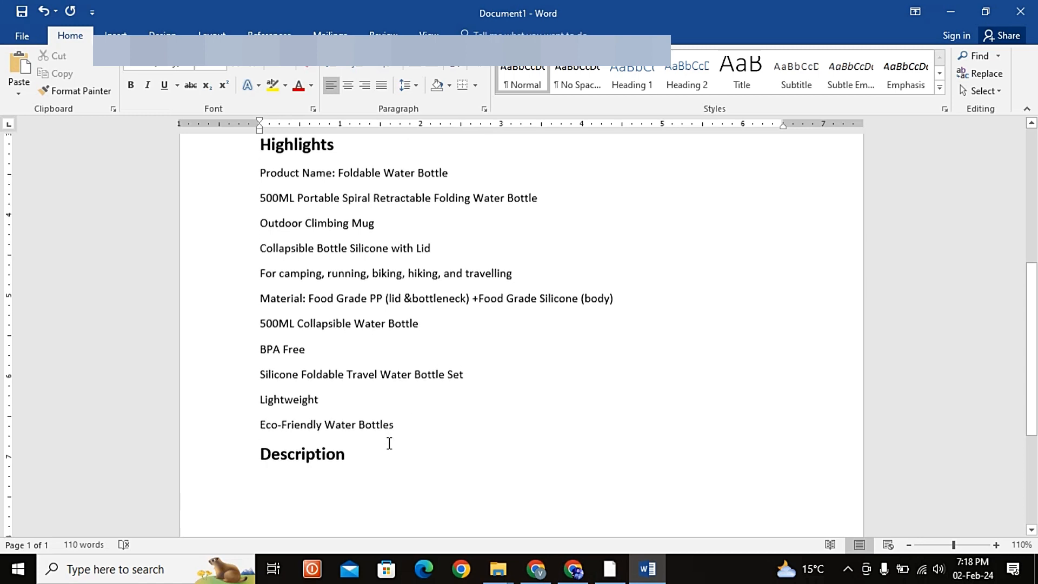
{"action": "left_click", "coordinate": [330, 436]}
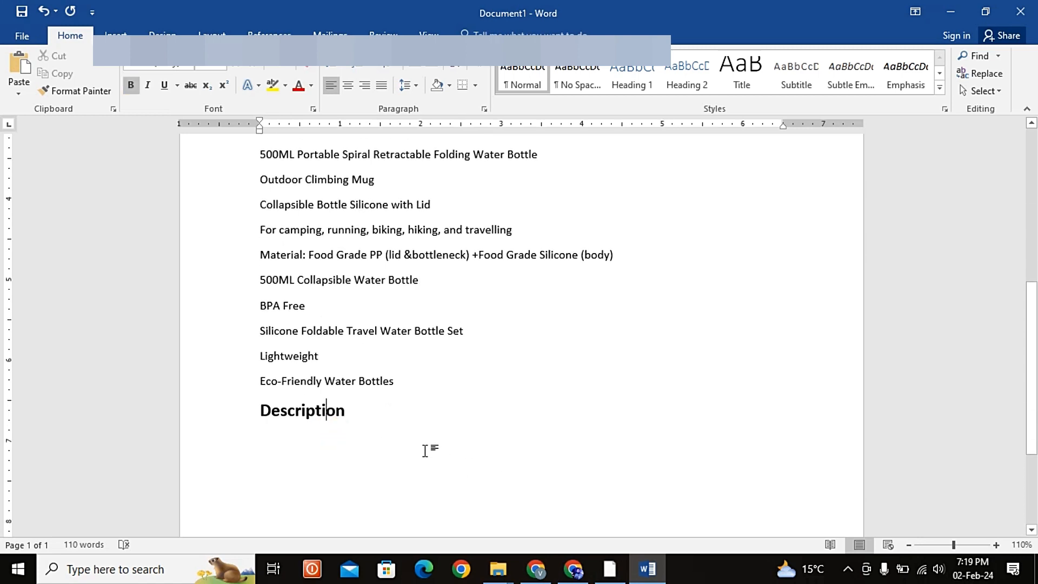
{"action": "scroll", "coordinate": [482, 346], "scroll_direction": "up", "scroll_amount": 1}
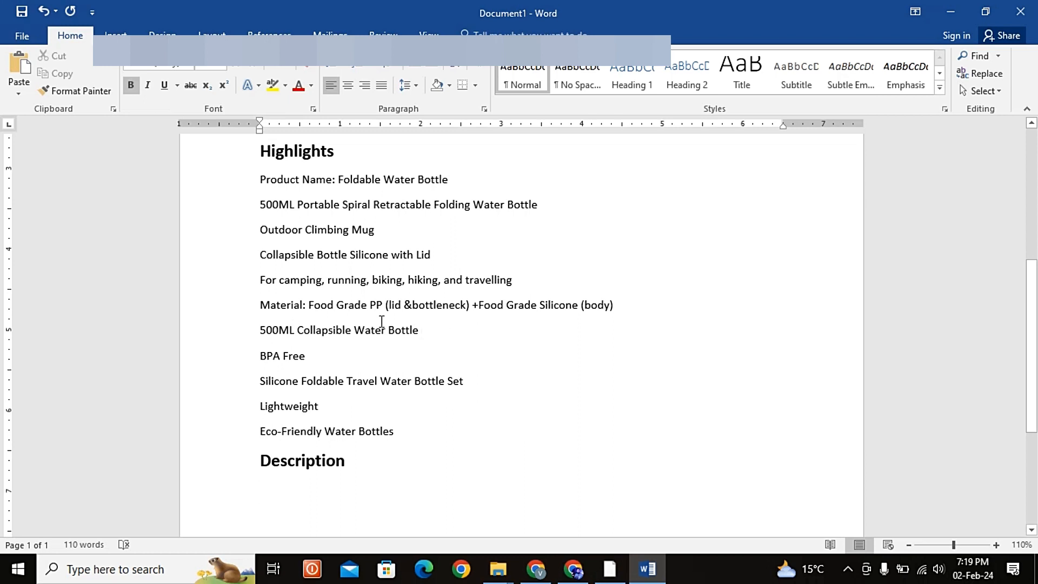
{"action": "scroll", "coordinate": [365, 385], "scroll_direction": "down", "scroll_amount": 1}
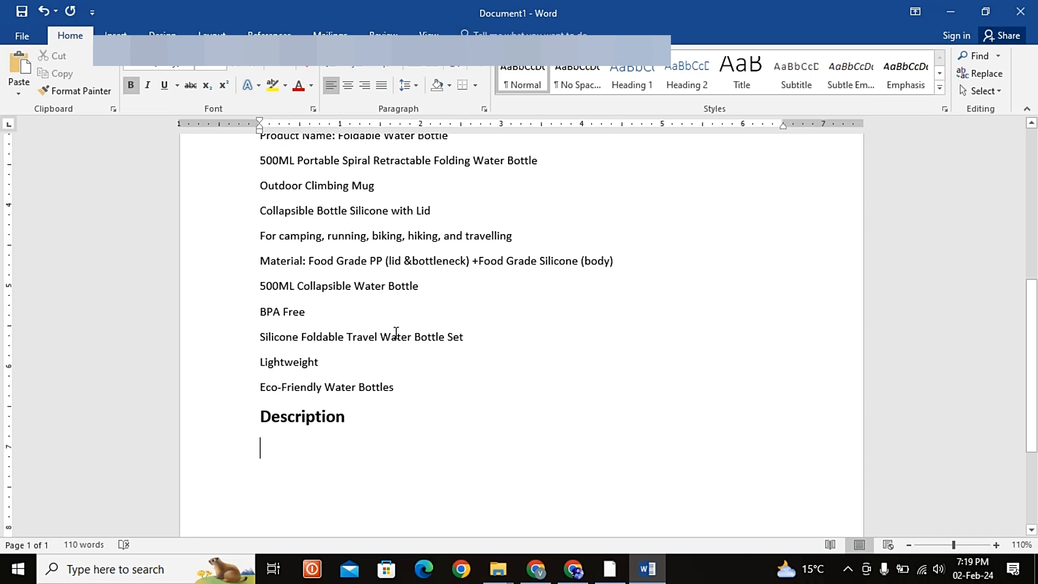
{"action": "scroll", "coordinate": [321, 311], "scroll_direction": "up", "scroll_amount": 1}
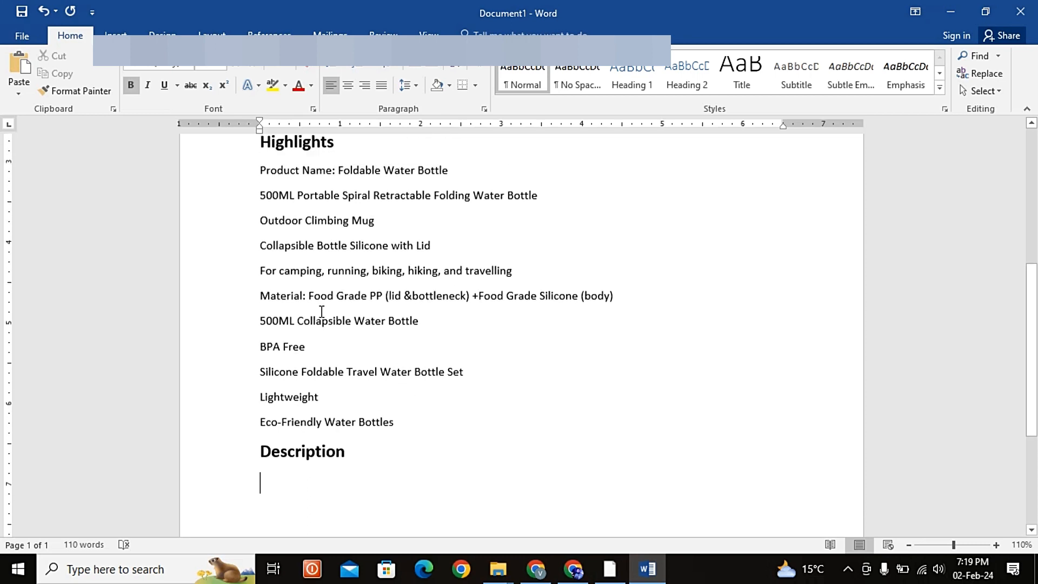
{"action": "scroll", "coordinate": [322, 312], "scroll_direction": "up", "scroll_amount": 5}
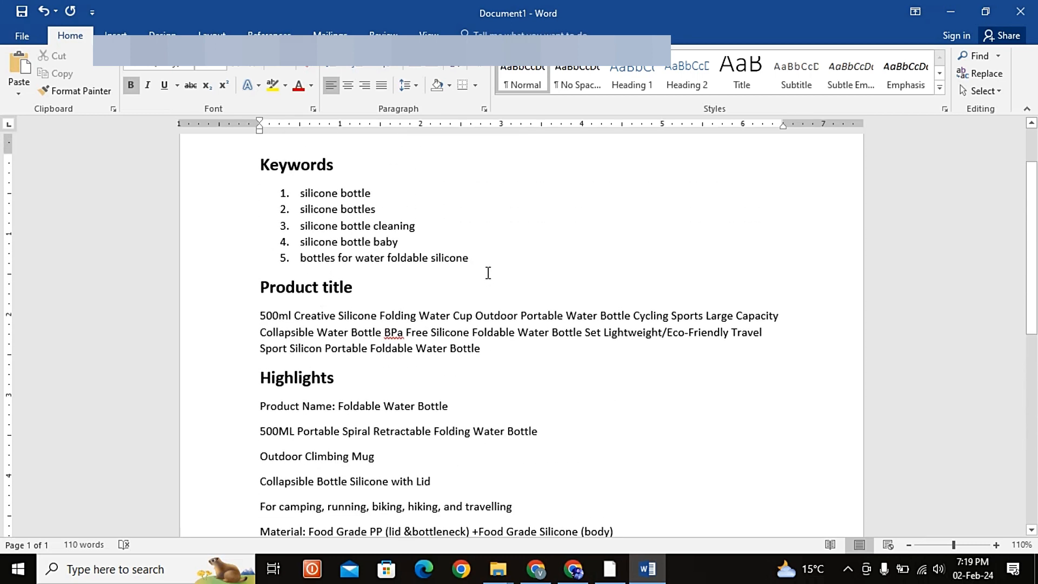
Step: Copy the five numbered keywords and paste them as a new list below "Outdoor Climbing Mug" in Highlights
{"action": "left_click_drag", "start_coordinate": [471, 259], "coordinate": [298, 196]}
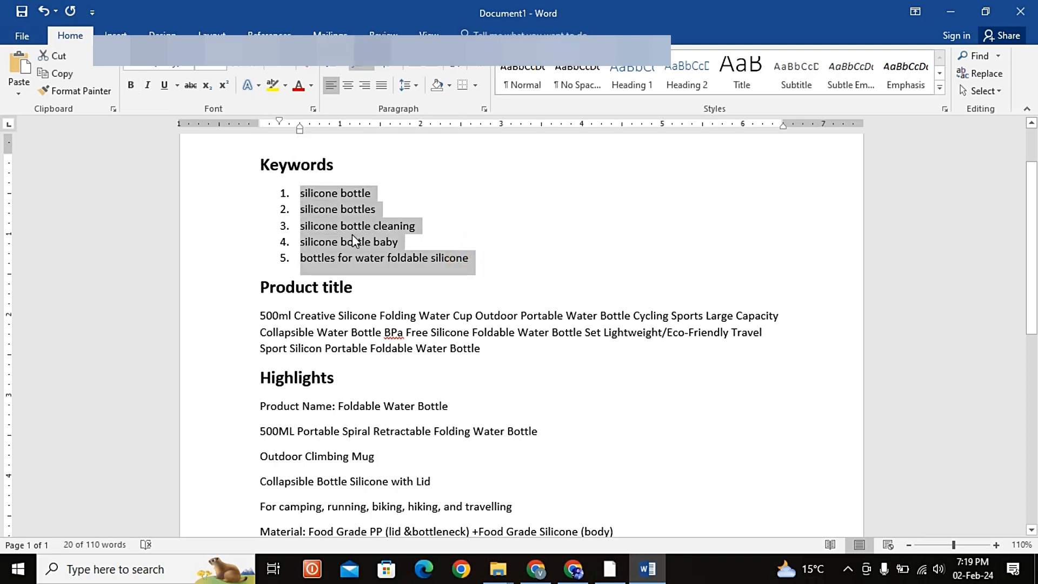
{"action": "scroll", "coordinate": [353, 235], "scroll_direction": "down", "scroll_amount": 3}
{"action": "scroll", "coordinate": [412, 309], "scroll_direction": "down", "scroll_amount": 1}
{"action": "left_click", "coordinate": [412, 300]}
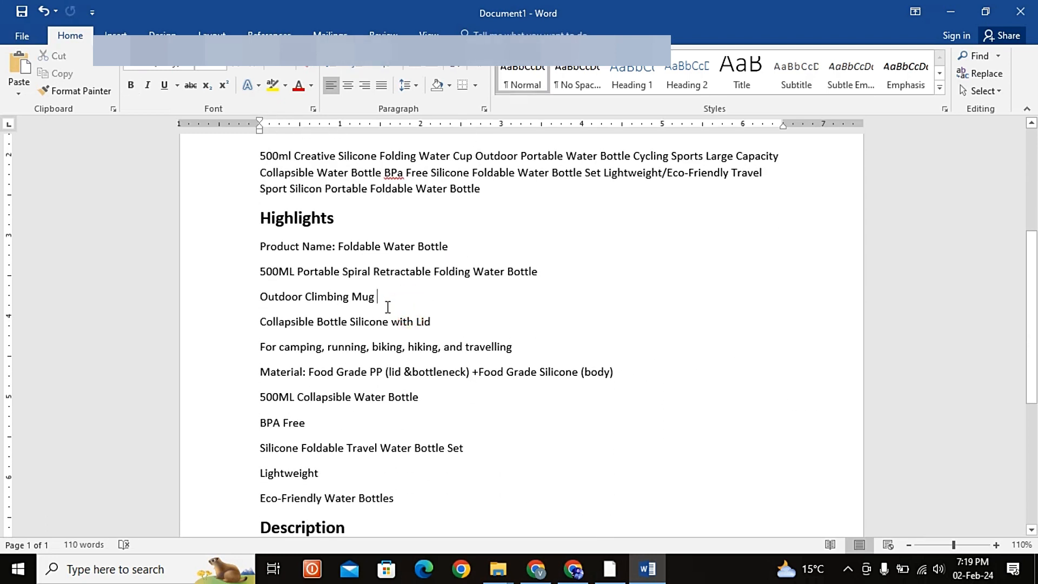
{"action": "key", "text": "Return"}
{"action": "type", "text": "1.\tsilicone bottle 2.\tsilicone bottles 3.\tsilicone bottle cleaning 4.\tsilicone bottle baby 5.\tbottles for water foldable silicone"}
{"action": "key", "text": "ctrl"}
{"action": "key", "text": "Right"}
{"action": "key", "text": "Right"}
{"action": "key", "text": "Right"}
{"action": "key", "text": "Right"}
{"action": "key", "text": "Right"}
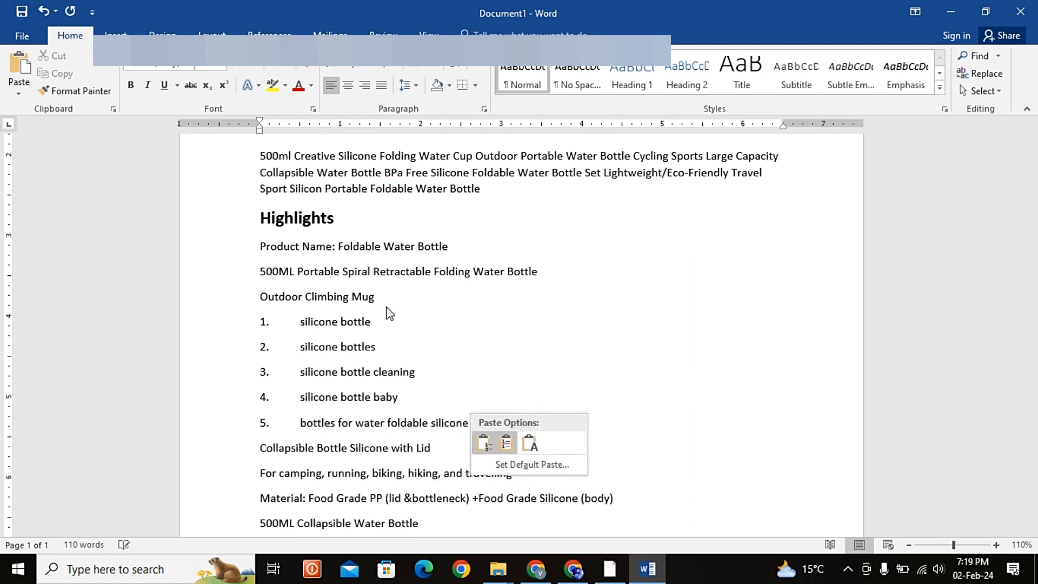
{"action": "key", "text": "Right"}
{"action": "key", "text": "Right"}
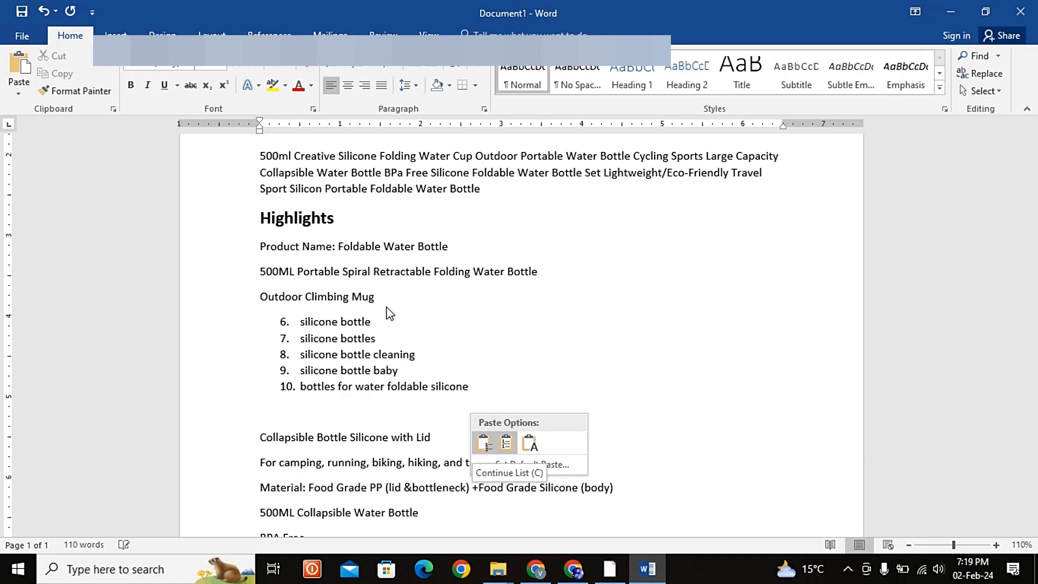
{"action": "type", "text": "`"}
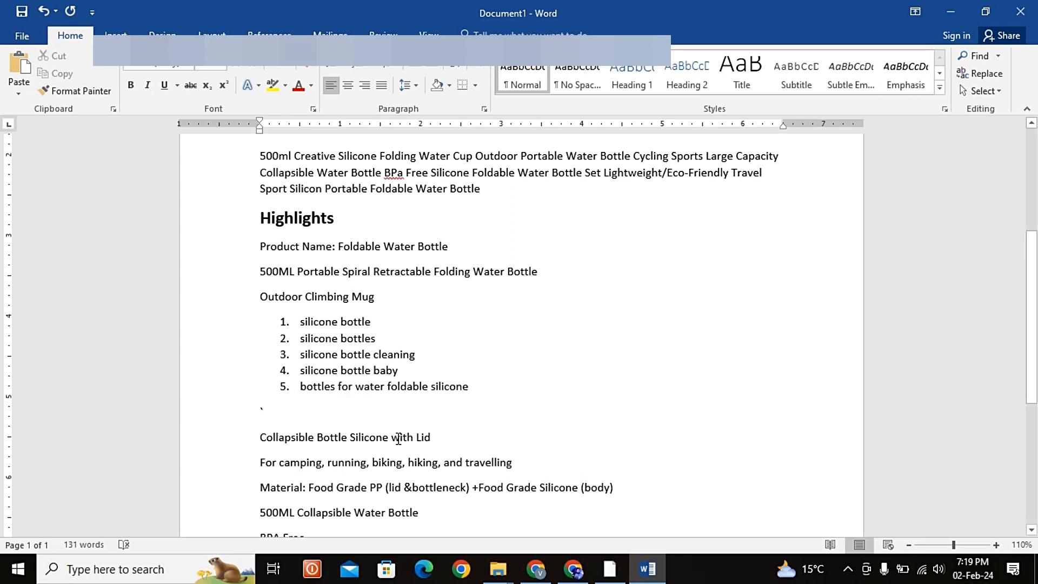
Step: Apply the Normal style to the pasted keywords and remove the stray backtick line below them
{"action": "key", "text": "shift+Up"}
{"action": "key", "text": "shift+Up"}
{"action": "key", "text": "shift+Up"}
{"action": "key", "text": "shift+Up"}
{"action": "key", "text": "shift+Up"}
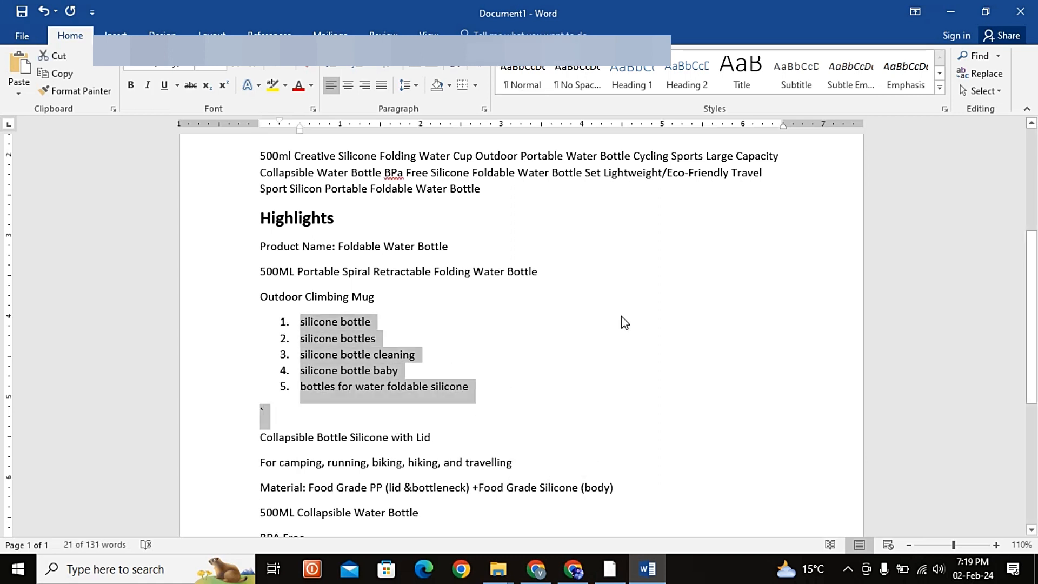
{"action": "left_click", "coordinate": [522, 78]}
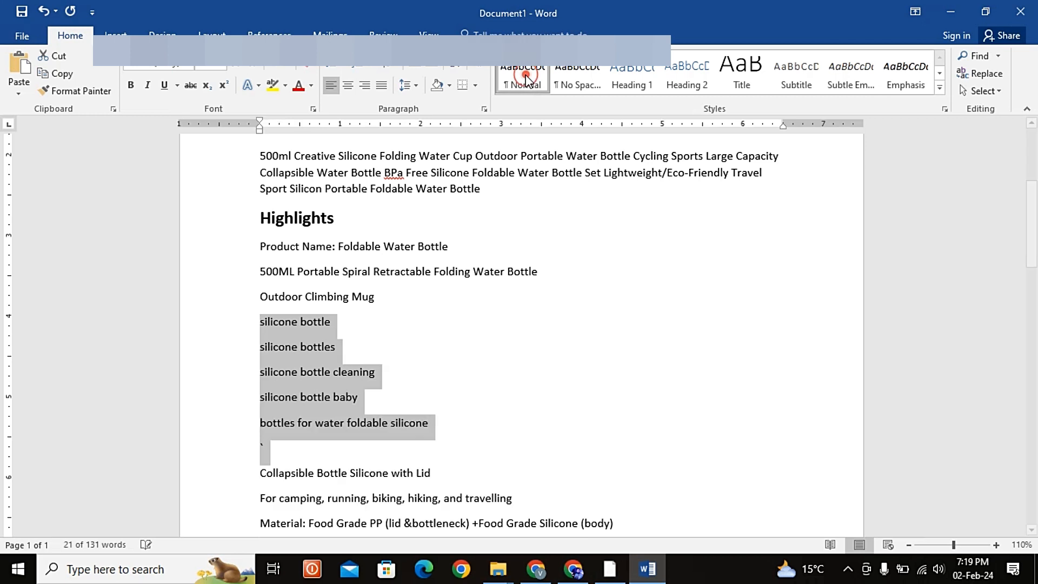
{"action": "left_click", "coordinate": [297, 454]}
{"action": "key", "text": "BackSpace"}
{"action": "key", "text": "BackSpace"}
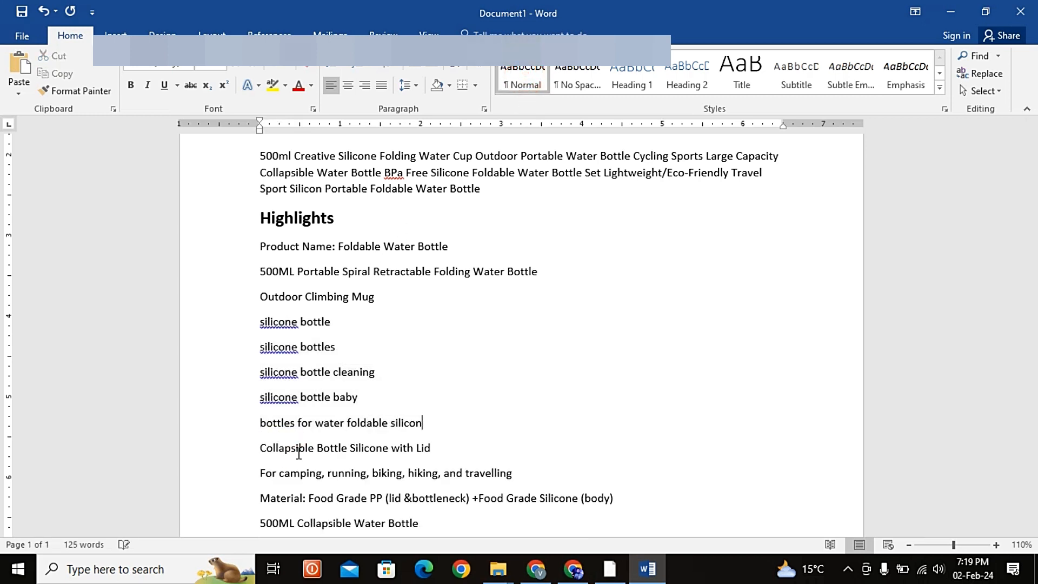
{"action": "key", "text": "ctrl+z"}
Step: Move the "silicone bottle cleaning" and "silicone bottle baby" lines to just below "BPA Free" in Highlights
{"action": "left_click_drag", "start_coordinate": [260, 372], "coordinate": [394, 399]}
{"action": "key", "text": "ctrl+c"}
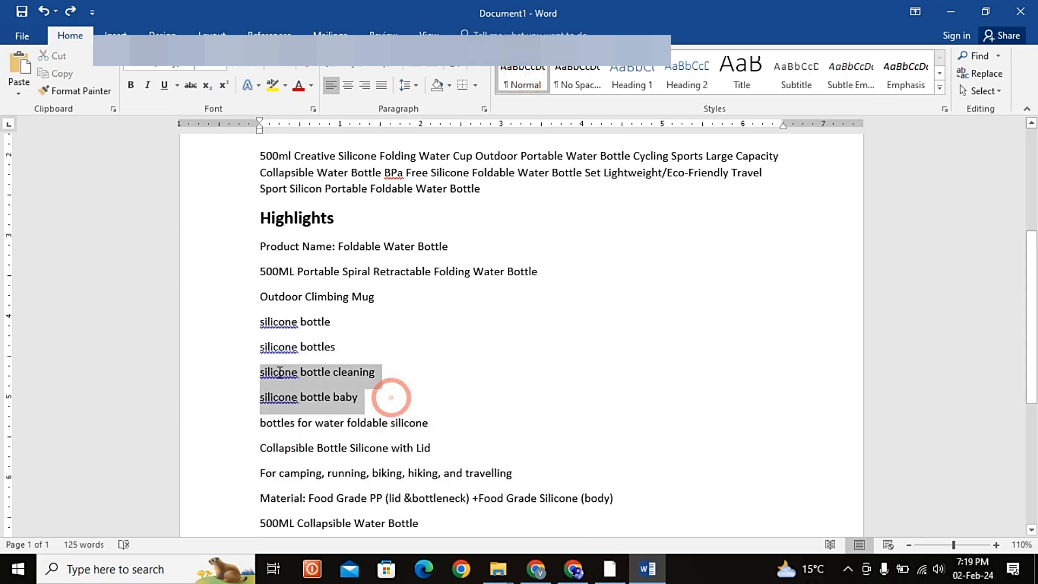
{"action": "key", "text": "BackSpace"}
{"action": "scroll", "coordinate": [295, 380], "scroll_direction": "down", "scroll_amount": 1}
{"action": "left_click", "coordinate": [347, 427]}
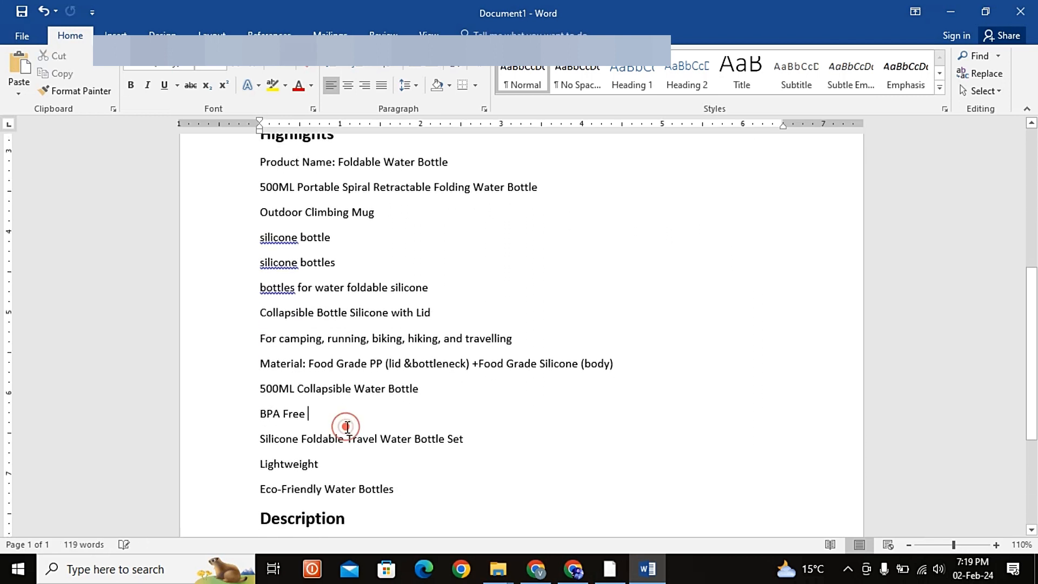
{"action": "key", "text": "Return"}
{"action": "key", "text": "ctrl+v"}
{"action": "key", "text": "BackSpace"}
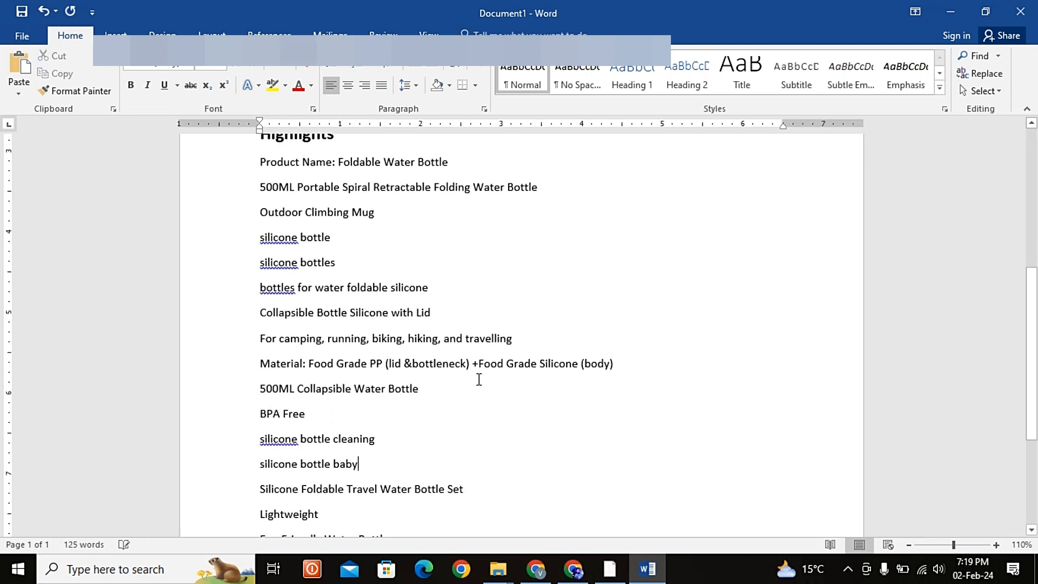
Step: Delete the redundant "silicone bottle" line below "Outdoor Climbing Mug"
{"action": "scroll", "coordinate": [478, 380], "scroll_direction": "up", "scroll_amount": 1}
{"action": "scroll", "coordinate": [477, 382], "scroll_direction": "down", "scroll_amount": 1}
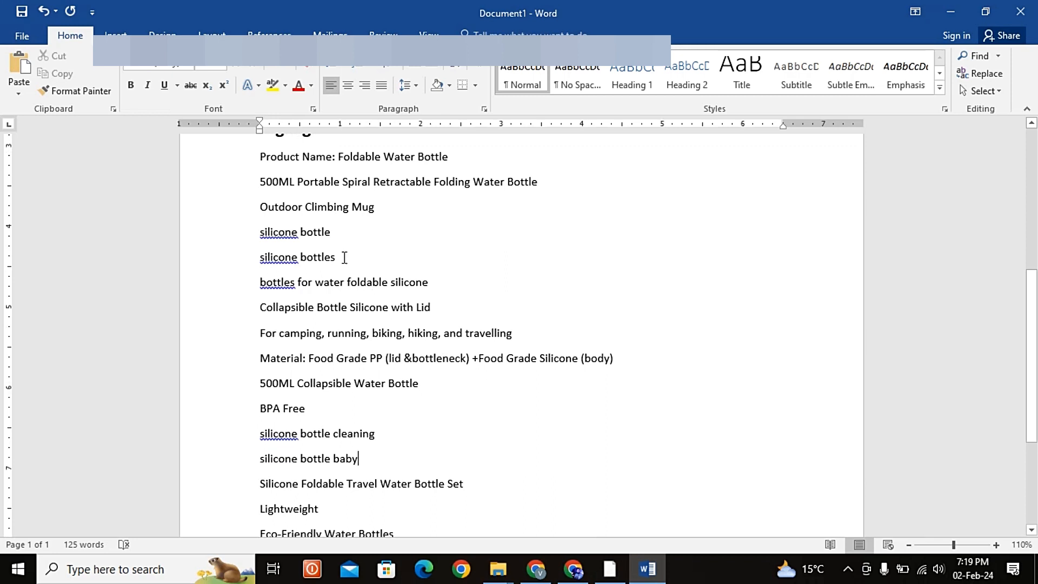
{"action": "left_click_drag", "start_coordinate": [335, 228], "coordinate": [261, 231]}
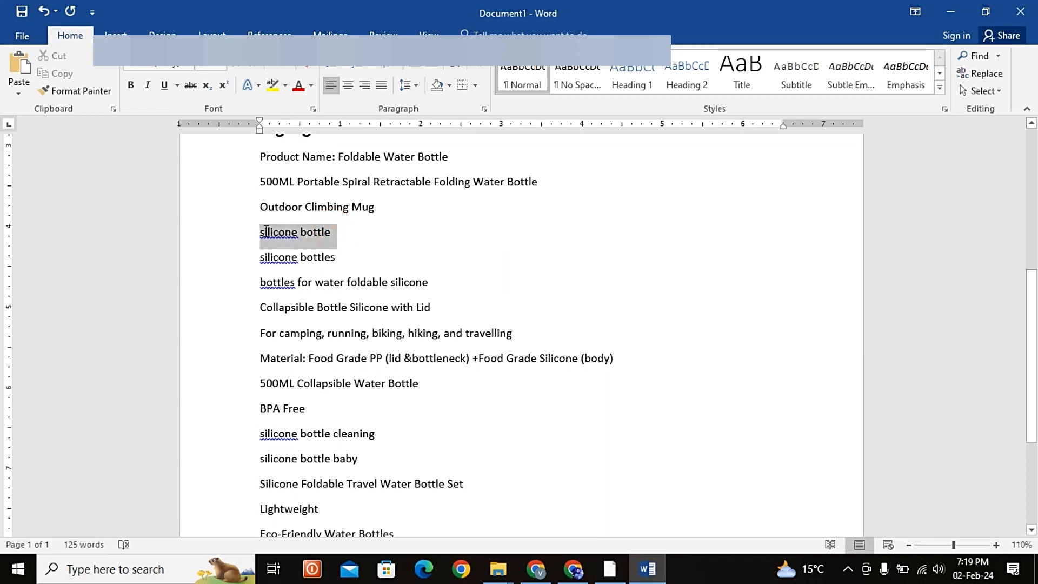
{"action": "key", "text": "BackSpace"}
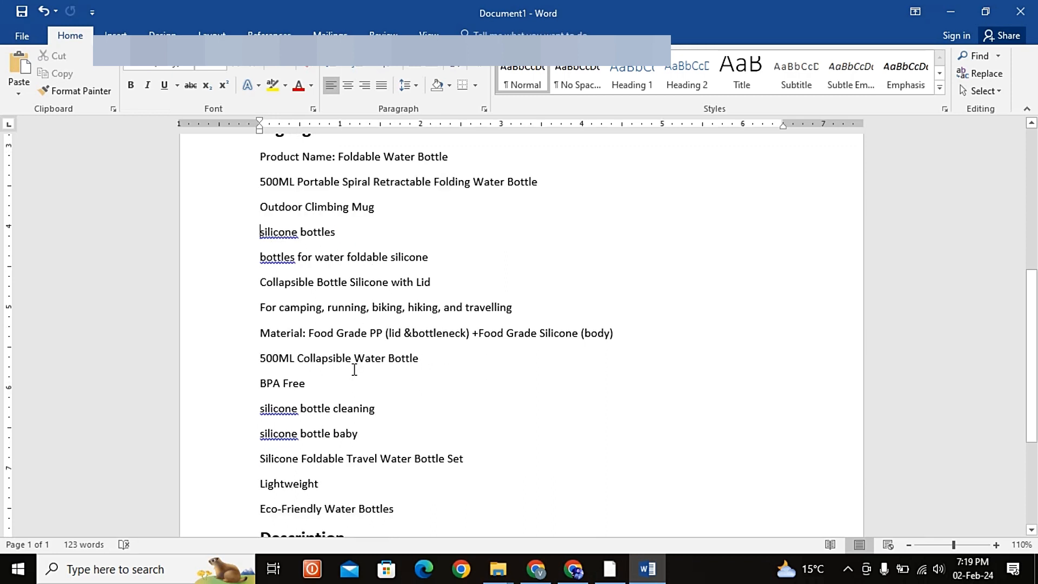
{"action": "scroll", "coordinate": [354, 370], "scroll_direction": "down", "scroll_amount": 3}
{"action": "scroll", "coordinate": [355, 370], "scroll_direction": "up", "scroll_amount": 2}
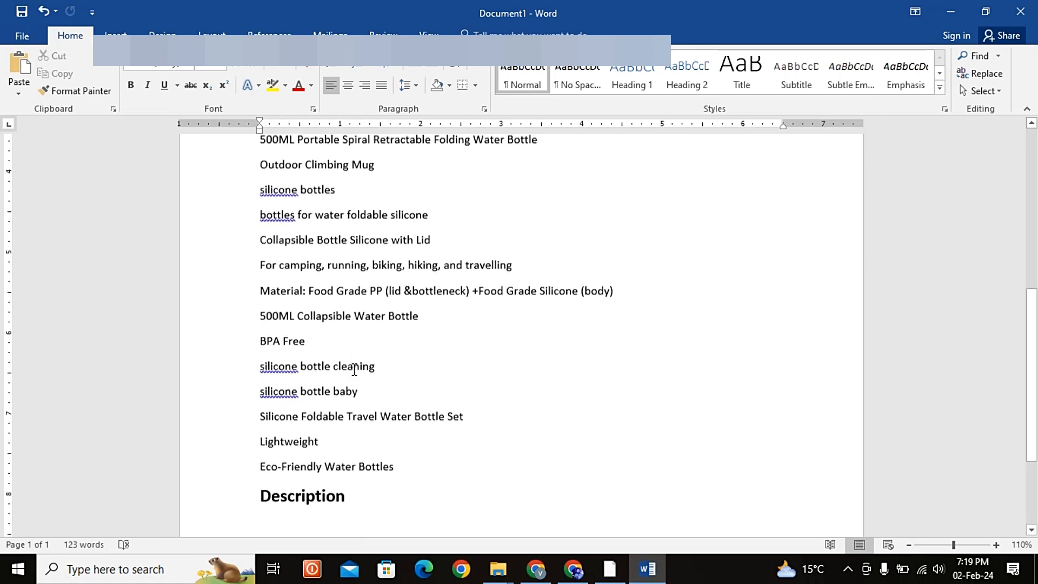
Step: Start an empty line in Normal style directly below the Description heading
{"action": "scroll", "coordinate": [355, 369], "scroll_direction": "down", "scroll_amount": 3}
{"action": "left_click", "coordinate": [353, 439]}
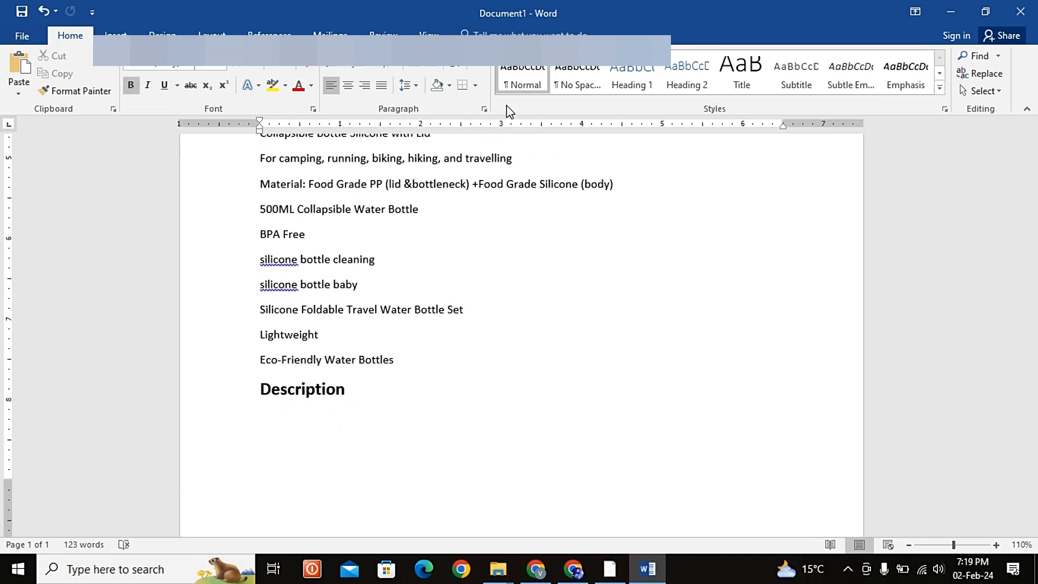
{"action": "left_click", "coordinate": [517, 74]}
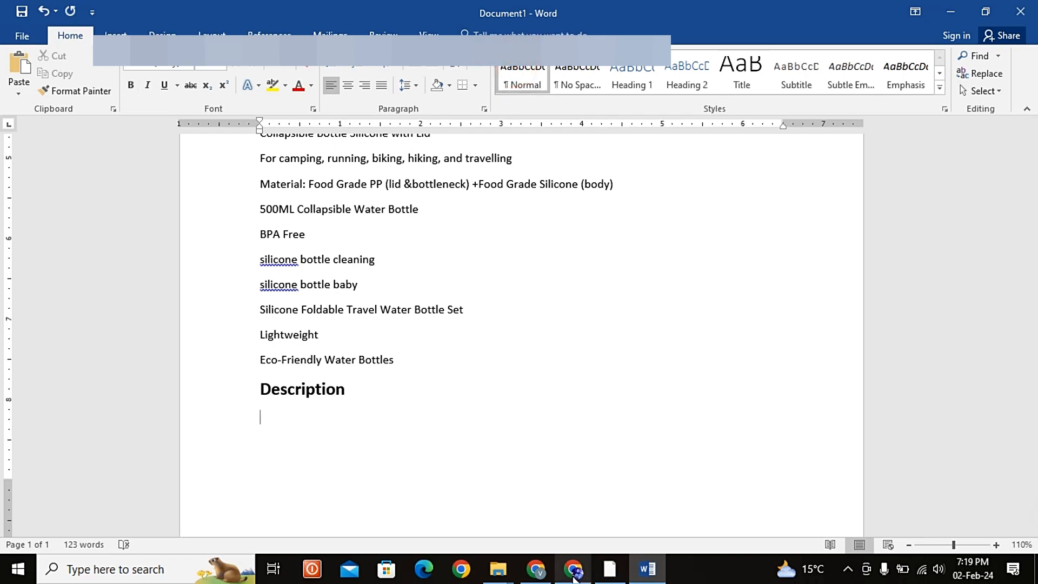
Step: Copy the four bulleted product details from the Daraz folding water cup listing and paste them as plain text under Description in Word
{"action": "left_click", "coordinate": [573, 569]}
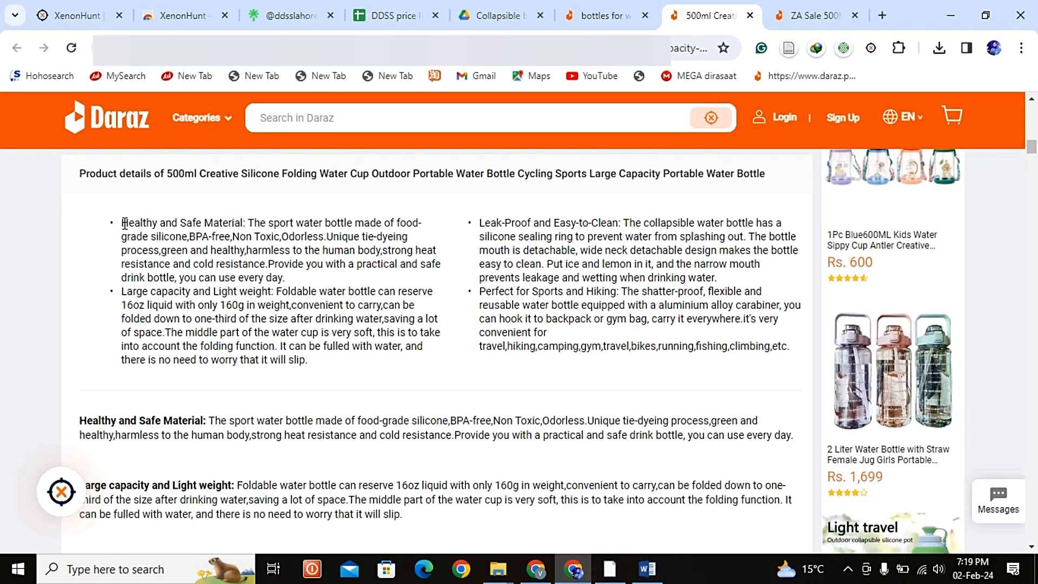
{"action": "left_click_drag", "start_coordinate": [119, 222], "coordinate": [798, 357]}
{"action": "key", "text": "alt+Tab"}
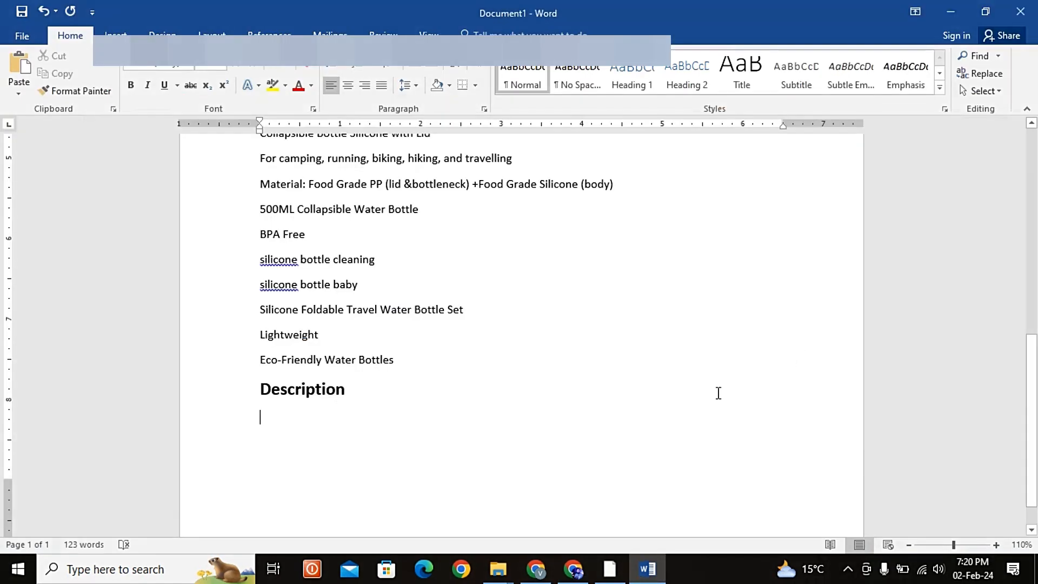
{"action": "key", "text": "ctrl+v"}
{"action": "key", "text": "ctrl"}
{"action": "key", "text": "Right"}
{"action": "key", "text": "Right"}
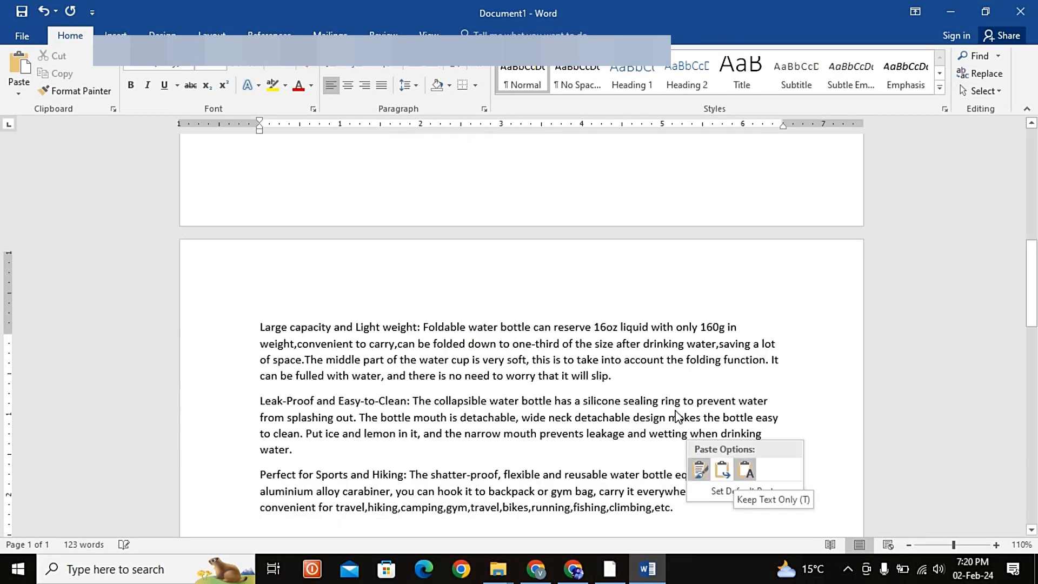
{"action": "key", "text": "Return"}
Step: Copy the listing's four bold-headed paragraphs, from Healthy and Safe Material to Perfect for Sports and Hiking, and paste them text-only below the first description block
{"action": "key", "text": "alt+Tab"}
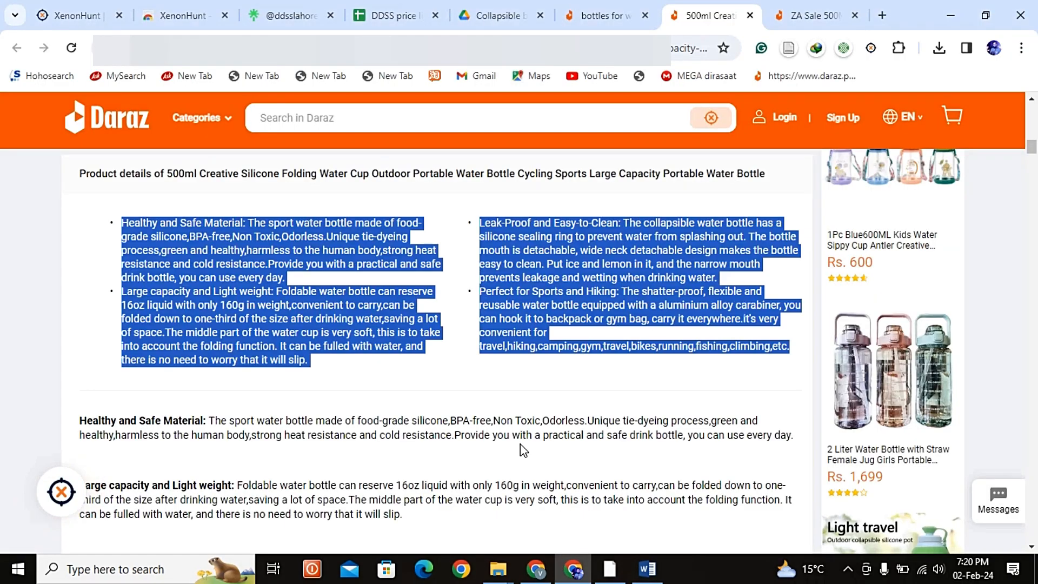
{"action": "scroll", "coordinate": [129, 330], "scroll_direction": "down", "scroll_amount": 2}
{"action": "mouse_move", "coordinate": [76, 341]}
{"action": "left_mouse_down"}
{"action": "mouse_move", "coordinate": [324, 432]}
{"action": "mouse_move", "coordinate": [233, 406]}
{"action": "mouse_move", "coordinate": [250, 417]}
{"action": "mouse_move", "coordinate": [756, 317]}
{"action": "left_mouse_up"}
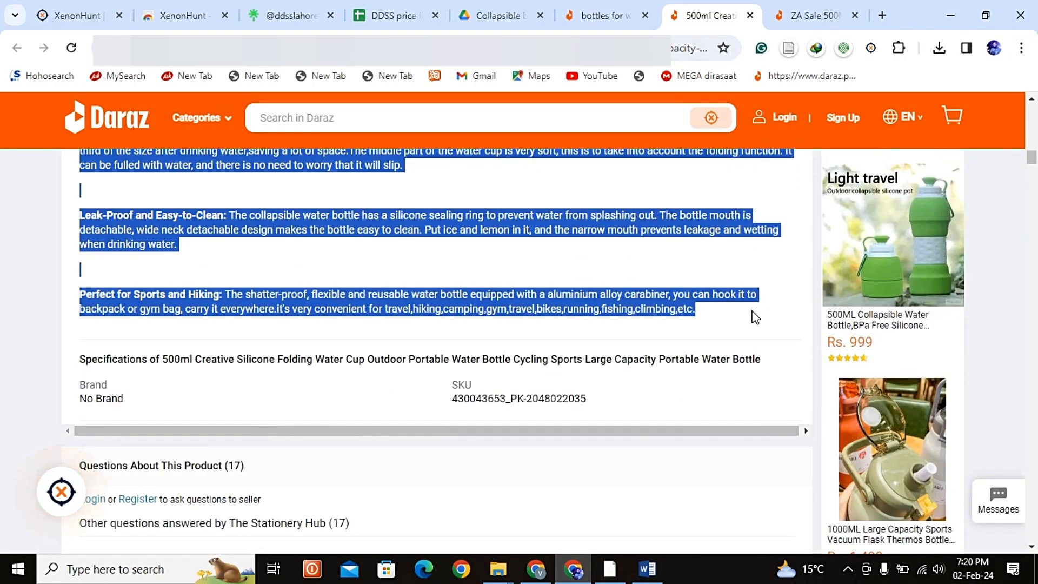
{"action": "key", "text": "ctrl+c"}
{"action": "key", "text": "alt+Tab"}
{"action": "key", "text": "ctrl+v"}
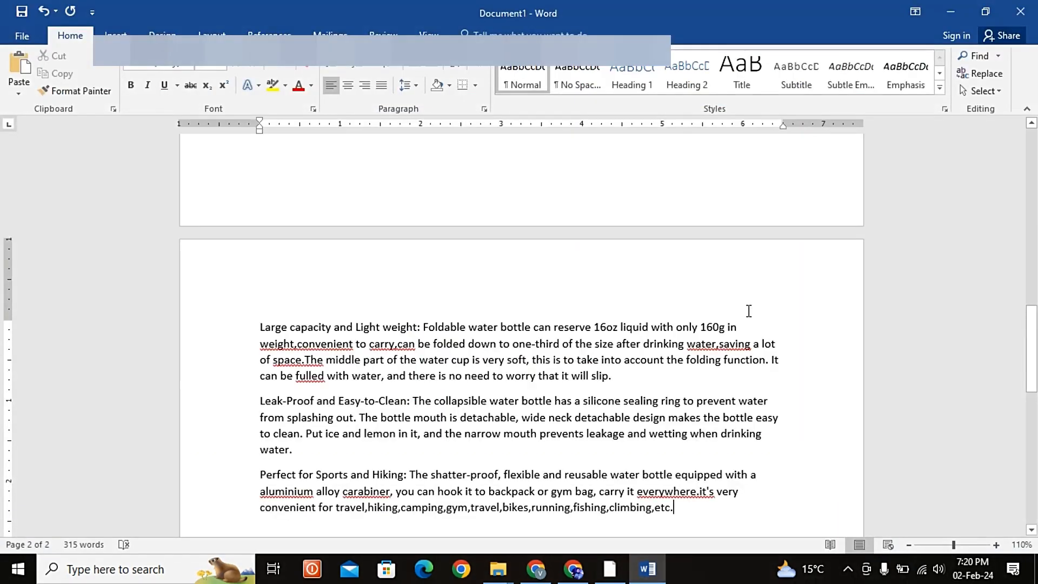
{"action": "key", "text": "Return"}
{"action": "key", "text": "Return"}
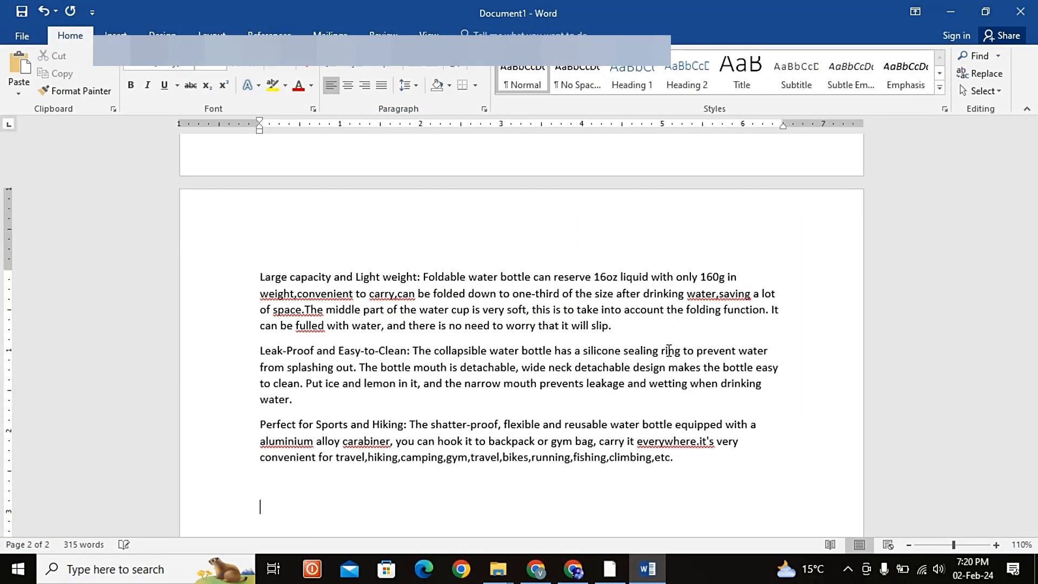
{"action": "key", "text": "ctrl+v"}
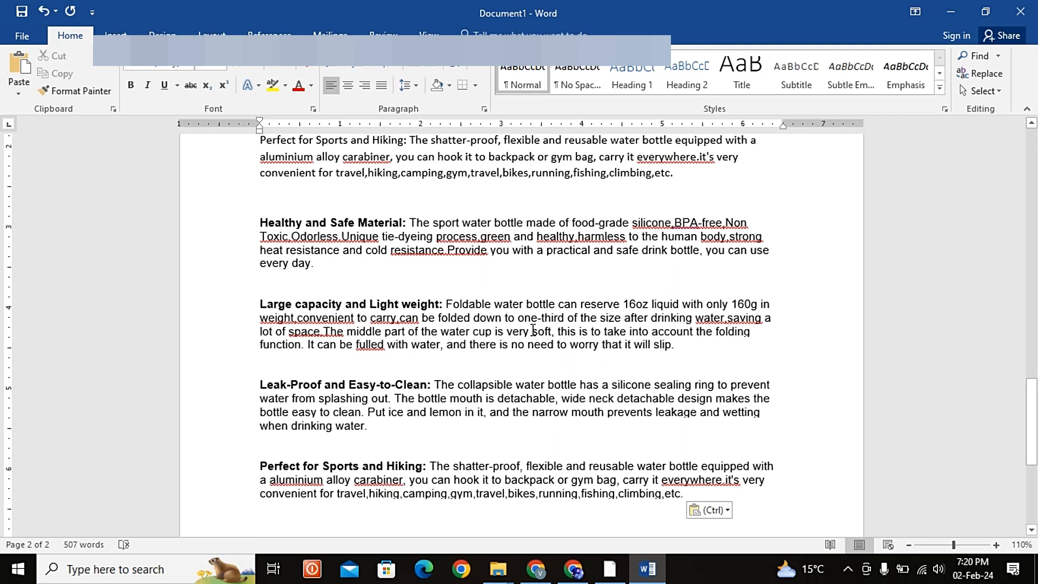
{"action": "key", "text": "ctrl"}
{"action": "key", "text": "Right"}
{"action": "key", "text": "Right"}
{"action": "key", "text": "Return"}
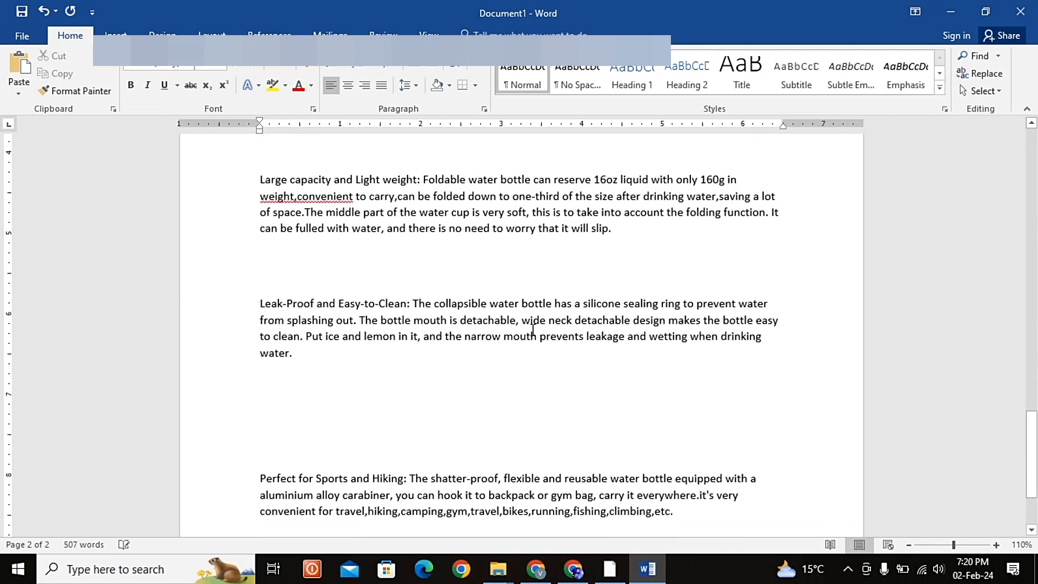
Step: Review both pasted blocks under Description, checking the wording, flagged spelling and paragraph spacing
{"action": "scroll", "coordinate": [432, 282], "scroll_direction": "up", "scroll_amount": 5}
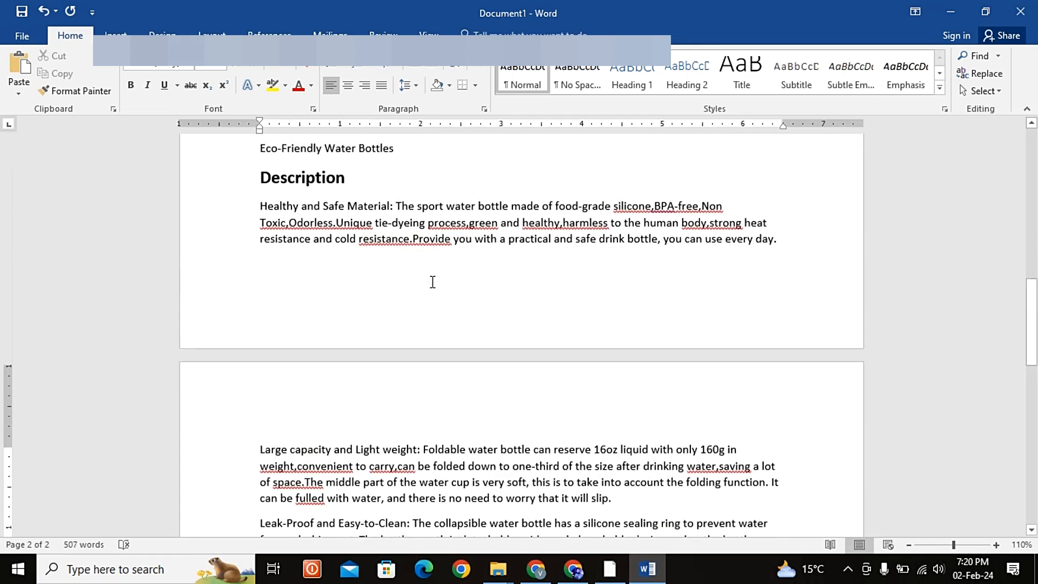
{"action": "scroll", "coordinate": [433, 281], "scroll_direction": "up", "scroll_amount": 4}
{"action": "scroll", "coordinate": [595, 276], "scroll_direction": "down", "scroll_amount": 1}
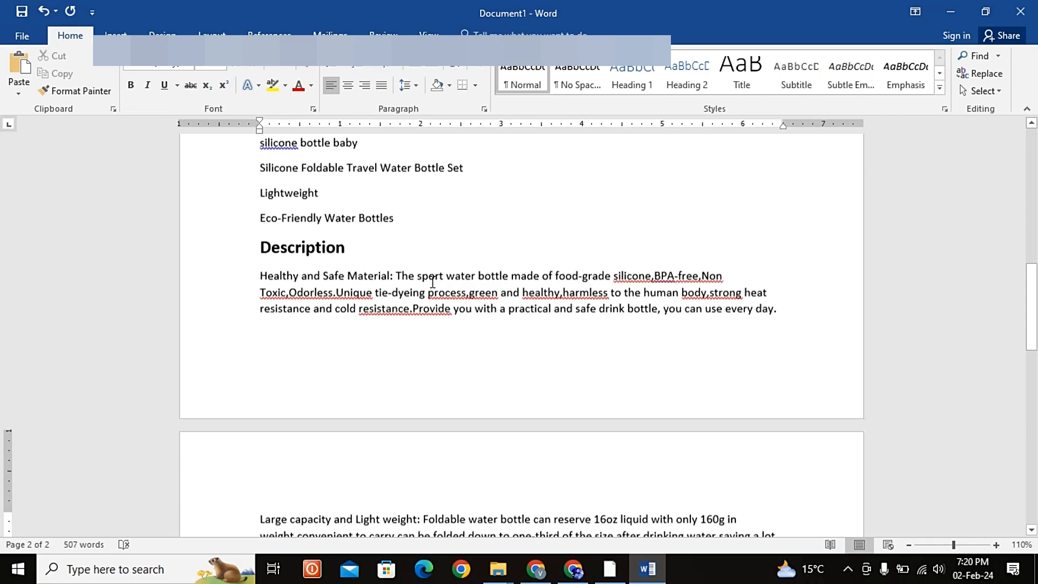
{"action": "right_click", "coordinate": [655, 275]}
{"action": "left_click", "coordinate": [607, 308]}
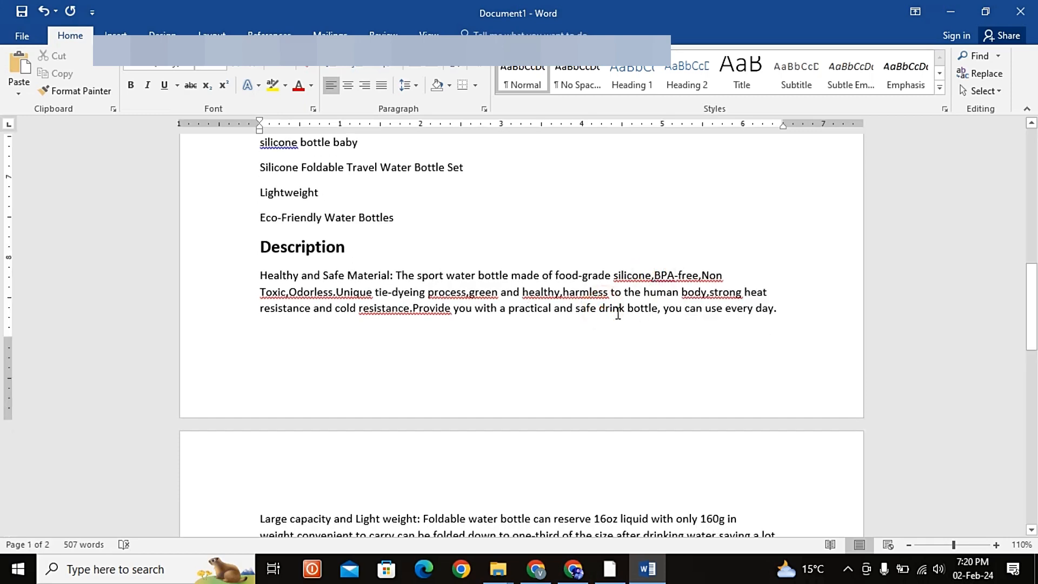
{"action": "scroll", "coordinate": [491, 344], "scroll_direction": "down", "scroll_amount": 6}
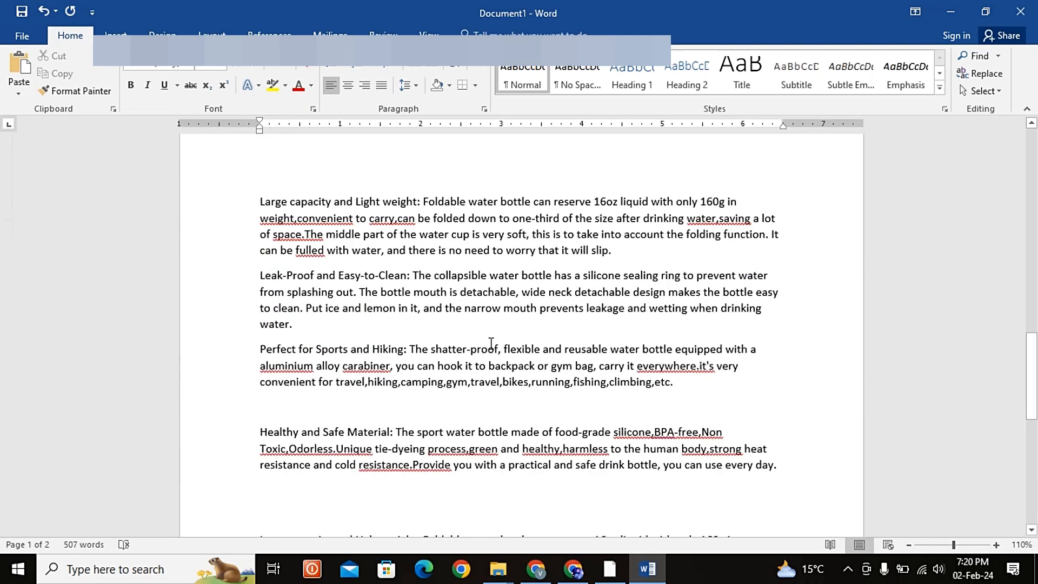
{"action": "scroll", "coordinate": [512, 327], "scroll_direction": "down", "scroll_amount": 8}
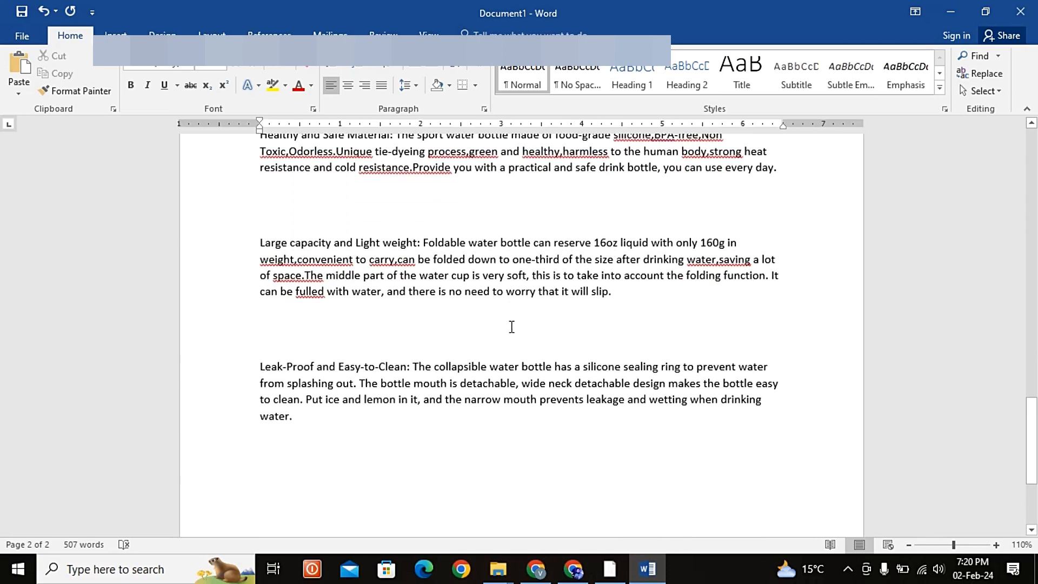
{"action": "scroll", "coordinate": [511, 327], "scroll_direction": "up", "scroll_amount": 4}
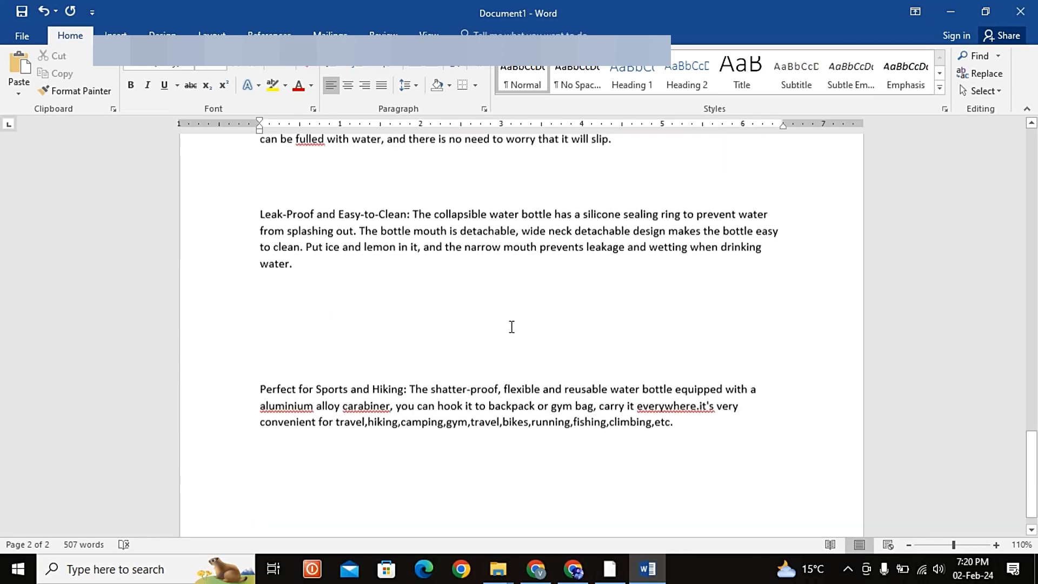
{"action": "scroll", "coordinate": [512, 326], "scroll_direction": "up", "scroll_amount": 6}
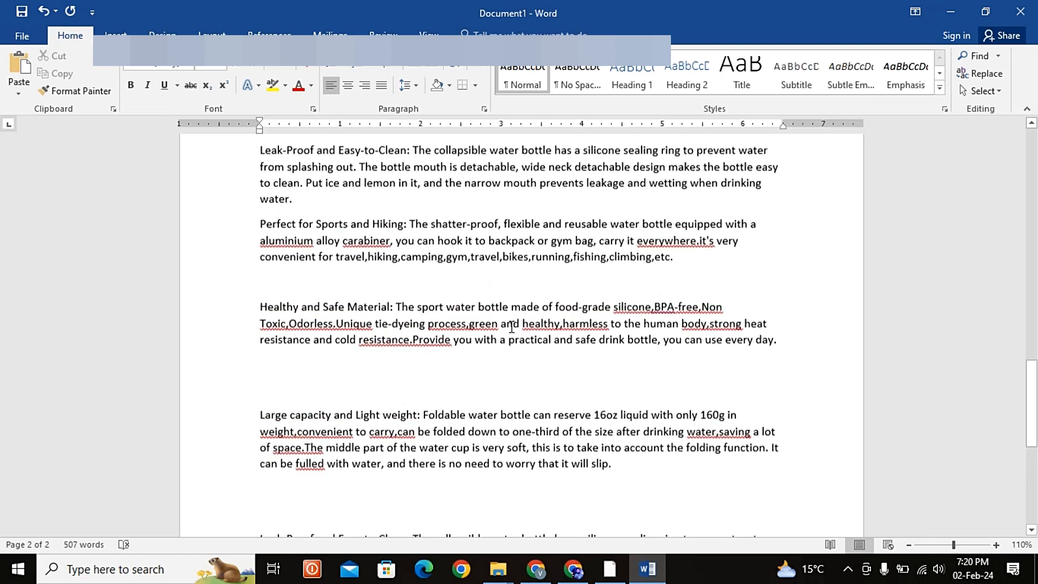
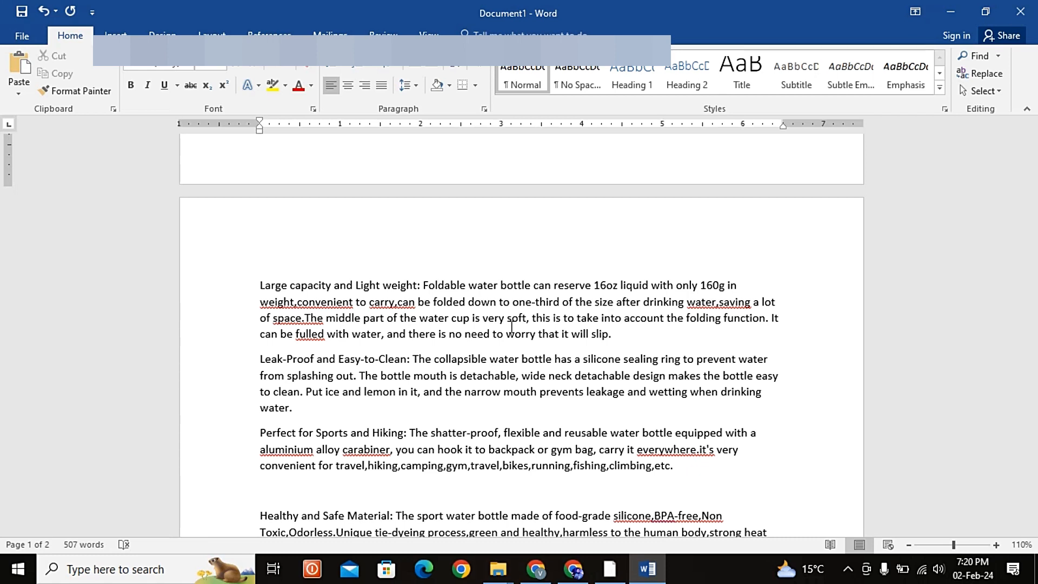
Step: Compare the pasted Description text in Word with the product page of the 500ml folding water cup on Daraz
{"action": "scroll", "coordinate": [512, 327], "scroll_direction": "up", "scroll_amount": 5}
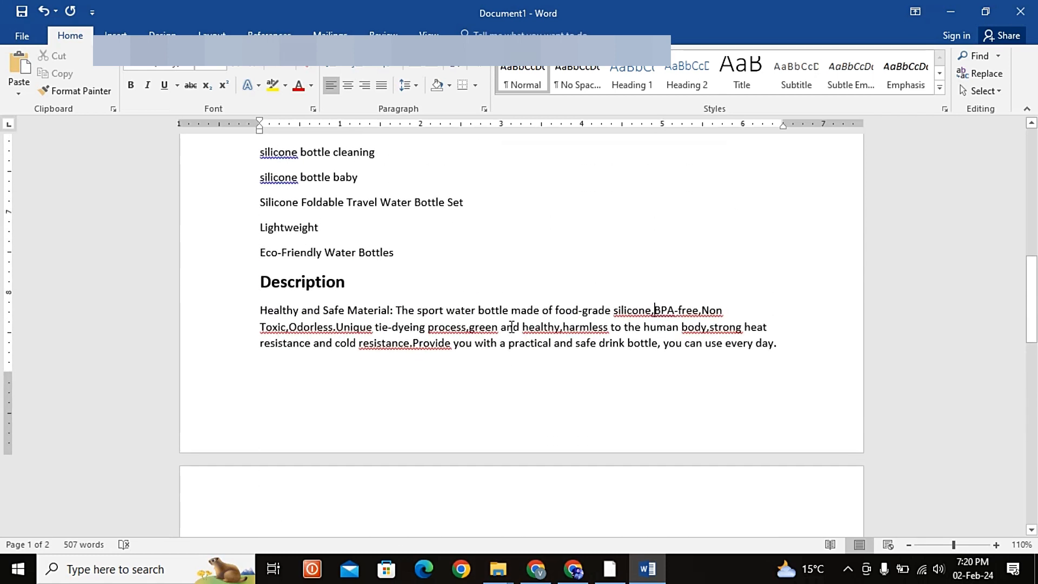
{"action": "key", "text": "alt+Tab"}
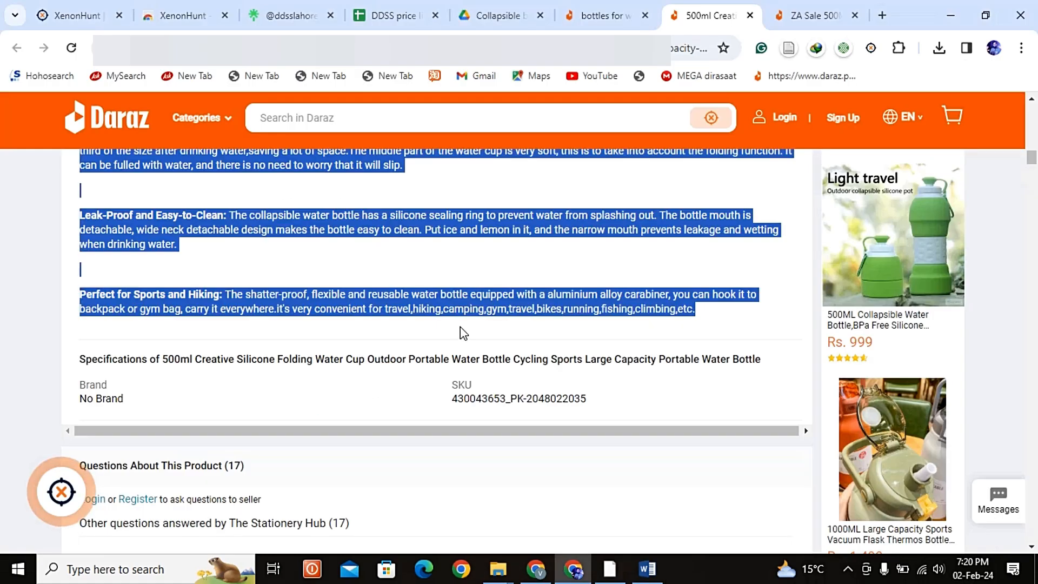
{"action": "scroll", "coordinate": [583, 323], "scroll_direction": "down", "scroll_amount": 10}
{"action": "scroll", "coordinate": [605, 263], "scroll_direction": "up", "scroll_amount": 5}
{"action": "scroll", "coordinate": [606, 263], "scroll_direction": "up", "scroll_amount": 10}
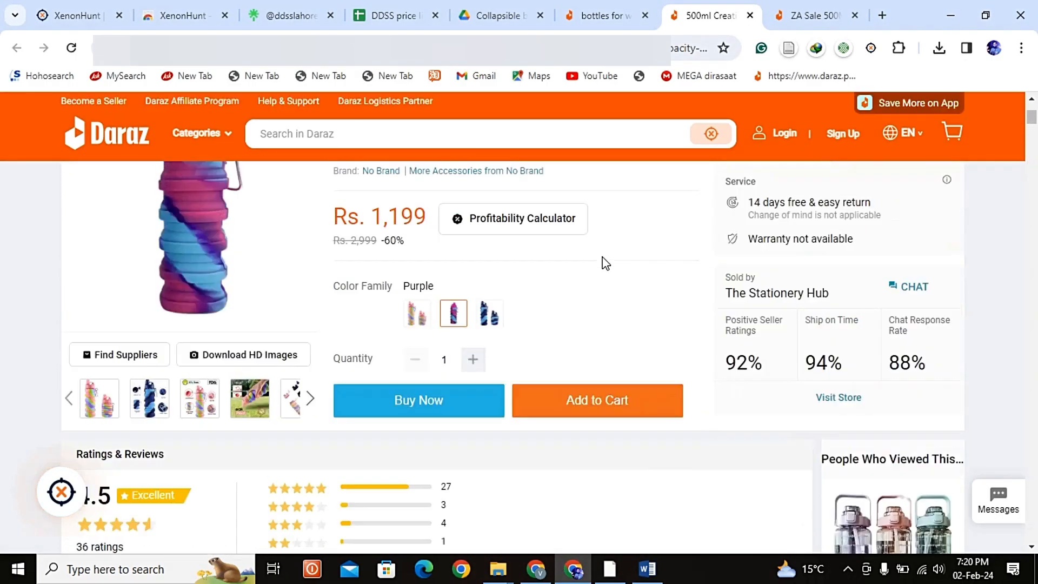
Step: Examine the product details and specifications of the ZA Sale 500ML silicone collapsible bottle listing on Daraz
{"action": "left_click", "coordinate": [636, 12]}
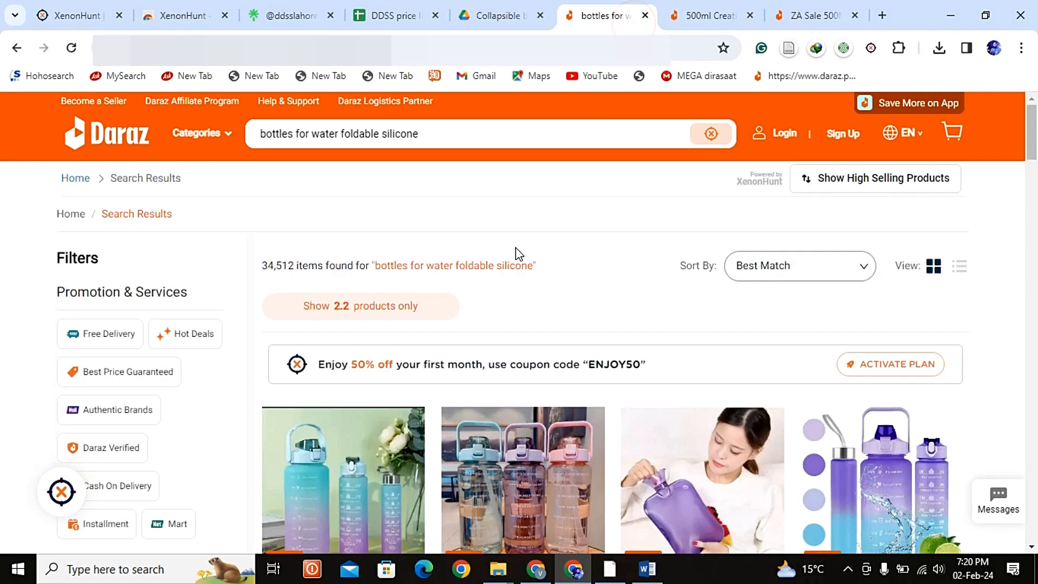
{"action": "left_click", "coordinate": [793, 14]}
{"action": "scroll", "coordinate": [562, 372], "scroll_direction": "down", "scroll_amount": 1}
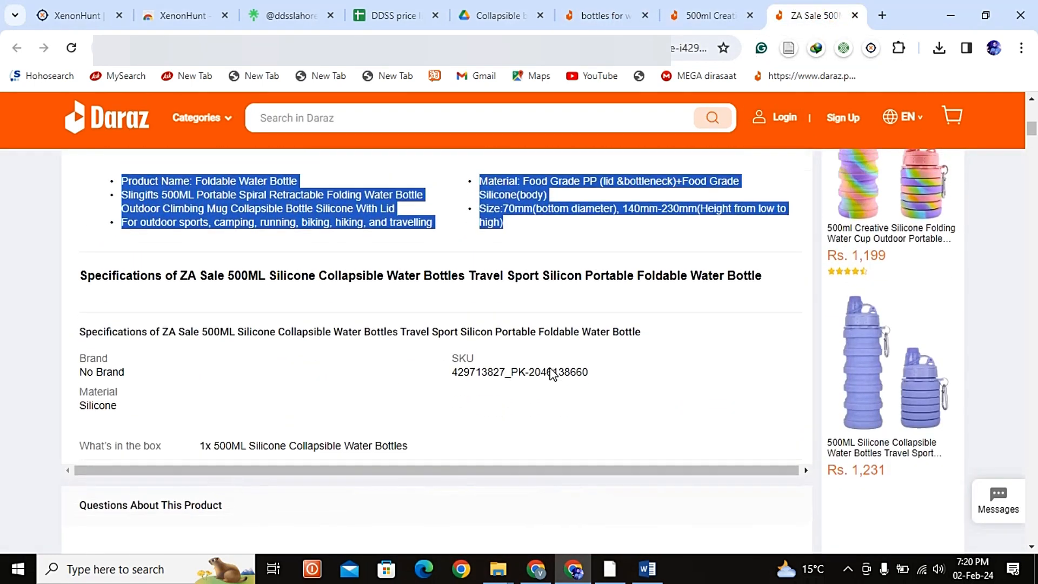
{"action": "scroll", "coordinate": [549, 371], "scroll_direction": "up", "scroll_amount": 4}
{"action": "scroll", "coordinate": [453, 365], "scroll_direction": "down", "scroll_amount": 4}
{"action": "left_click", "coordinate": [453, 365]}
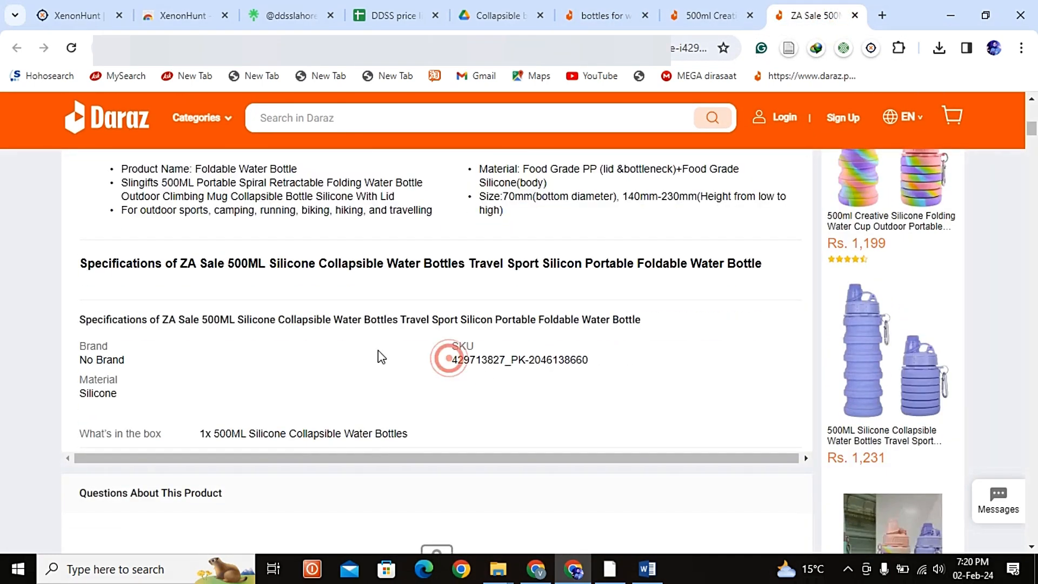
{"action": "scroll", "coordinate": [510, 249], "scroll_direction": "up", "scroll_amount": 1}
{"action": "scroll", "coordinate": [644, 226], "scroll_direction": "up", "scroll_amount": 15}
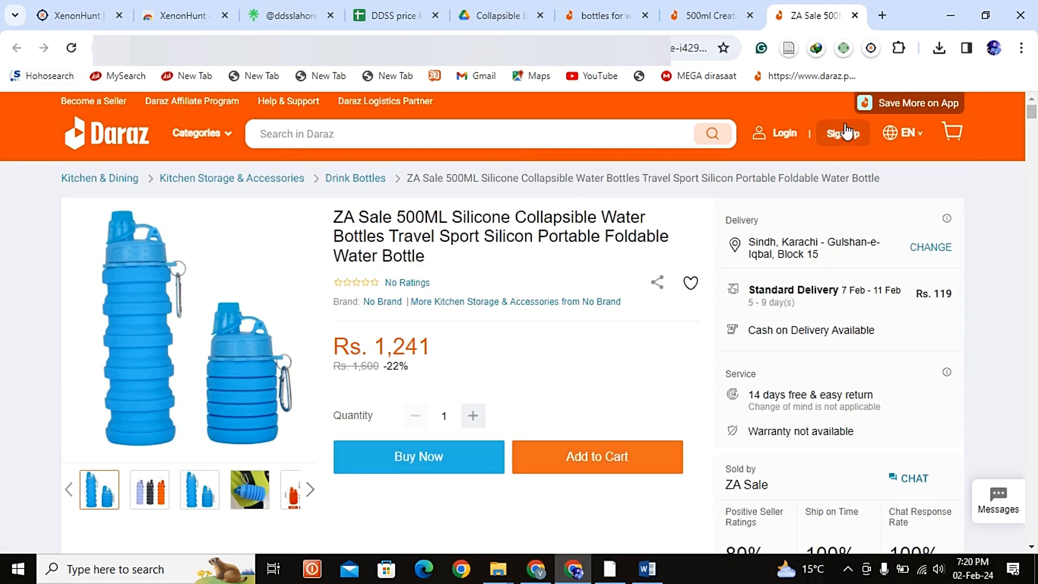
Step: Activate the XenonHunt extension on the ZA Sale listing so its analysis data loads on the product page
{"action": "left_click", "coordinate": [871, 47]}
{"action": "left_click", "coordinate": [839, 147]}
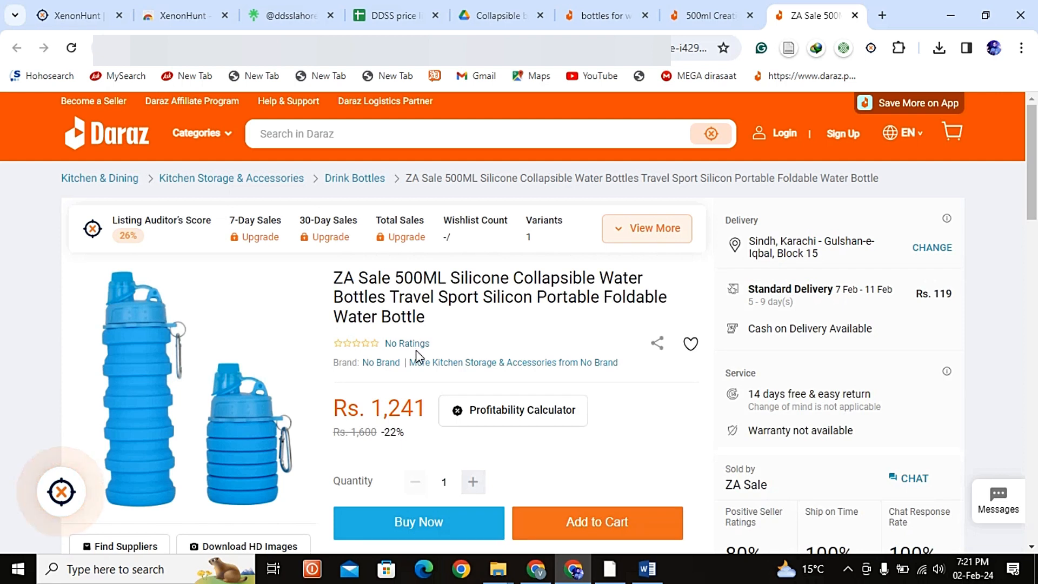
{"action": "scroll", "coordinate": [417, 354], "scroll_direction": "down", "scroll_amount": 3}
{"action": "scroll", "coordinate": [419, 357], "scroll_direction": "up", "scroll_amount": 3}
{"action": "scroll", "coordinate": [419, 357], "scroll_direction": "down", "scroll_amount": 7}
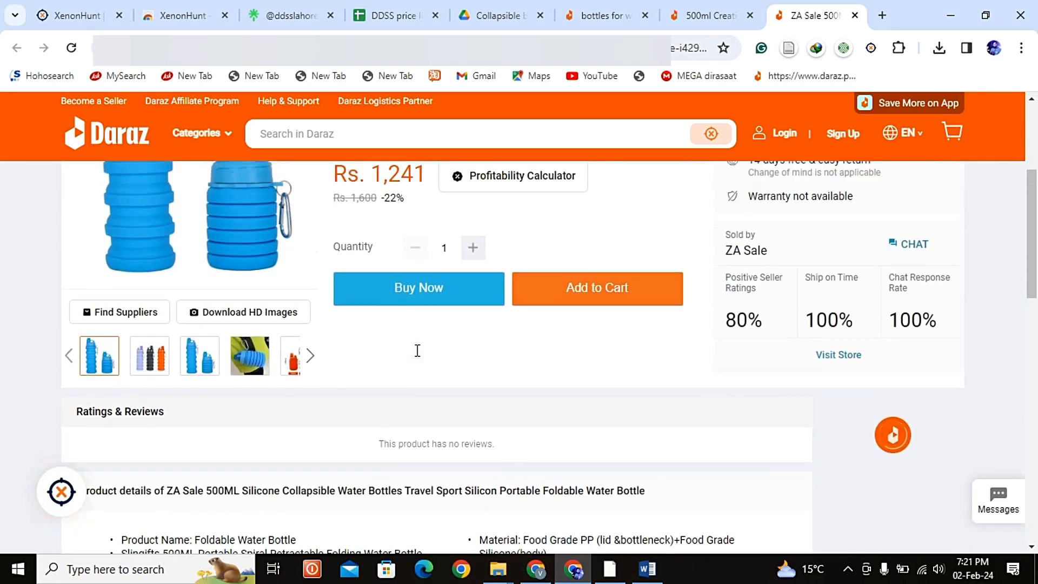
{"action": "scroll", "coordinate": [417, 350], "scroll_direction": "up", "scroll_amount": 8}
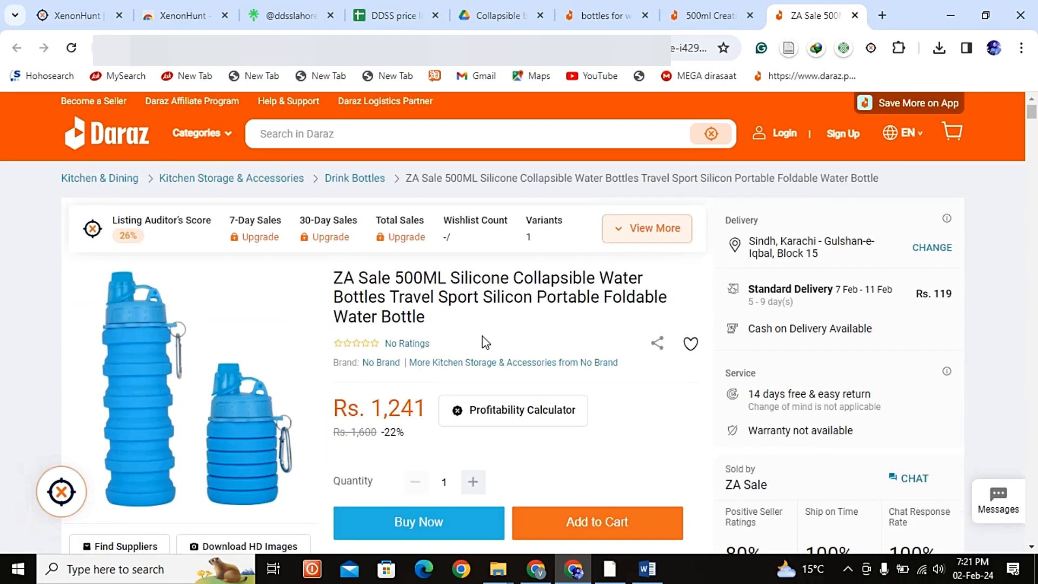
Step: Examine the Listing Auditor's Score breakdown for the ZA Sale listing, including its title, description, highlights and image criteria, and close it
{"action": "left_click", "coordinate": [129, 236]}
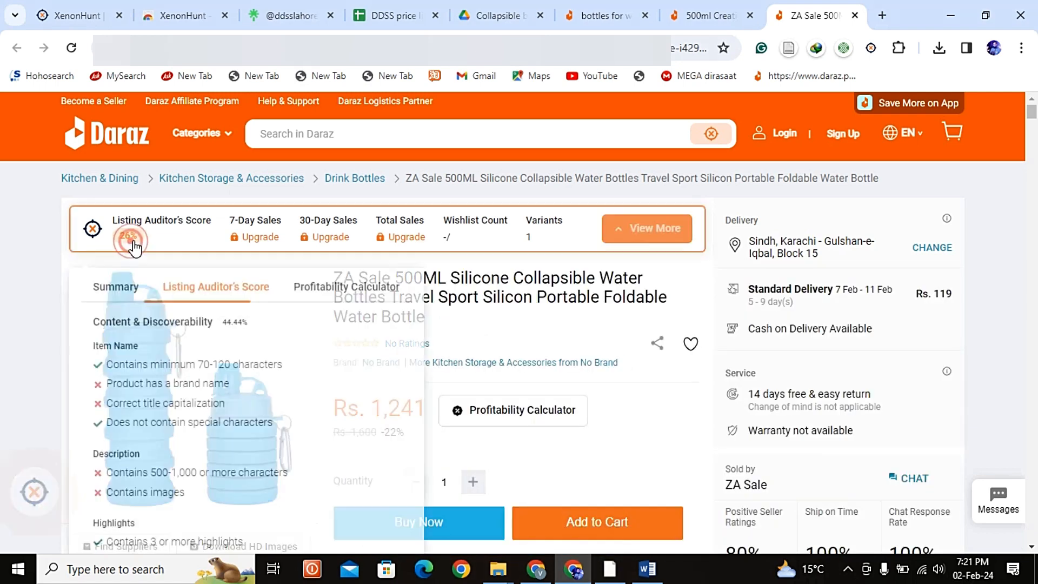
{"action": "scroll", "coordinate": [278, 357], "scroll_direction": "down", "scroll_amount": 3}
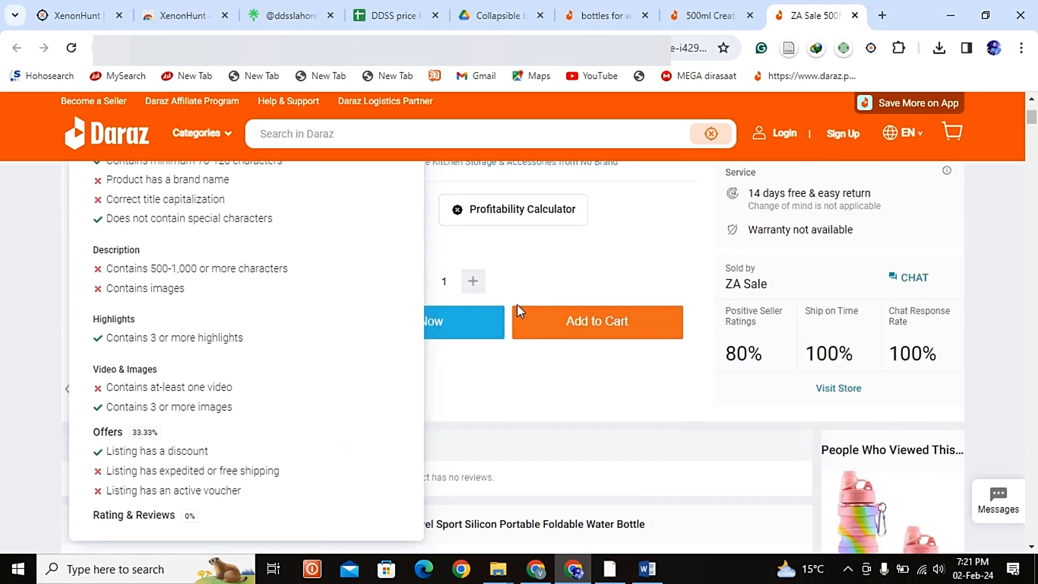
{"action": "left_click", "coordinate": [631, 243]}
{"action": "scroll", "coordinate": [630, 244], "scroll_direction": "up", "scroll_amount": 4}
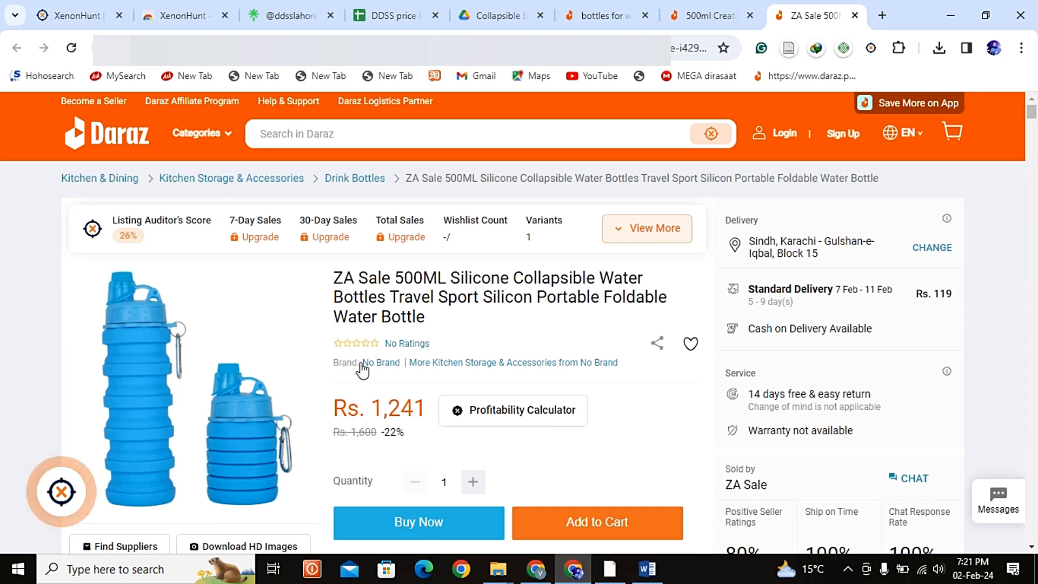
{"action": "scroll", "coordinate": [546, 409], "scroll_direction": "down", "scroll_amount": 3}
{"action": "scroll", "coordinate": [546, 408], "scroll_direction": "up", "scroll_amount": 3}
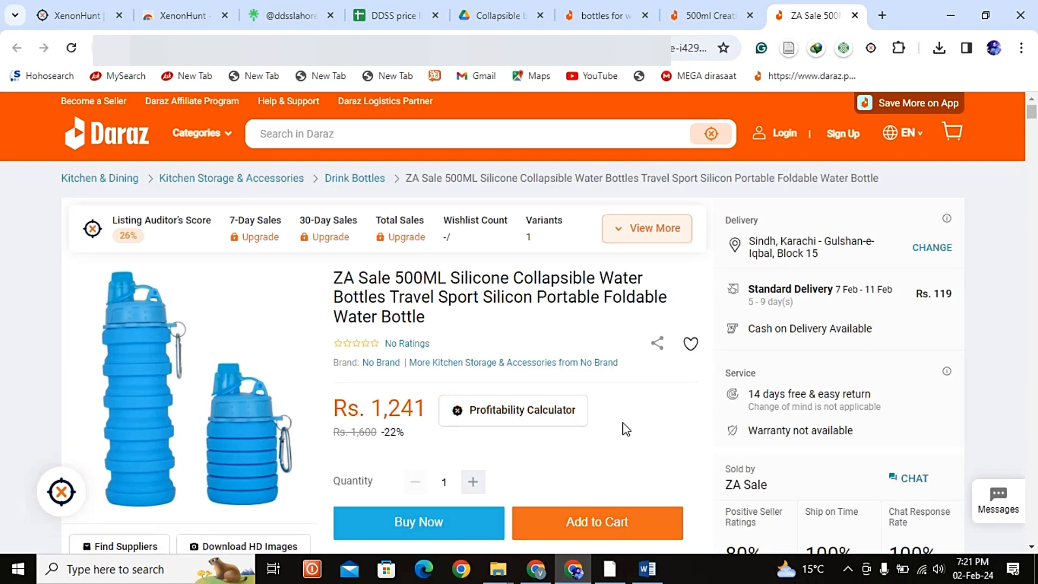
Step: Add missing spaces after commas and full stops in the Description paragraphs in Word, and remove the duplicate pasted block
{"action": "key", "text": "alt+Tab"}
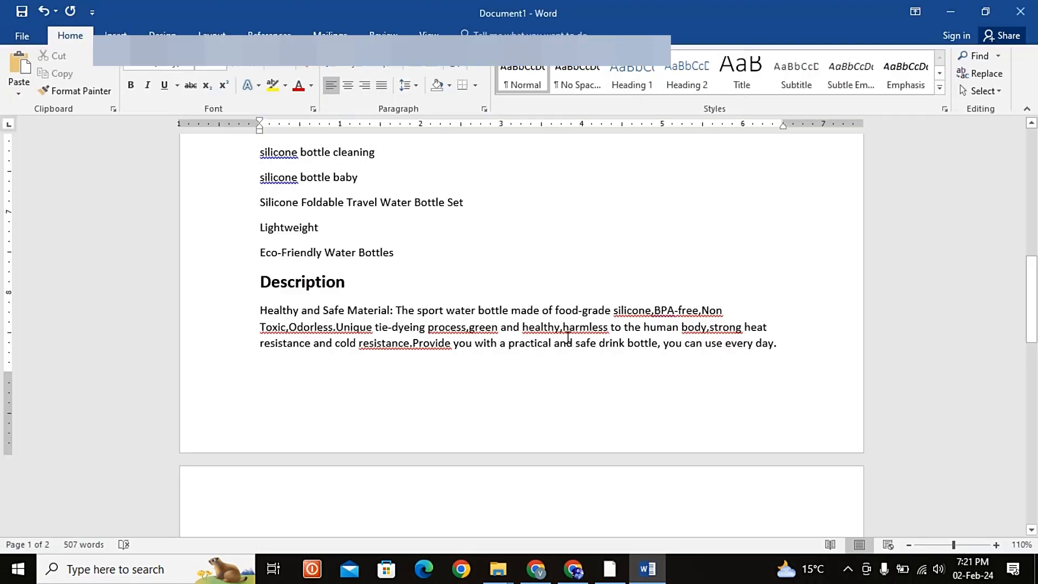
{"action": "scroll", "coordinate": [568, 338], "scroll_direction": "down", "scroll_amount": 3}
{"action": "scroll", "coordinate": [573, 339], "scroll_direction": "up", "scroll_amount": 3}
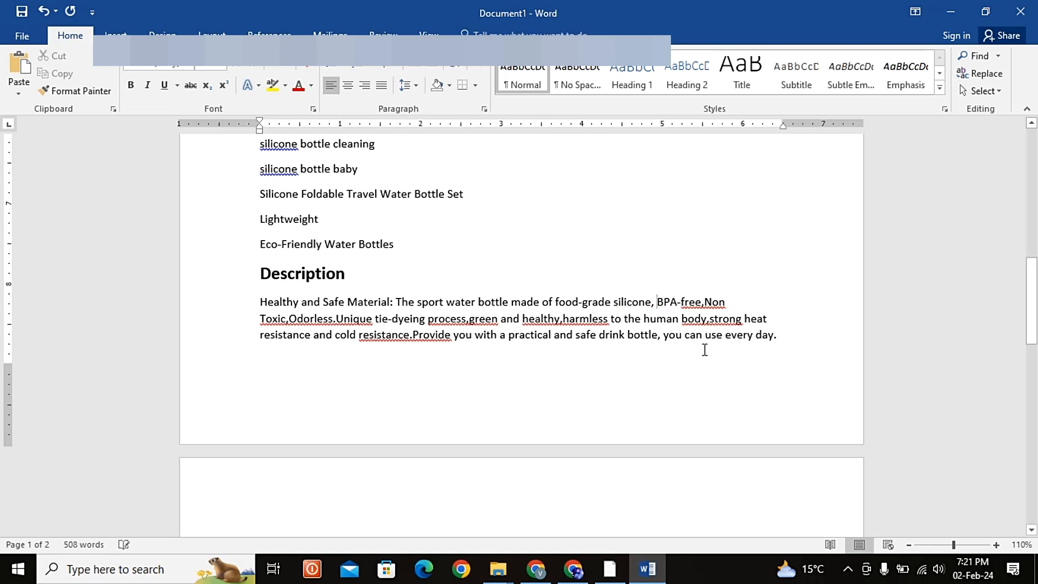
{"action": "left_click", "coordinate": [704, 302]}
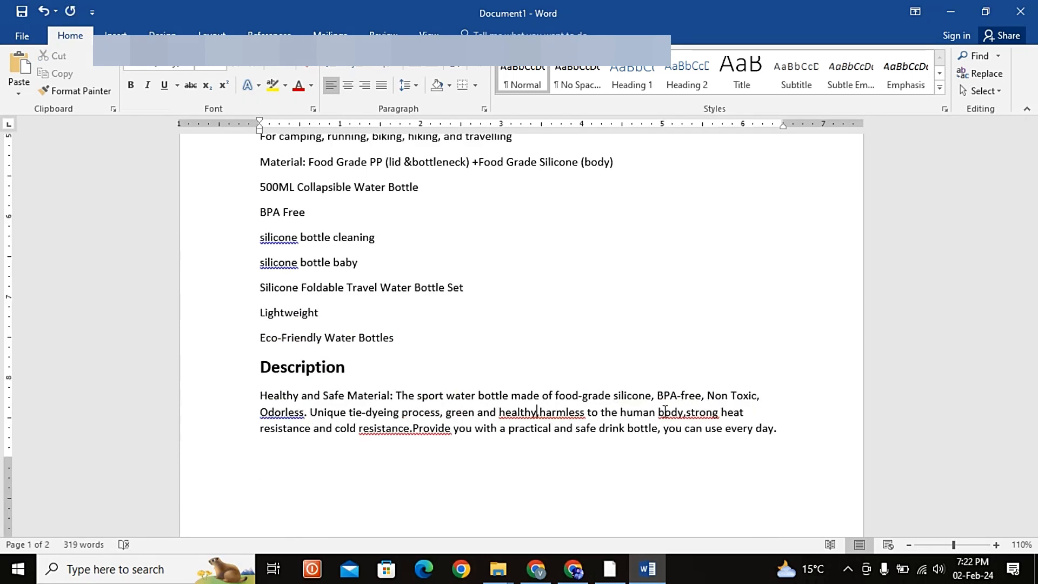
{"action": "scroll", "coordinate": [666, 411], "scroll_direction": "down", "scroll_amount": 9}
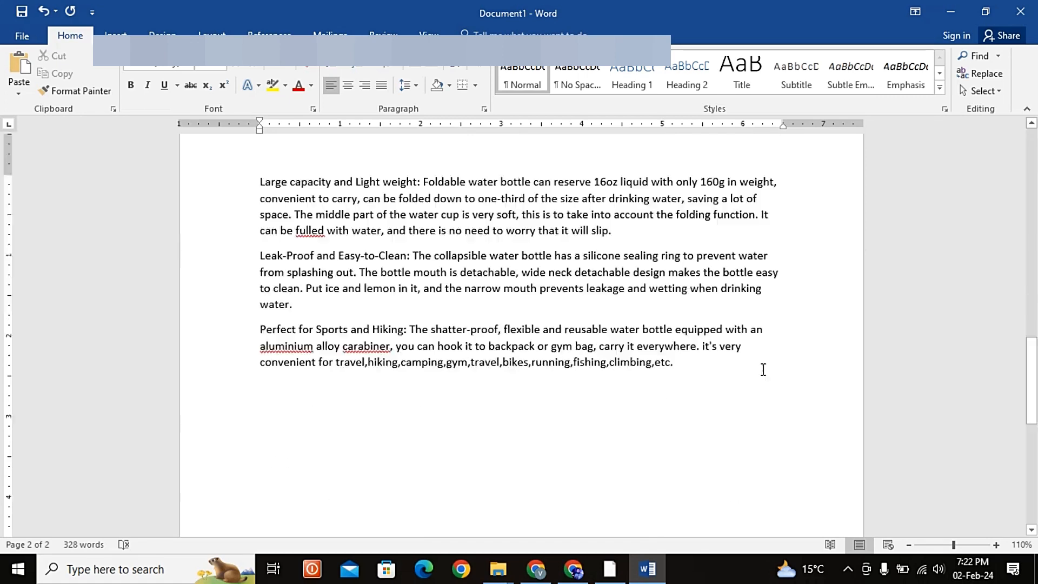
Step: Check the corrected Description paragraphs and start an empty line below the Perfect for Sports and Hiking paragraph
{"action": "scroll", "coordinate": [703, 359], "scroll_direction": "up", "scroll_amount": 2}
{"action": "scroll", "coordinate": [630, 350], "scroll_direction": "up", "scroll_amount": 5}
{"action": "scroll", "coordinate": [506, 329], "scroll_direction": "down", "scroll_amount": 4}
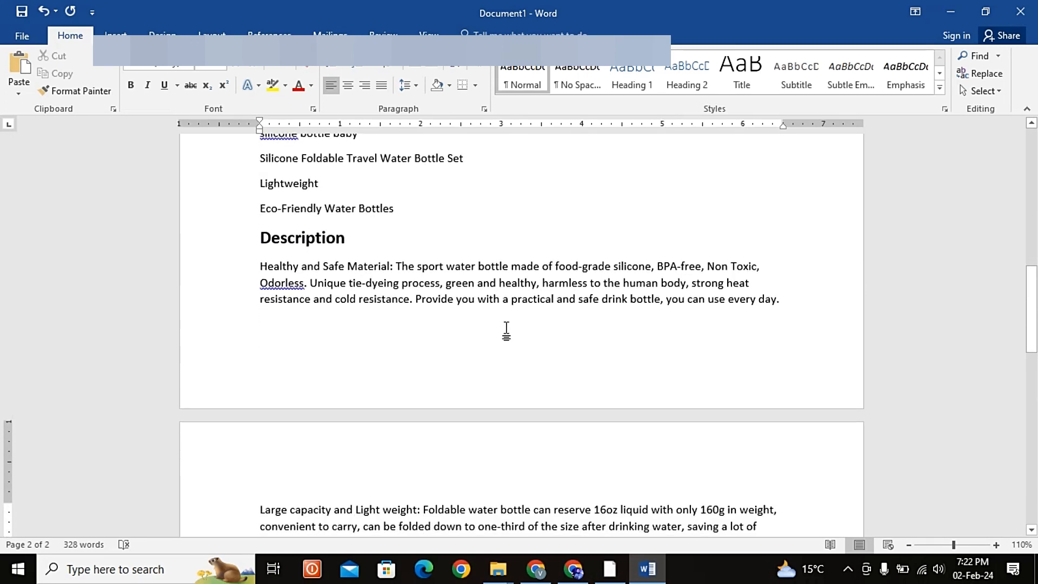
{"action": "scroll", "coordinate": [506, 328], "scroll_direction": "down", "scroll_amount": 2}
{"action": "scroll", "coordinate": [593, 324], "scroll_direction": "up", "scroll_amount": 3}
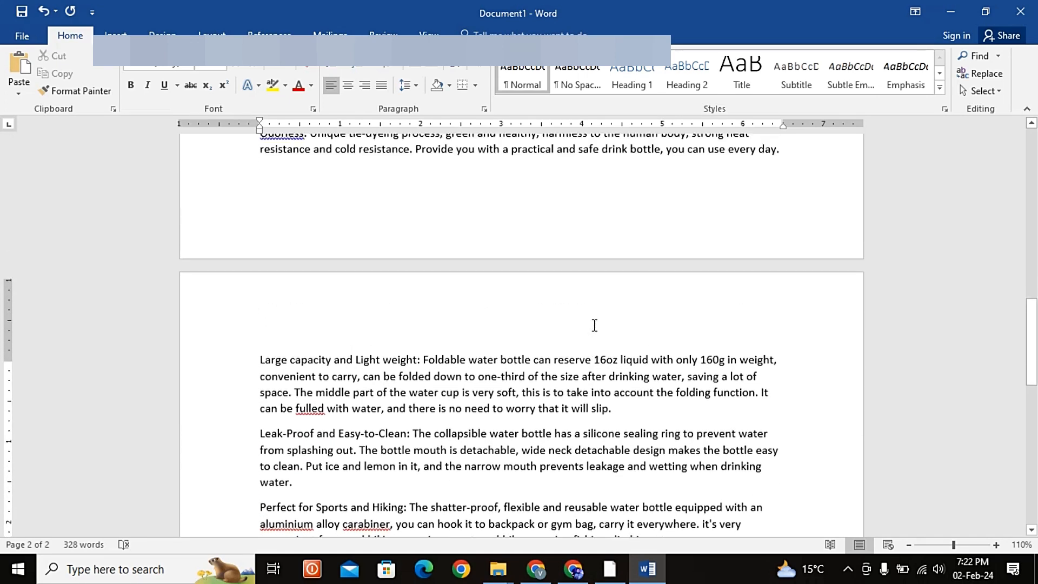
{"action": "scroll", "coordinate": [616, 334], "scroll_direction": "up", "scroll_amount": 2}
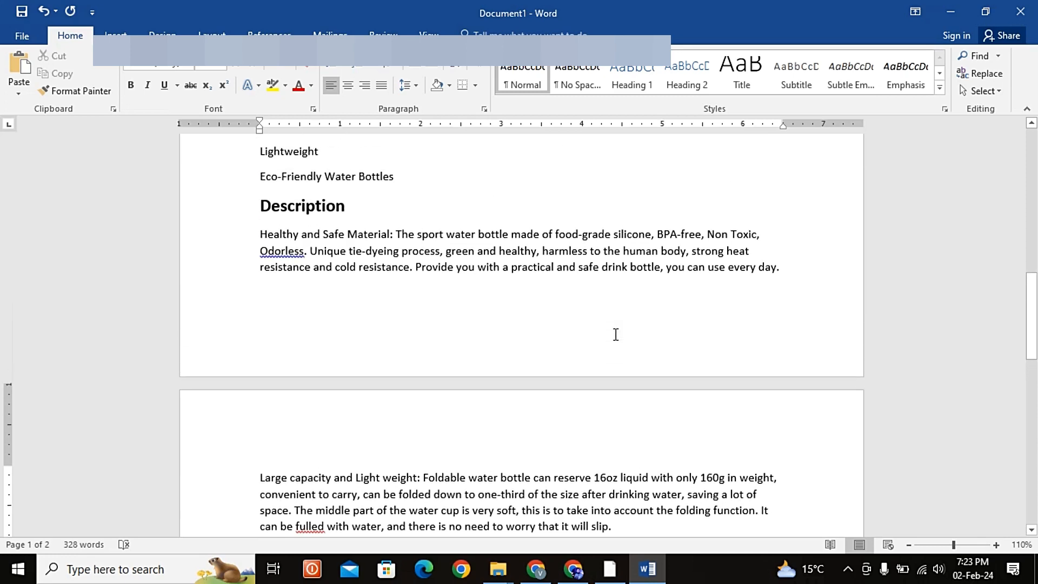
{"action": "scroll", "coordinate": [616, 334], "scroll_direction": "down", "scroll_amount": 4}
{"action": "scroll", "coordinate": [616, 334], "scroll_direction": "down", "scroll_amount": 1}
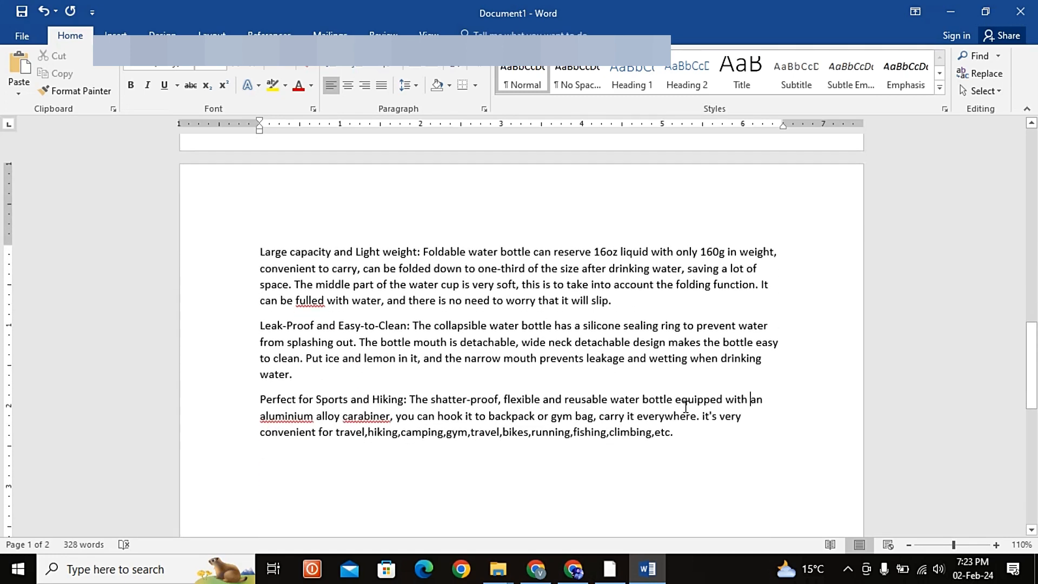
{"action": "left_click", "coordinate": [687, 442]}
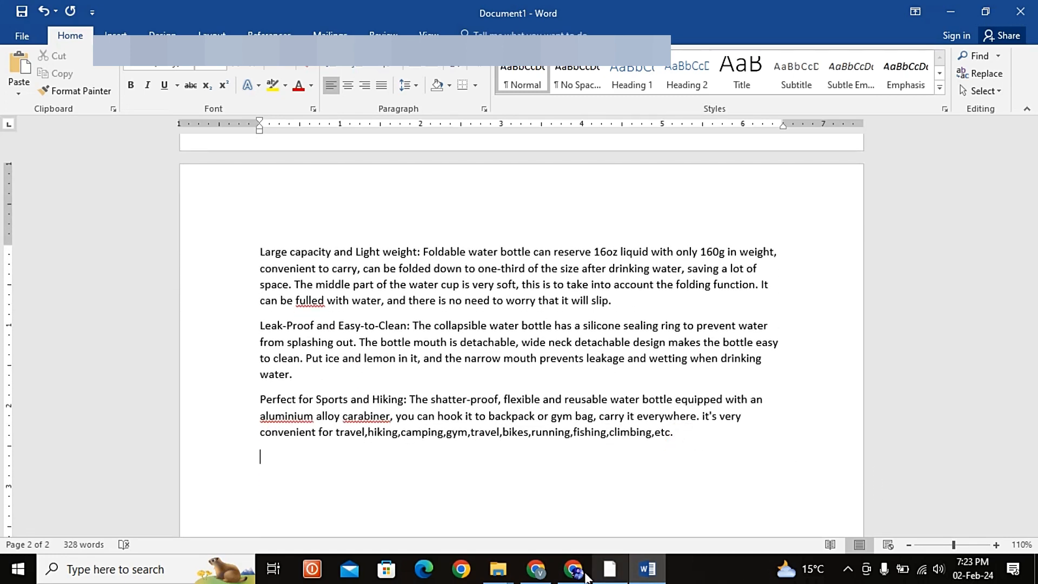
Step: Switch to Chrome and open Google Bard in a new browser tab
{"action": "left_click", "coordinate": [586, 575]}
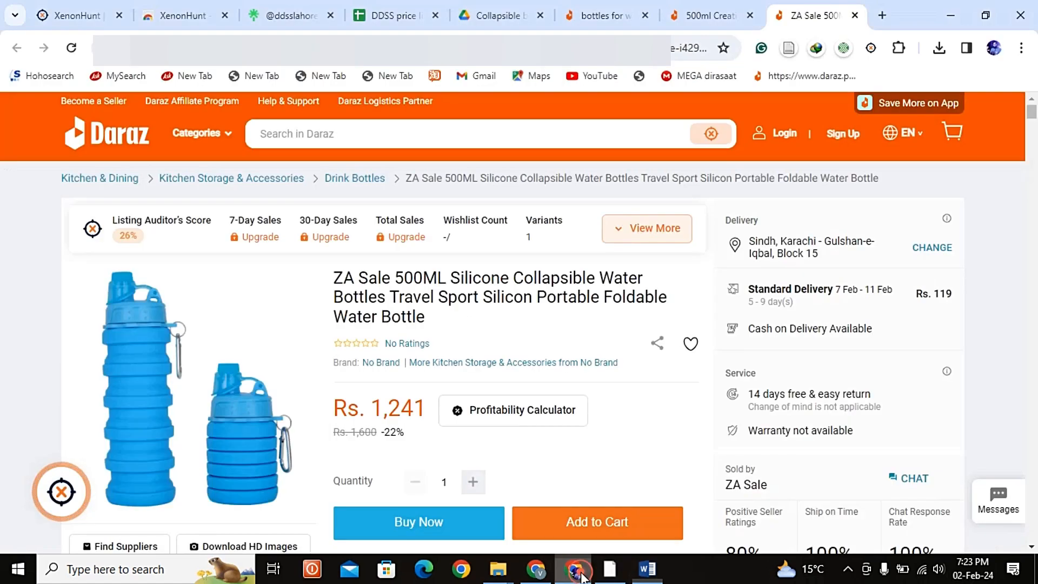
{"action": "left_click", "coordinate": [881, 19]}
{"action": "type", "text": "ba"}
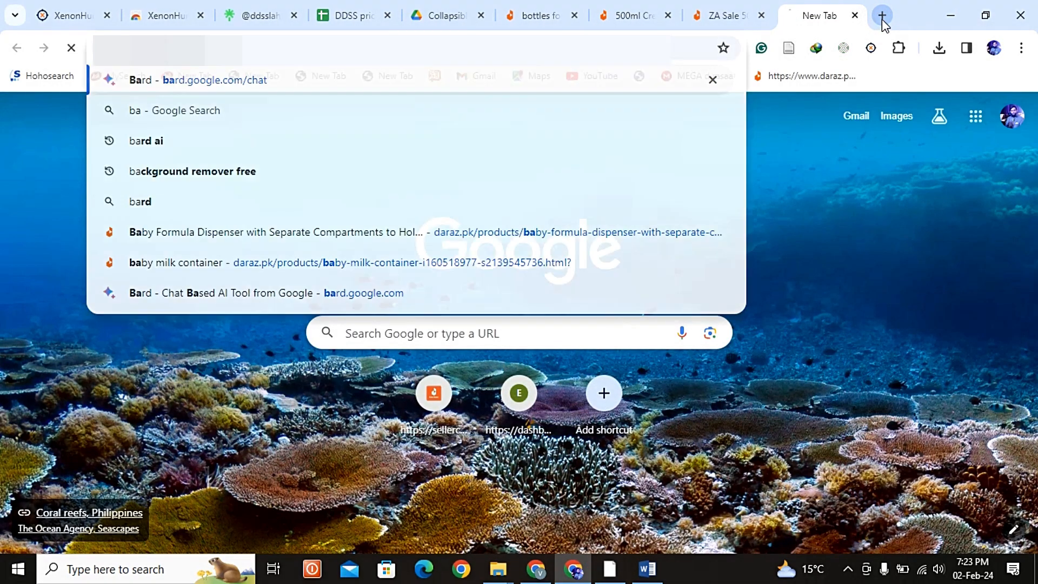
{"action": "key", "text": "Return"}
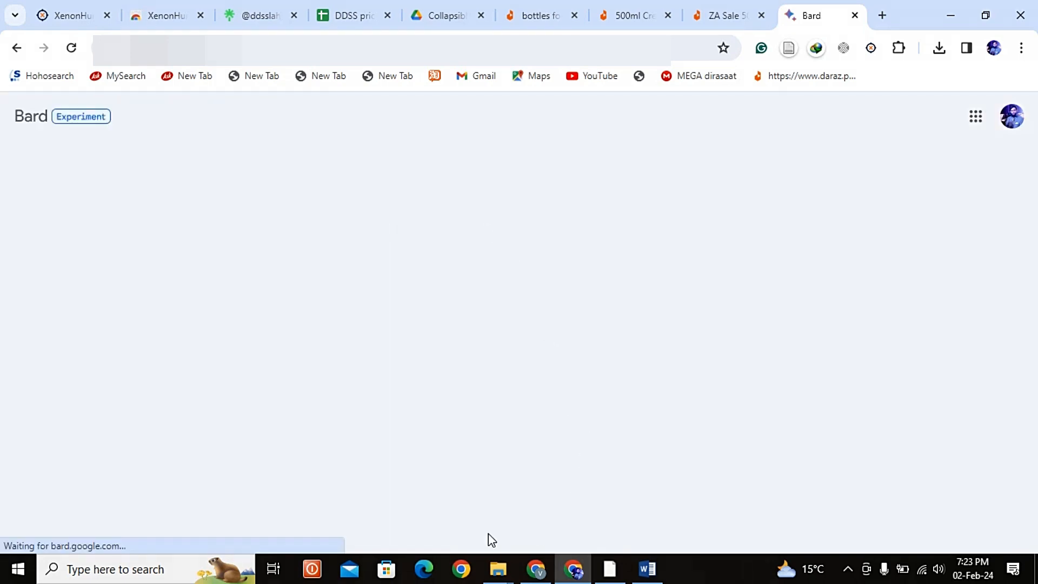
Step: Ask Bard to "give me some uses of silicone collapsible bottle"
{"action": "type", "text": "gi"}
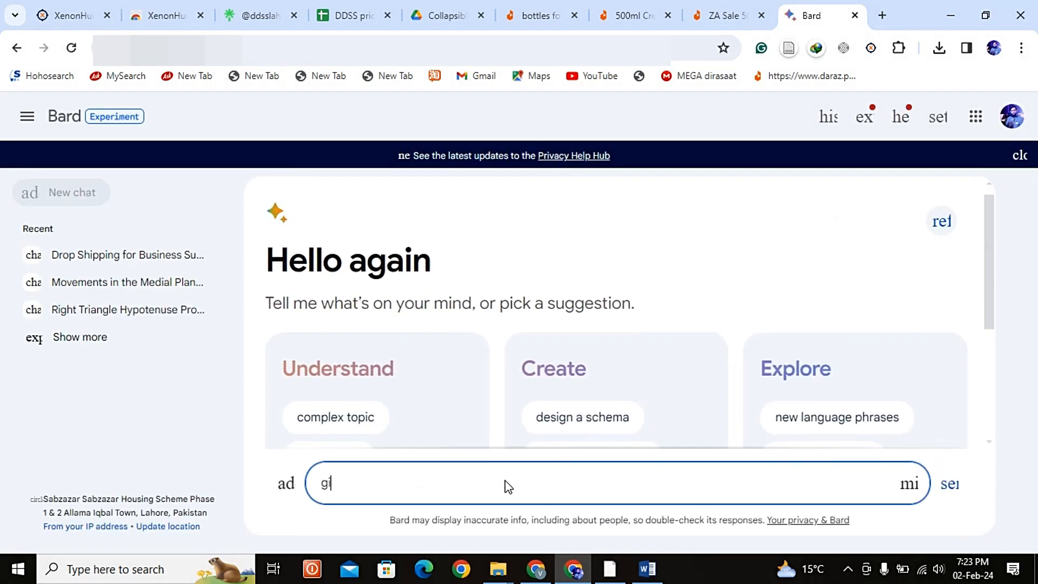
{"action": "type", "text": "ve me "}
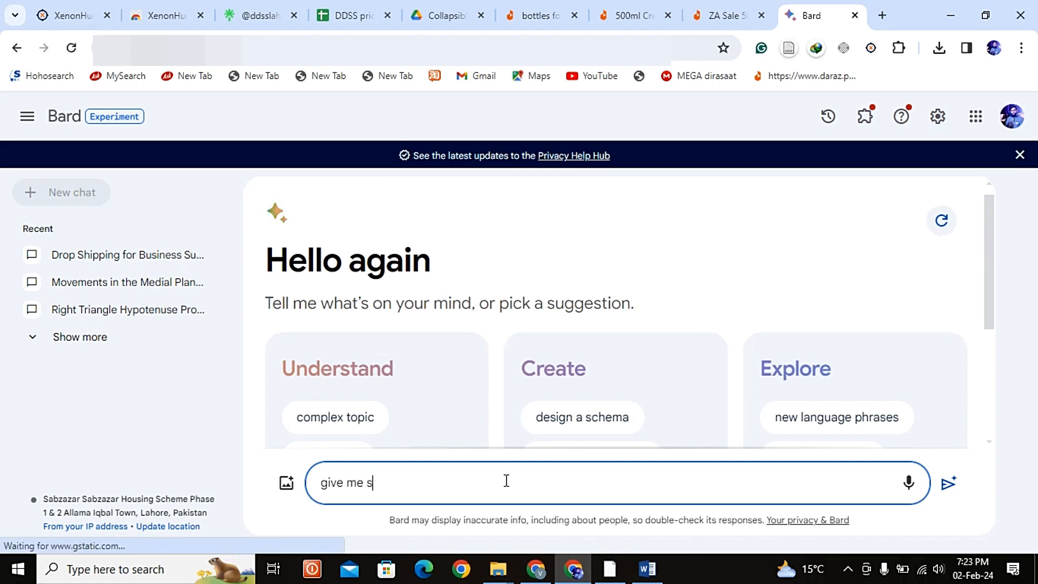
{"action": "type", "text": "son"}
{"action": "key", "text": "BackSpace"}
{"action": "type", "text": "me"}
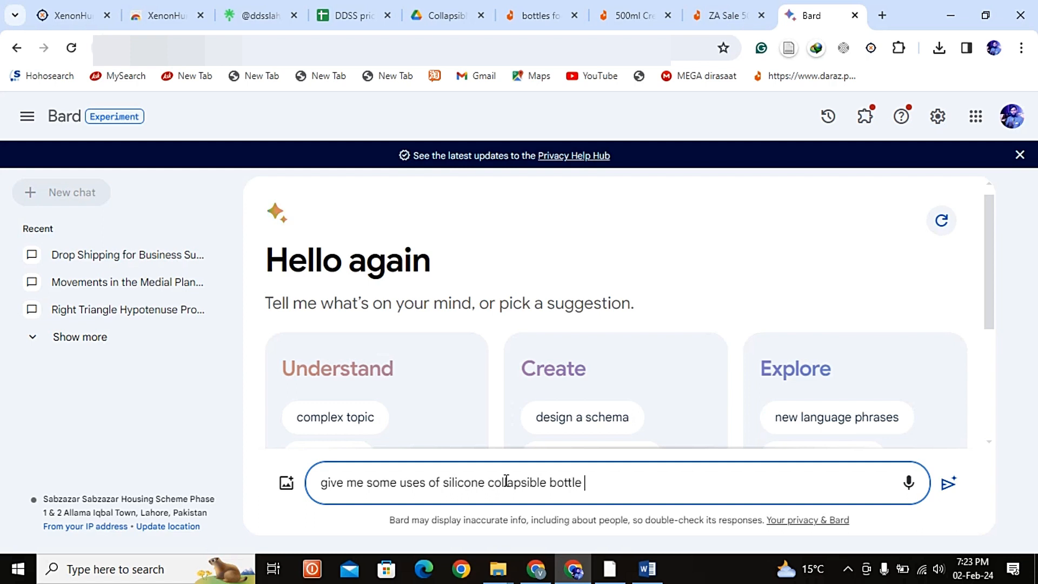
{"action": "key", "text": "Return"}
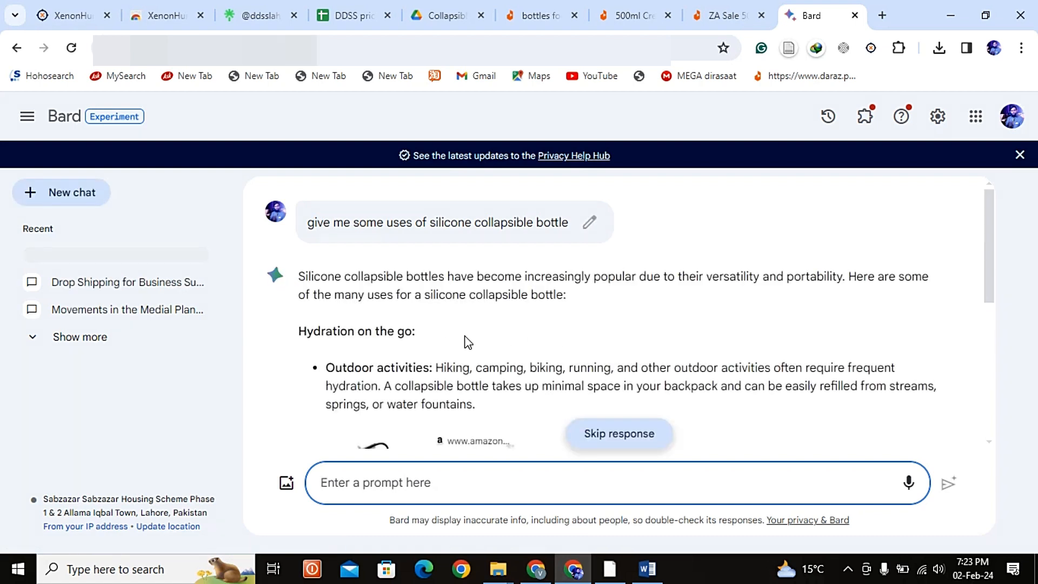
Step: Skim Bard's answer about the bottle's uses and send the follow-up prompt "give me bullet points only"
{"action": "scroll", "coordinate": [466, 343], "scroll_direction": "down", "scroll_amount": 10}
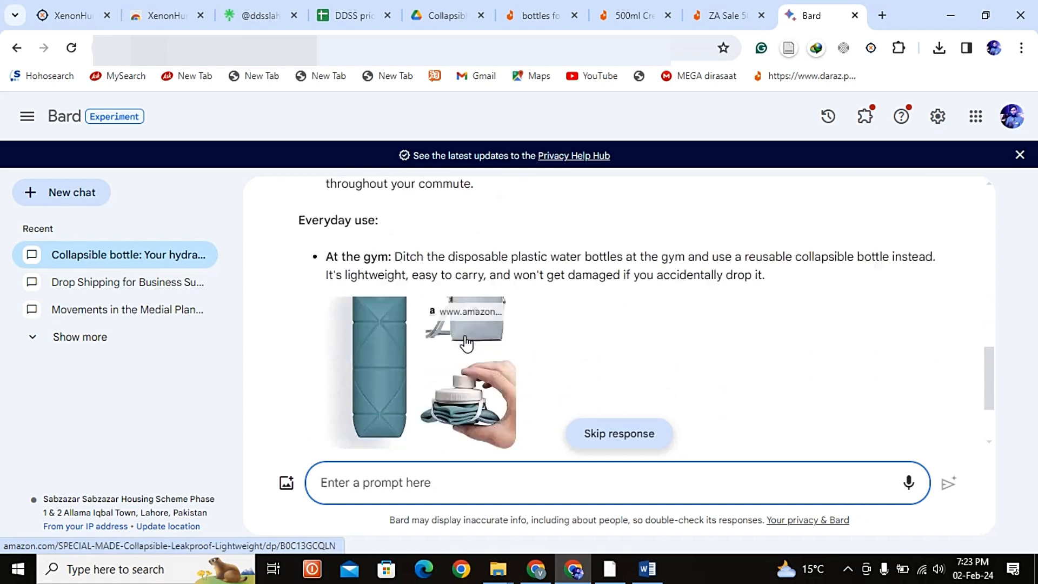
{"action": "scroll", "coordinate": [466, 344], "scroll_direction": "down", "scroll_amount": 2}
{"action": "scroll", "coordinate": [466, 341], "scroll_direction": "up", "scroll_amount": 12}
{"action": "scroll", "coordinate": [466, 341], "scroll_direction": "down", "scroll_amount": 15}
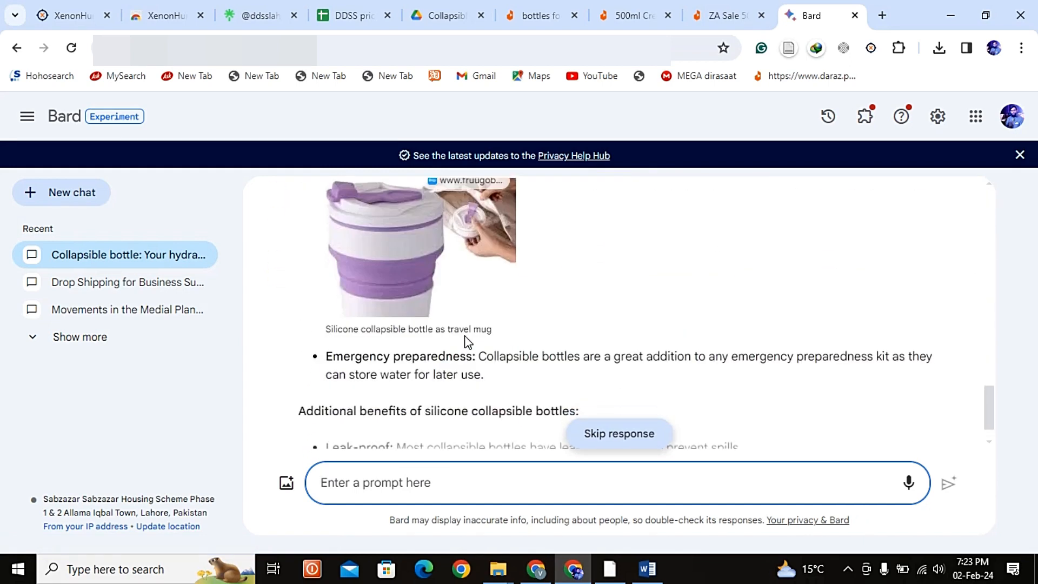
{"action": "scroll", "coordinate": [466, 338], "scroll_direction": "up", "scroll_amount": 9}
{"action": "scroll", "coordinate": [465, 339], "scroll_direction": "down", "scroll_amount": 2}
{"action": "scroll", "coordinate": [464, 340], "scroll_direction": "up", "scroll_amount": 7}
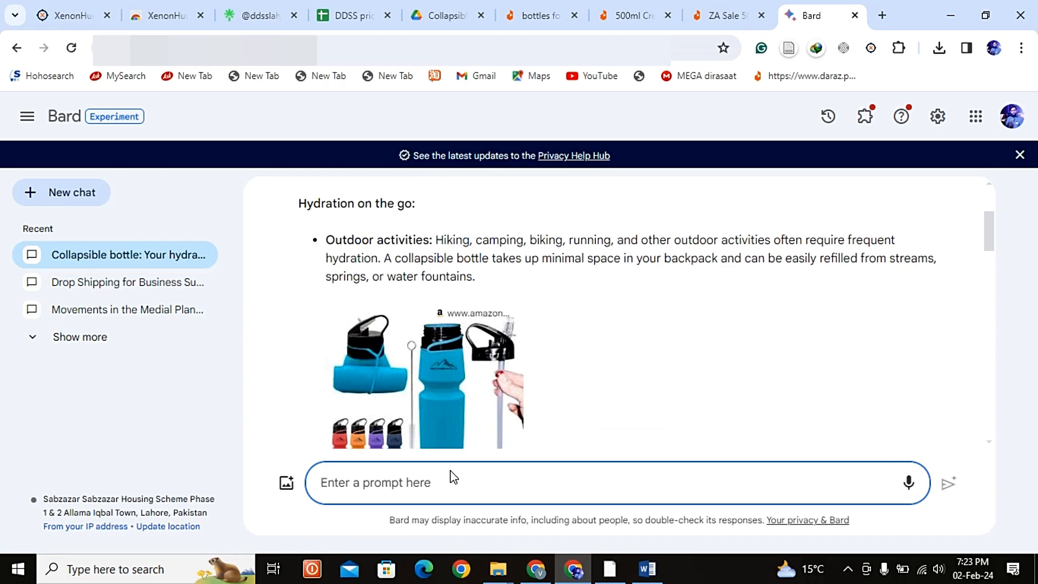
{"action": "type", "text": "give me bullet points only"}
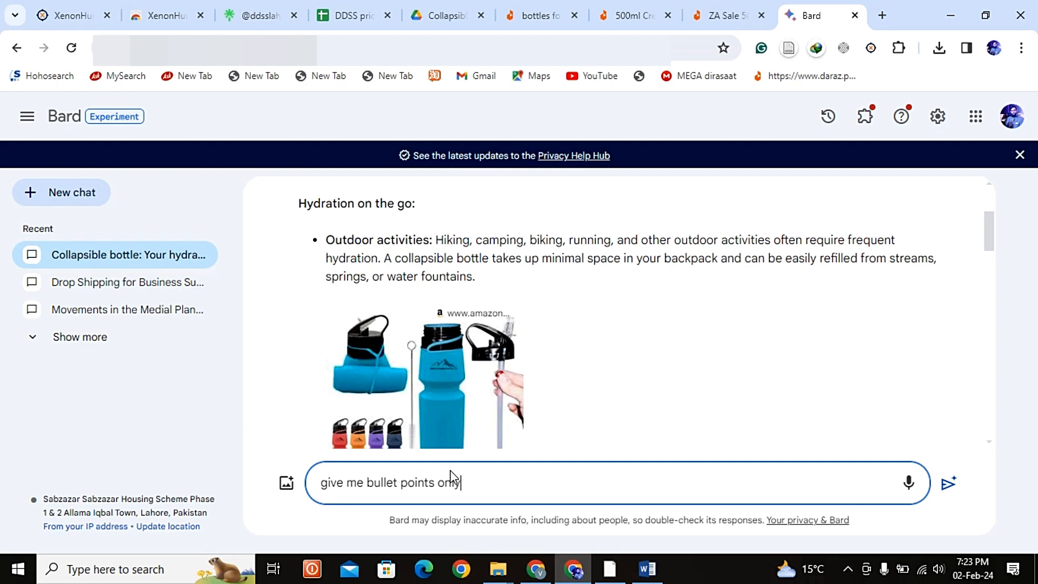
{"action": "key", "text": "Return"}
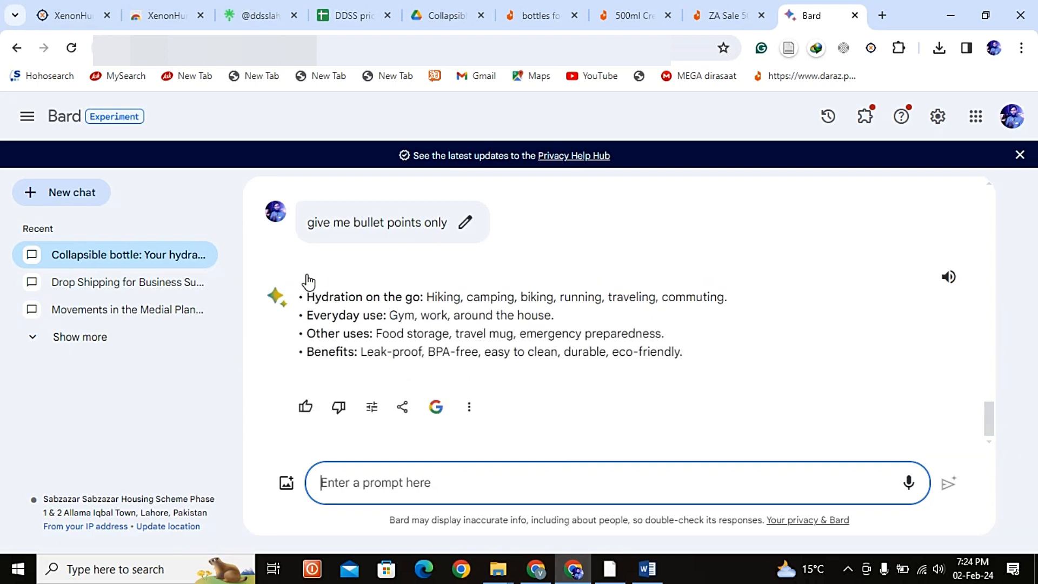
Step: Copy Bard's four bullet points about the bottle's uses and switch back to the Word document
{"action": "left_click_drag", "start_coordinate": [701, 366], "coordinate": [301, 307]}
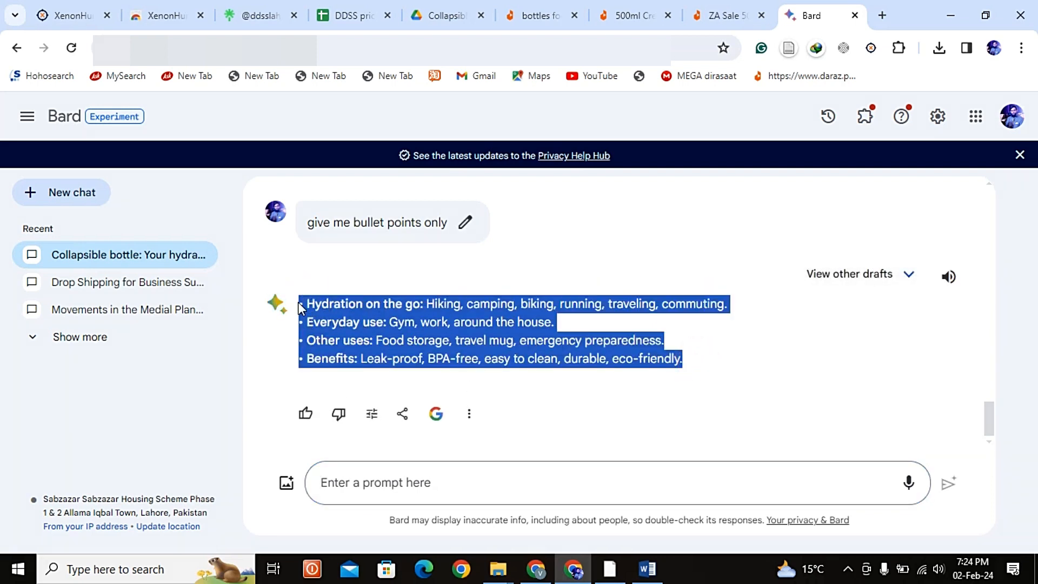
{"action": "key", "text": "alt+Tab"}
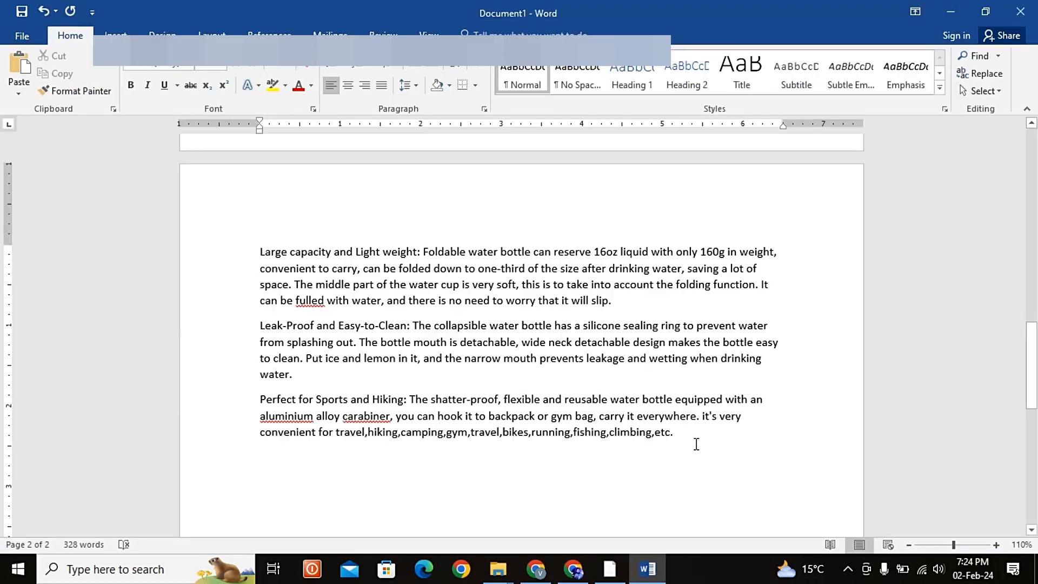
Step: Below the Perfect for Sports and Hiking paragraph, add the heading "Uses" in bold 16 pt and indent it
{"action": "left_click", "coordinate": [690, 442]}
{"action": "key", "text": "shift+Left"}
{"action": "key", "text": "shift+Left"}
{"action": "key", "text": "shift+Left"}
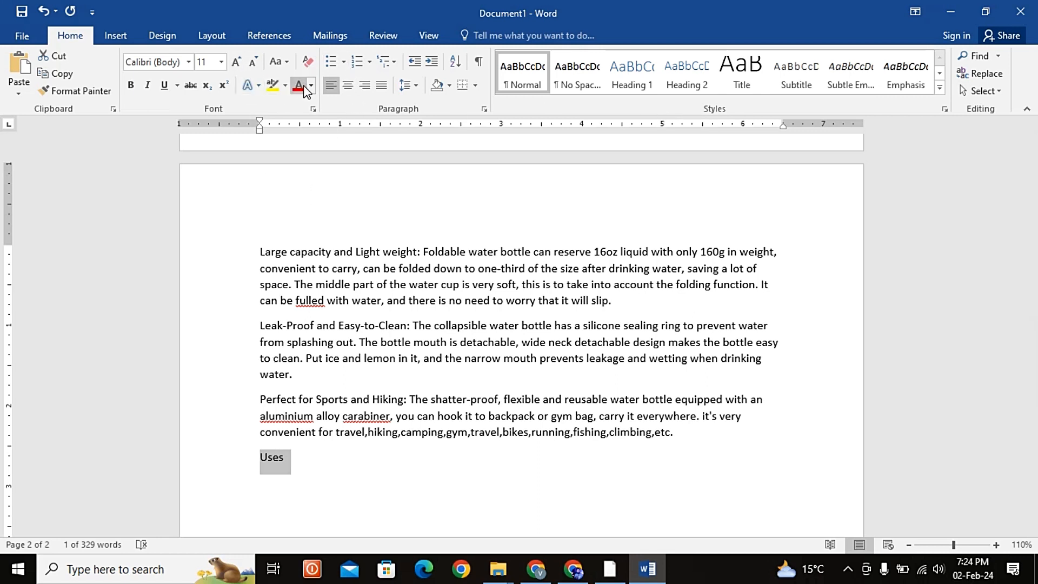
{"action": "left_click", "coordinate": [235, 65]}
{"action": "left_click", "coordinate": [234, 65]}
{"action": "left_click", "coordinate": [234, 65]}
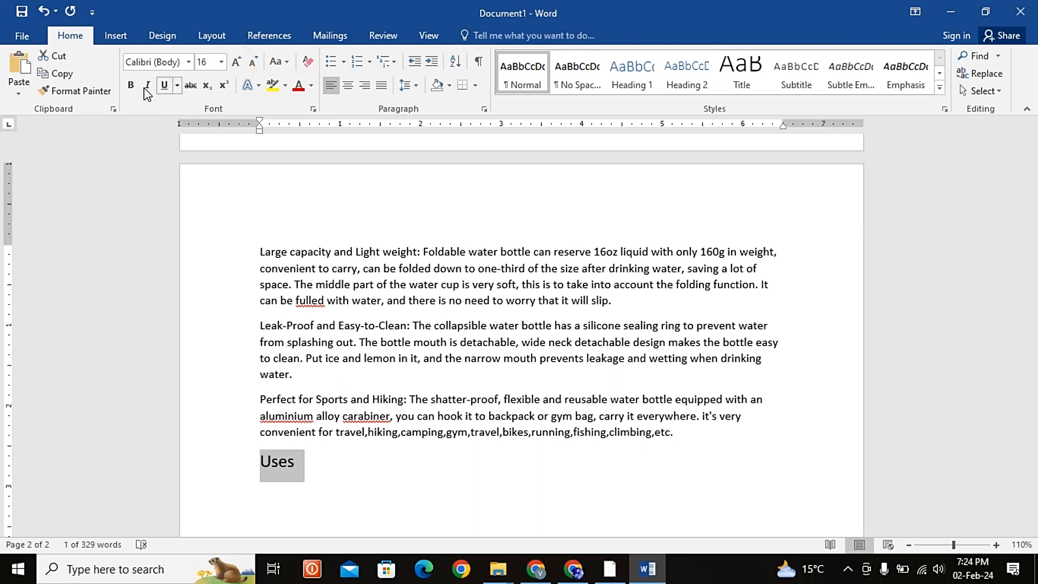
{"action": "left_click", "coordinate": [130, 85]}
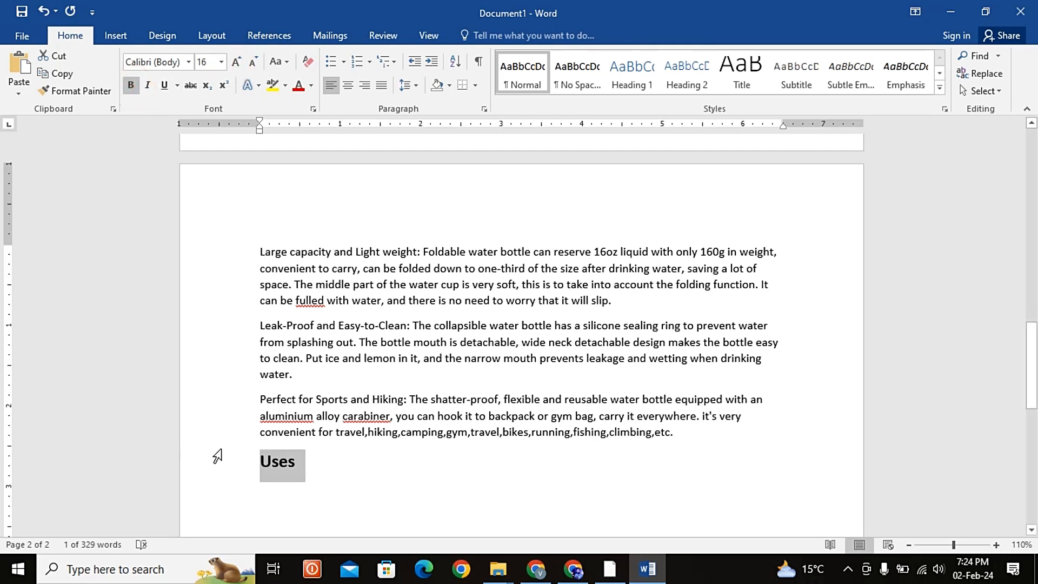
{"action": "left_click", "coordinate": [253, 464]}
{"action": "key", "text": "Tab"}
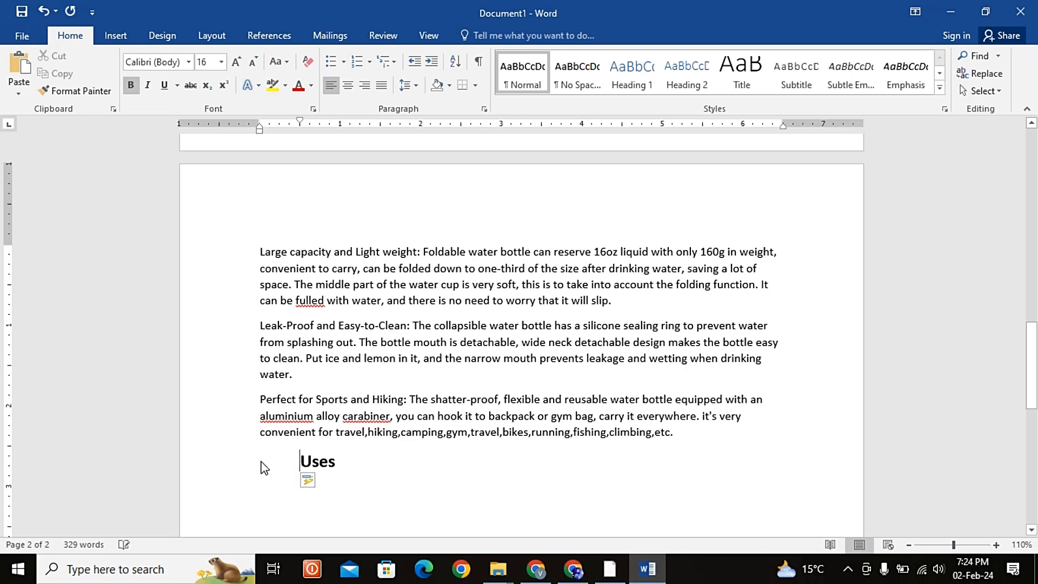
Step: Start a Normal-style numbered list under the Uses heading and paste the copied Bard points into it as text only
{"action": "left_click", "coordinate": [358, 469]}
{"action": "key", "text": "Return"}
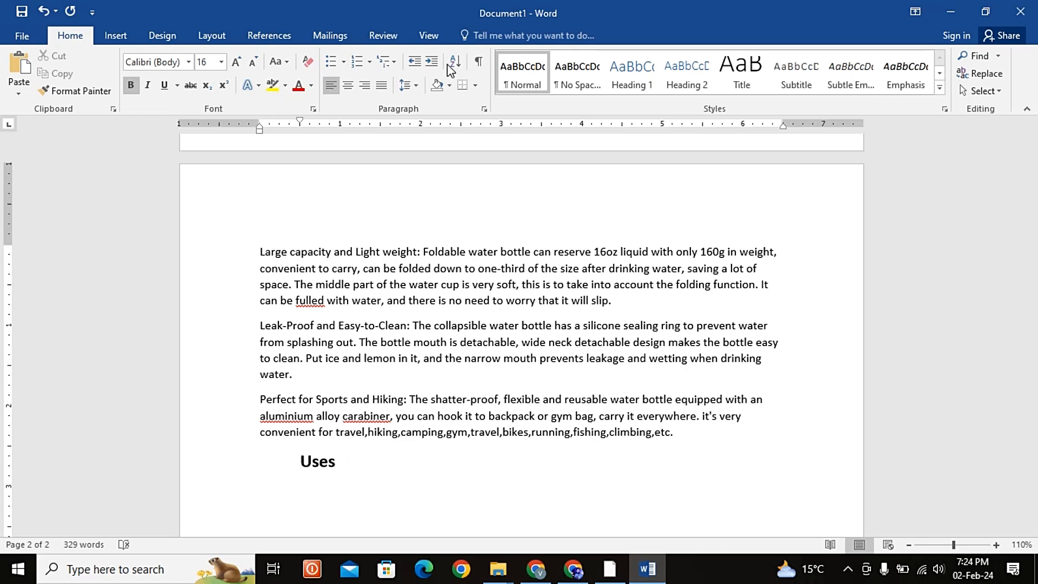
{"action": "left_click", "coordinate": [514, 71]}
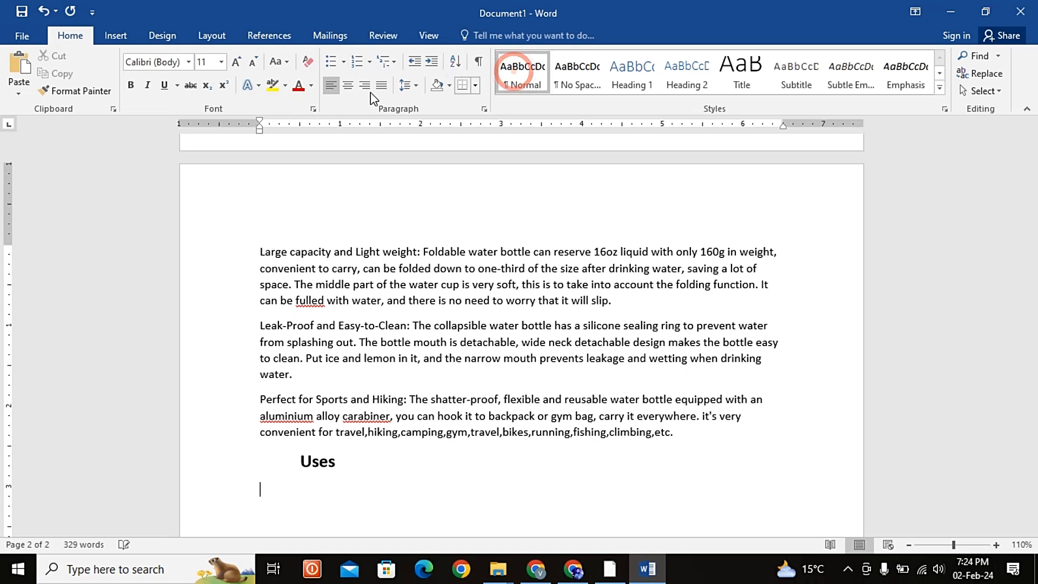
{"action": "left_click", "coordinate": [356, 61]}
{"action": "type", "text": "• Hydration on the go: Hiking, camping, biking, running, traveling, commuting. • Everyday use: Gym, work, around the house. • Other uses: Food storage, travel mug, emergency preparedness. • Benefits: Leak-proof, BPA-free, easy to clean, durable, eco-friendly."}
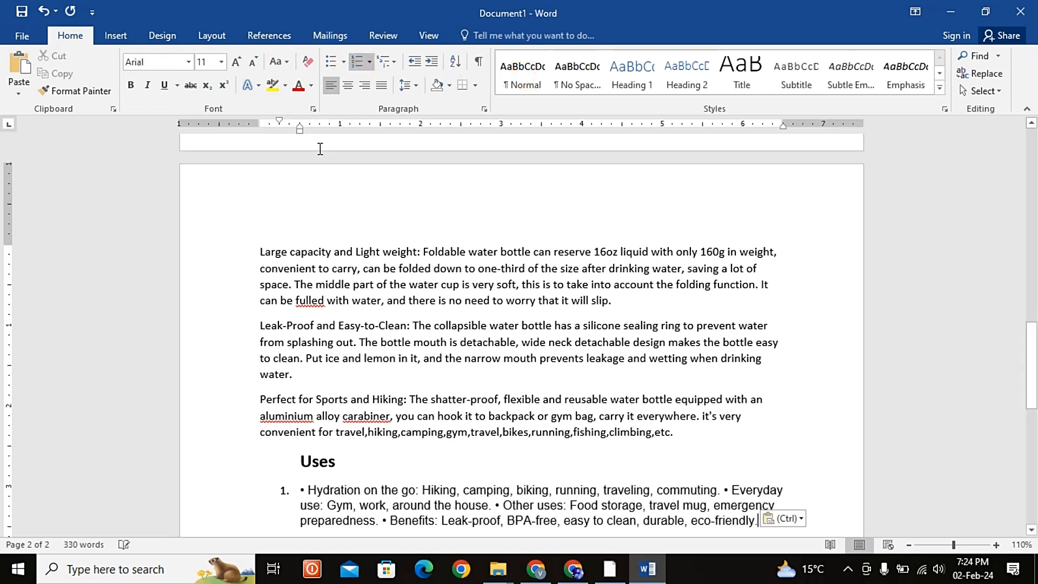
{"action": "key", "text": "ctrl"}
{"action": "key", "text": "Right"}
{"action": "key", "text": "Right"}
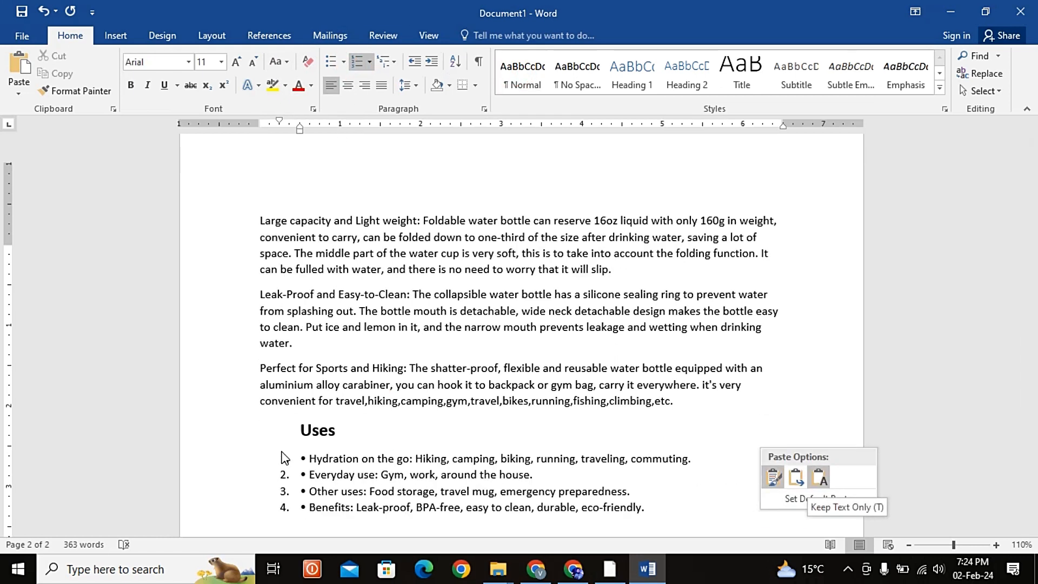
{"action": "key", "text": "Return"}
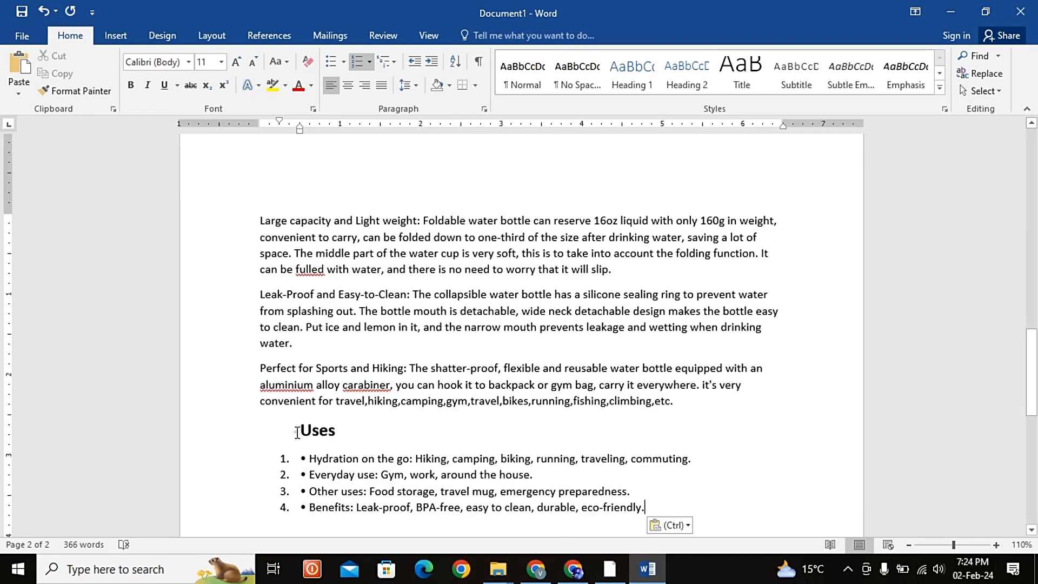
Step: Remove the indent before the Uses heading and delete the leftover bullet characters from the four numbered items
{"action": "left_click", "coordinate": [297, 432]}
{"action": "key", "text": "BackSpace"}
{"action": "scroll", "coordinate": [320, 478], "scroll_direction": "down", "scroll_amount": 1}
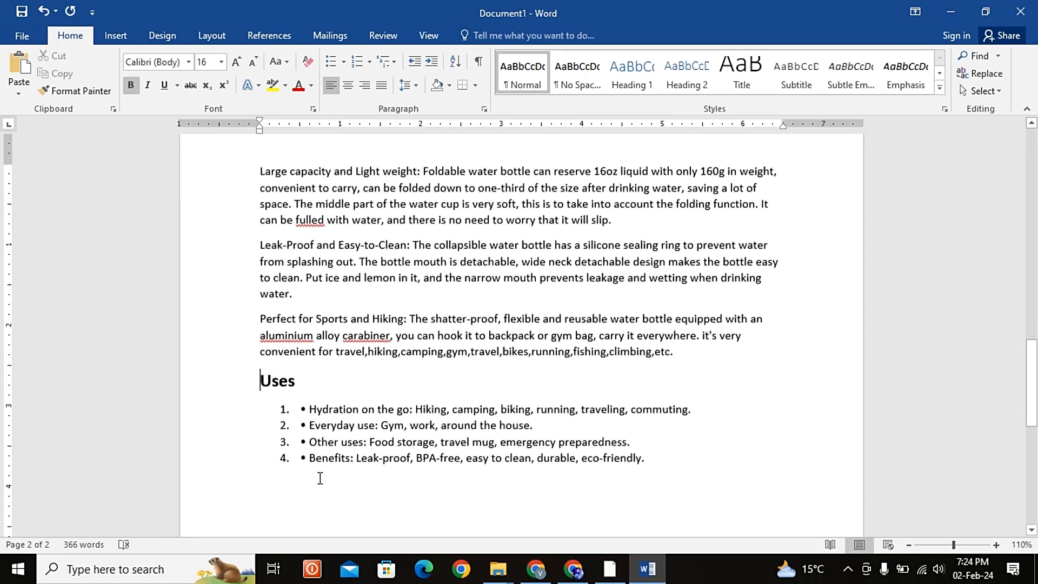
{"action": "left_click", "coordinate": [304, 460]}
{"action": "key", "text": "BackSpace"}
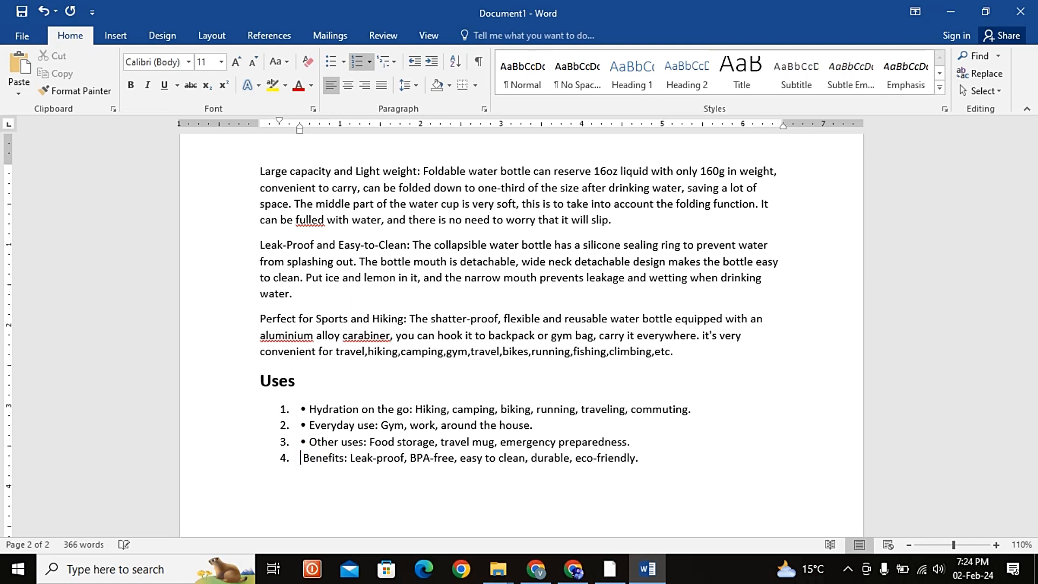
{"action": "key", "text": "BackSpace"}
{"action": "key", "text": "Delete"}
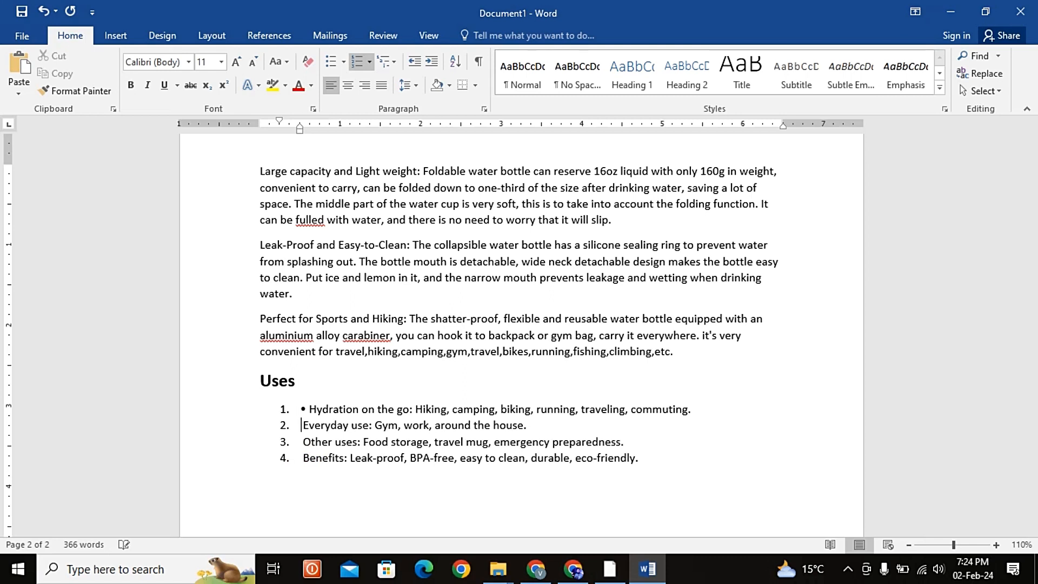
{"action": "key", "text": "Delete"}
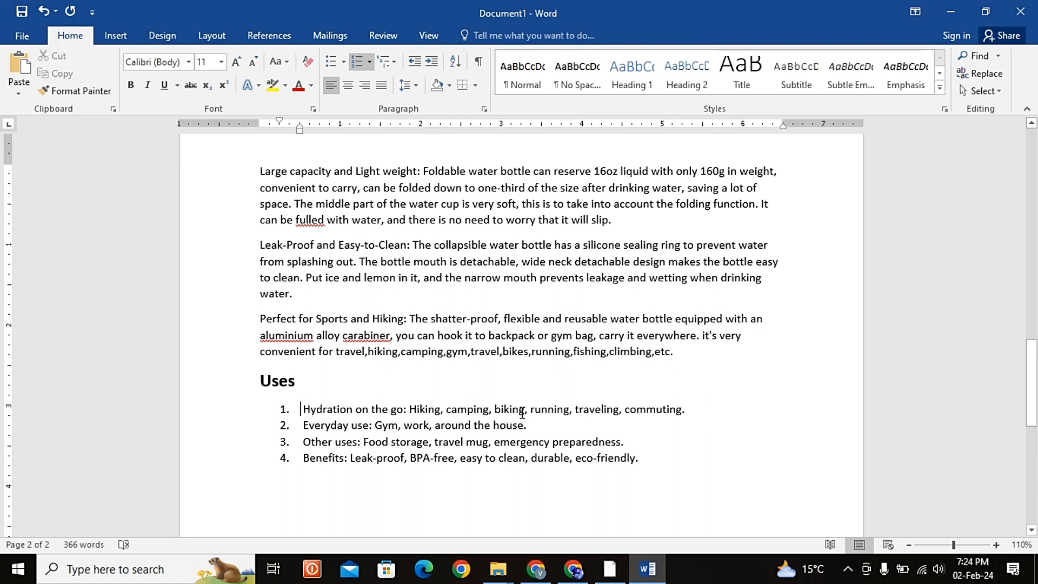
Step: Make the Description lead-ins "Healthy and Safe Material" and "Large capacity and Light weight" bold
{"action": "scroll", "coordinate": [656, 445], "scroll_direction": "down", "scroll_amount": 3}
{"action": "scroll", "coordinate": [657, 444], "scroll_direction": "up", "scroll_amount": 3}
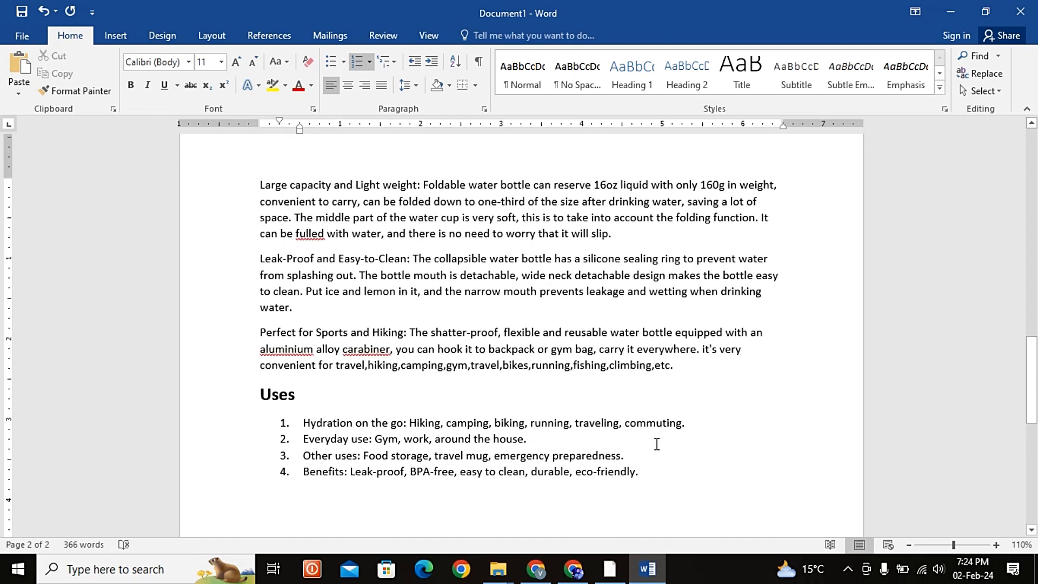
{"action": "scroll", "coordinate": [657, 444], "scroll_direction": "up", "scroll_amount": 10}
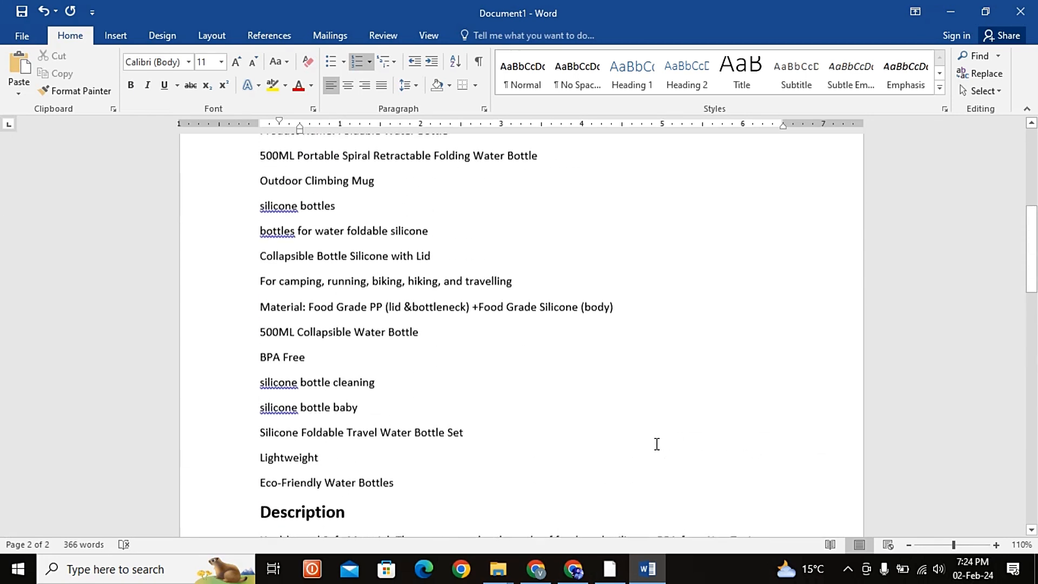
{"action": "scroll", "coordinate": [657, 445], "scroll_direction": "down", "scroll_amount": 6}
{"action": "scroll", "coordinate": [657, 444], "scroll_direction": "down", "scroll_amount": 1}
{"action": "scroll", "coordinate": [657, 445], "scroll_direction": "up", "scroll_amount": 4}
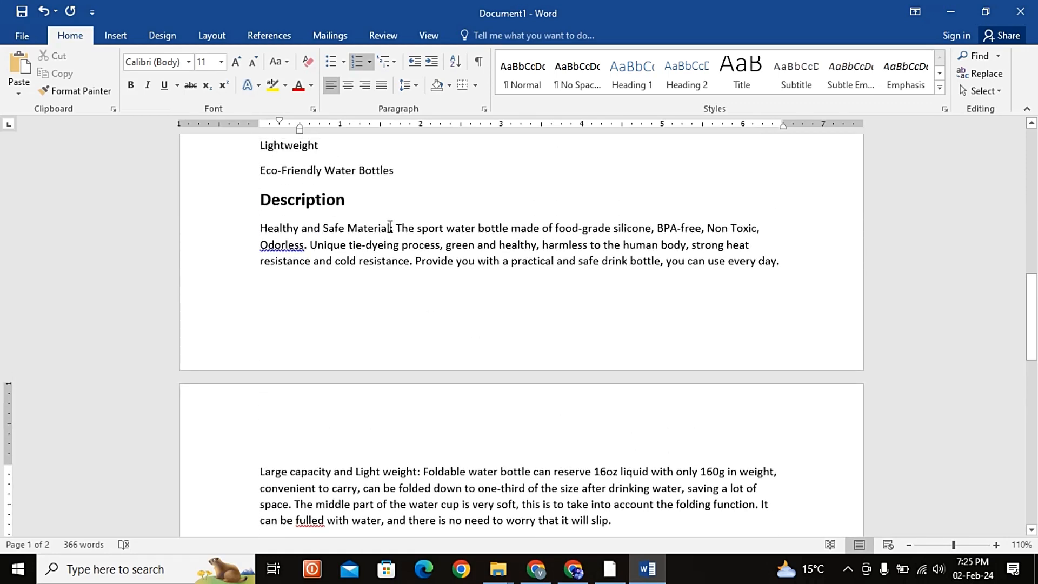
{"action": "left_click_drag", "start_coordinate": [389, 226], "coordinate": [261, 227]}
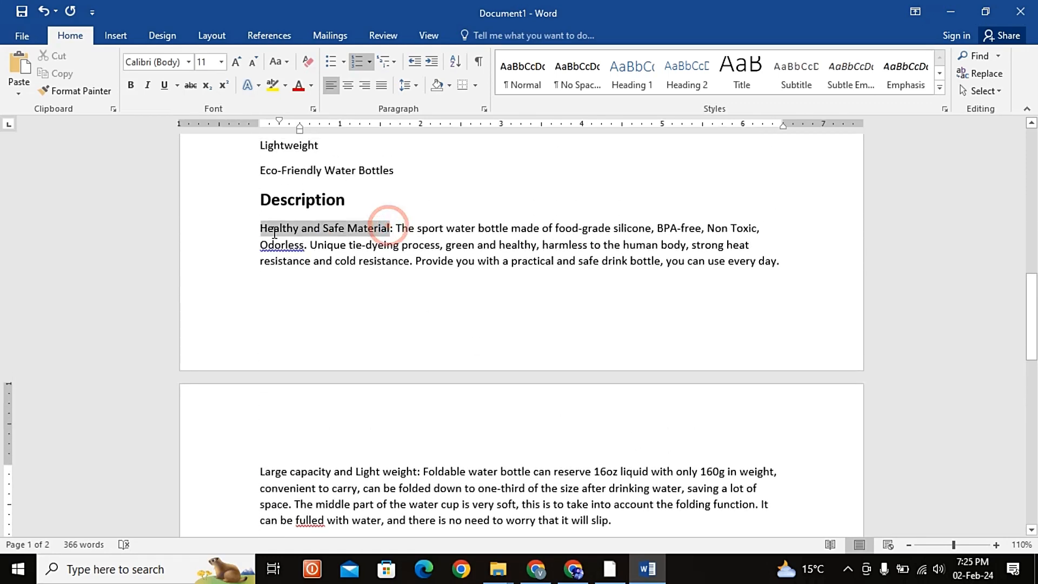
{"action": "left_click", "coordinate": [131, 85]}
{"action": "scroll", "coordinate": [328, 369], "scroll_direction": "down", "scroll_amount": 2}
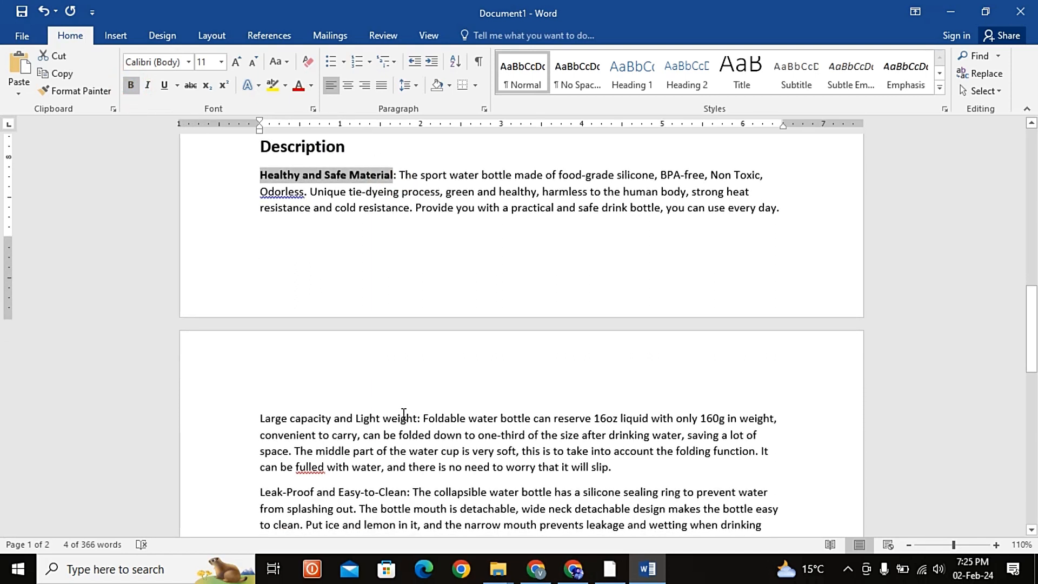
{"action": "left_click_drag", "start_coordinate": [415, 418], "coordinate": [260, 418]}
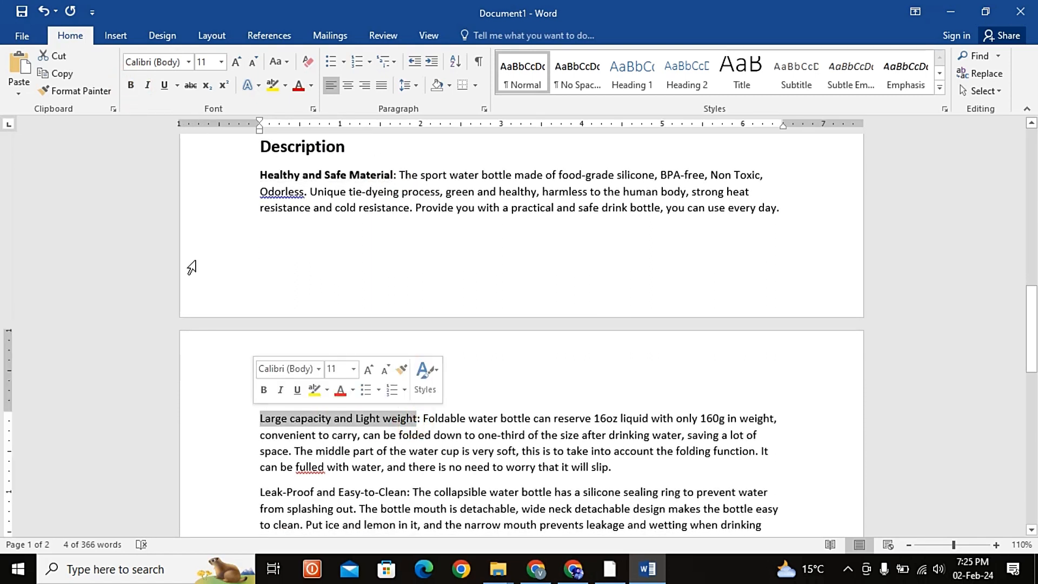
{"action": "left_click", "coordinate": [131, 86]}
Step: Make the lead-ins "Leak-Proof and Easy-to-Clean" and "Perfect for Sports and Hiking" bold
{"action": "scroll", "coordinate": [323, 510], "scroll_direction": "down", "scroll_amount": 1}
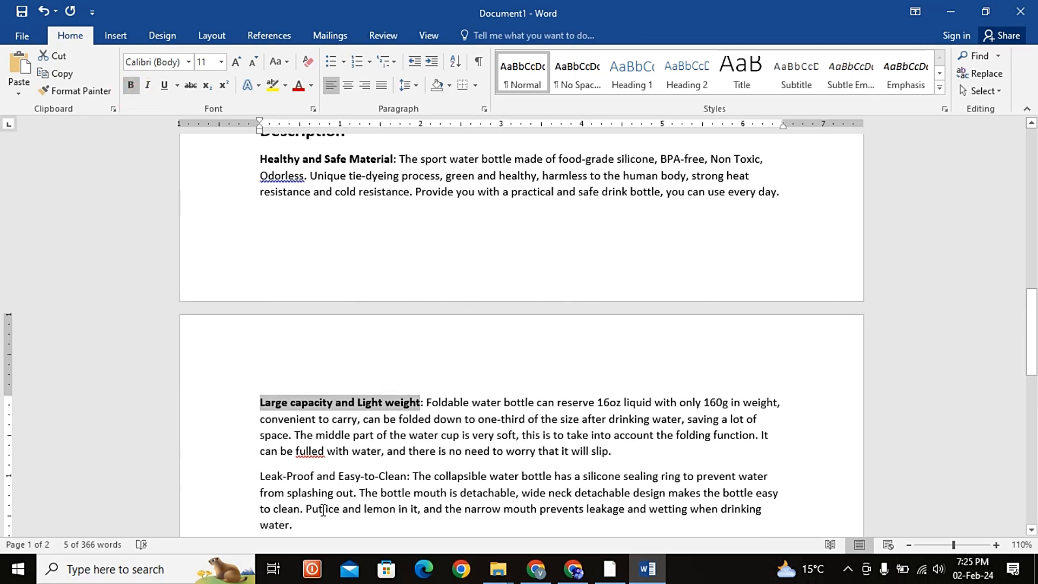
{"action": "left_click_drag", "start_coordinate": [409, 477], "coordinate": [261, 476]}
{"action": "left_click", "coordinate": [130, 86]}
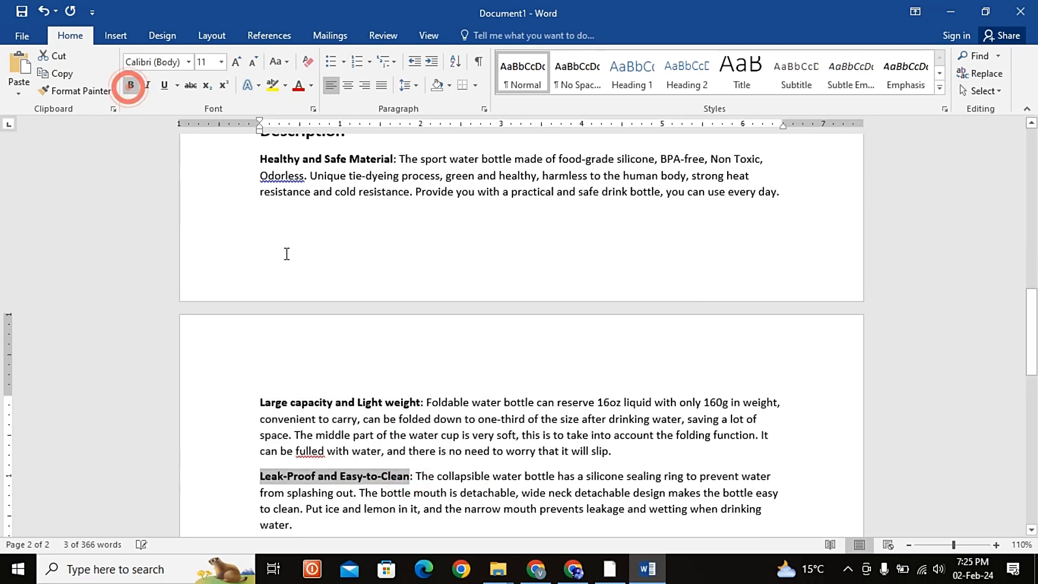
{"action": "scroll", "coordinate": [285, 252], "scroll_direction": "down", "scroll_amount": 3}
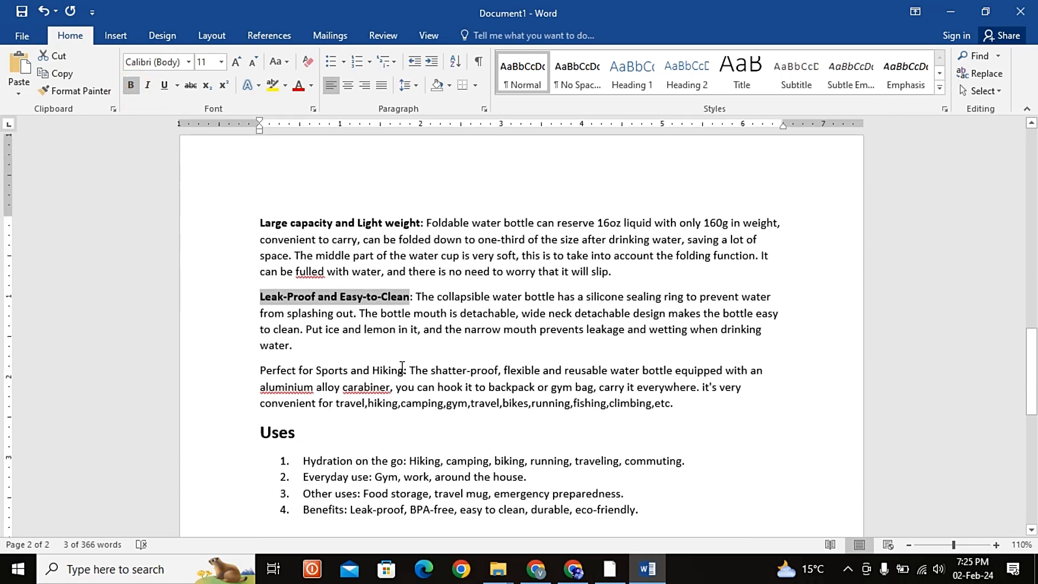
{"action": "left_click_drag", "start_coordinate": [404, 370], "coordinate": [261, 371]}
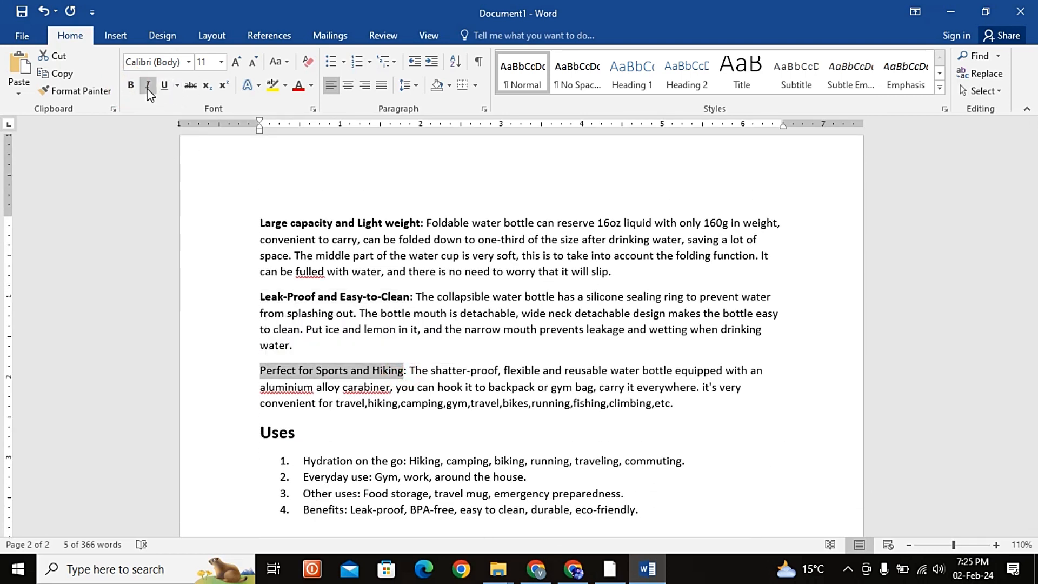
{"action": "left_click", "coordinate": [130, 85]}
Step: Insert the keywords "silicone collapsible" between "Foldable" and "water bottle" in the Large capacity and Light weight paragraph
{"action": "scroll", "coordinate": [429, 245], "scroll_direction": "up", "scroll_amount": 10}
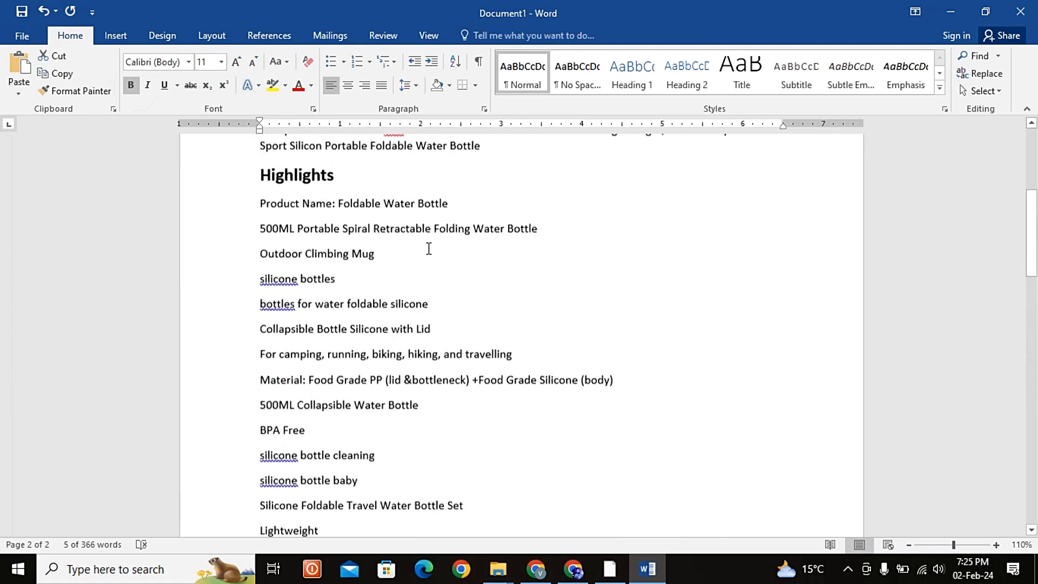
{"action": "scroll", "coordinate": [429, 248], "scroll_direction": "up", "scroll_amount": 5}
{"action": "scroll", "coordinate": [429, 248], "scroll_direction": "down", "scroll_amount": 1}
{"action": "scroll", "coordinate": [429, 248], "scroll_direction": "down", "scroll_amount": 8}
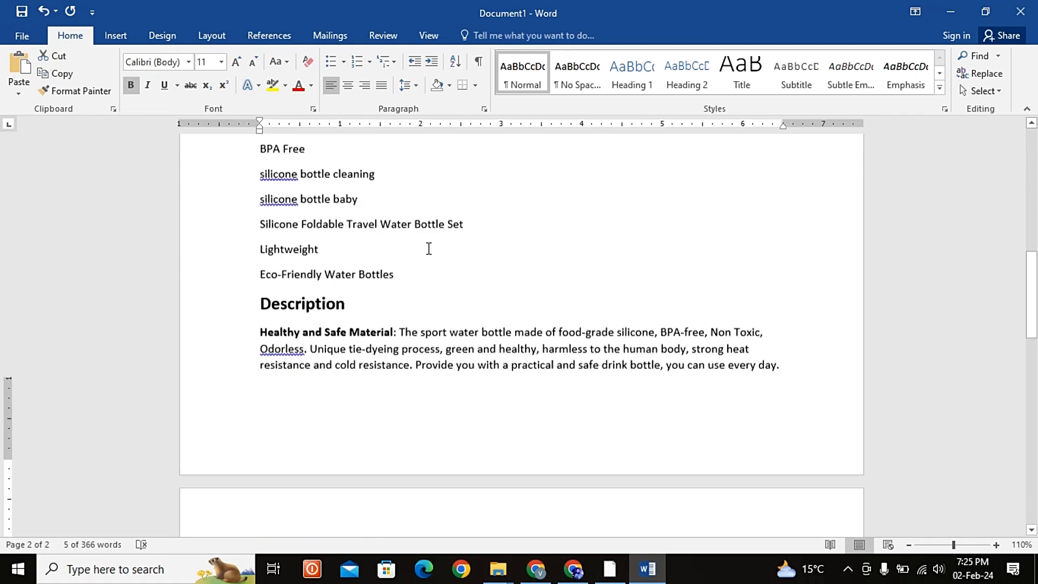
{"action": "scroll", "coordinate": [429, 249], "scroll_direction": "down", "scroll_amount": 8}
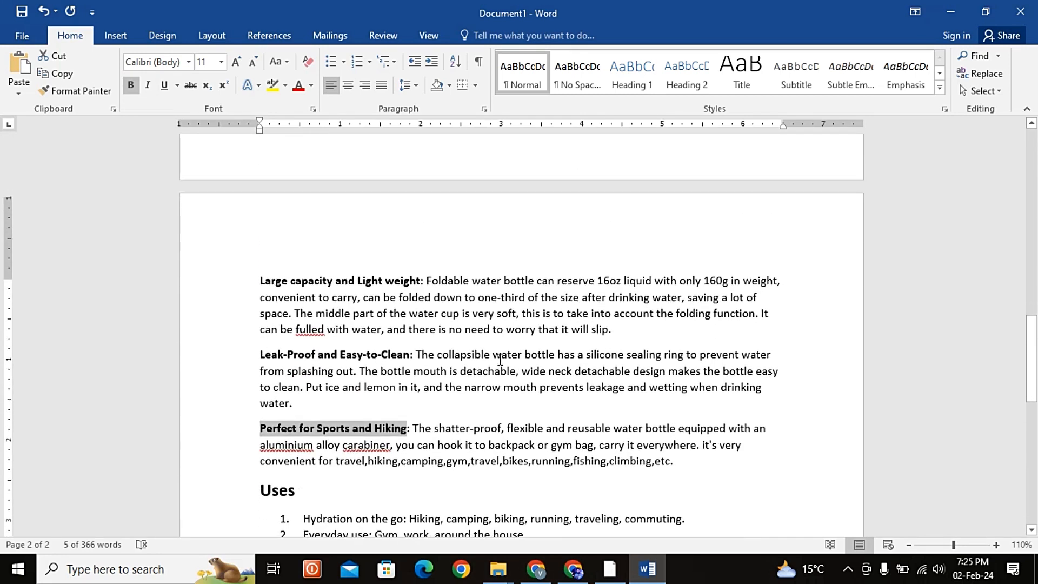
{"action": "scroll", "coordinate": [500, 359], "scroll_direction": "up", "scroll_amount": 1}
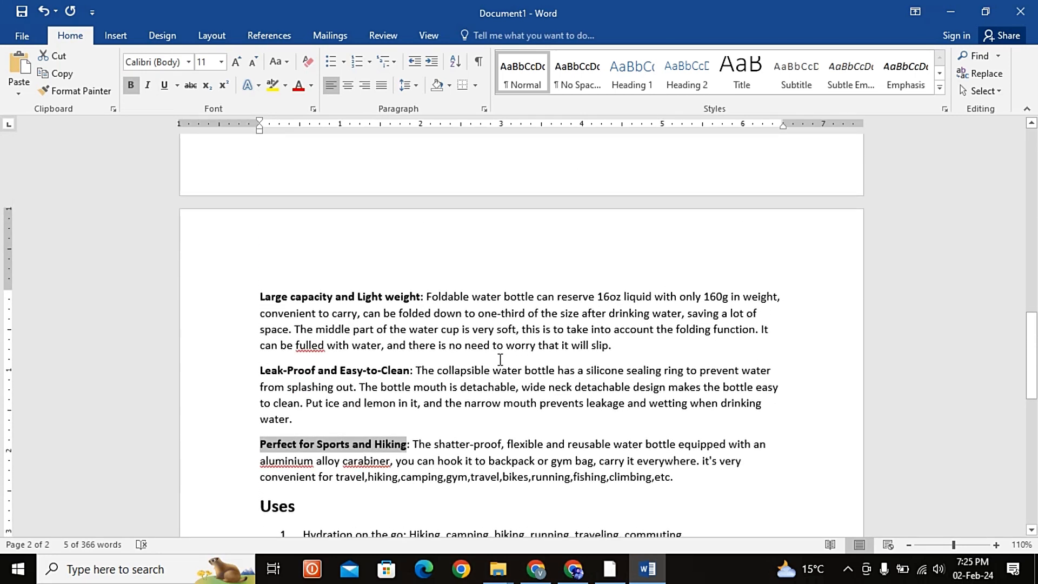
{"action": "left_click", "coordinate": [473, 297]}
{"action": "type", "text": "s"}
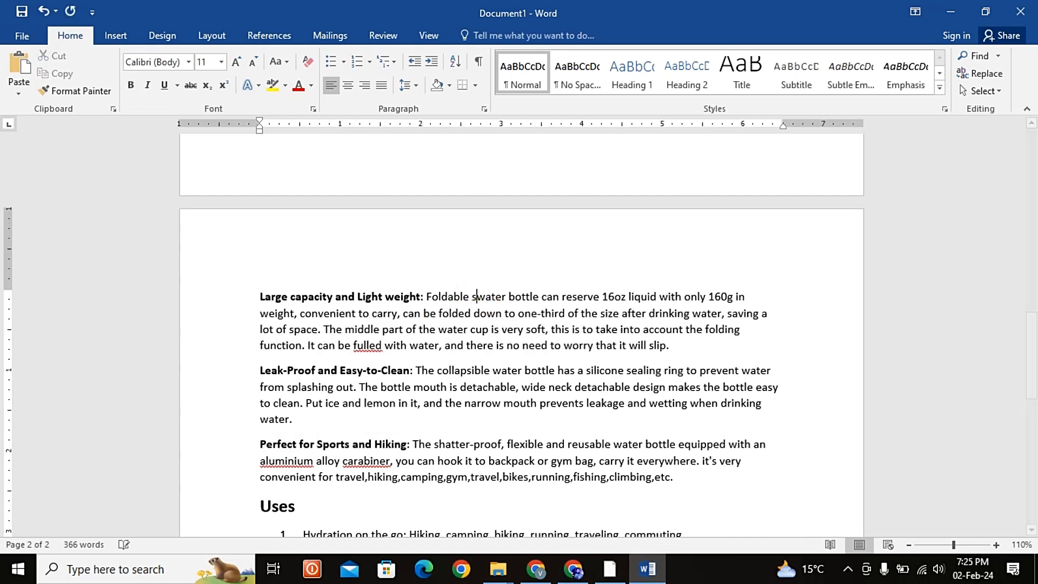
{"action": "type", "text": "ilicon"}
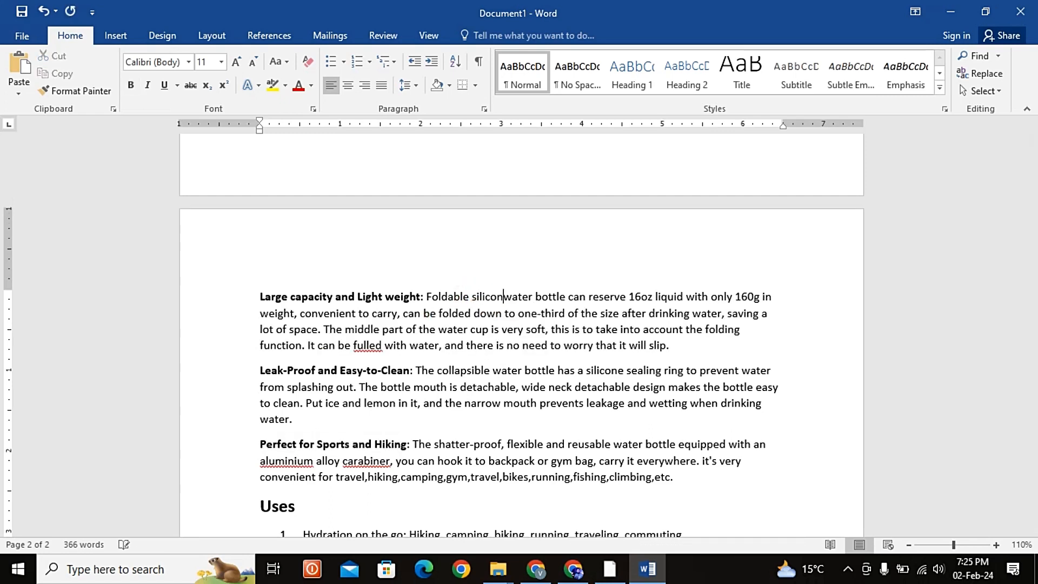
{"action": "type", "text": "e "}
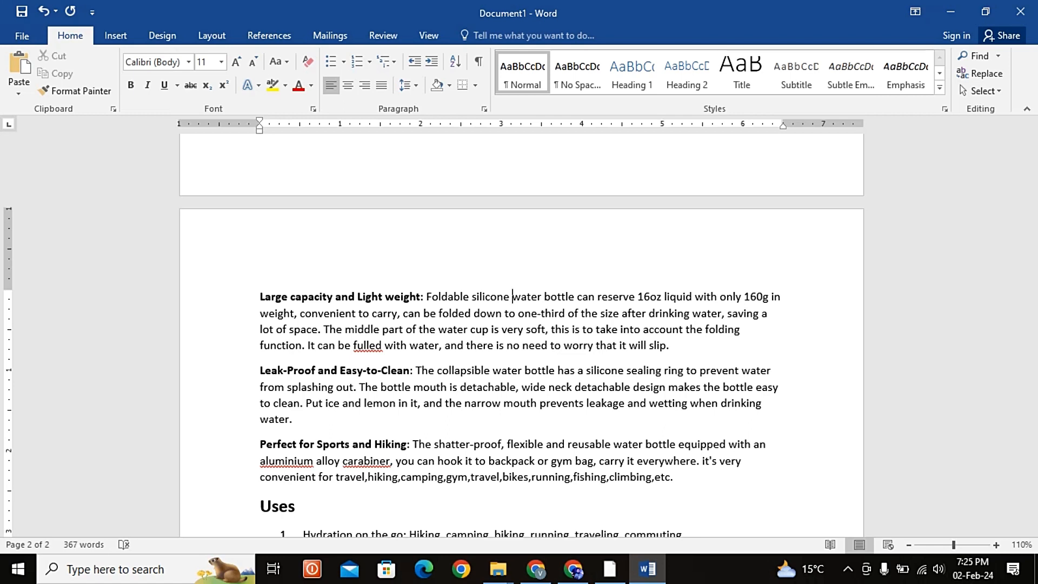
{"action": "type", "text": "collaps"}
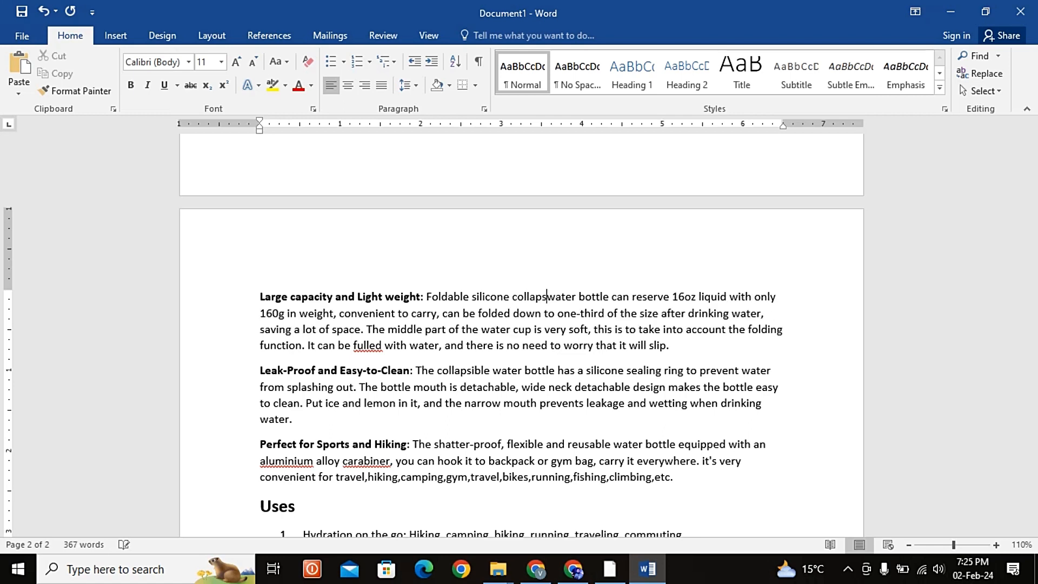
{"action": "type", "text": "ible"}
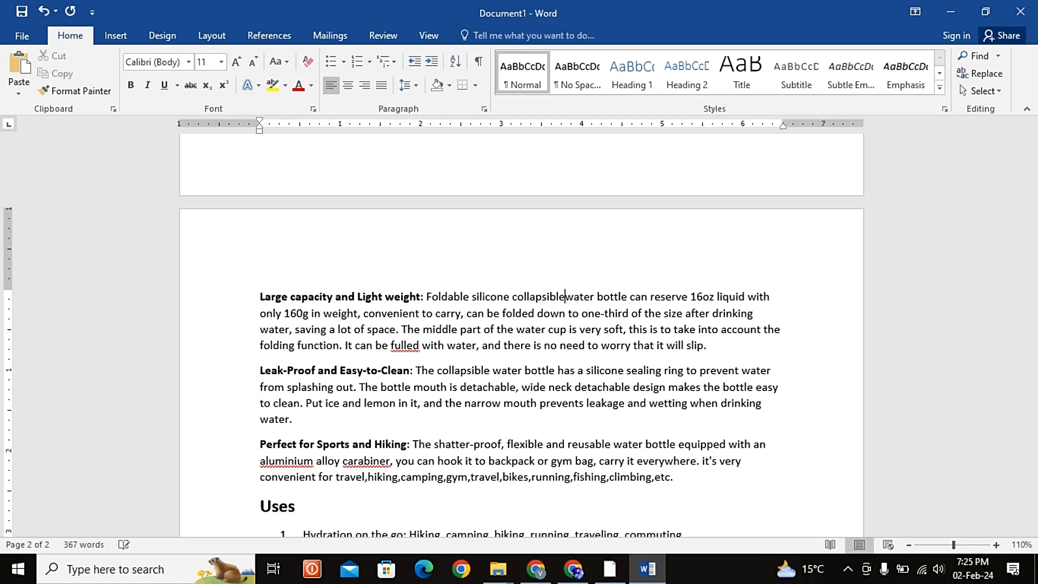
{"action": "scroll", "coordinate": [673, 305], "scroll_direction": "up", "scroll_amount": 2}
{"action": "scroll", "coordinate": [673, 304], "scroll_direction": "up", "scroll_amount": 4}
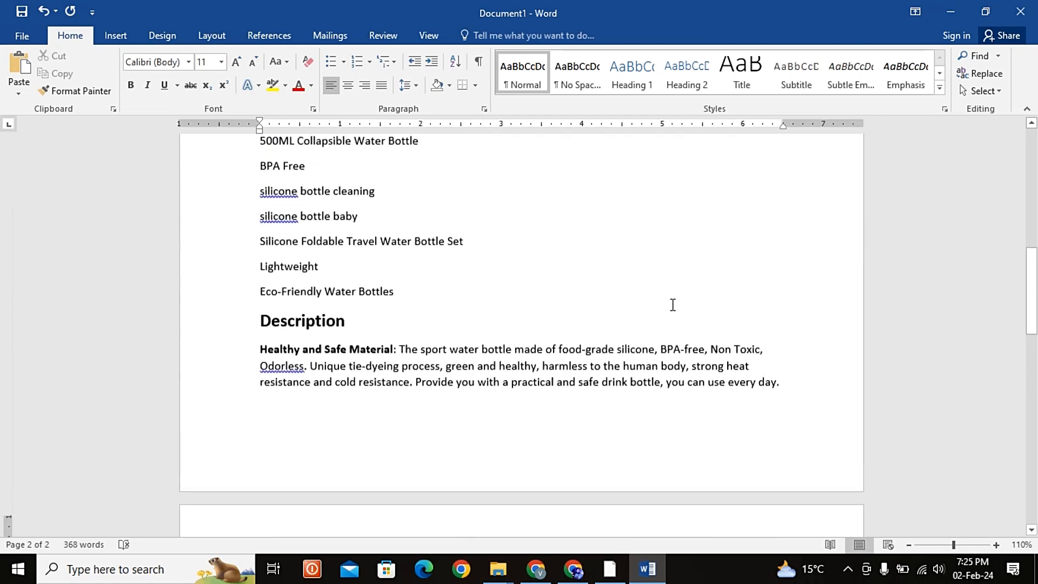
{"action": "scroll", "coordinate": [426, 378], "scroll_direction": "up", "scroll_amount": 2}
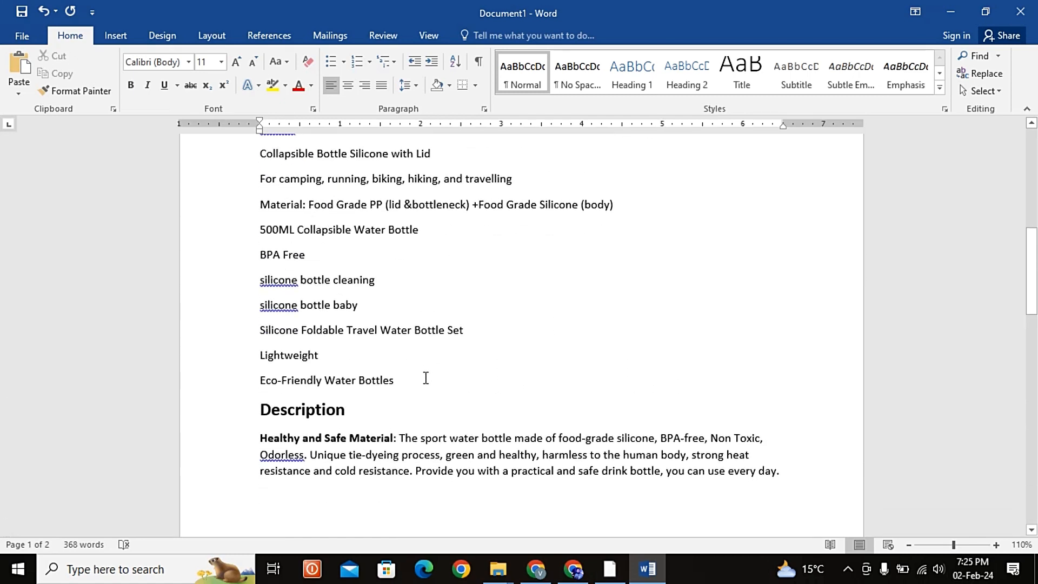
Step: Accept the grammar suggestion "and Odorless" for the flagged word in the Healthy and Safe Material paragraph
{"action": "scroll", "coordinate": [290, 409], "scroll_direction": "down", "scroll_amount": 1}
{"action": "right_click", "coordinate": [285, 417]}
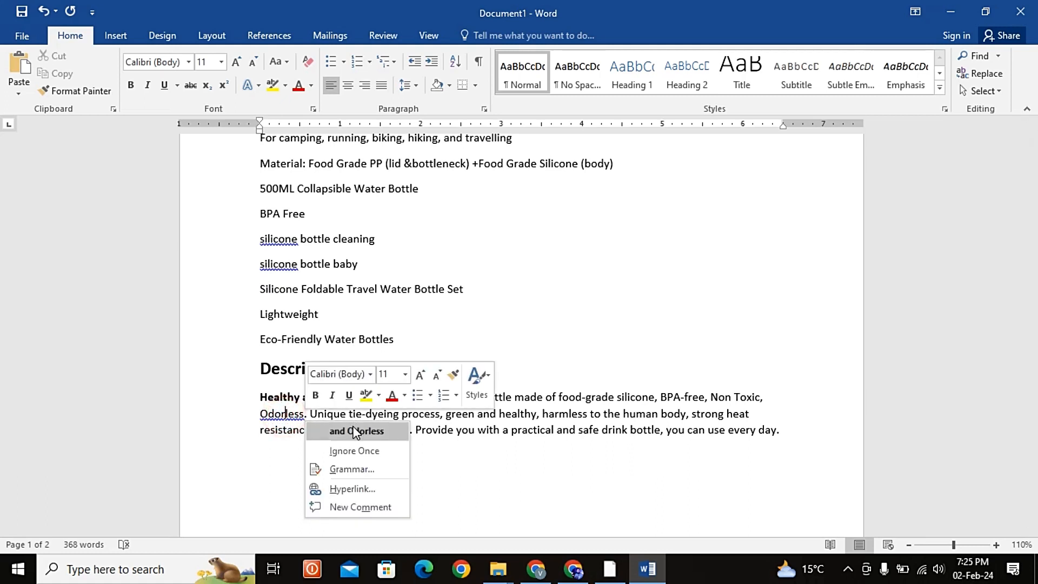
{"action": "left_click", "coordinate": [357, 430]}
Step: Correct the capitalization of "BPa" to "BPA" in the product title
{"action": "scroll", "coordinate": [571, 439], "scroll_direction": "down", "scroll_amount": 8}
{"action": "scroll", "coordinate": [571, 439], "scroll_direction": "up", "scroll_amount": 3}
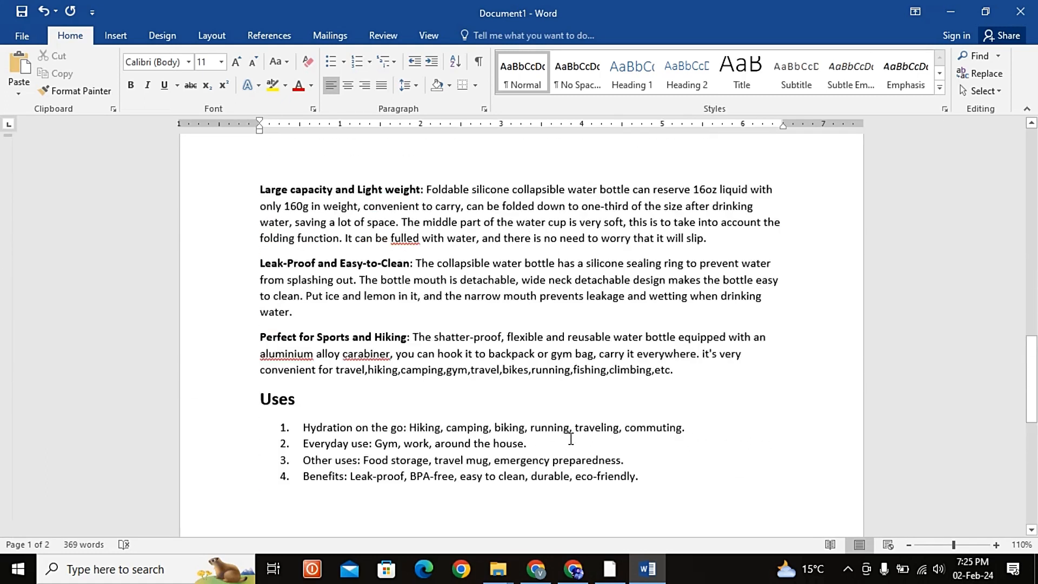
{"action": "scroll", "coordinate": [571, 439], "scroll_direction": "up", "scroll_amount": 10}
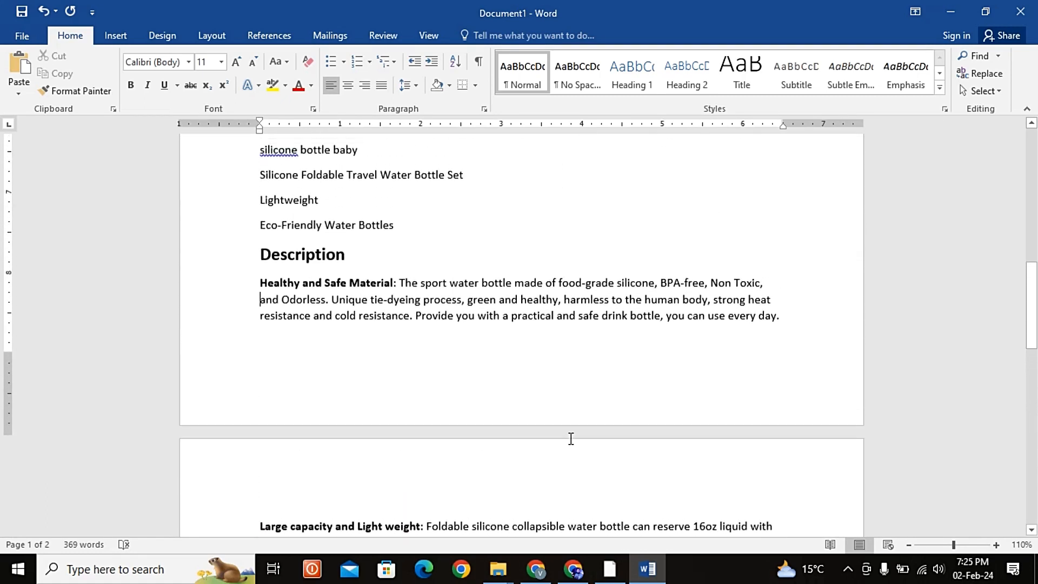
{"action": "scroll", "coordinate": [571, 439], "scroll_direction": "down", "scroll_amount": 3}
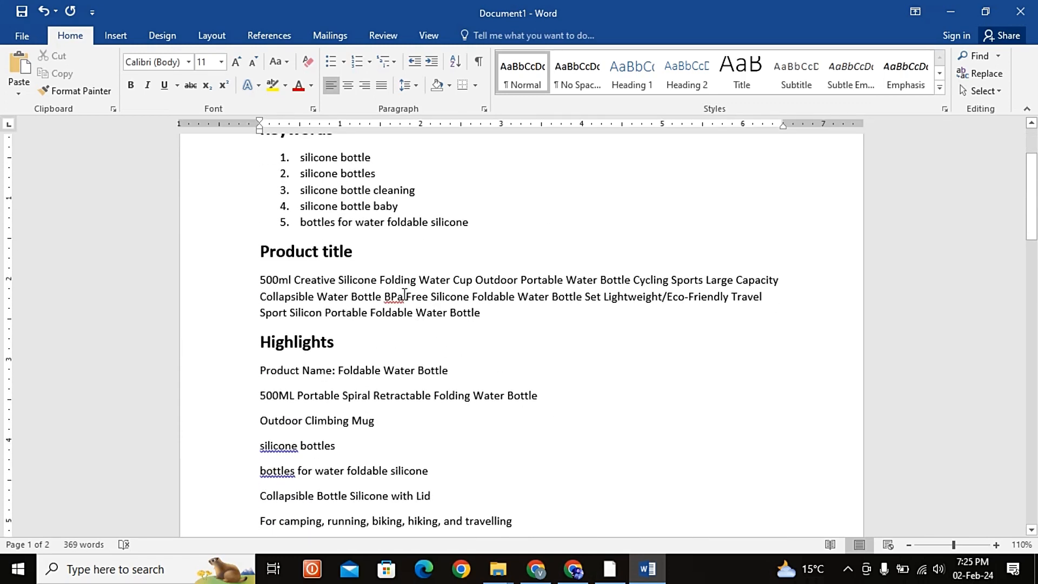
{"action": "key", "text": "BackSpace"}
{"action": "type", "text": "A"}
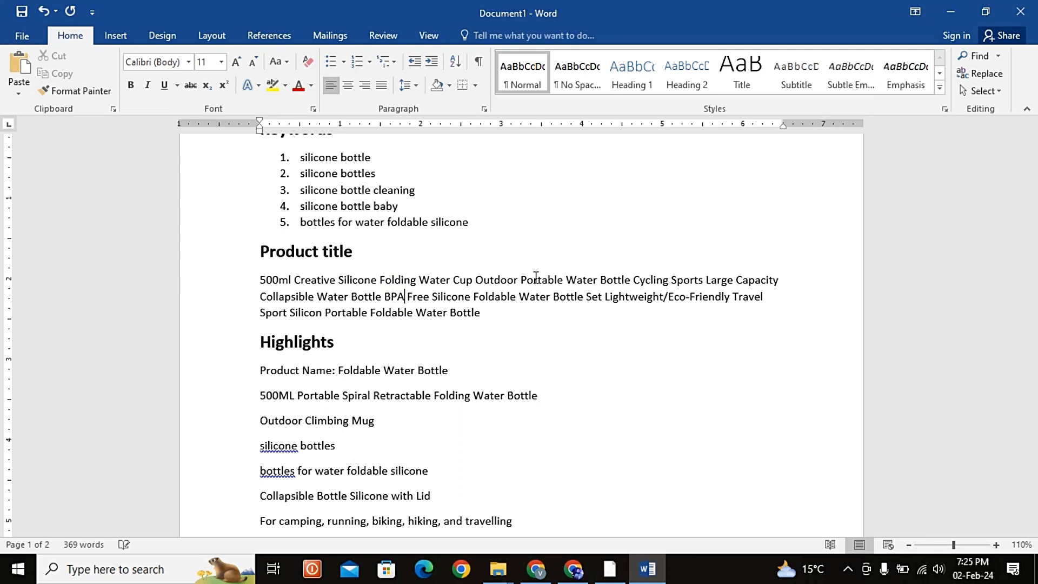
Step: Review the whole document from the keywords and product title through the highlights, description and uses
{"action": "scroll", "coordinate": [723, 351], "scroll_direction": "down", "scroll_amount": 7}
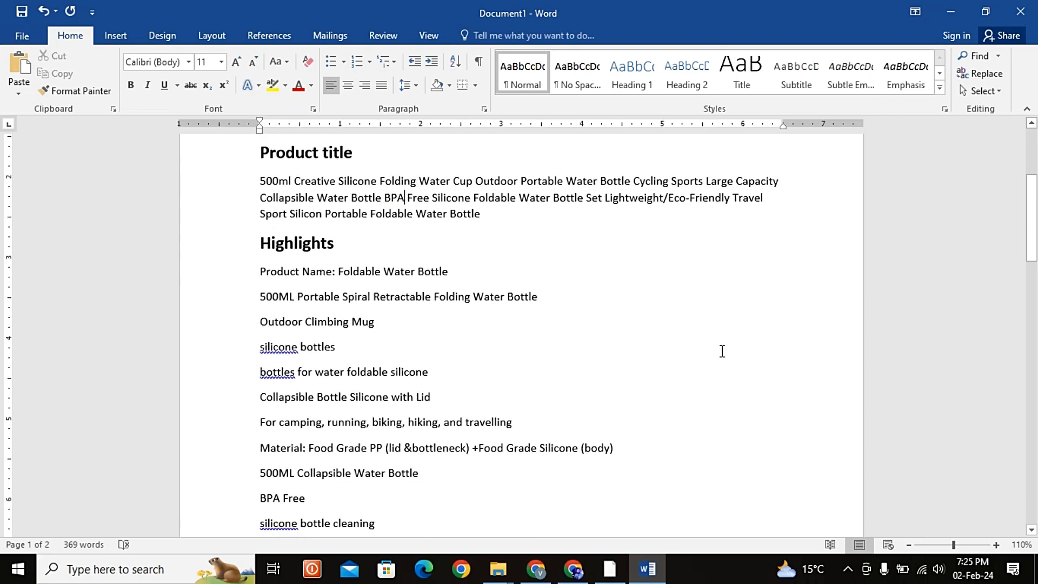
{"action": "scroll", "coordinate": [722, 351], "scroll_direction": "down", "scroll_amount": 2}
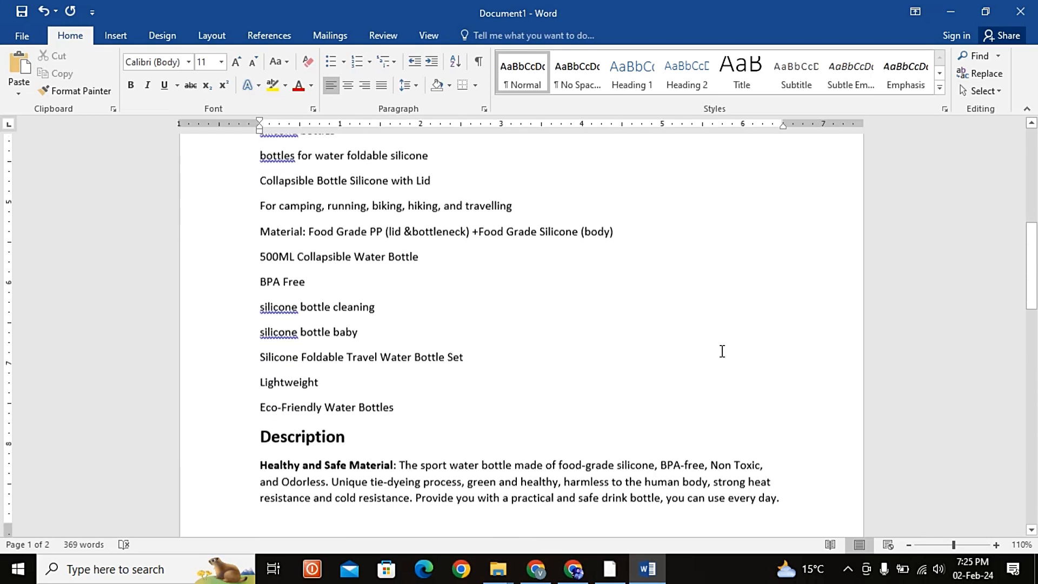
{"action": "scroll", "coordinate": [722, 351], "scroll_direction": "up", "scroll_amount": 5}
{"action": "scroll", "coordinate": [723, 351], "scroll_direction": "down", "scroll_amount": 4}
{"action": "scroll", "coordinate": [723, 351], "scroll_direction": "up", "scroll_amount": 11}
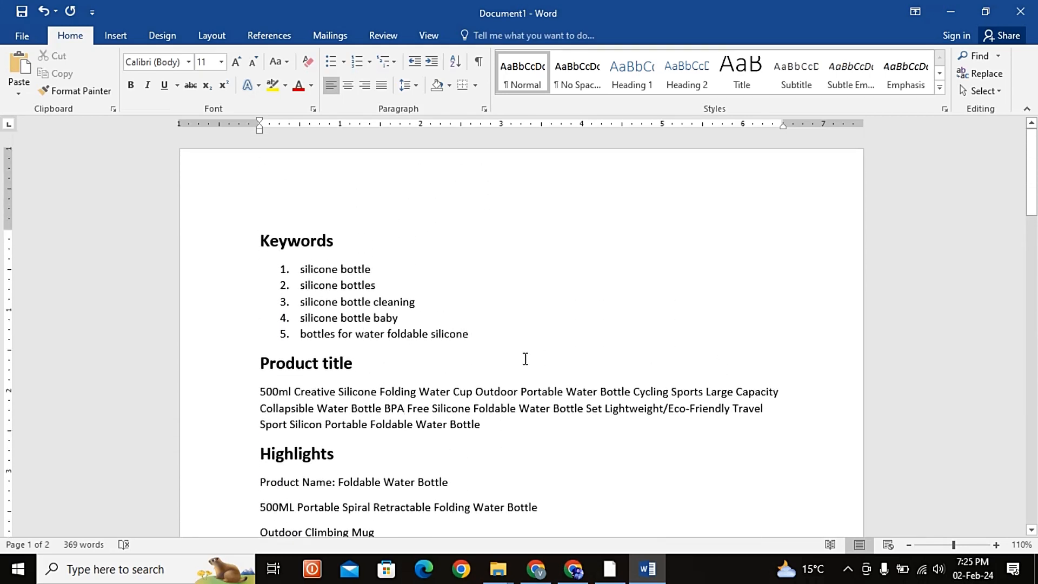
{"action": "scroll", "coordinate": [525, 359], "scroll_direction": "down", "scroll_amount": 10}
{"action": "scroll", "coordinate": [526, 359], "scroll_direction": "up", "scroll_amount": 10}
{"action": "scroll", "coordinate": [526, 359], "scroll_direction": "down", "scroll_amount": 6}
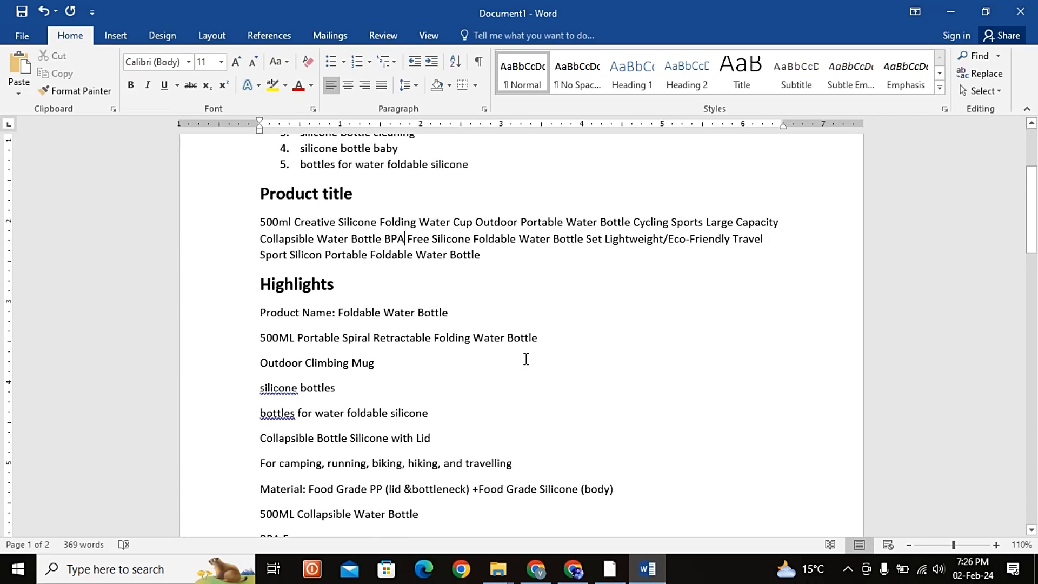
{"action": "scroll", "coordinate": [526, 359], "scroll_direction": "up", "scroll_amount": 6}
{"action": "scroll", "coordinate": [525, 359], "scroll_direction": "down", "scroll_amount": 20}
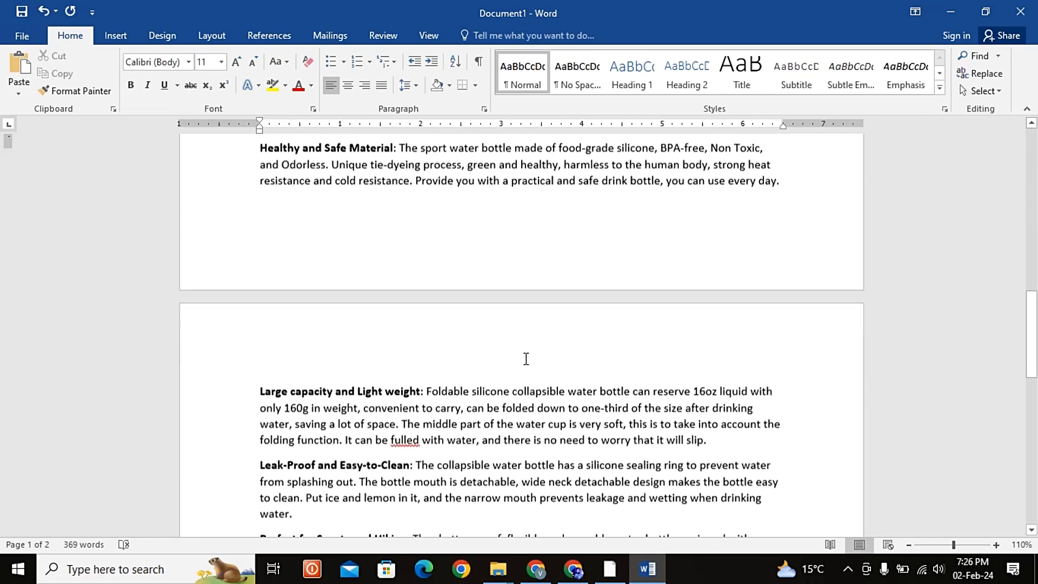
{"action": "scroll", "coordinate": [526, 358], "scroll_direction": "down", "scroll_amount": 13}
{"action": "scroll", "coordinate": [526, 359], "scroll_direction": "up", "scroll_amount": 20}
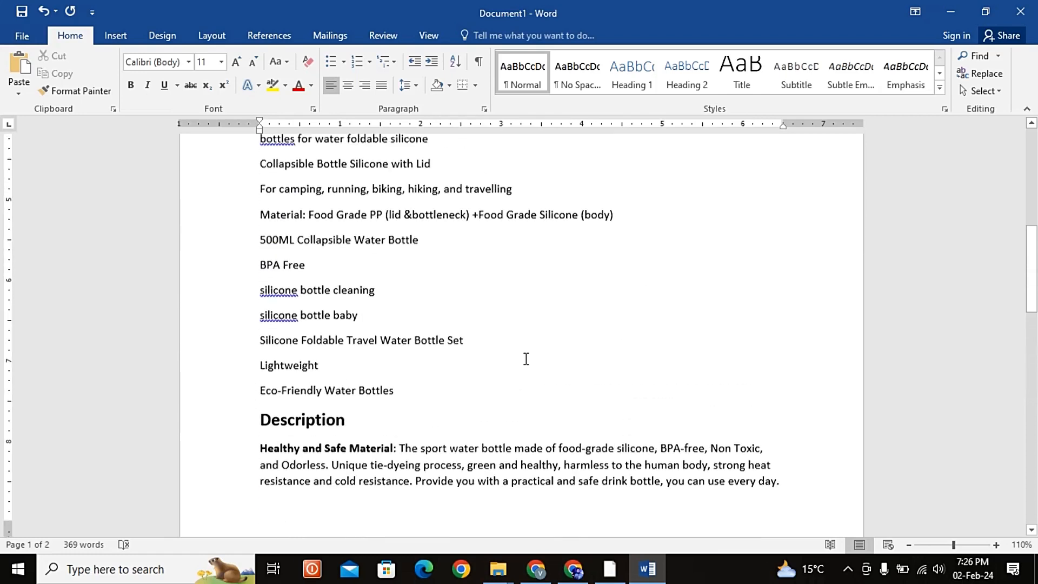
{"action": "scroll", "coordinate": [526, 359], "scroll_direction": "up", "scroll_amount": 1}
{"action": "scroll", "coordinate": [526, 359], "scroll_direction": "up", "scroll_amount": 6}
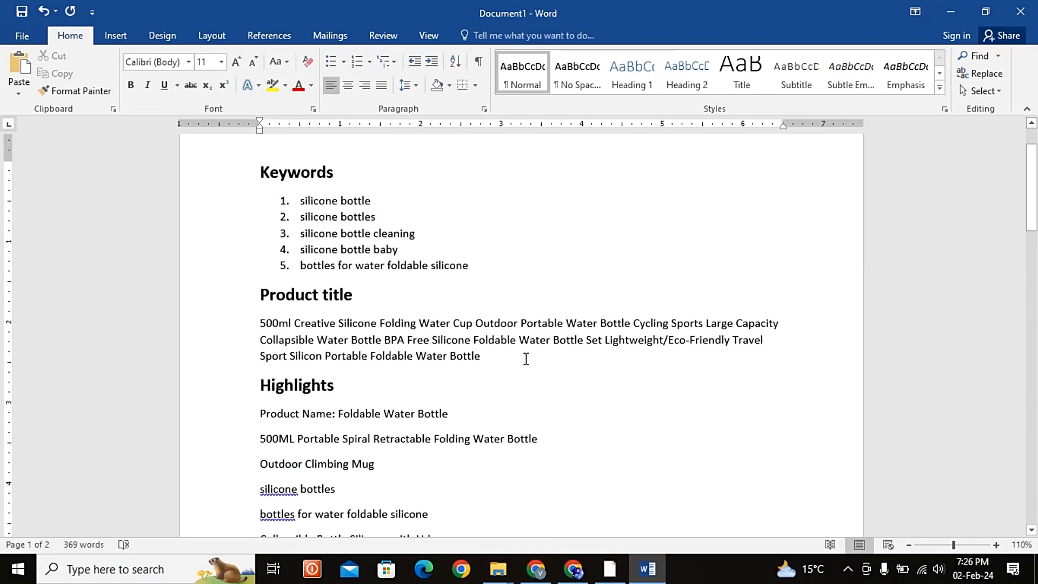
{"action": "scroll", "coordinate": [570, 369], "scroll_direction": "up", "scroll_amount": 1}
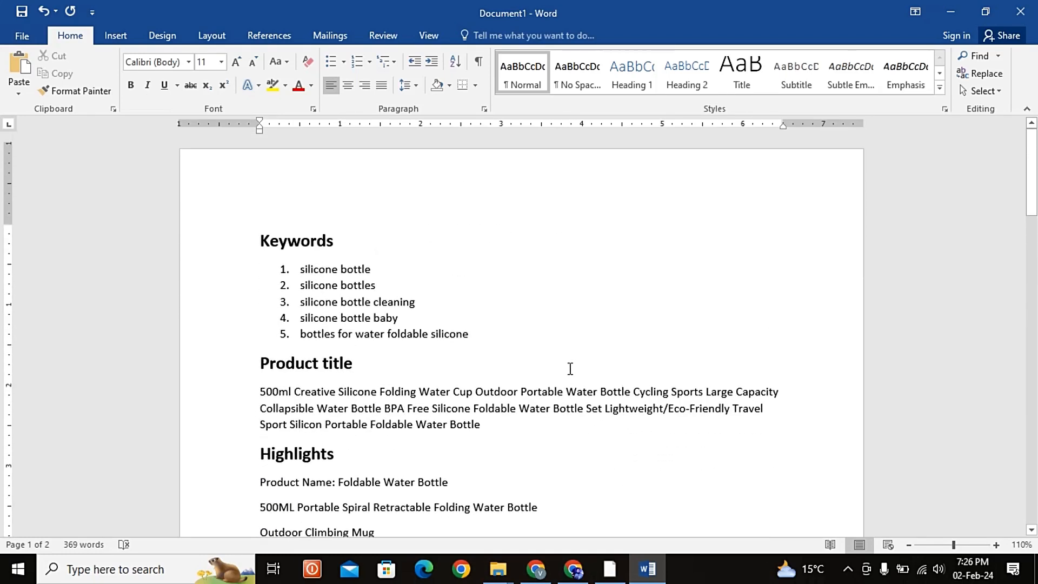
{"action": "scroll", "coordinate": [570, 369], "scroll_direction": "down", "scroll_amount": 3}
{"action": "scroll", "coordinate": [570, 369], "scroll_direction": "up", "scroll_amount": 3}
{"action": "scroll", "coordinate": [383, 337], "scroll_direction": "down", "scroll_amount": 8}
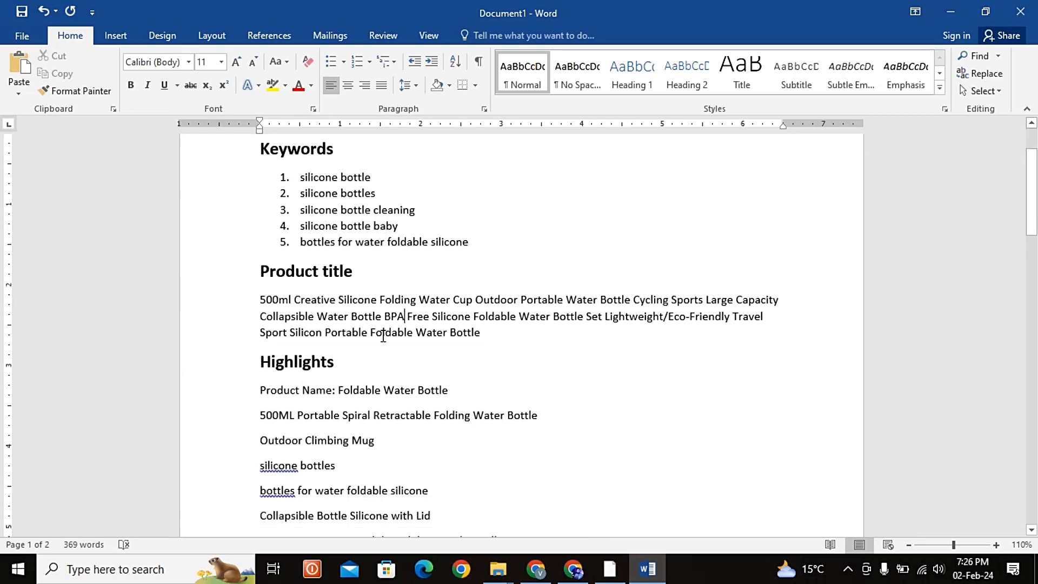
{"action": "scroll", "coordinate": [459, 355], "scroll_direction": "up", "scroll_amount": 5}
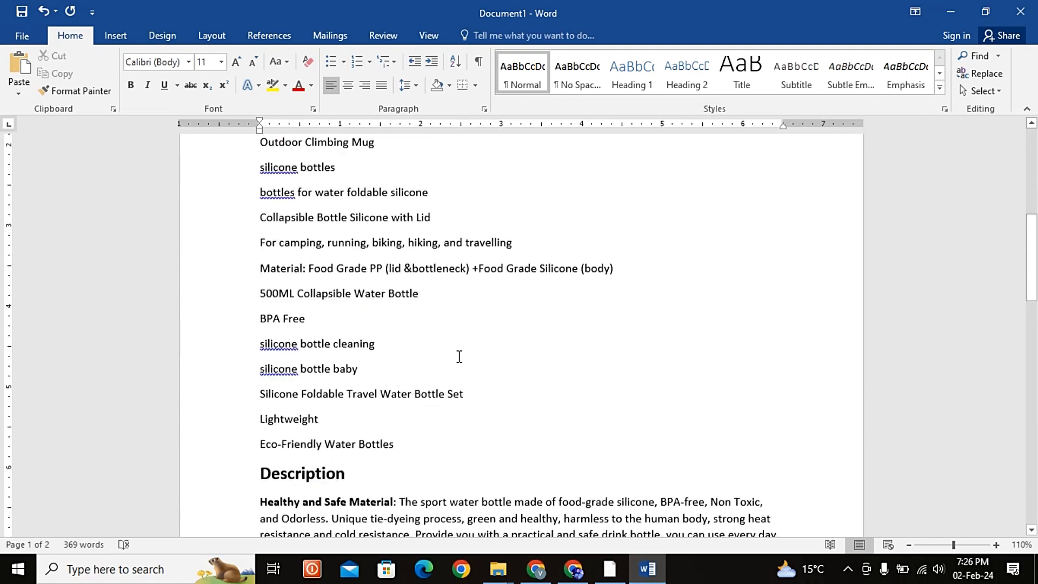
{"action": "scroll", "coordinate": [459, 355], "scroll_direction": "down", "scroll_amount": 9}
{"action": "scroll", "coordinate": [459, 356], "scroll_direction": "up", "scroll_amount": 6}
{"action": "scroll", "coordinate": [460, 356], "scroll_direction": "up", "scroll_amount": 6}
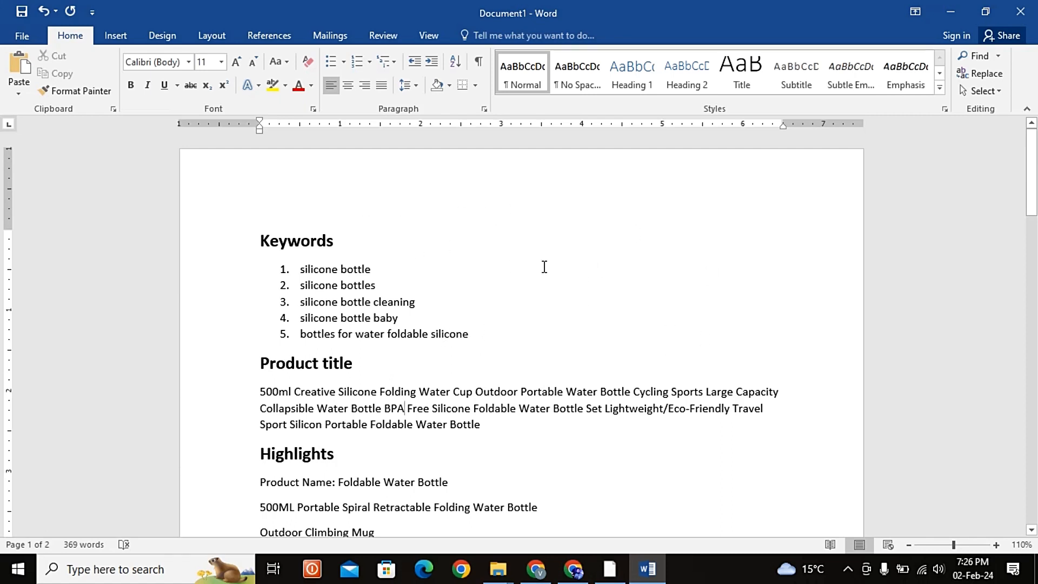
{"action": "scroll", "coordinate": [482, 319], "scroll_direction": "down", "scroll_amount": 3}
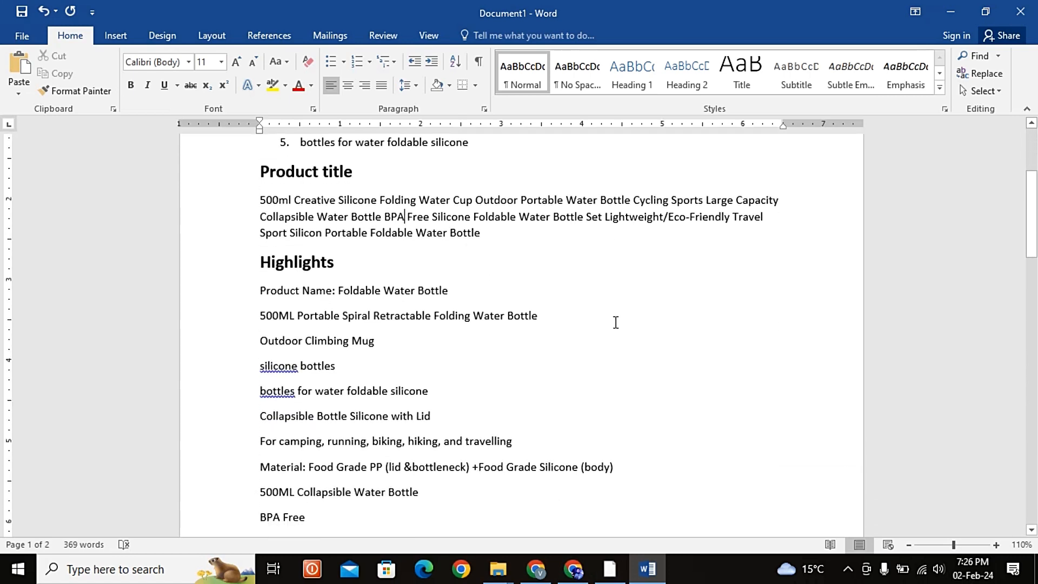
{"action": "scroll", "coordinate": [614, 320], "scroll_direction": "down", "scroll_amount": 3}
{"action": "scroll", "coordinate": [617, 322], "scroll_direction": "down", "scroll_amount": 3}
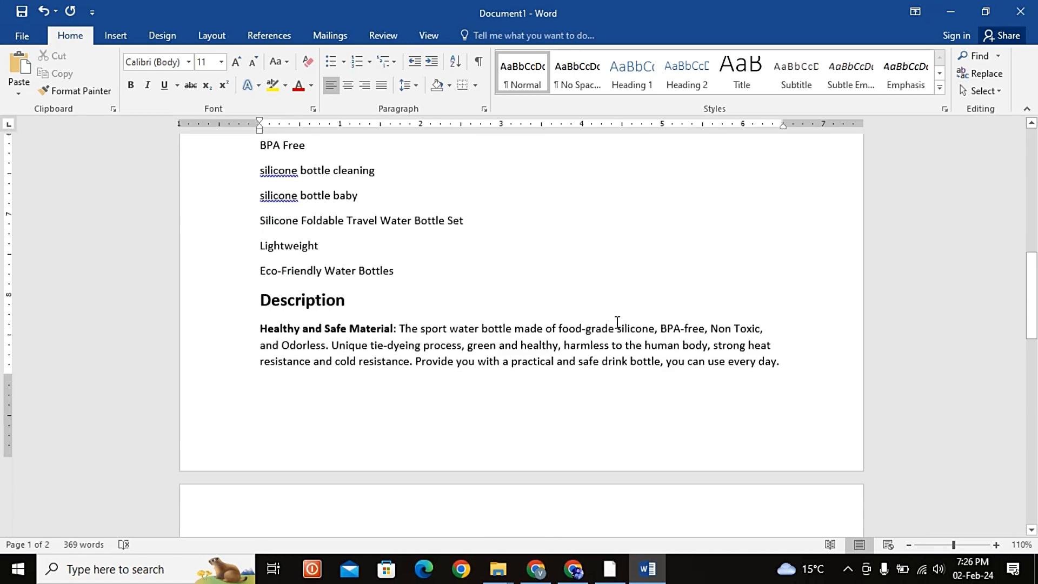
{"action": "scroll", "coordinate": [617, 322], "scroll_direction": "up", "scroll_amount": 4}
{"action": "scroll", "coordinate": [617, 323], "scroll_direction": "up", "scroll_amount": 4}
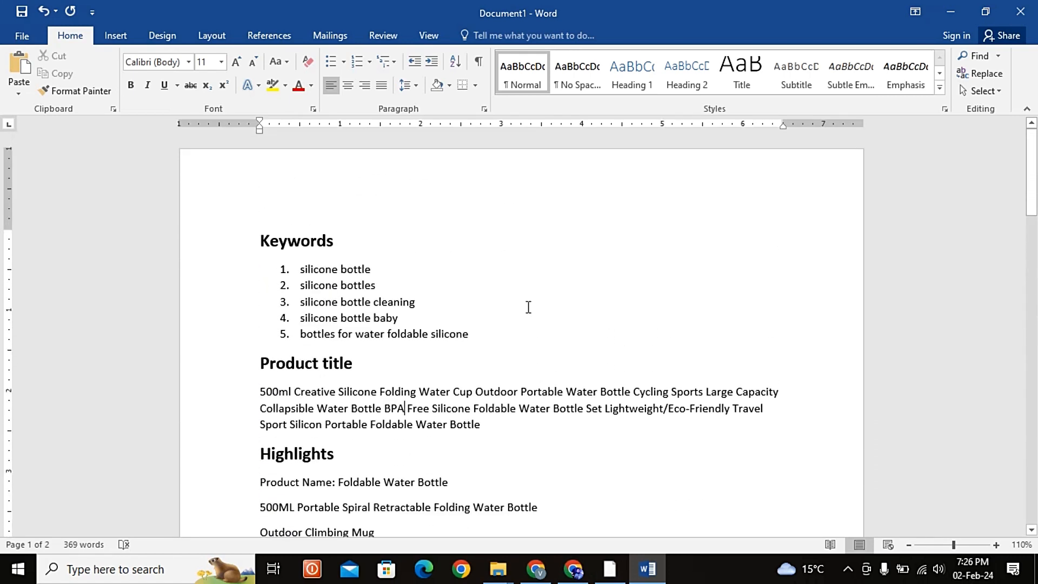